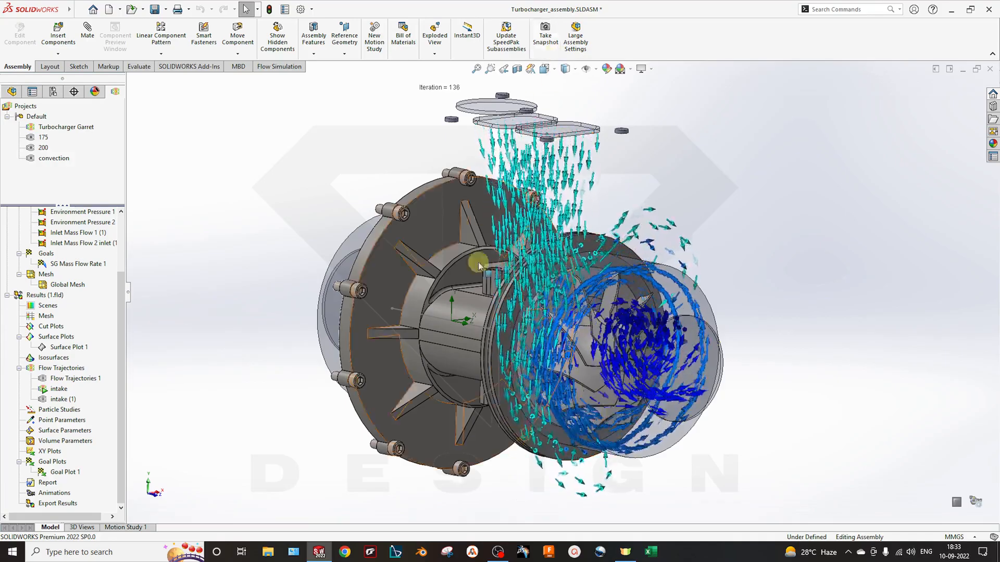
# - Close the currently open turbocharger assembly
pyautogui.moveTo(483, 285)
pyautogui.mouseDown(button='middle')
pyautogui.moveTo(473, 286)
pyautogui.moveTo(536, 284)
pyautogui.moveTo(485, 286)
pyautogui.mouseUp(button='middle')
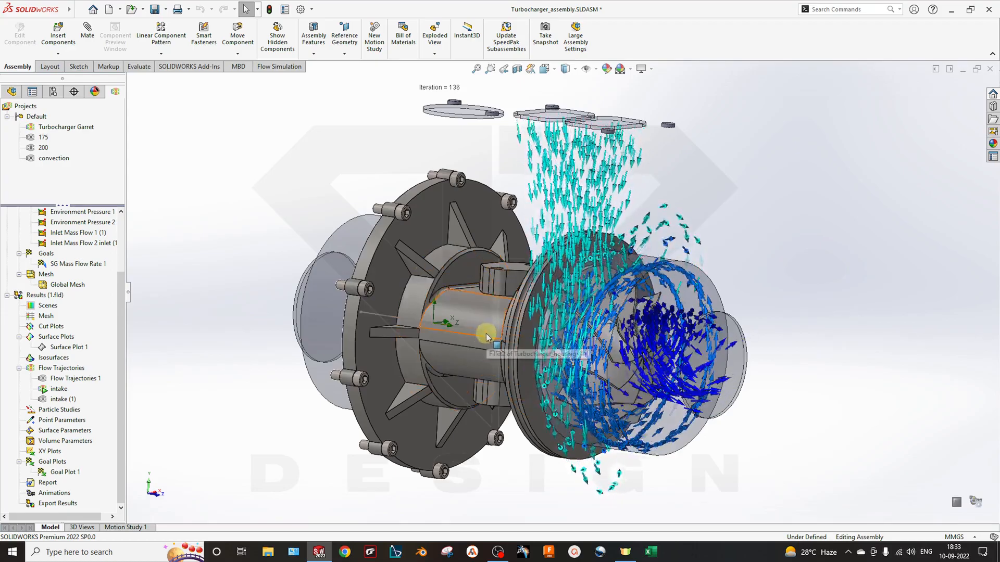
pyautogui.click(990, 69)
pyautogui.click(492, 287)
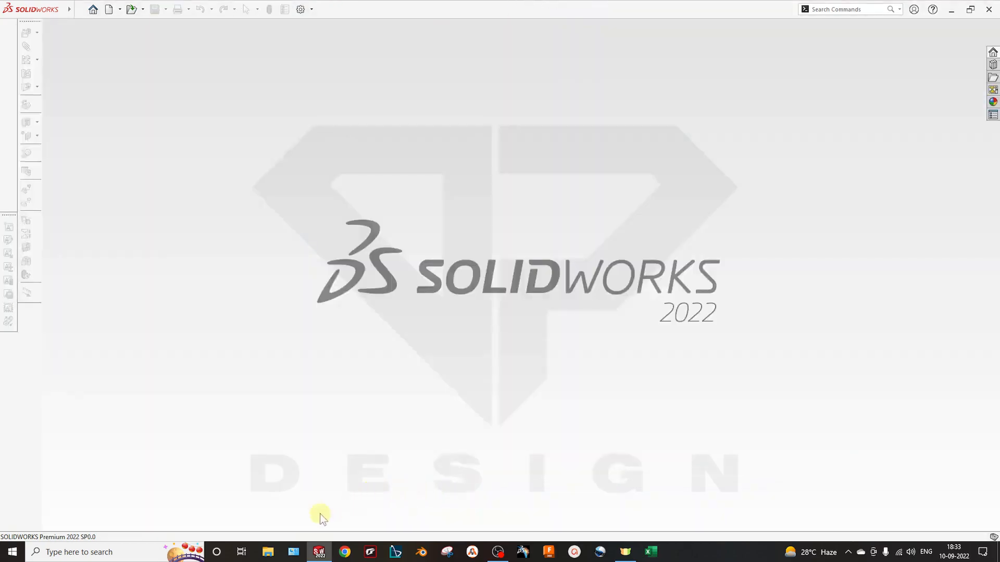
# - Open Turbocharger_assembly.SLDASM from the desktop's Turbo folder, subfolder Without Results, and accept the educational-version warning
pyautogui.click(269, 553)
pyautogui.click(41, 74)
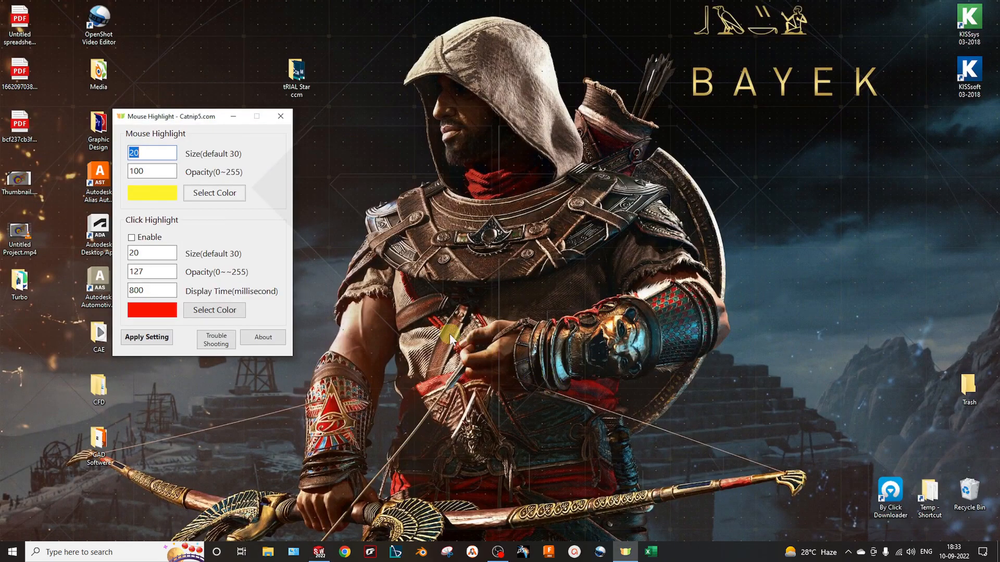
pyautogui.click(232, 116)
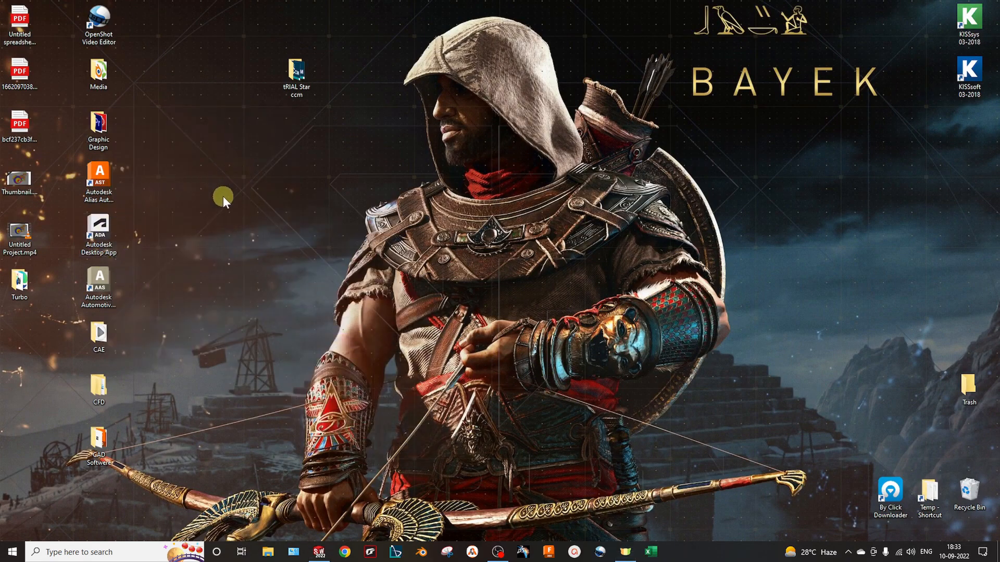
pyautogui.doubleClick(19, 295)
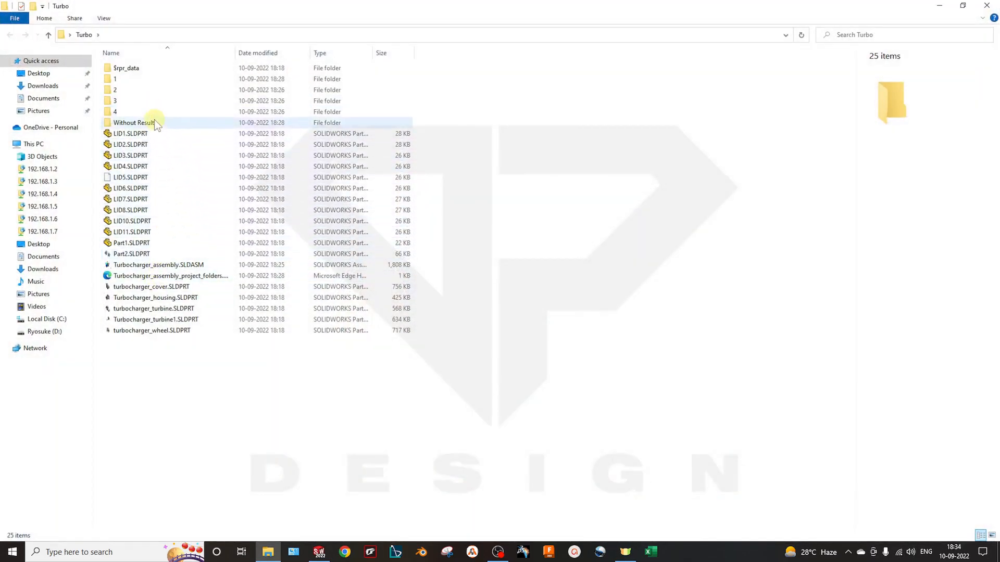
pyautogui.doubleClick(154, 122)
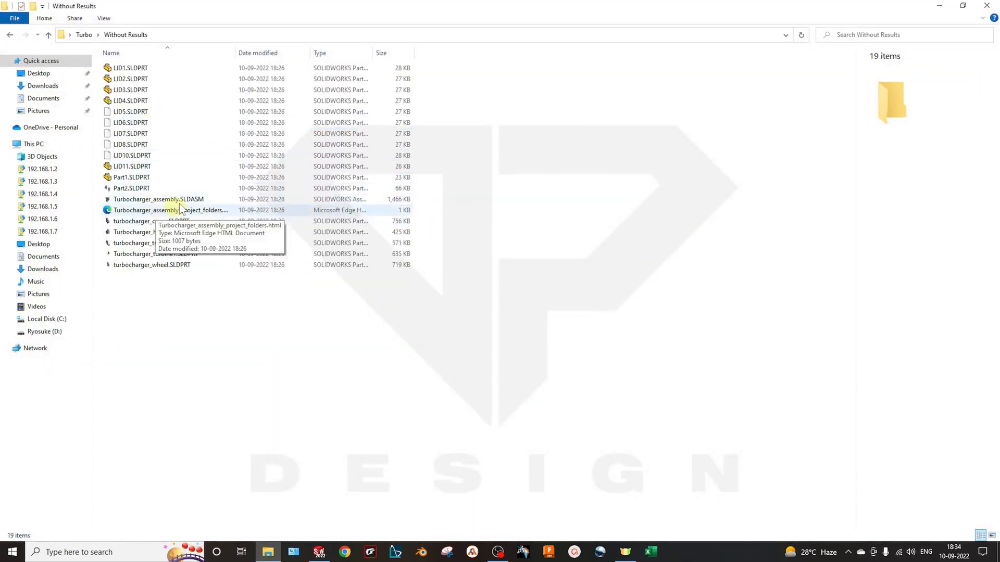
pyautogui.doubleClick(180, 201)
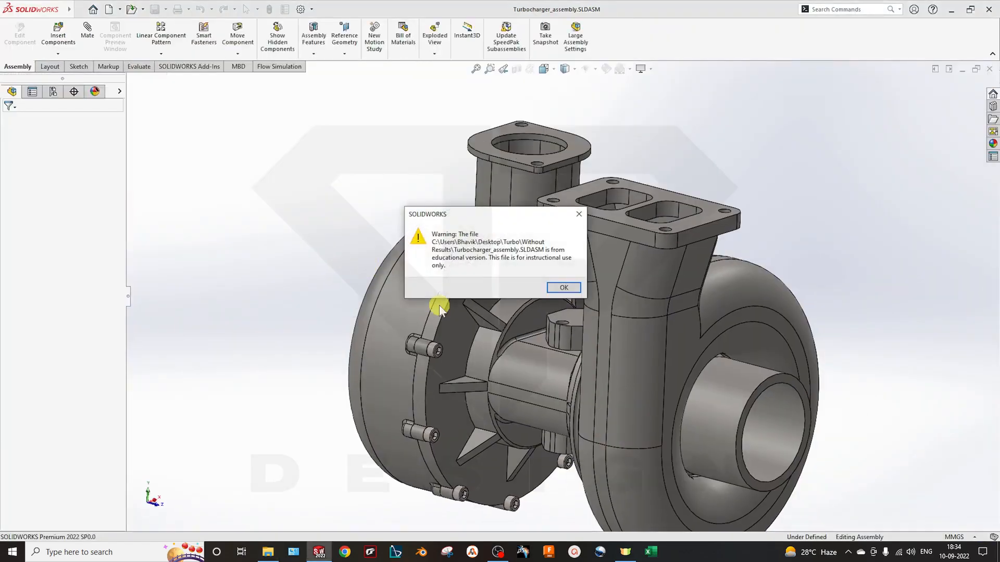
pyautogui.click(564, 297)
# - Examine the turbocharger's exterior, including the turbine outlet pipe, the twin-inlet flange and the compressor cover
pyautogui.scroll(-3, 580, 440)
pyautogui.moveTo(578, 369); pyautogui.dragTo(635, 465, button='middle')
pyautogui.scroll(-2, 578, 349)
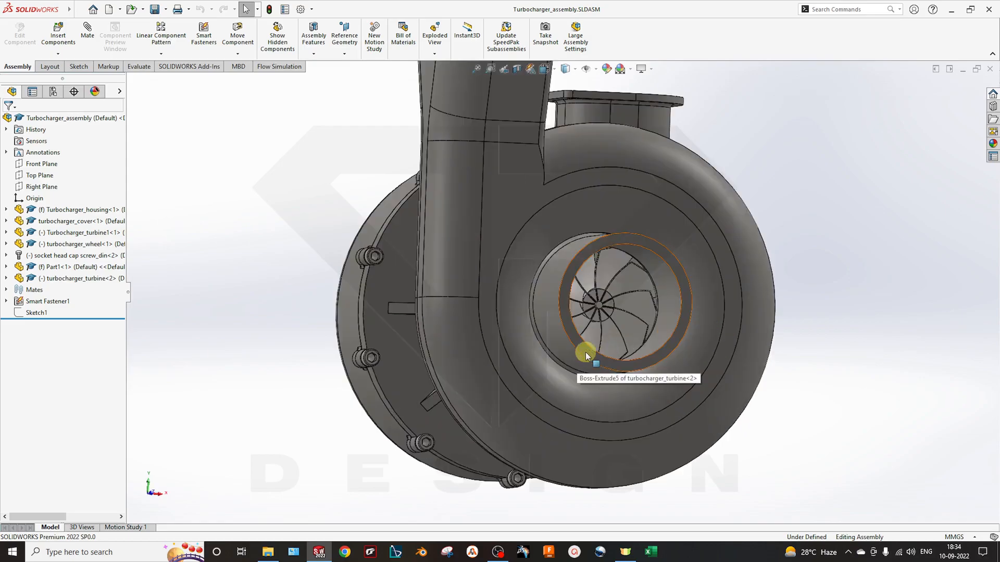
pyautogui.click(585, 346)
pyautogui.moveTo(469, 380); pyautogui.dragTo(536, 420, button='middle')
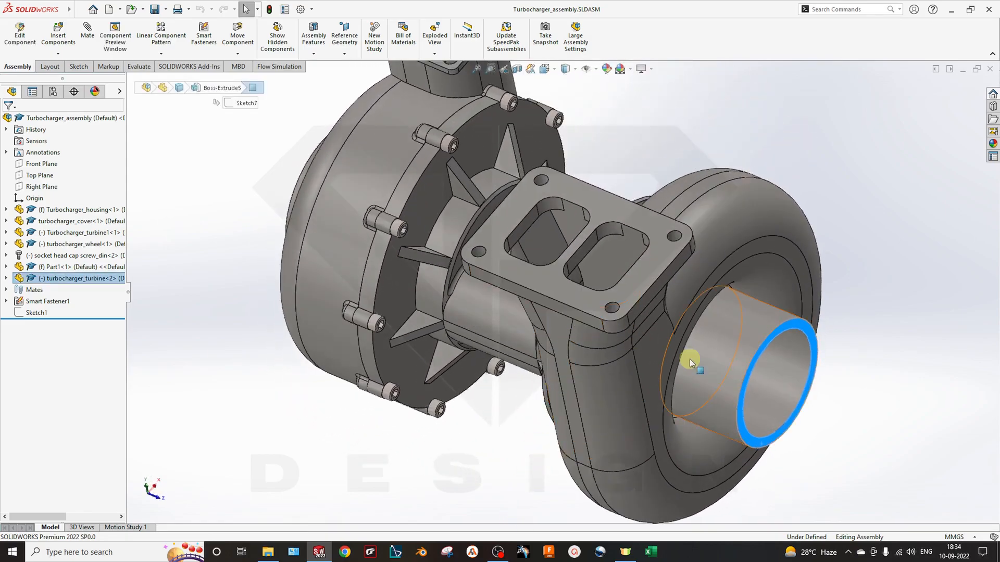
pyautogui.scroll(-2, 688, 291)
pyautogui.moveTo(570, 328); pyautogui.dragTo(526, 322, button='middle')
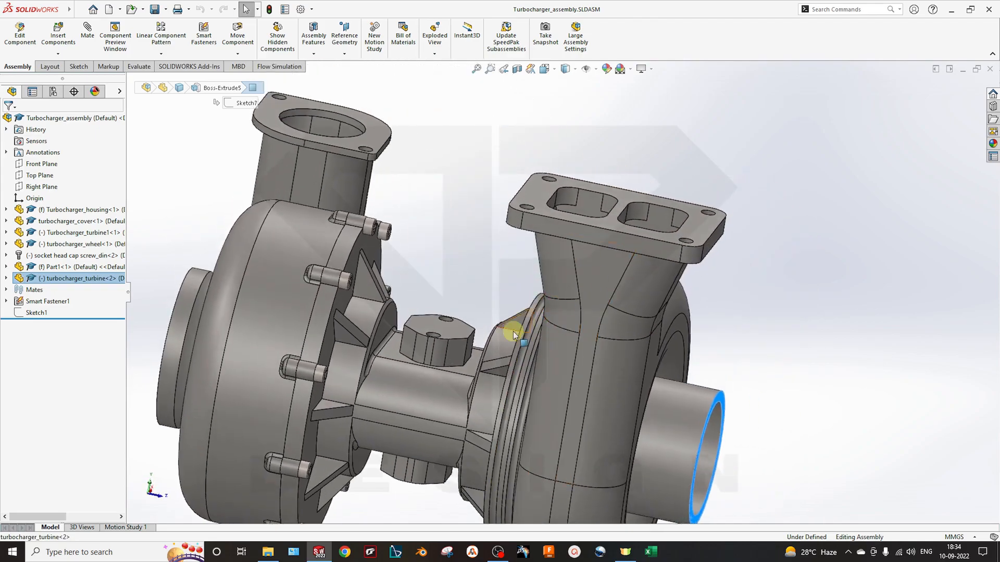
pyautogui.scroll(2, 521, 326)
pyautogui.scroll(-2, 434, 325)
# - Hide the turbocharger_cover component
pyautogui.moveTo(420, 286); pyautogui.dragTo(340, 283, button='middle')
pyautogui.rightClick(323, 265)
pyautogui.click(397, 152)
# - Examine the turbine casing's flange and outlet as well as the exposed compressor wheel
pyautogui.scroll(2, 468, 381)
pyautogui.moveTo(397, 152); pyautogui.dragTo(562, 319, button='middle')
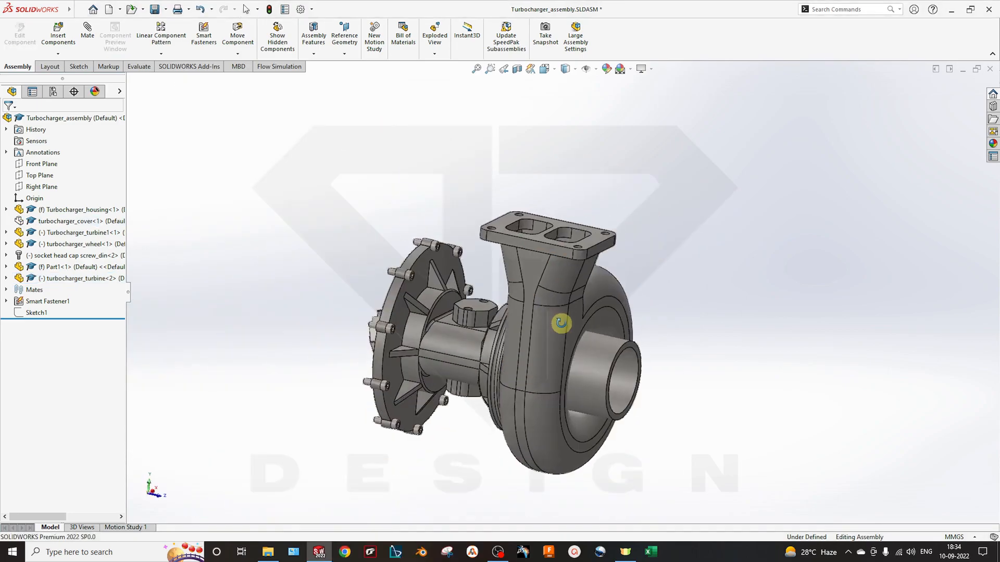
pyautogui.scroll(-5, 570, 251)
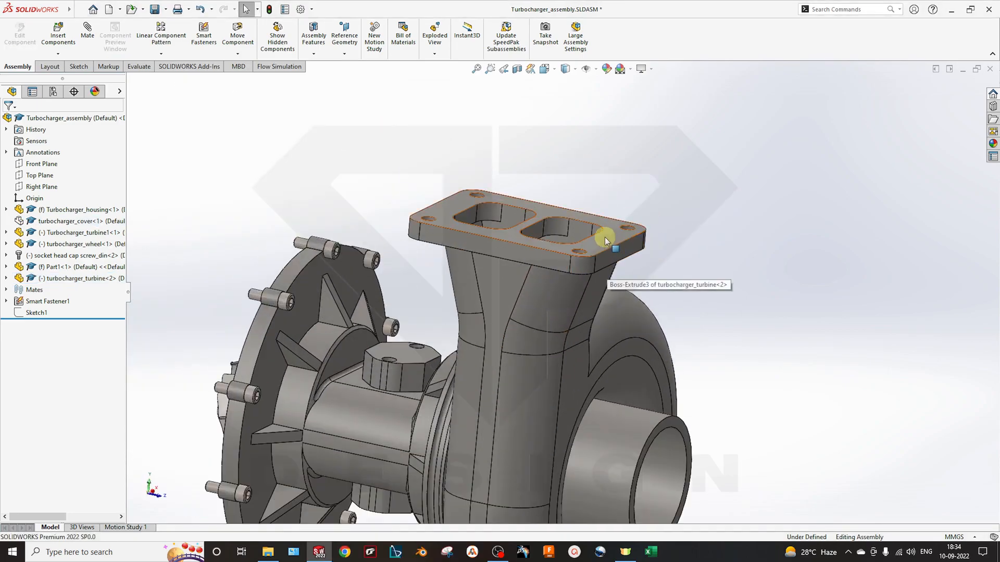
pyautogui.moveTo(617, 245); pyautogui.dragTo(560, 232, button='middle')
pyautogui.scroll(4, 641, 287)
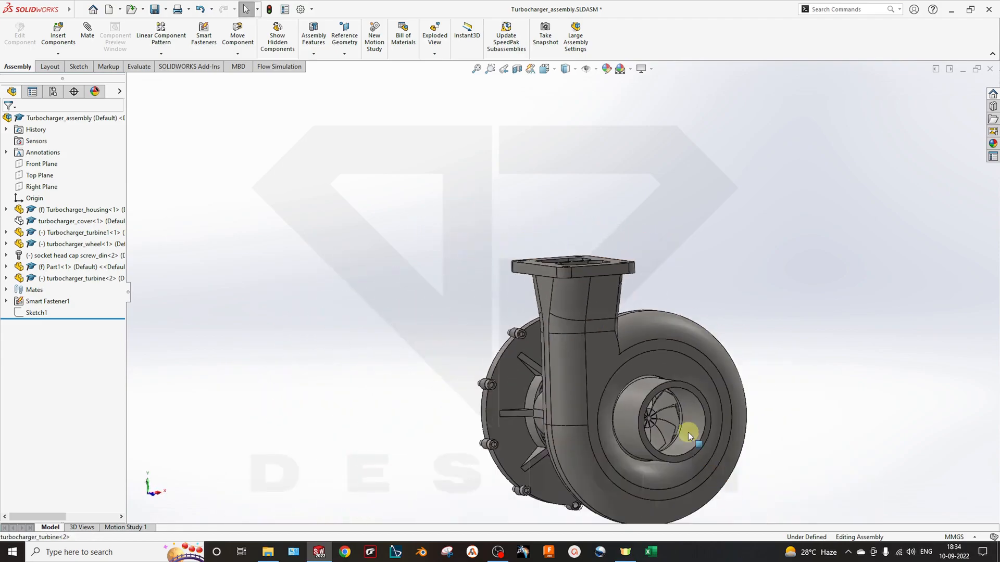
pyautogui.scroll(-3, 683, 389)
pyautogui.scroll(3, 615, 405)
pyautogui.moveTo(458, 398); pyautogui.dragTo(510, 359, button='middle')
pyautogui.scroll(3, 320, 336)
pyautogui.moveTo(398, 375); pyautogui.dragTo(473, 375, button='middle')
pyautogui.scroll(-3, 552, 359)
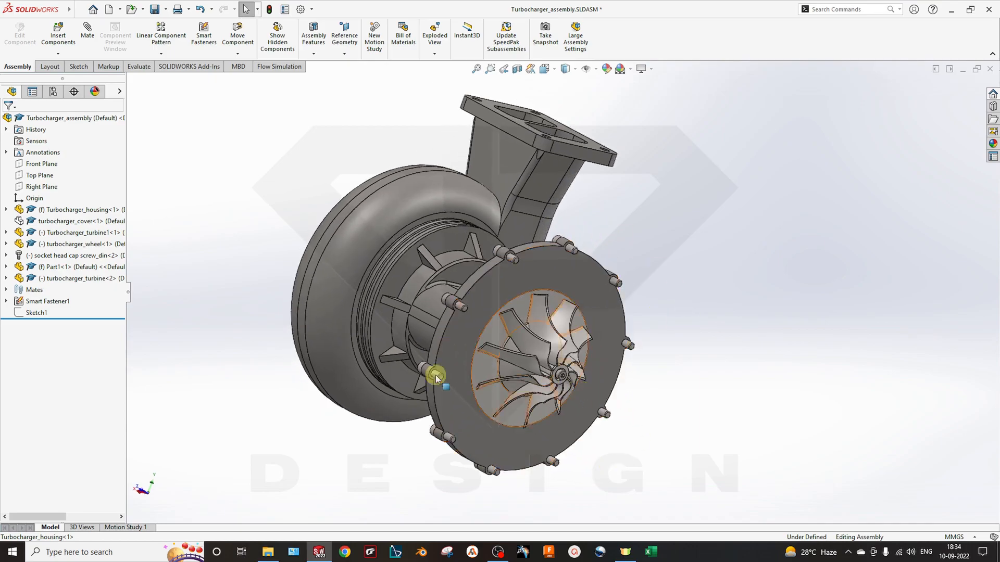
# - Show the turbocharger_cover component again
pyautogui.rightClick(71, 221)
pyautogui.click(104, 232)
pyautogui.moveTo(205, 287); pyautogui.dragTo(577, 398, button='middle')
# - Hide the turbocharger_cover, turbocharger_turbine and Turbocharger_housing components to expose the rotating parts
pyautogui.moveTo(530, 306); pyautogui.dragTo(413, 286, button='middle')
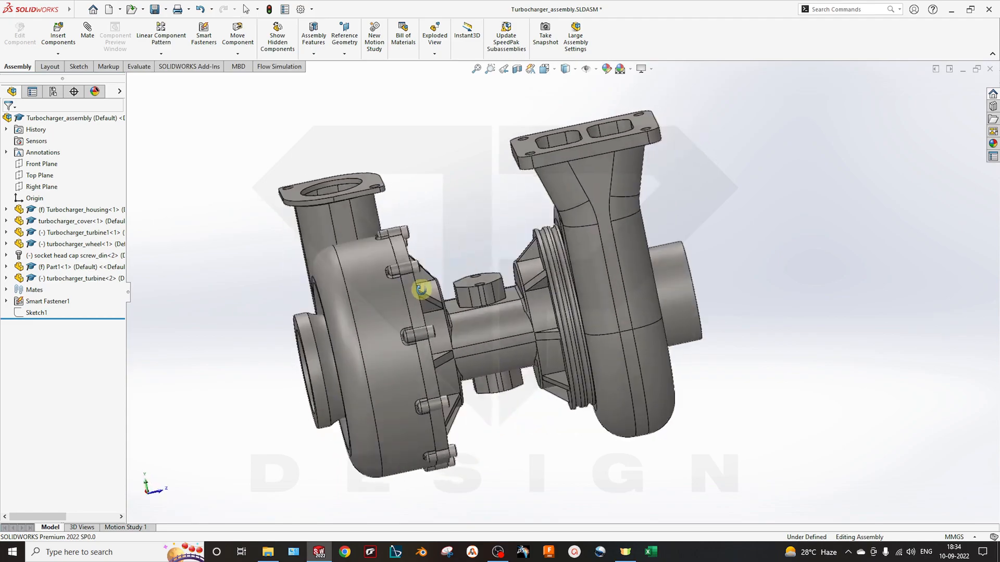
pyautogui.rightClick(391, 286)
pyautogui.click(462, 119)
pyautogui.rightClick(600, 301)
pyautogui.click(672, 119)
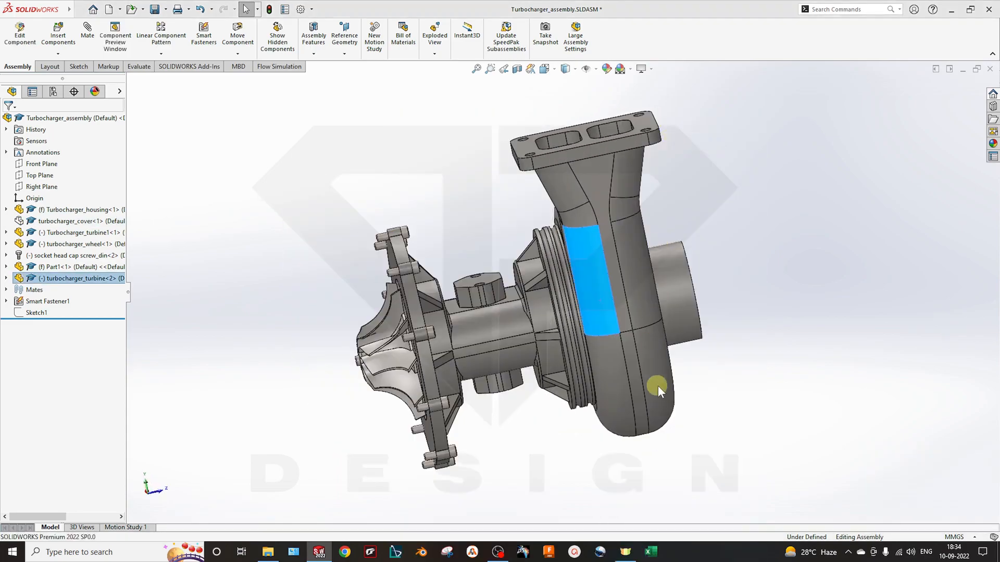
pyautogui.moveTo(765, 442); pyautogui.dragTo(633, 449, button='middle')
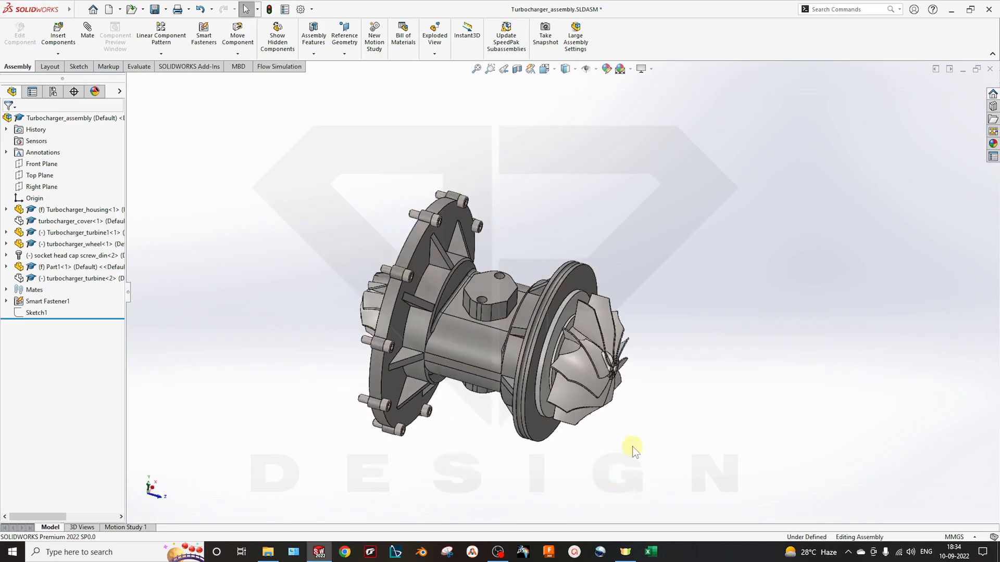
pyautogui.rightClick(481, 342)
pyautogui.click(548, 151)
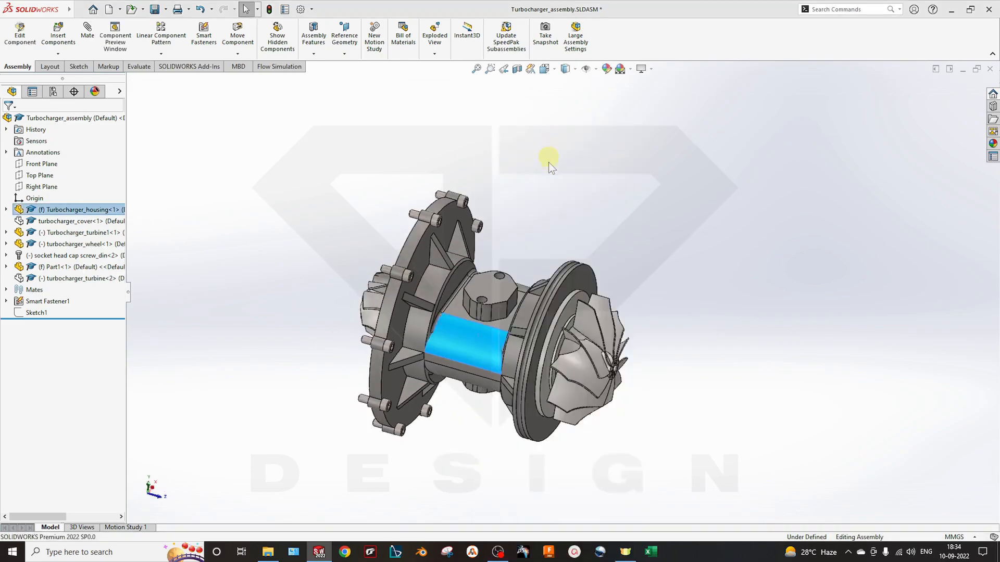
# - Examine the exposed shaft and both bladed wheels, trying to rotate the Turbocharger_turbine1 wheel
pyautogui.scroll(-5, 537, 361)
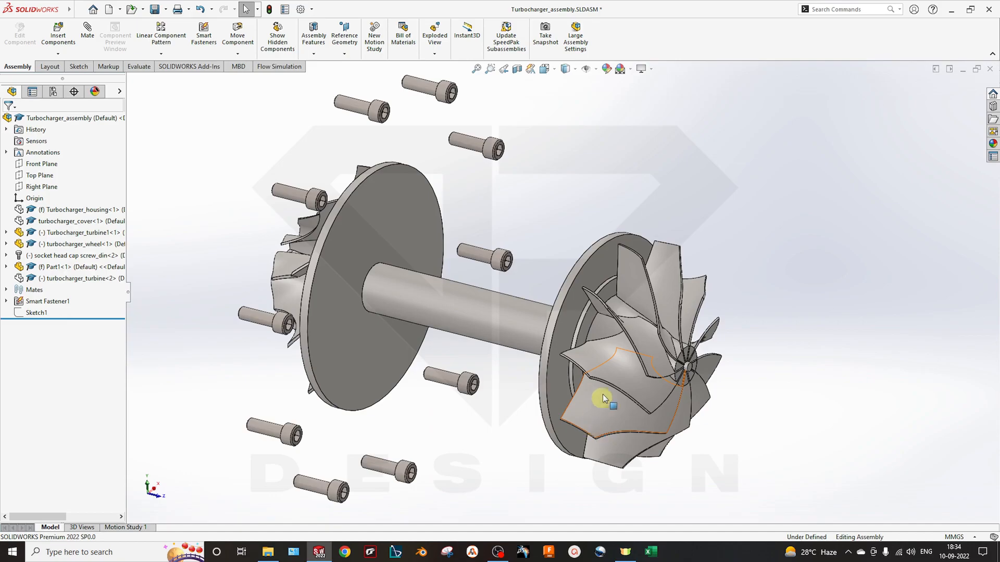
pyautogui.click(602, 406)
pyautogui.moveTo(602, 405); pyautogui.dragTo(380, 409)
pyautogui.moveTo(381, 408); pyautogui.dragTo(620, 300, button='middle')
pyautogui.scroll(3, 620, 299)
pyautogui.scroll(-4, 620, 299)
pyautogui.click(648, 294)
pyautogui.moveTo(633, 336); pyautogui.dragTo(649, 365)
pyautogui.scroll(3, 643, 413)
pyautogui.scroll(-2, 549, 268)
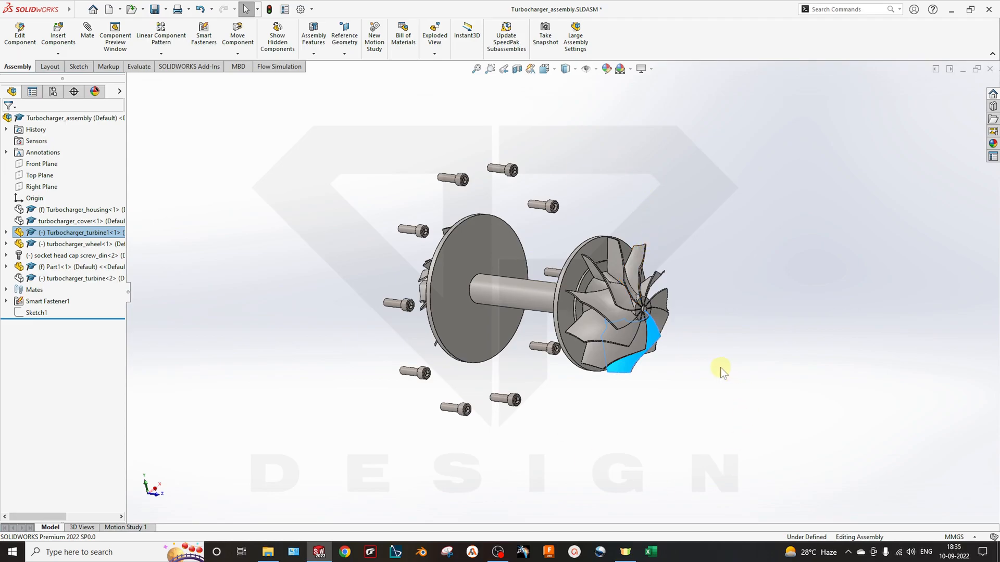
# - Restore the hidden cover, turbine casing and housing with Show Hidden Components
pyautogui.rightClick(284, 168)
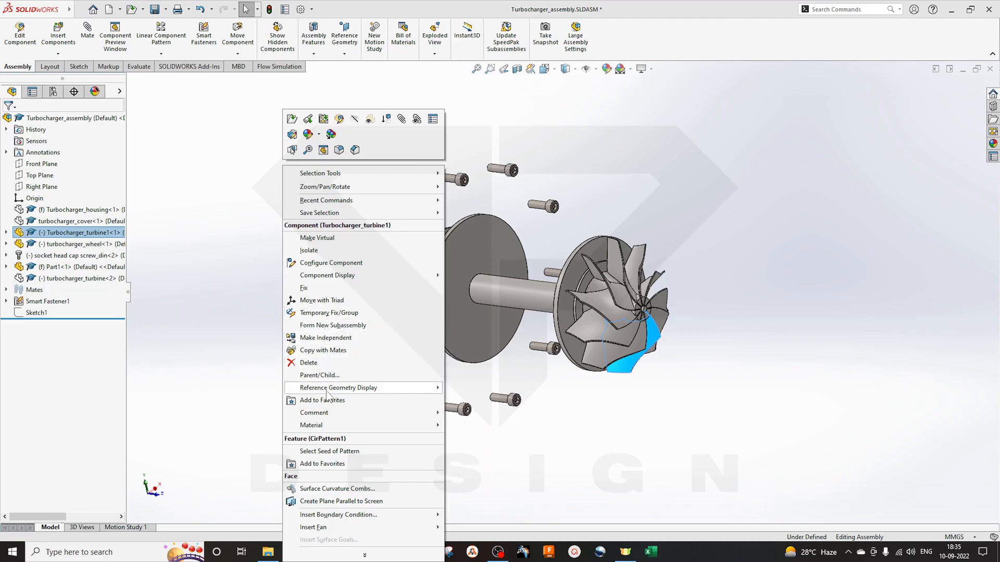
pyautogui.click(277, 32)
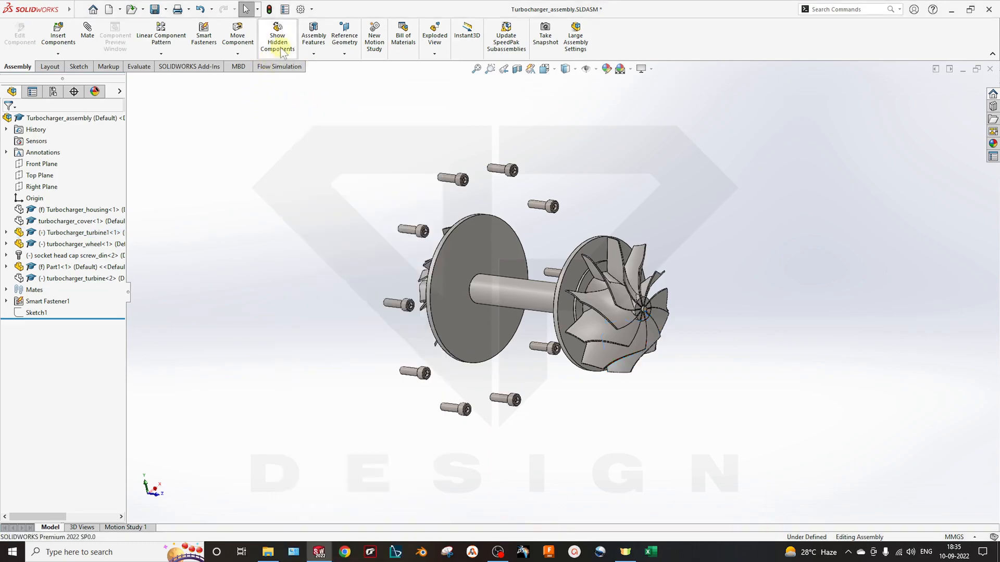
pyautogui.moveTo(791, 461); pyautogui.dragTo(264, 104)
pyautogui.click(181, 80)
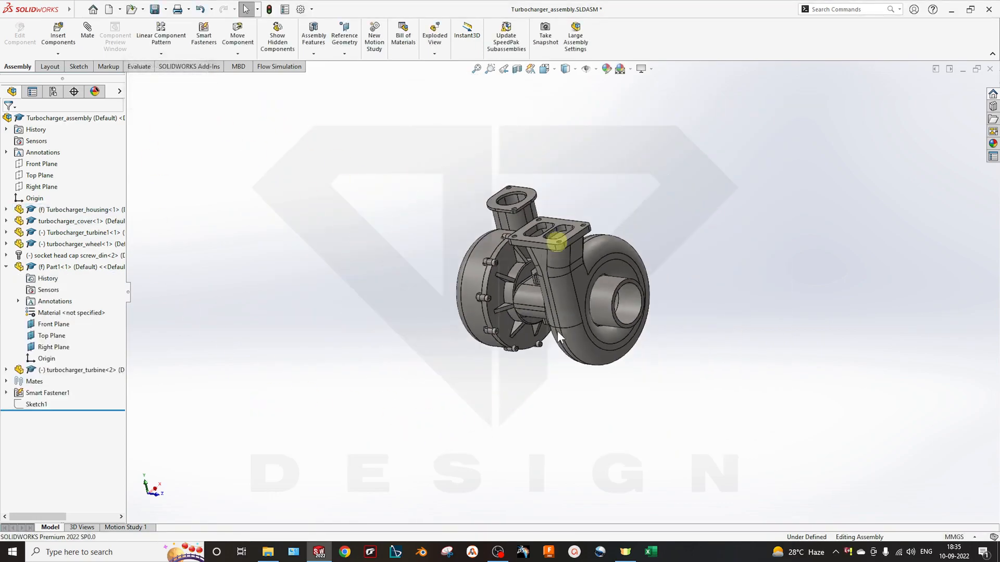
# - Start Create Lids in Flow Simulation on the turbine casing's twin-inlet flange face with a lid thickness of 1.00 mm
pyautogui.scroll(-4, 537, 320)
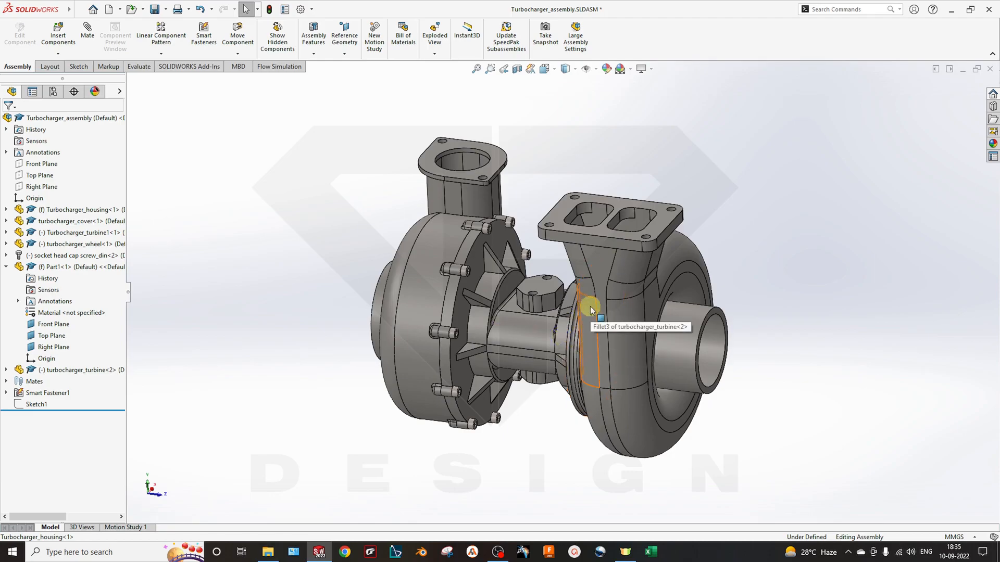
pyautogui.click(656, 235)
pyautogui.moveTo(656, 234); pyautogui.dragTo(486, 166, button='middle')
pyautogui.click(485, 167)
pyautogui.click(576, 201)
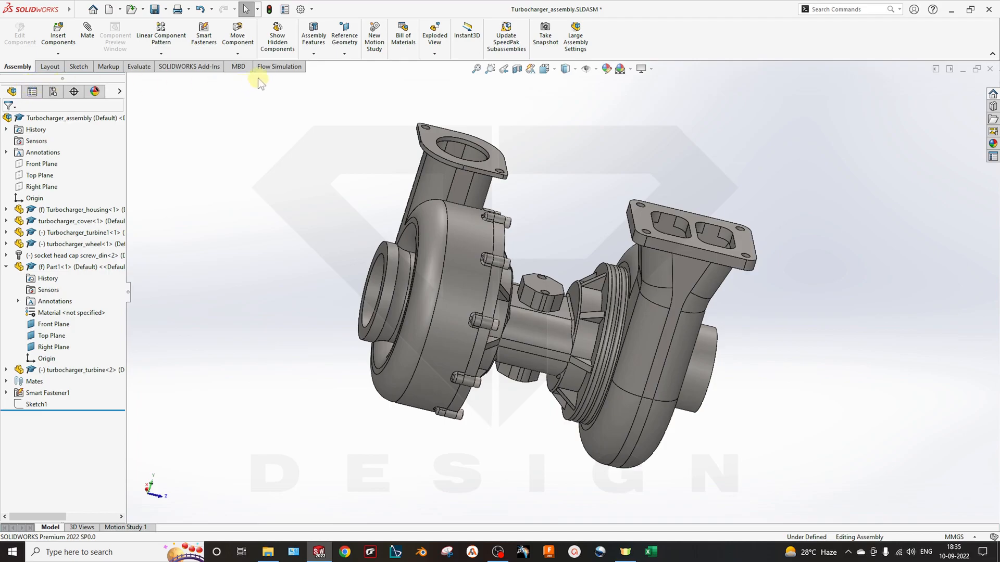
pyautogui.click(276, 66)
pyautogui.click(515, 53)
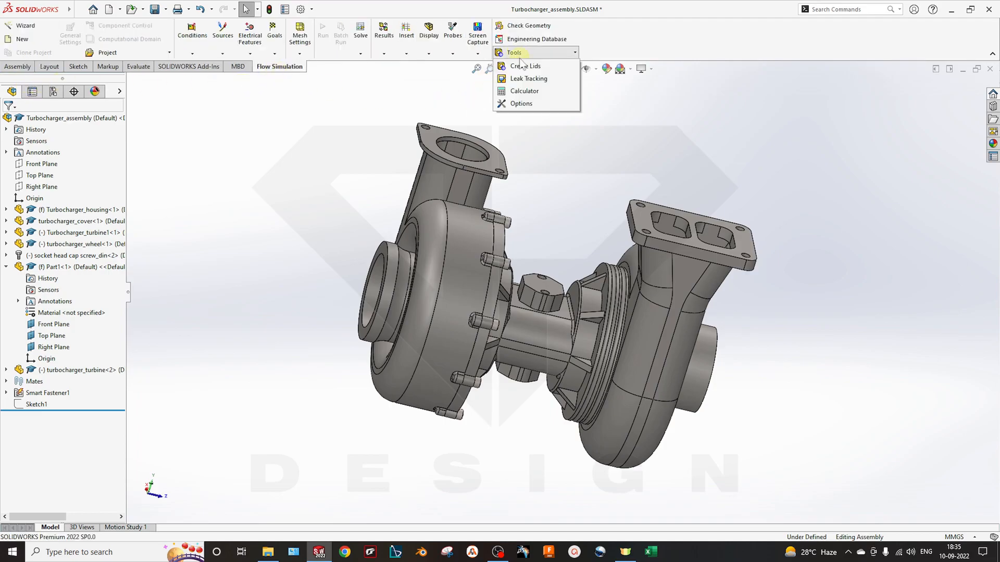
pyautogui.click(533, 68)
pyautogui.moveTo(661, 212); pyautogui.dragTo(665, 328, button='middle')
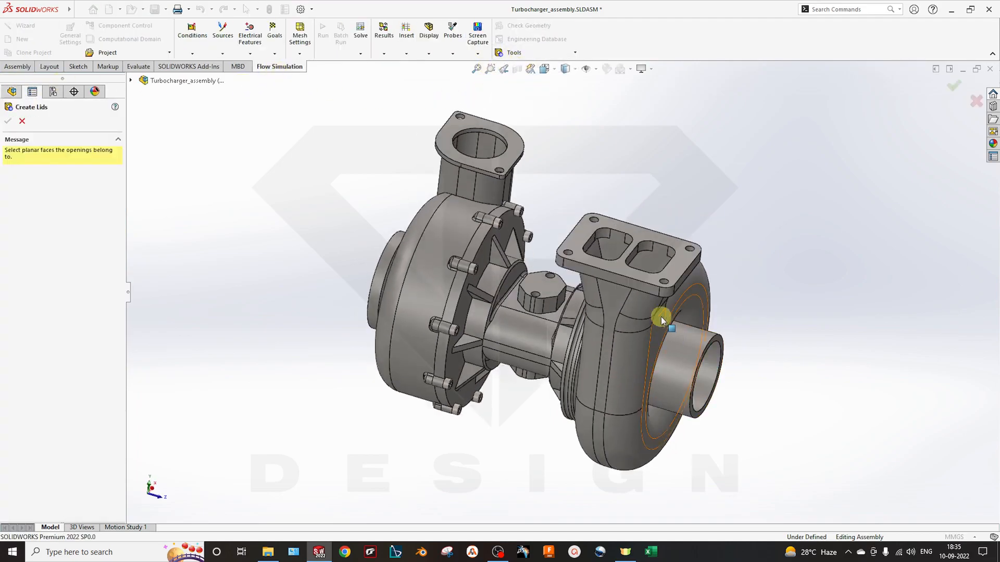
pyautogui.scroll(-5, 692, 283)
pyautogui.click(593, 272)
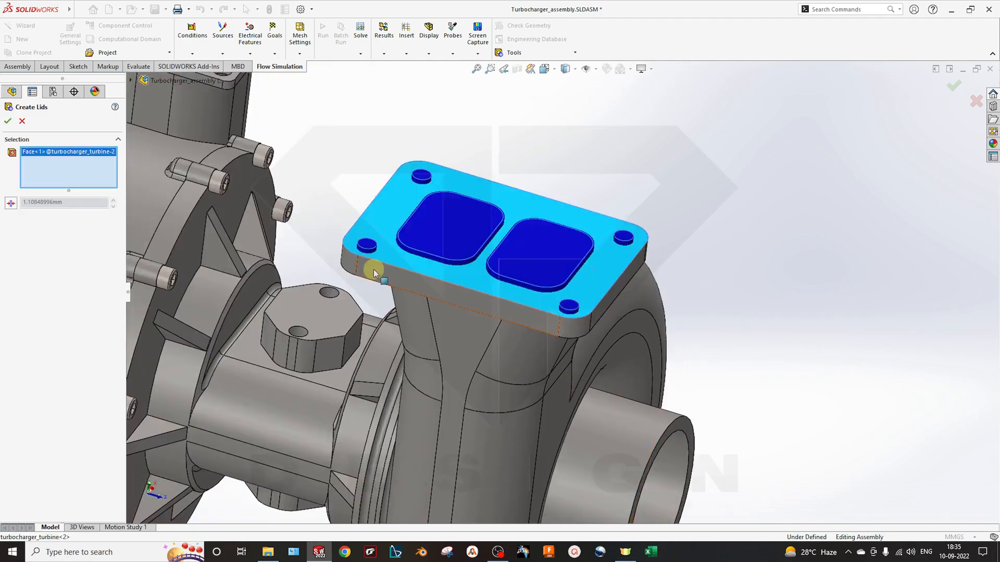
pyautogui.click(12, 205)
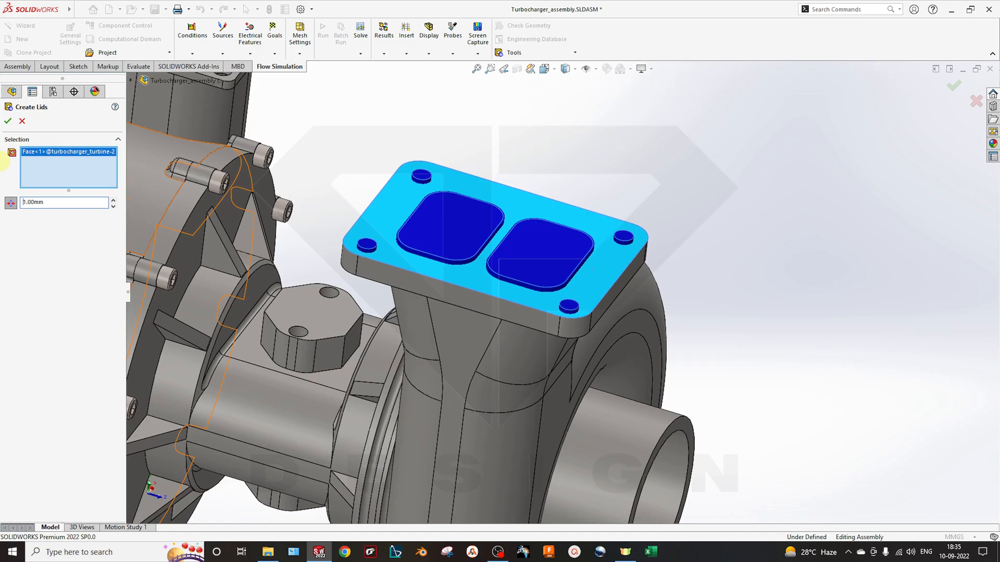
# - Add the turbine outlet face and the cover's two opening faces to the selection, and create the lids
pyautogui.scroll(5, 592, 346)
pyautogui.scroll(-6, 627, 368)
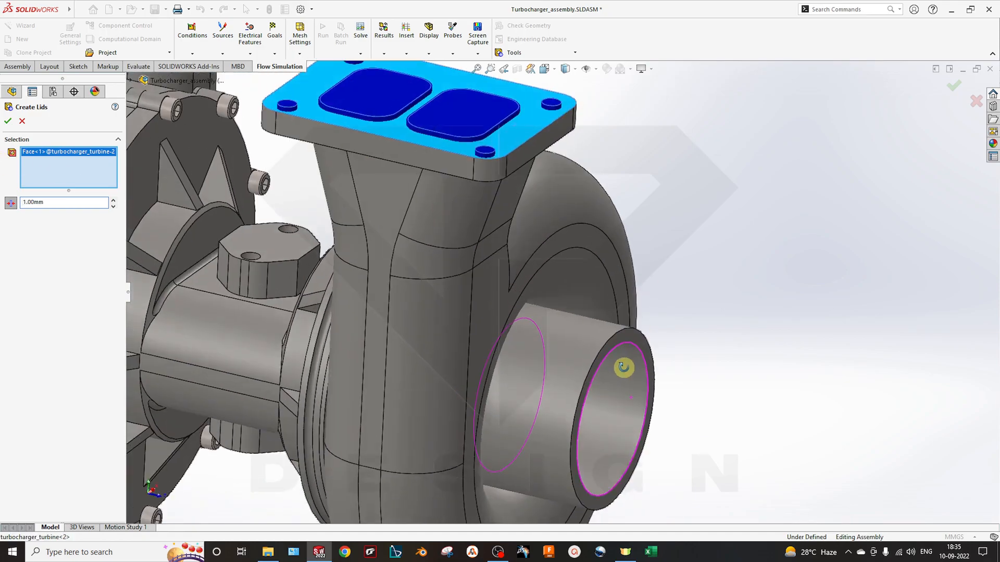
pyautogui.click(623, 340)
pyautogui.scroll(5, 603, 431)
pyautogui.moveTo(603, 431); pyautogui.dragTo(385, 284, button='middle')
pyautogui.scroll(-4, 357, 330)
pyautogui.click(381, 328)
pyautogui.scroll(4, 381, 328)
pyautogui.click(358, 187)
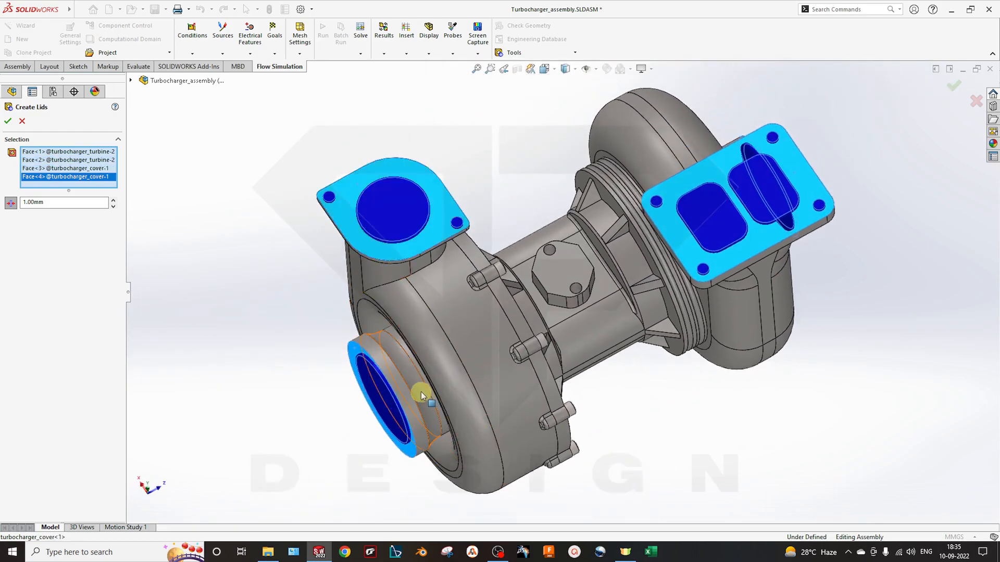
pyautogui.moveTo(421, 393); pyautogui.dragTo(186, 330, button='middle')
pyautogui.click(7, 121)
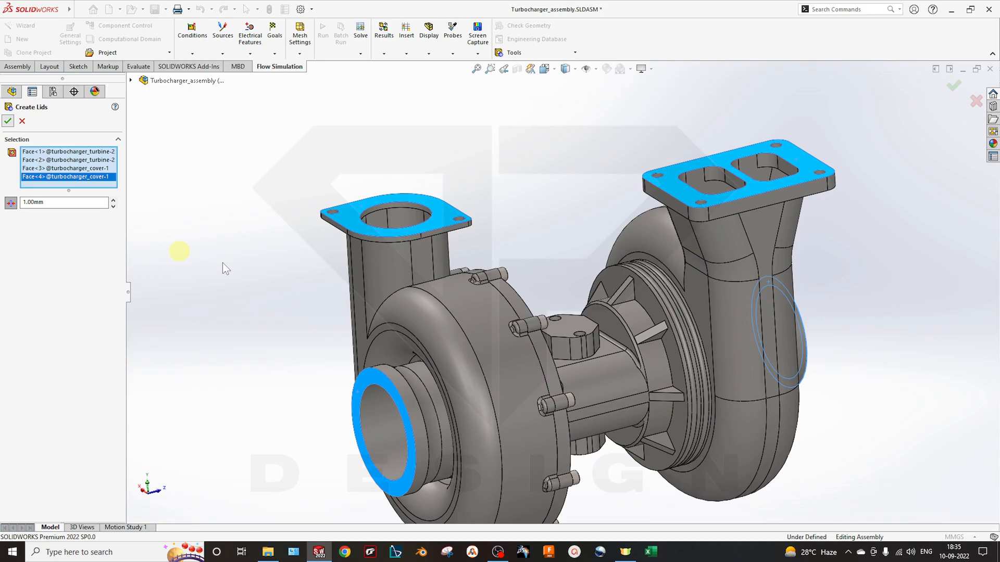
# - Hide the turbocharger_turbine casing and the turbocharger_cover to expose both bladed wheels
pyautogui.moveTo(223, 263); pyautogui.dragTo(276, 379, button='middle')
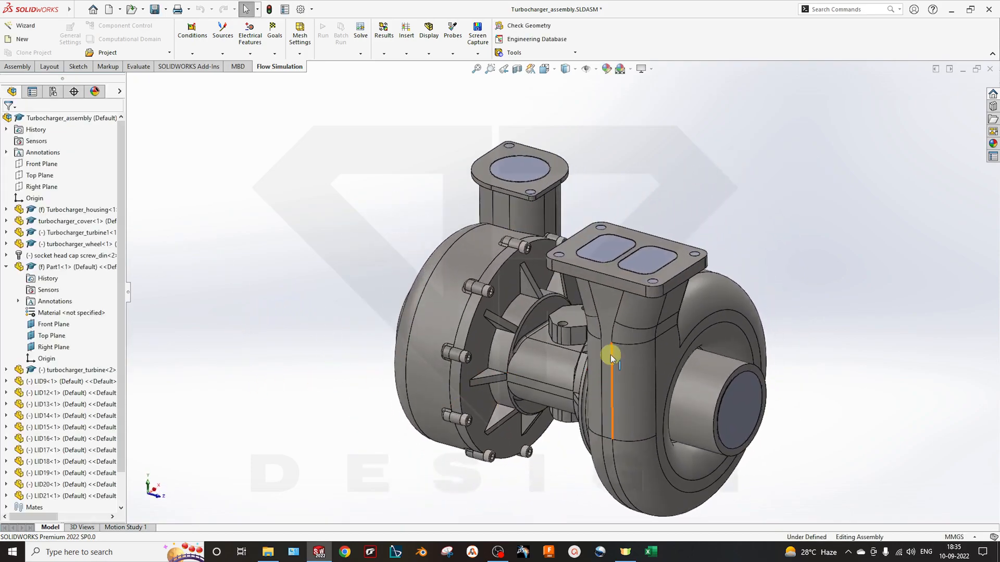
pyautogui.click(646, 357)
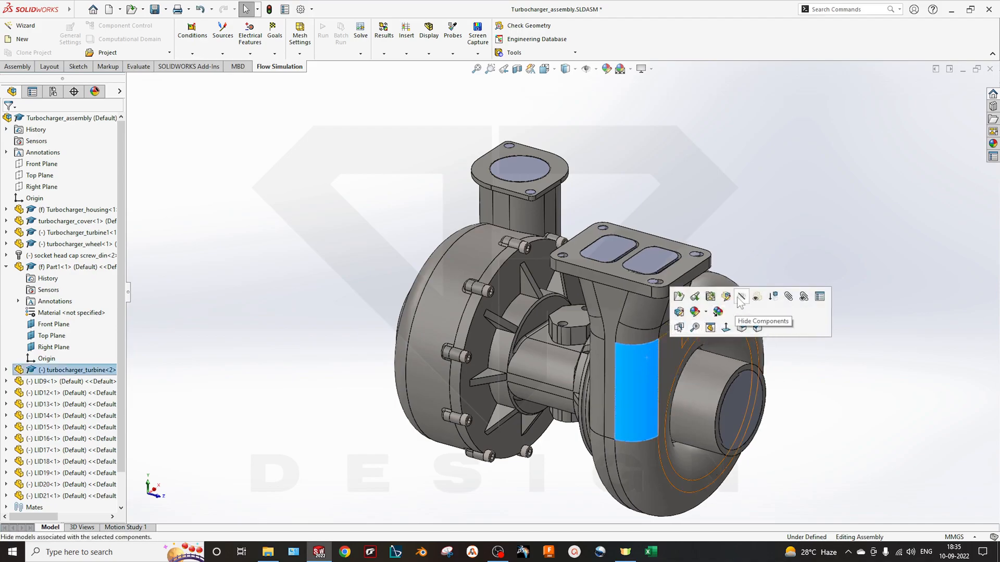
pyautogui.click(757, 297)
pyautogui.rightClick(459, 294)
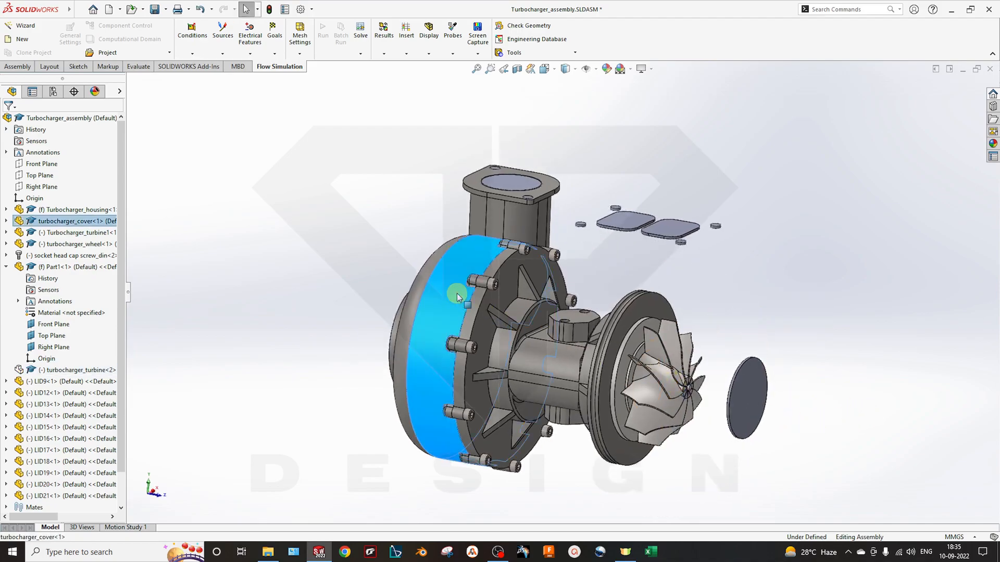
pyautogui.click(549, 156)
pyautogui.moveTo(717, 371); pyautogui.dragTo(597, 373, button='middle')
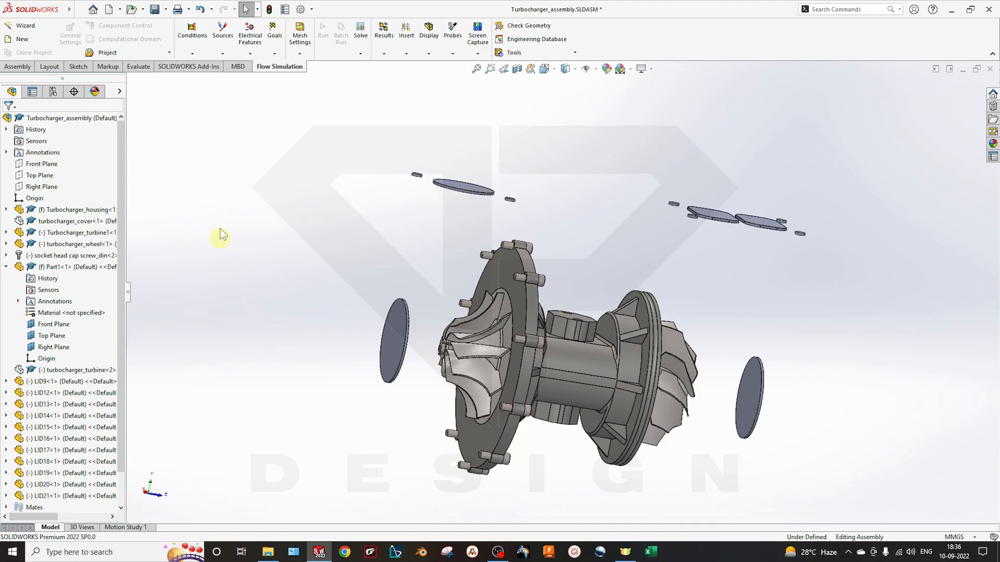
# - Insert a new empty part into the turbocharger assembly
pyautogui.click(16, 67)
pyautogui.click(58, 54)
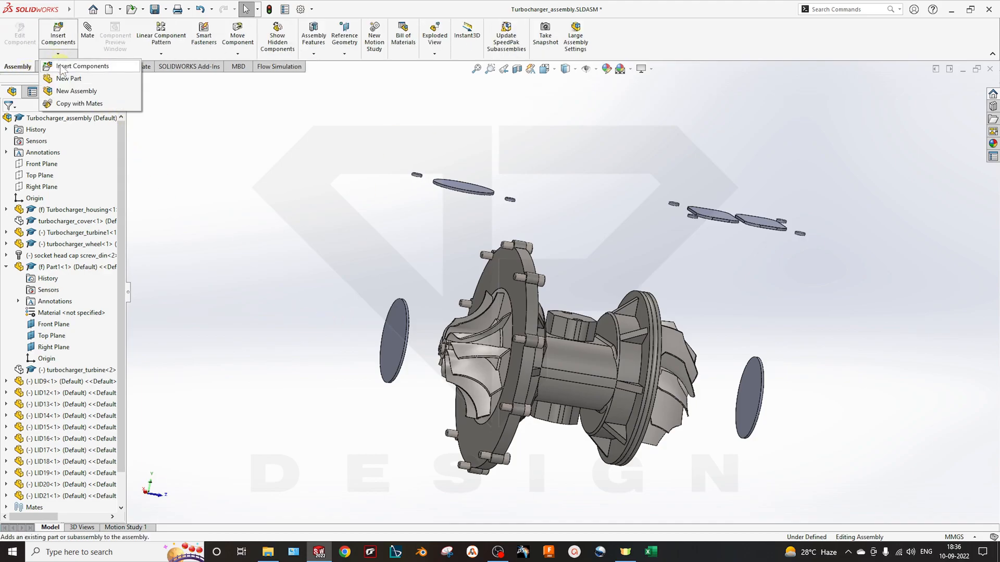
pyautogui.click(71, 79)
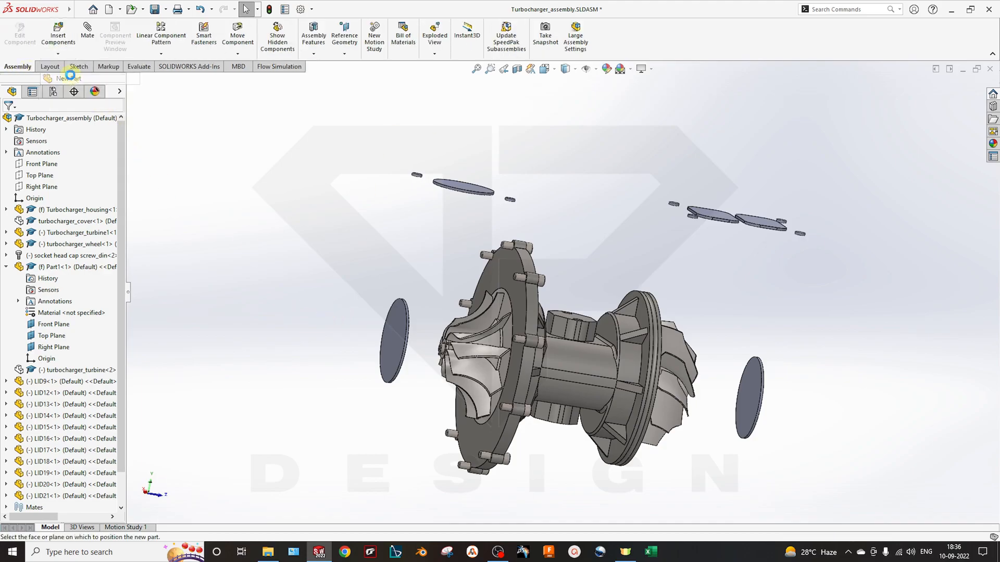
pyautogui.click(336, 301)
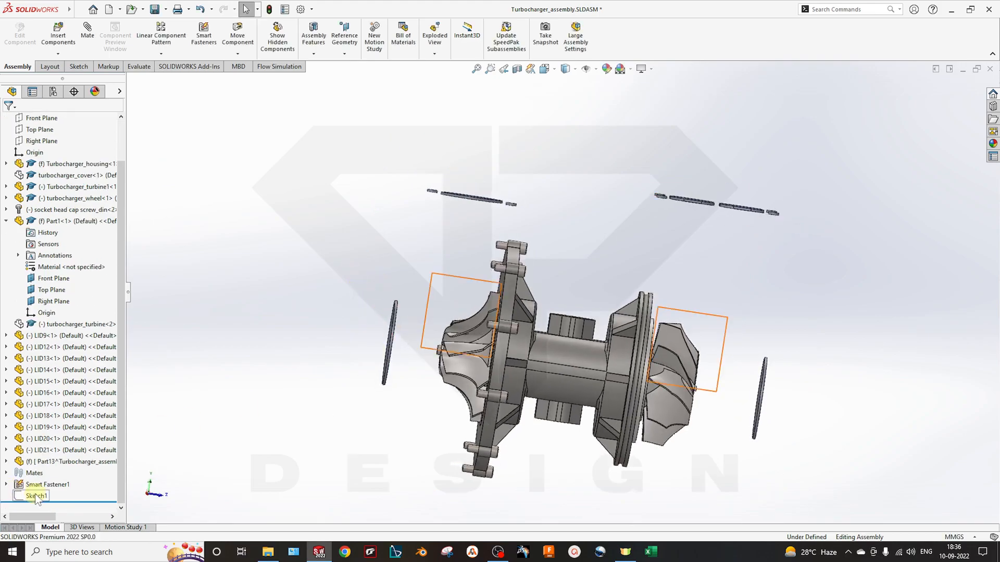
# - Rename the newly inserted part as Rotating Region
pyautogui.rightClick(62, 465)
pyautogui.click(62, 464)
pyautogui.rightClick(46, 463)
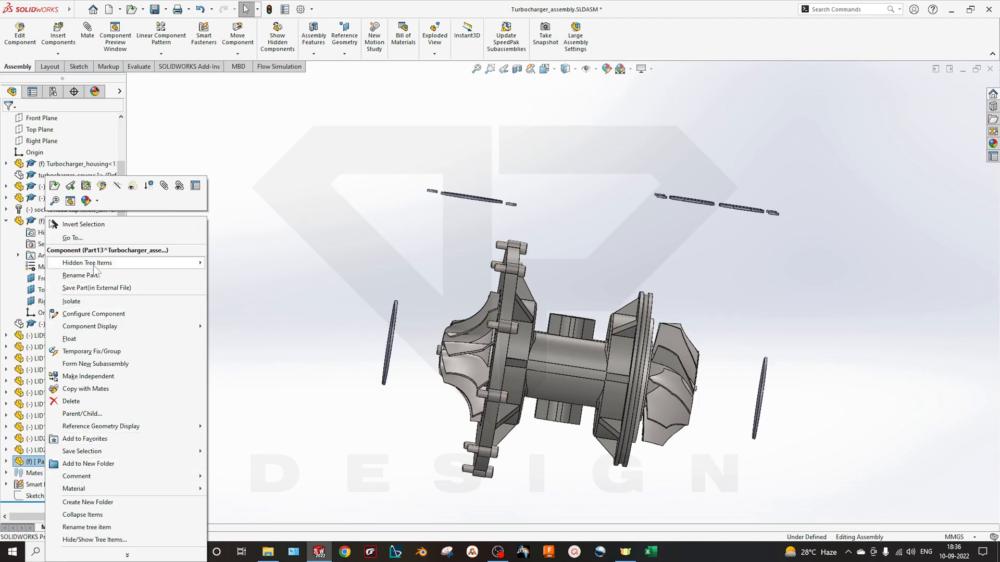
pyautogui.press('Escape')
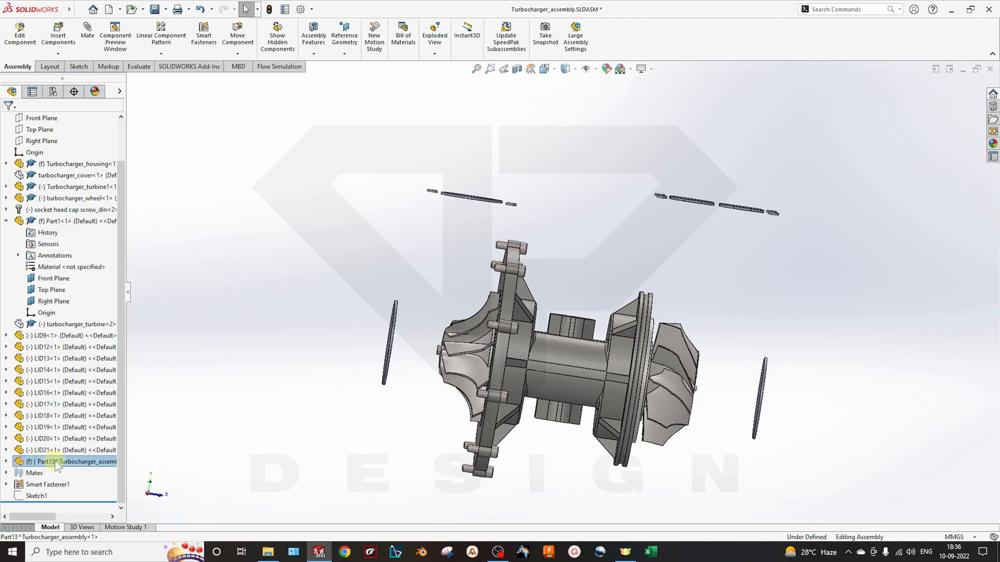
pyautogui.click(56, 464)
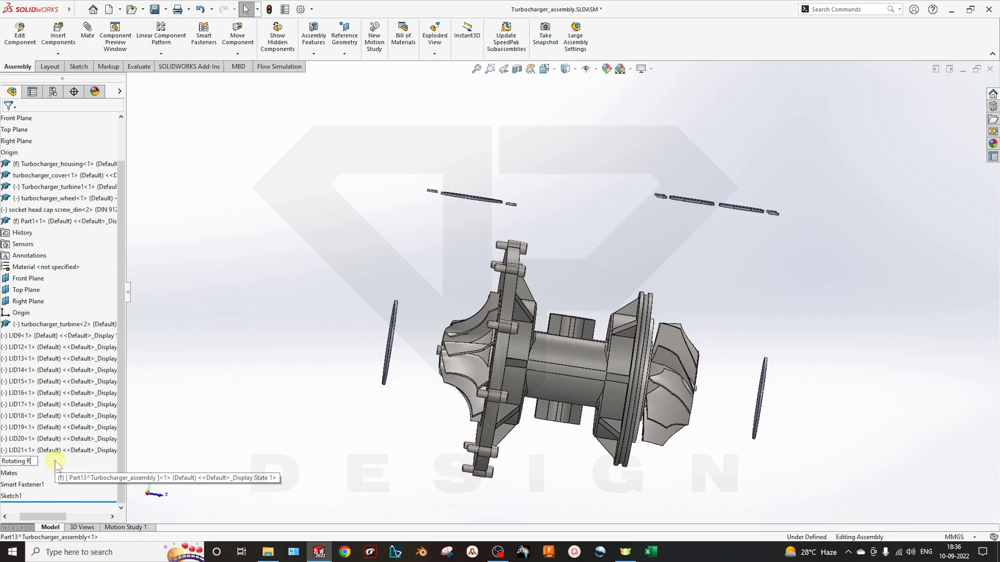
pyautogui.write('n')
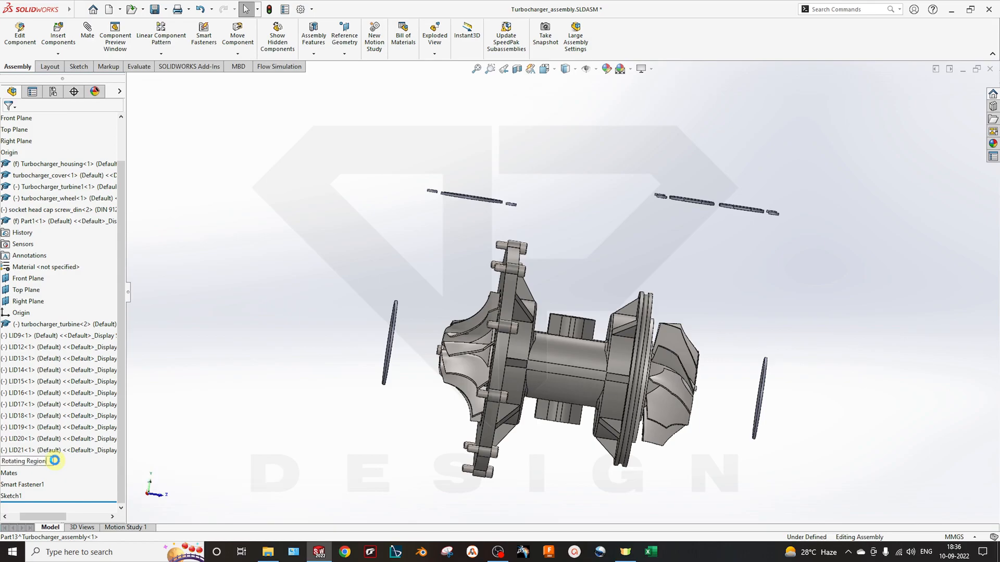
pyautogui.press('Return')
# - Edit the Rotating Region part in the assembly and start a sketch on its own Right Plane
pyautogui.rightClick(56, 462)
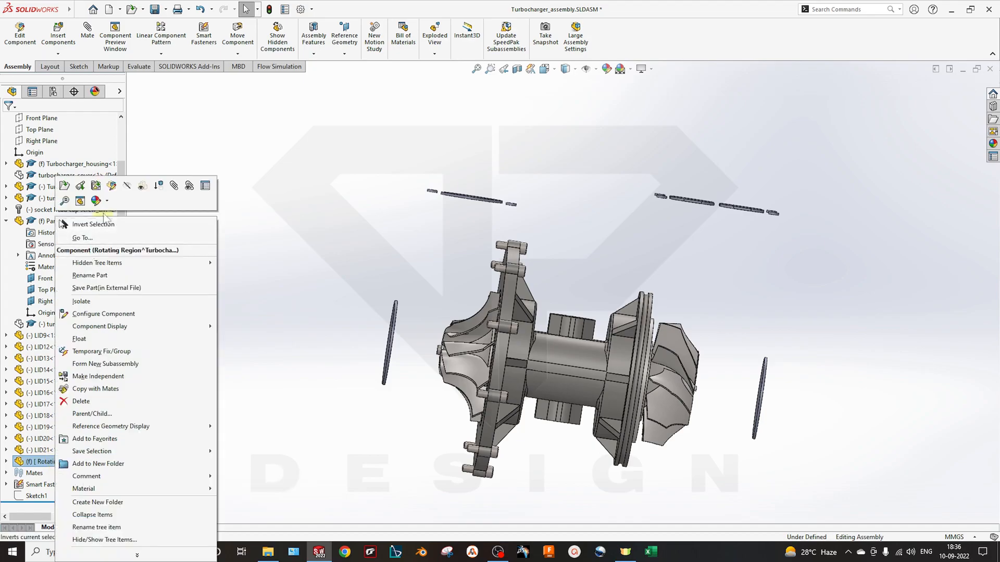
pyautogui.click(115, 186)
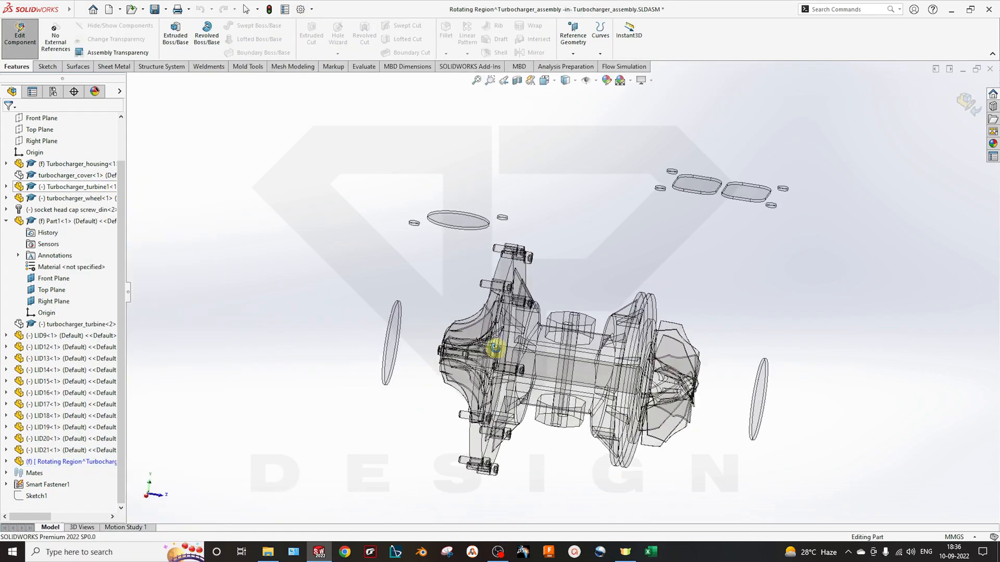
pyautogui.hotkey('ctrl', '4')
pyautogui.scroll(-5, 419, 297)
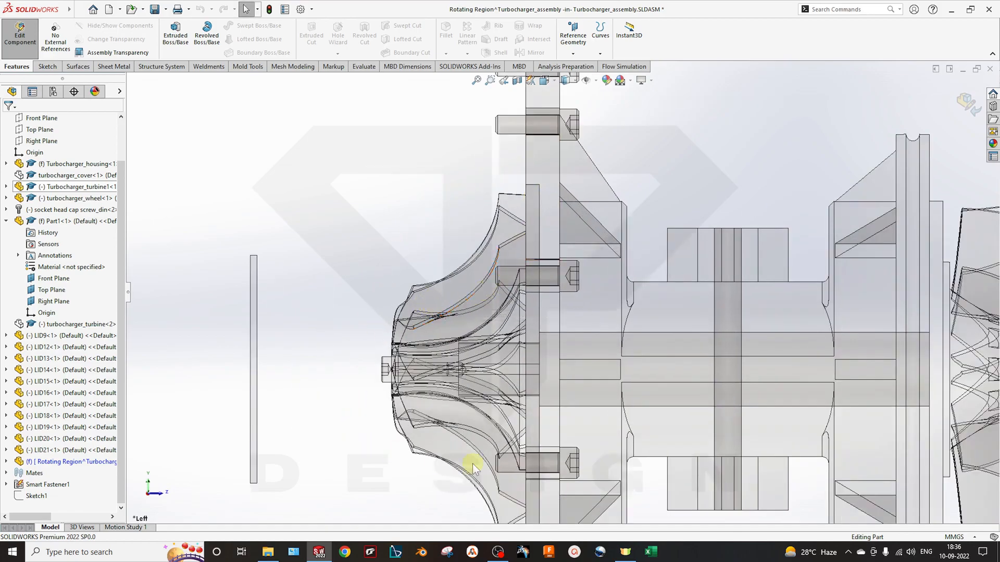
pyautogui.scroll(5, 521, 432)
pyautogui.scroll(-3, 578, 328)
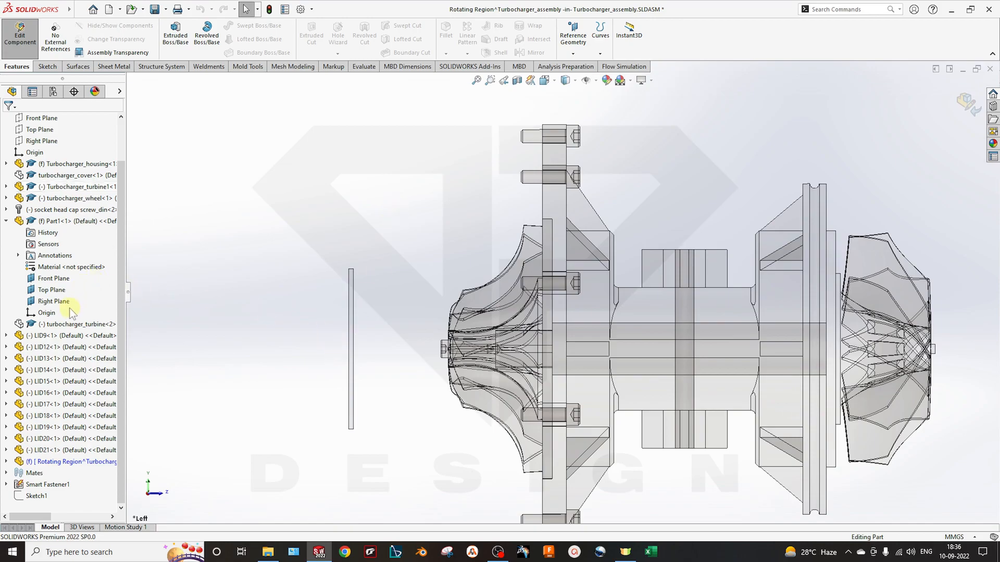
pyautogui.press('f')
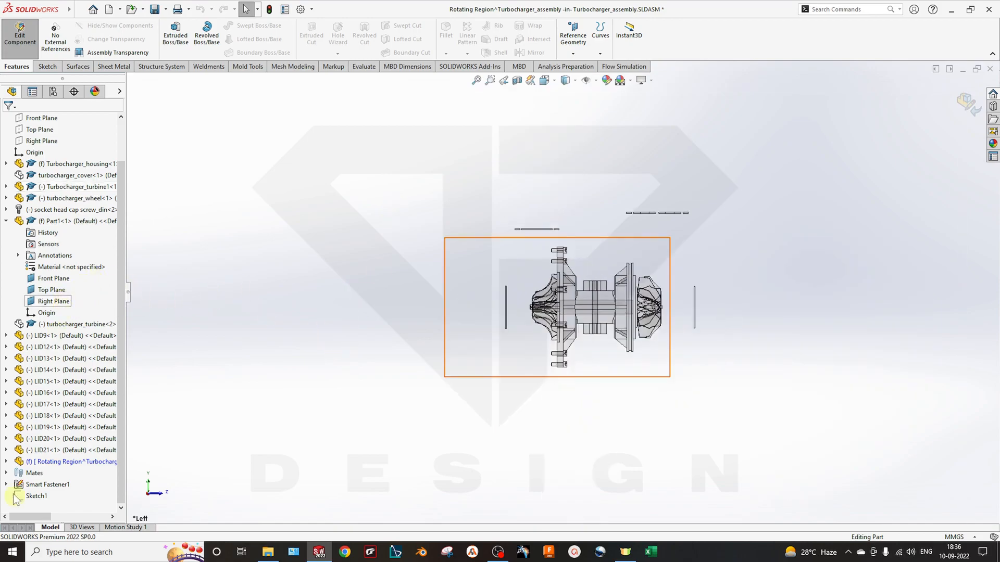
pyautogui.click(6, 461)
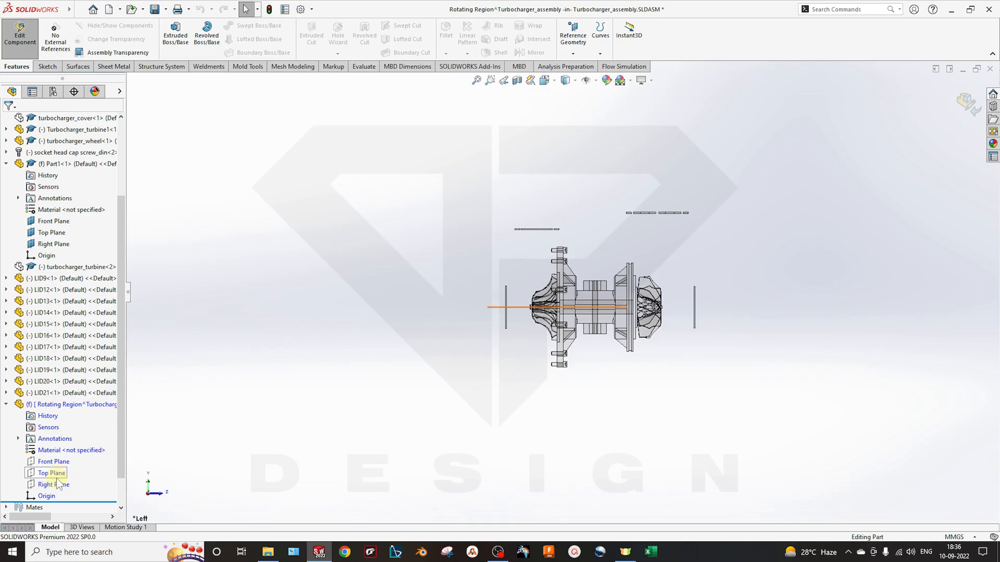
pyautogui.rightClick(55, 485)
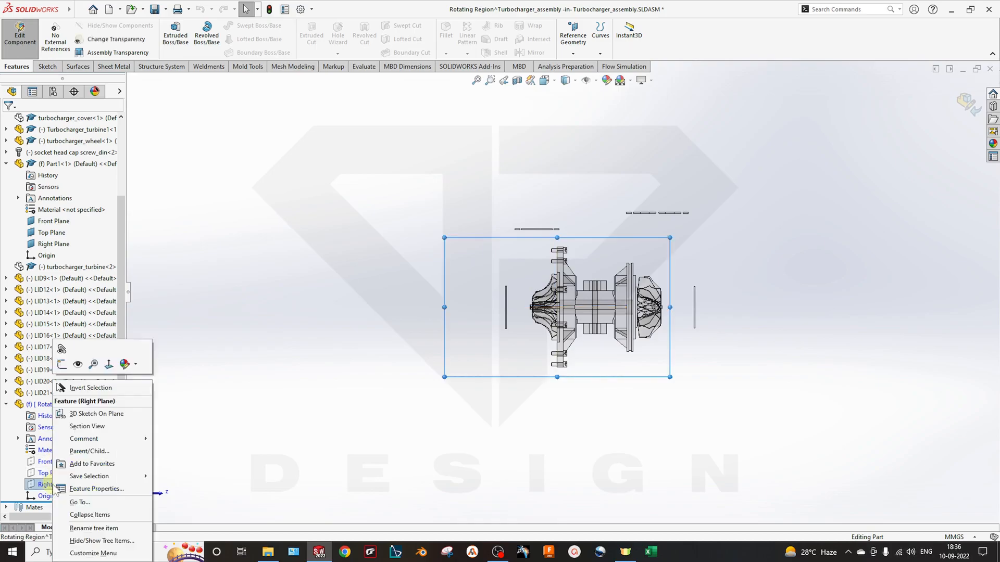
pyautogui.click(62, 364)
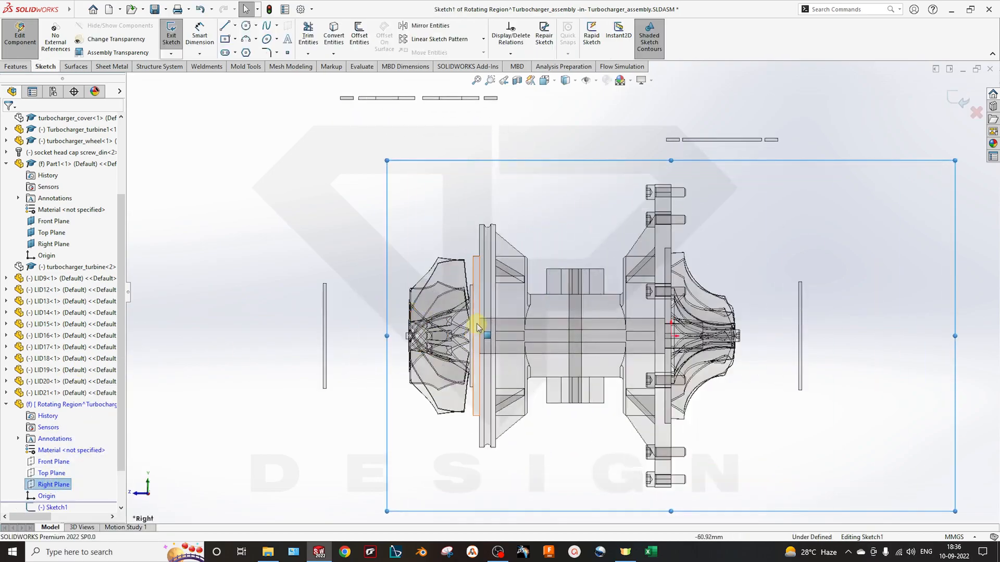
# - Sketch a closed rectangular line profile from the origin over the upper half of the cover-side wheel, about 23 mm wide and 27 mm high
pyautogui.scroll(-2, 486, 321)
pyautogui.scroll(2, 486, 320)
pyautogui.scroll(-1, 603, 312)
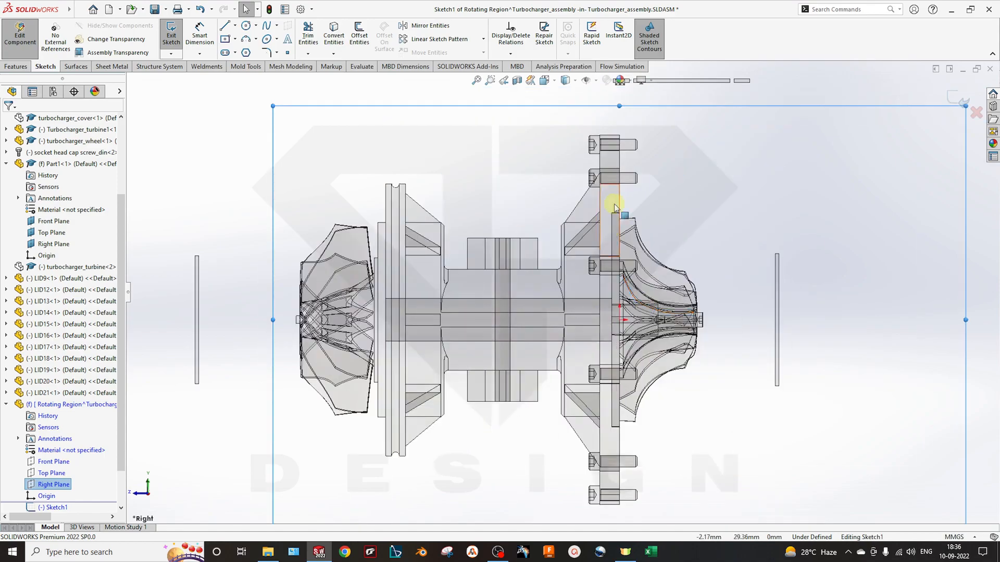
pyautogui.click(225, 25)
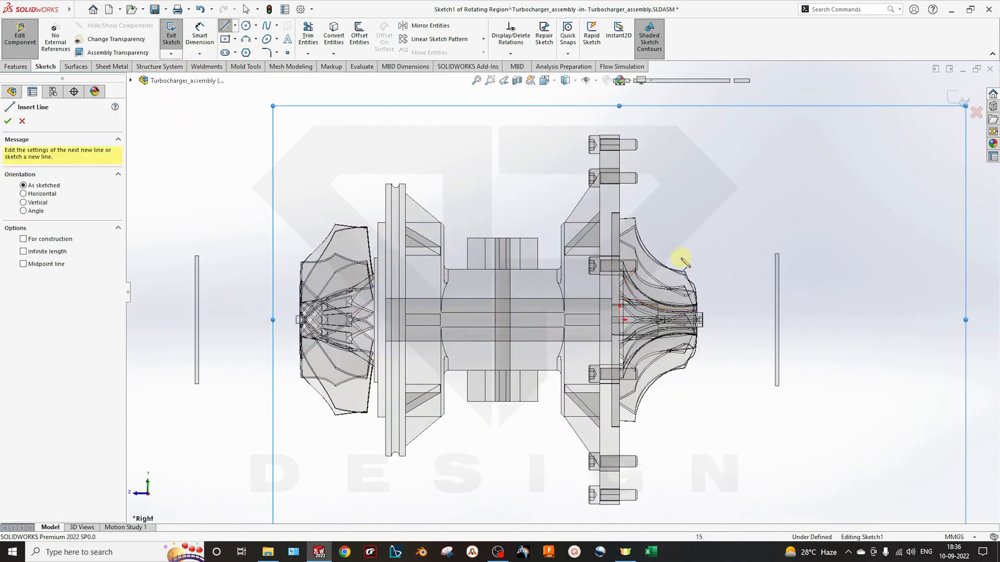
pyautogui.scroll(-3, 670, 297)
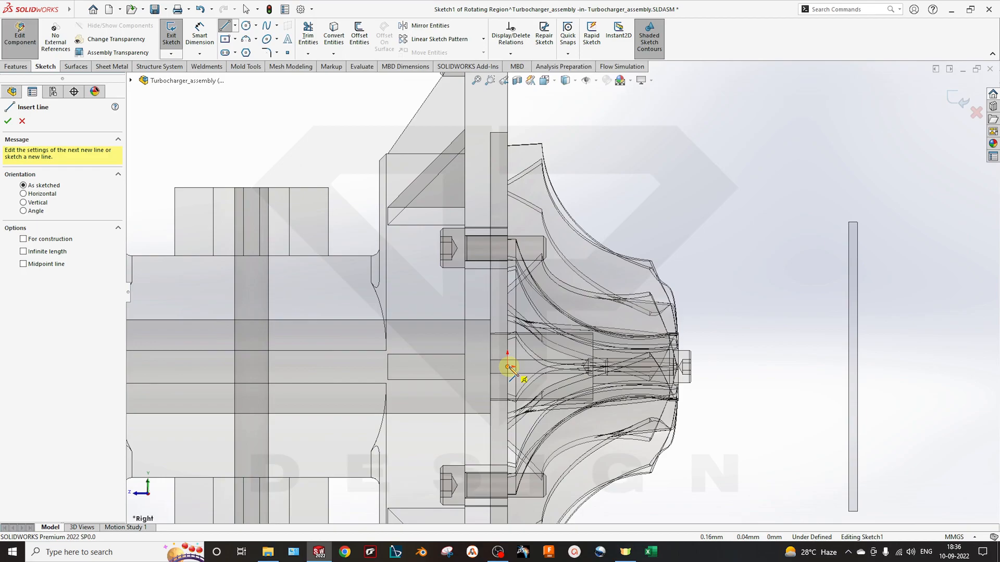
pyautogui.click(508, 367)
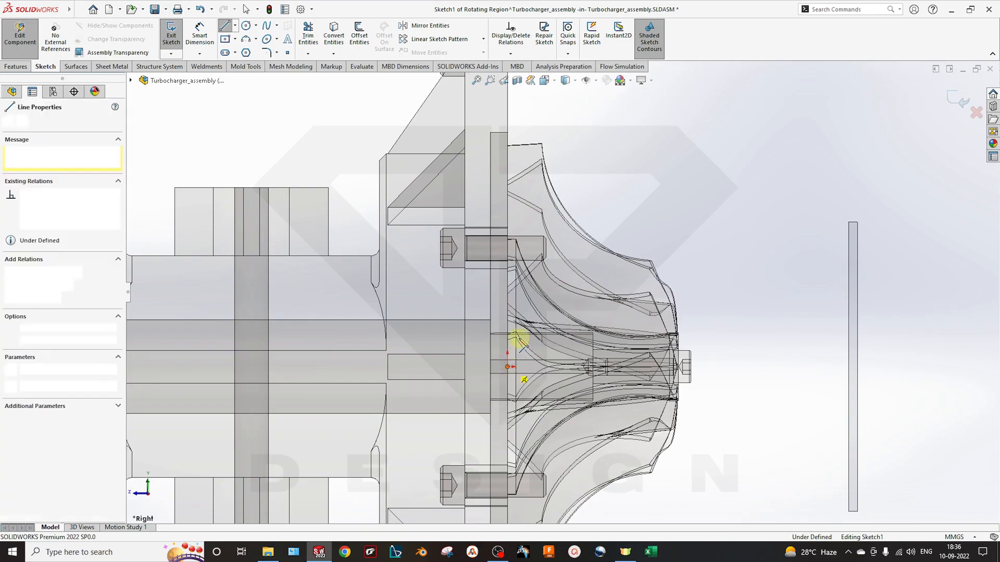
pyautogui.click(508, 138)
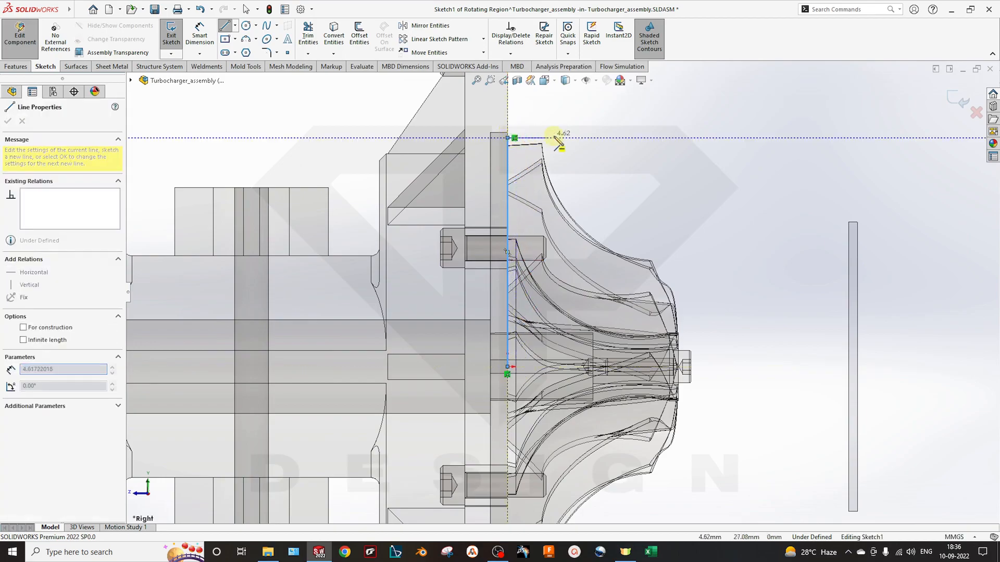
pyautogui.click(702, 137)
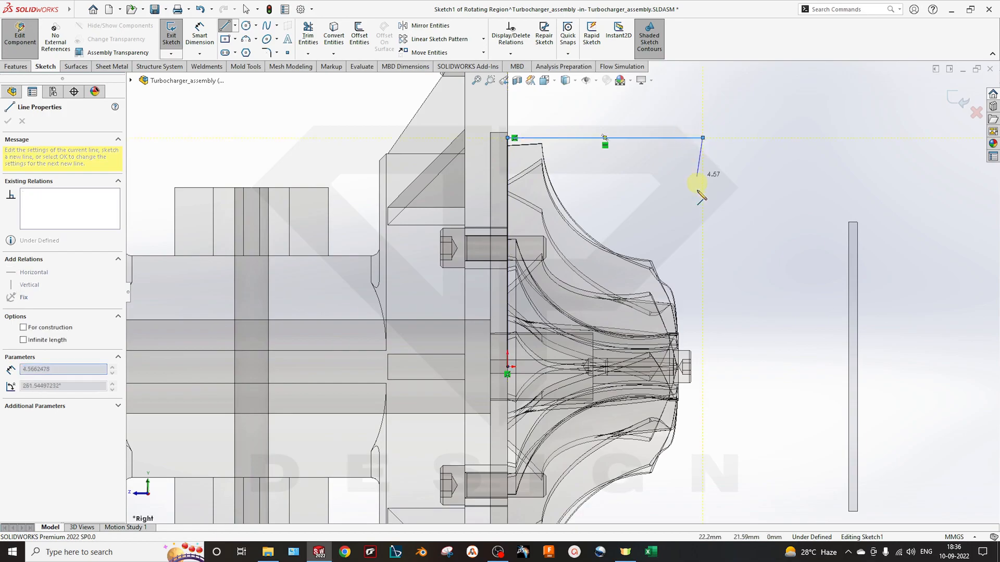
pyautogui.click(703, 367)
pyautogui.click(508, 368)
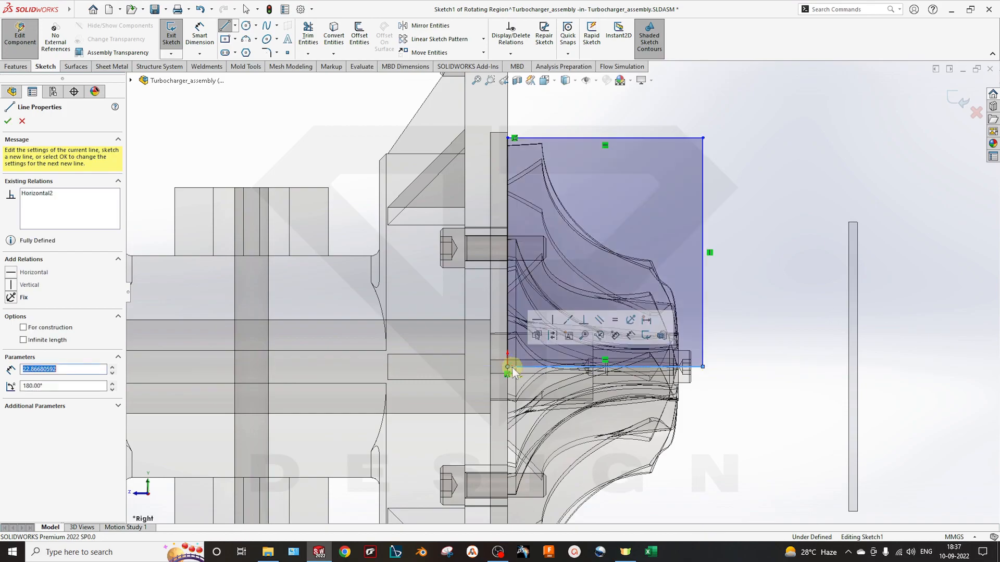
pyautogui.press('Escape')
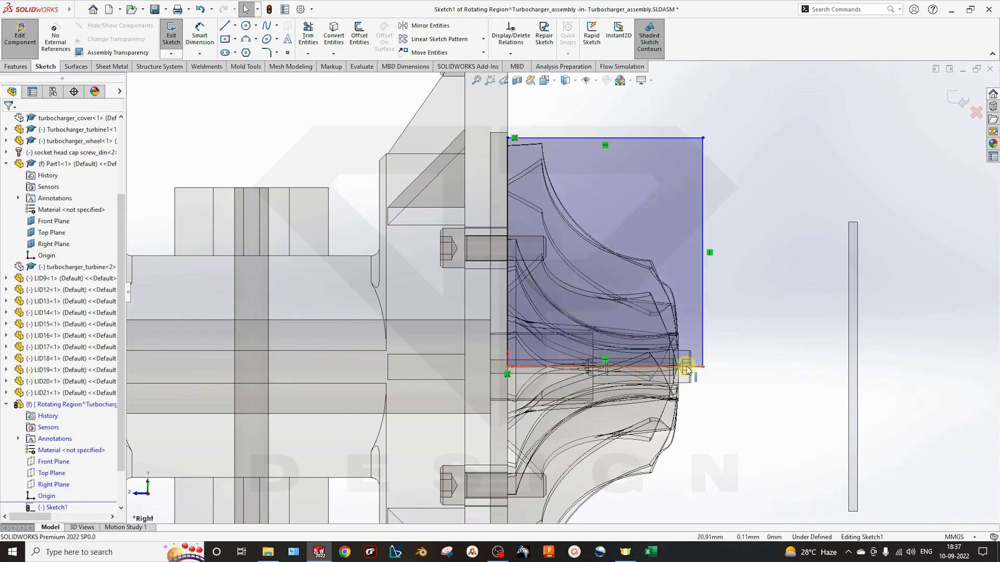
# - Dimension the rectangle's upper line 1 mm from the blade tip of the cover-side wheel
pyautogui.click(199, 36)
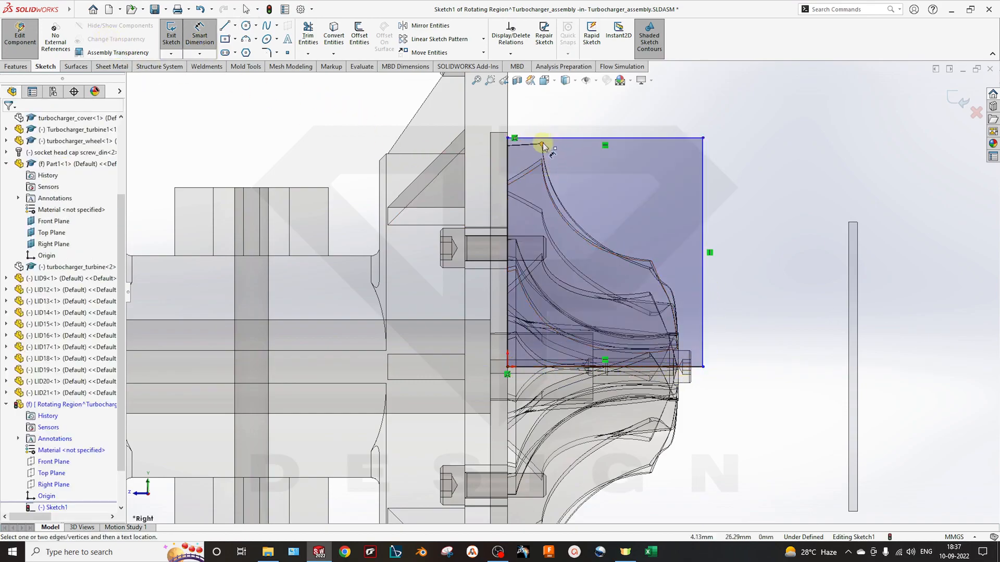
pyautogui.click(542, 144)
pyautogui.click(603, 139)
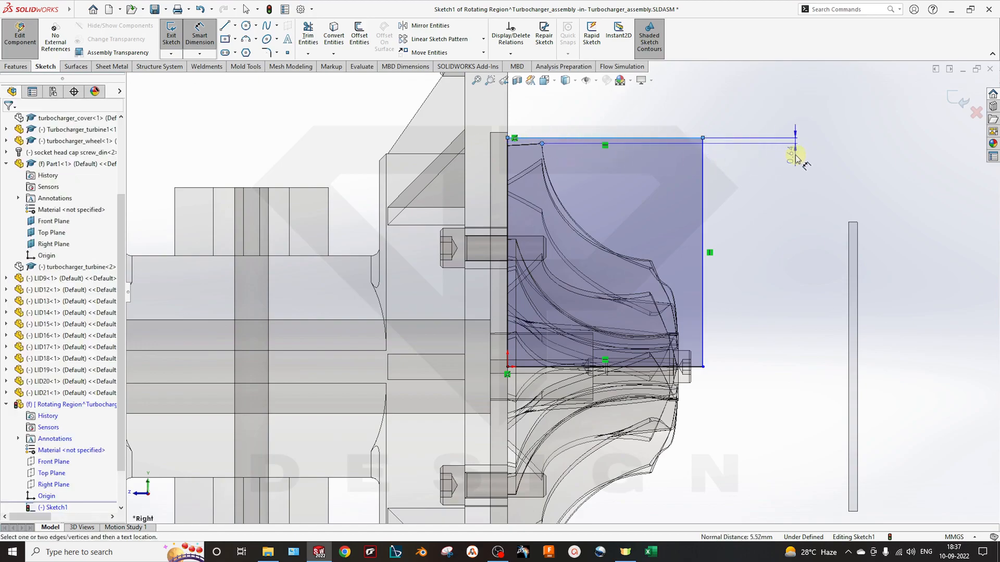
pyautogui.click(795, 156)
pyautogui.write('1')
pyautogui.press('Return')
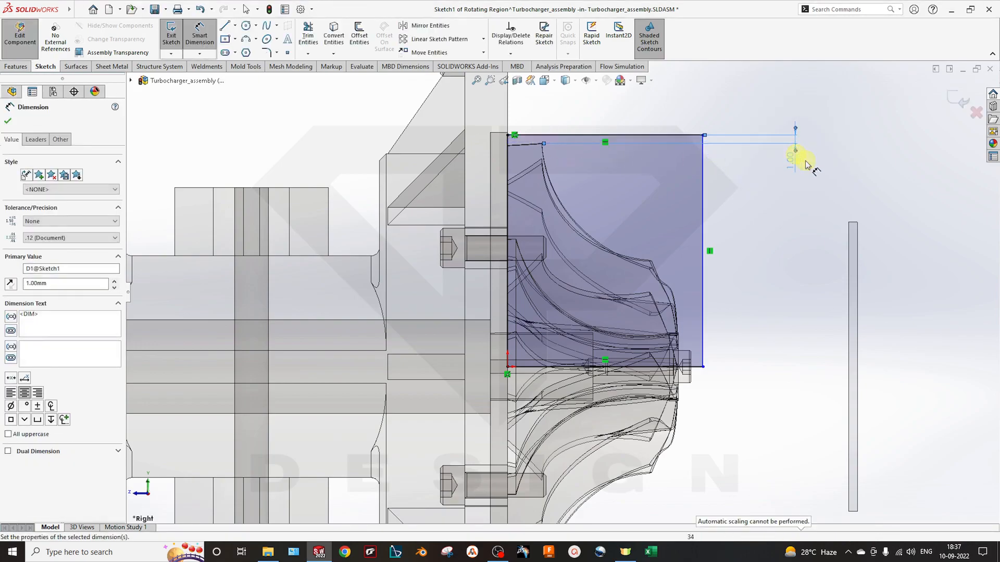
# - Dimension the rectangle's outer vertical line 1 mm from the end of the cover-side shaft nut
pyautogui.scroll(-3, 688, 344)
pyautogui.click(685, 327)
pyautogui.click(745, 339)
pyautogui.write('1')
pyautogui.press('Return')
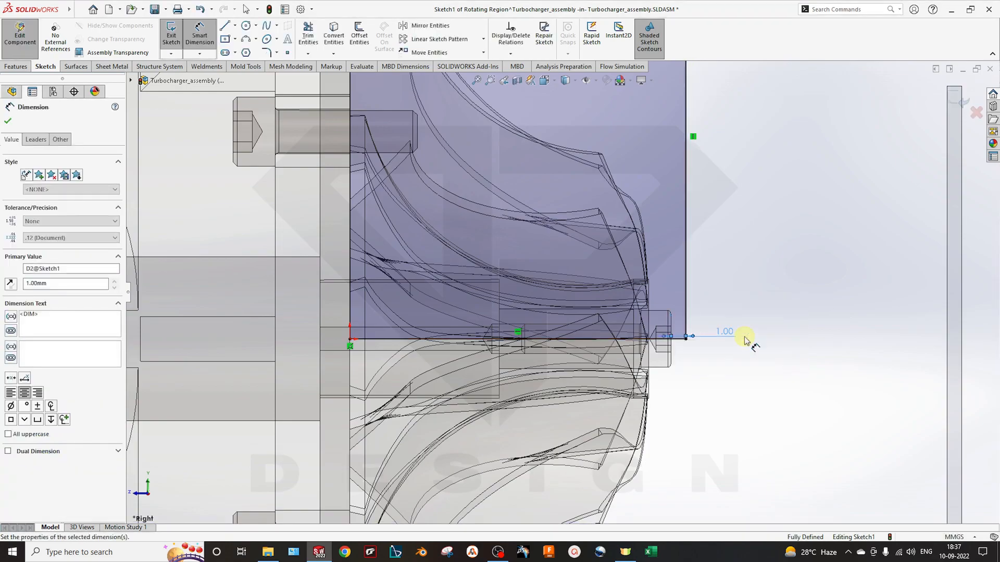
pyautogui.scroll(3, 688, 406)
pyautogui.scroll(2, 599, 442)
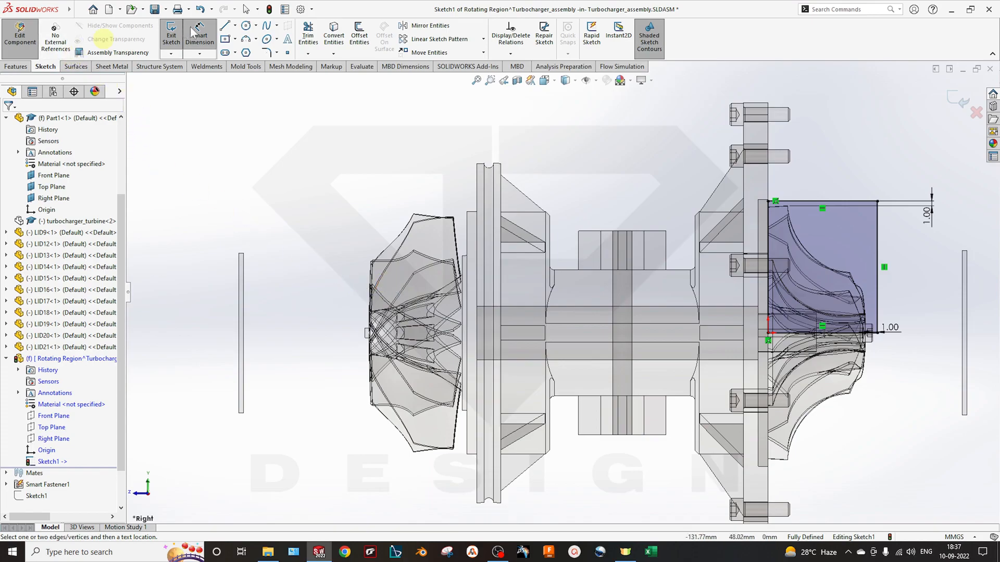
# - Sketch a closed rectangular line profile from the shaft axis over the opposite wheel's upper half, about 21 mm wide and 29 mm high
pyautogui.click(225, 26)
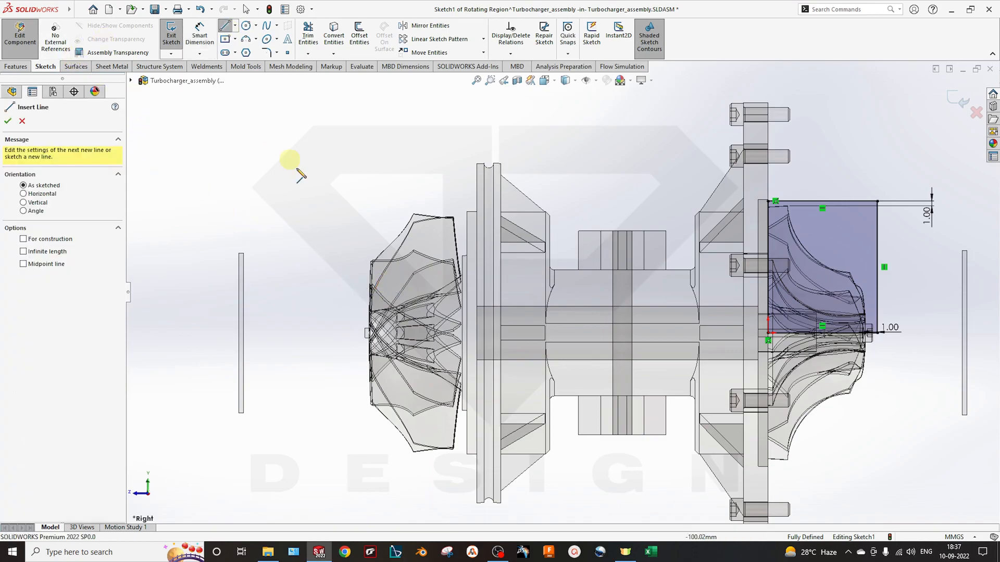
pyautogui.click(461, 333)
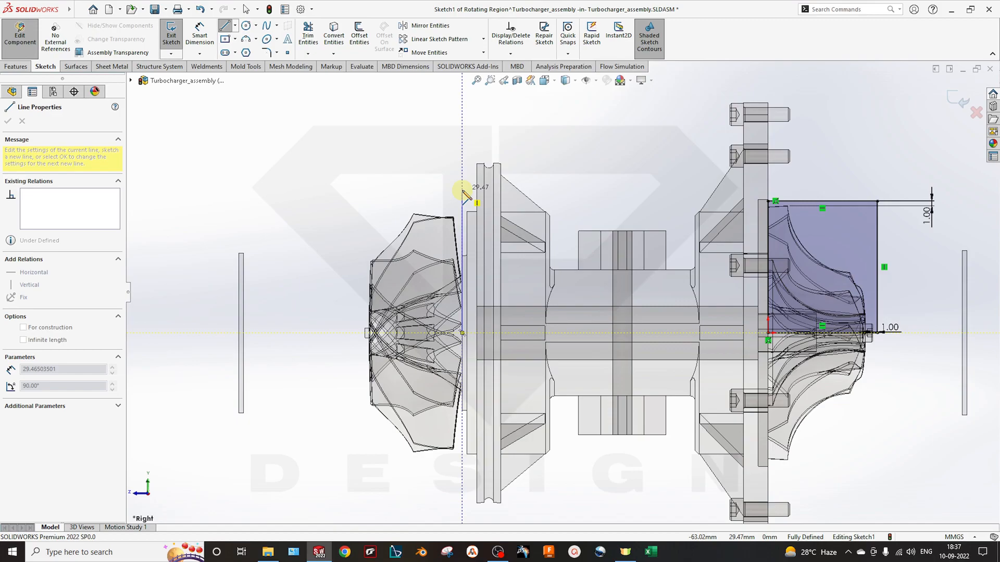
pyautogui.click(461, 190)
pyautogui.click(359, 190)
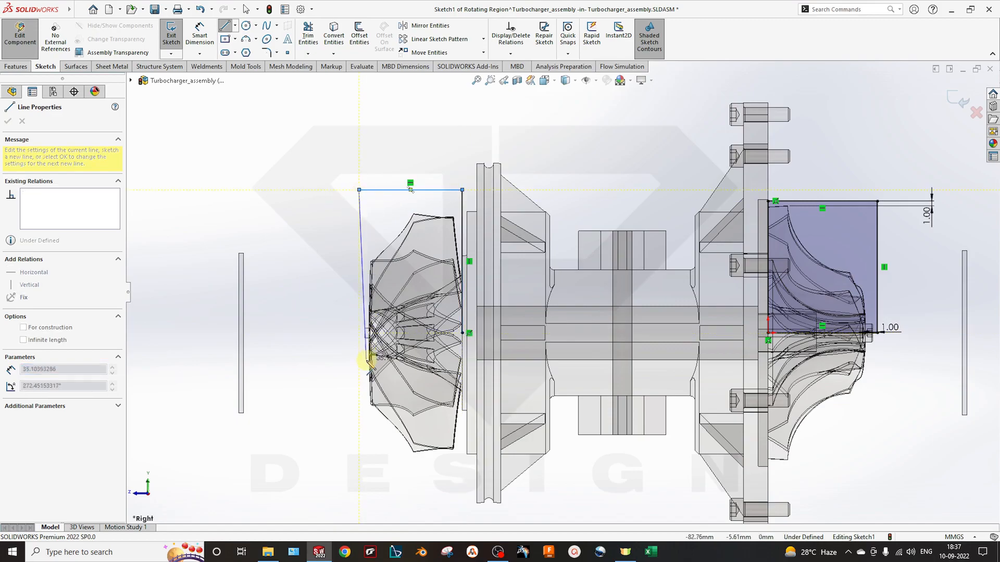
pyautogui.click(359, 332)
pyautogui.click(462, 333)
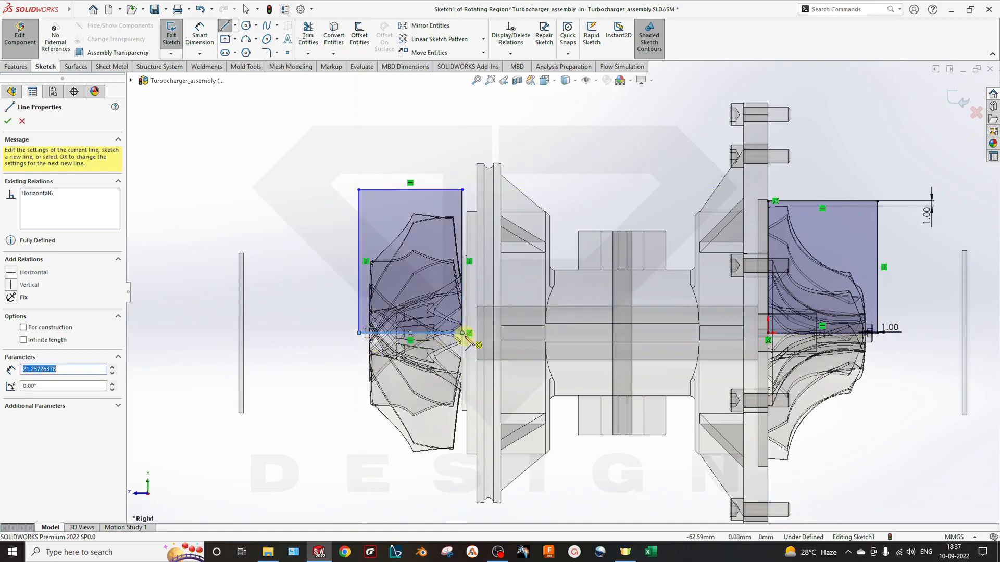
# - Dimension the new rectangle's upper line 1 mm from the blade tip of the wheel it encloses
pyautogui.click(200, 35)
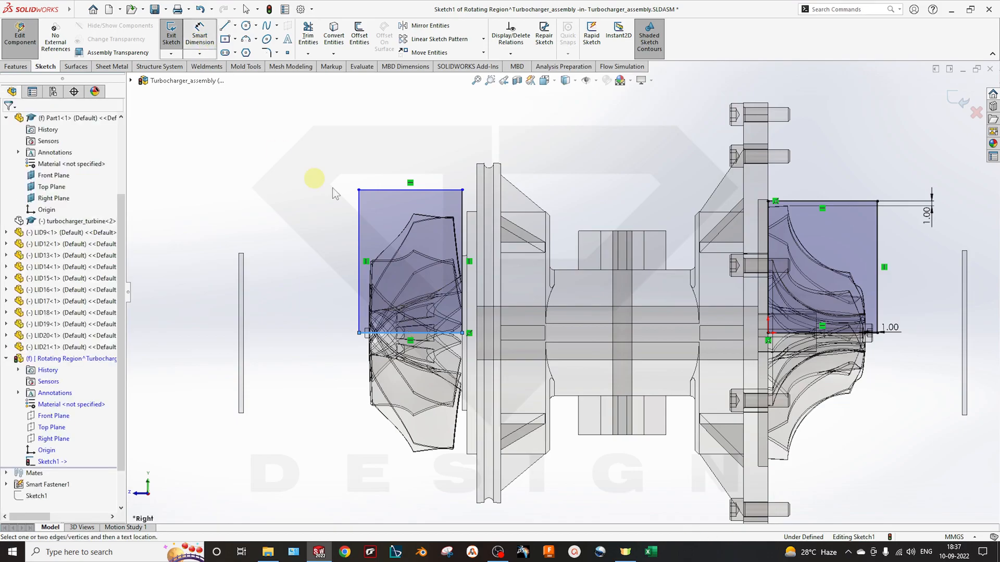
pyautogui.click(413, 190)
pyautogui.click(413, 213)
pyautogui.click(319, 214)
pyautogui.write('1')
pyautogui.press('Return')
# - Dimension the new rectangle's outer vertical line 1 mm from the end of the adjacent shaft nut
pyautogui.scroll(-2, 343, 216)
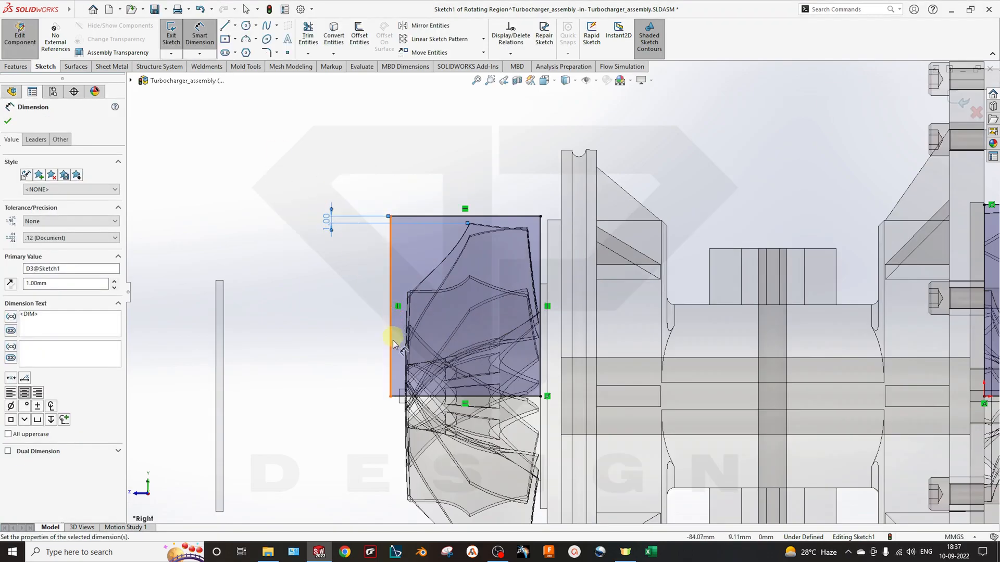
pyautogui.click(399, 391)
pyautogui.click(407, 385)
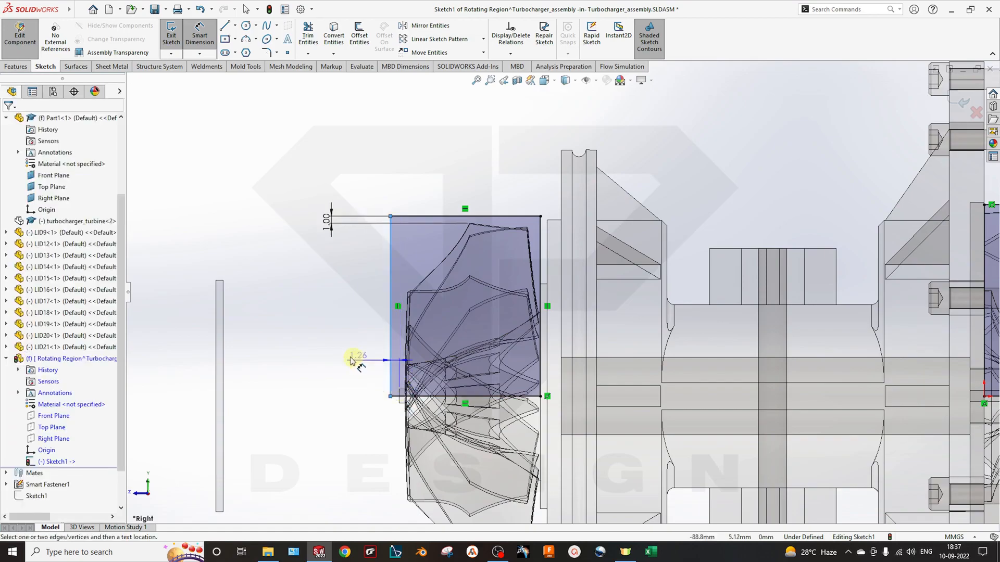
pyautogui.click(357, 356)
pyautogui.click(344, 356)
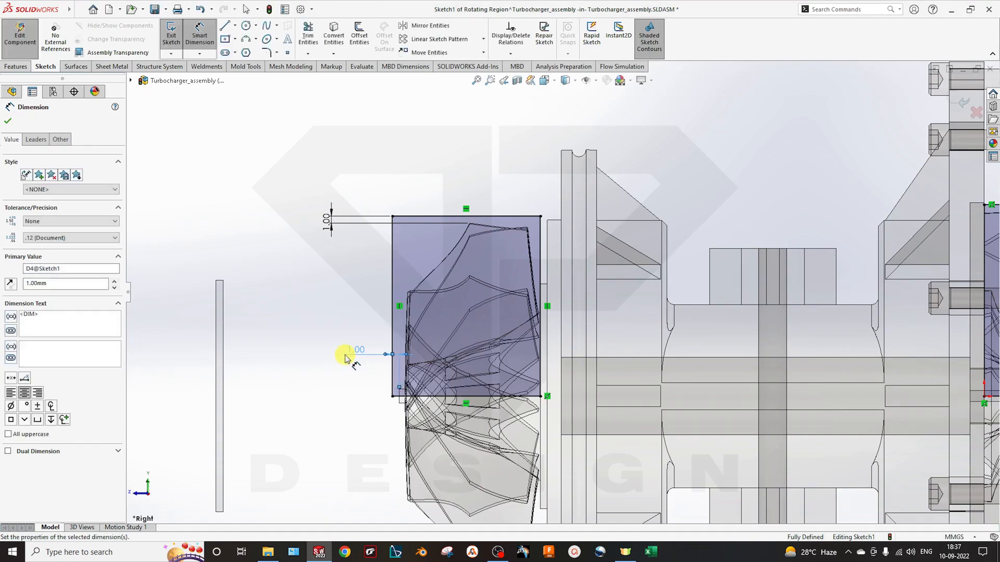
pyautogui.press('Escape')
# - Revolve both rectangles 360° about the profile line lying on the shaft axis and return to editing the assembly
pyautogui.scroll(3, 563, 302)
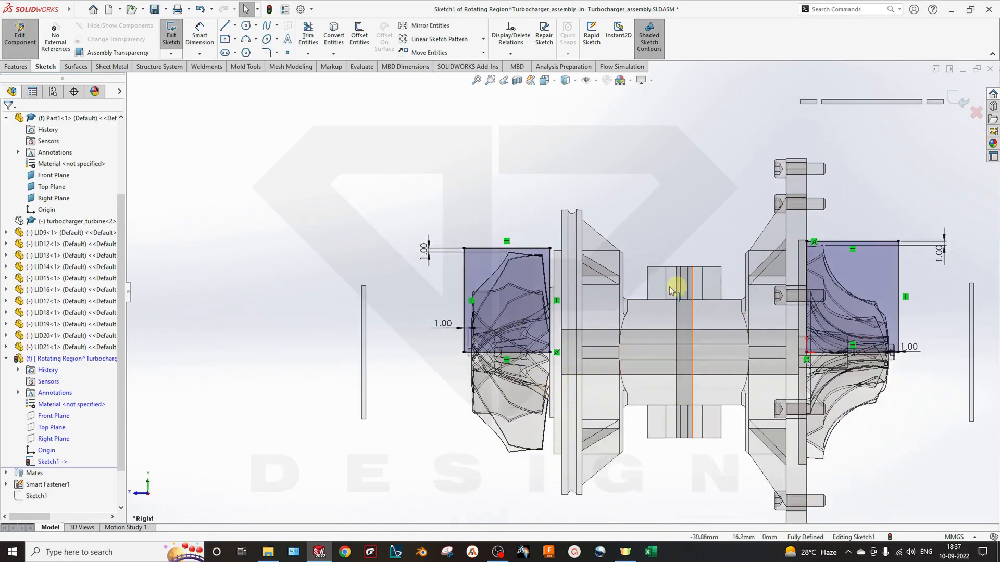
pyautogui.scroll(2, 57, 167)
pyautogui.click(16, 67)
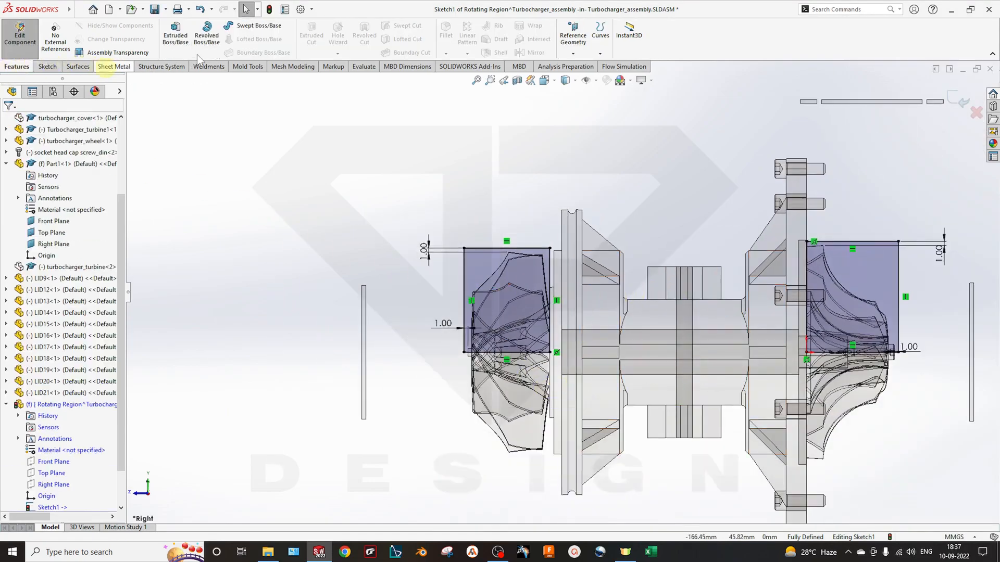
pyautogui.click(206, 34)
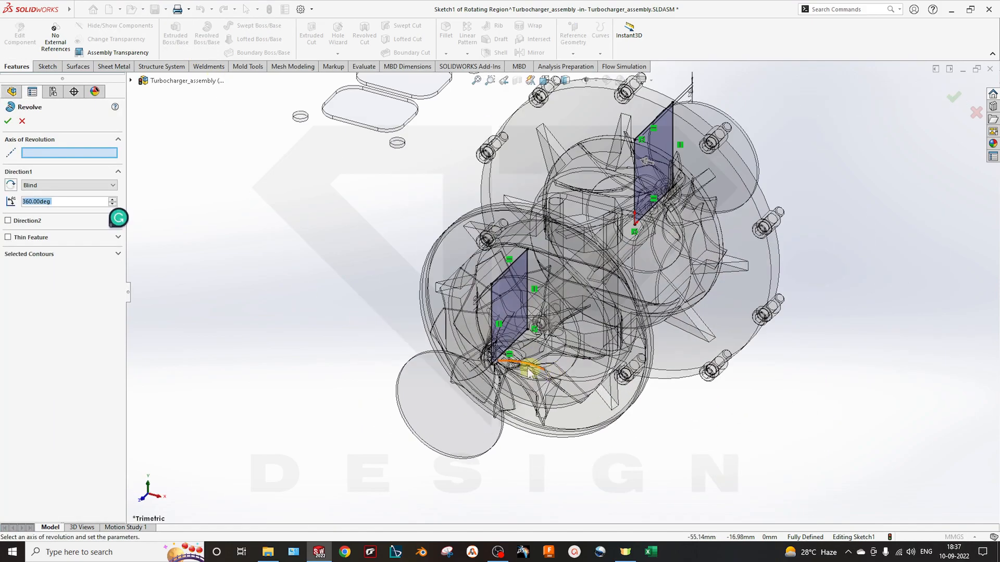
pyautogui.scroll(-5, 534, 372)
pyautogui.click(515, 297)
pyautogui.scroll(5, 583, 324)
pyautogui.moveTo(583, 324); pyautogui.dragTo(523, 286, button='middle')
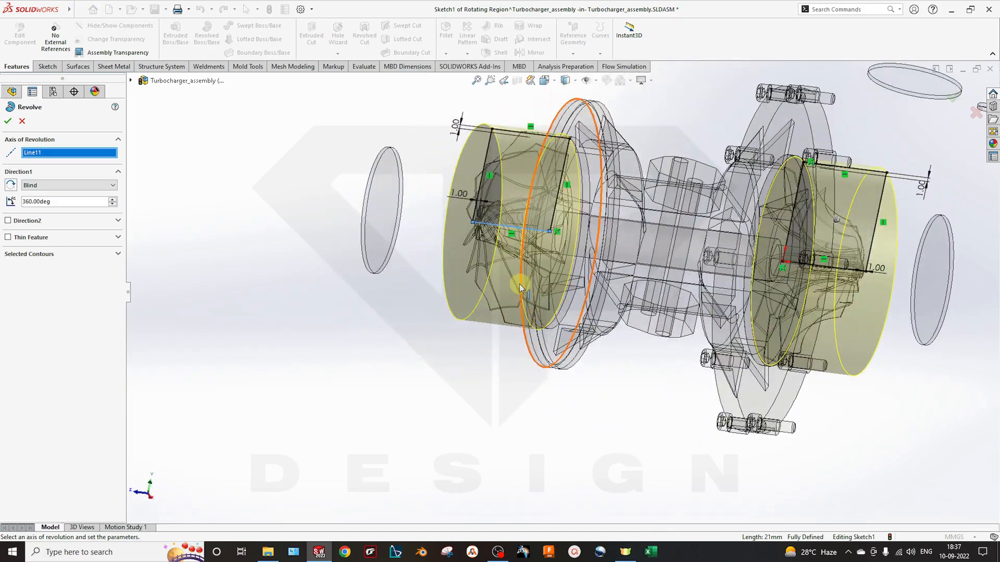
pyautogui.moveTo(618, 361); pyautogui.dragTo(609, 201, button='middle')
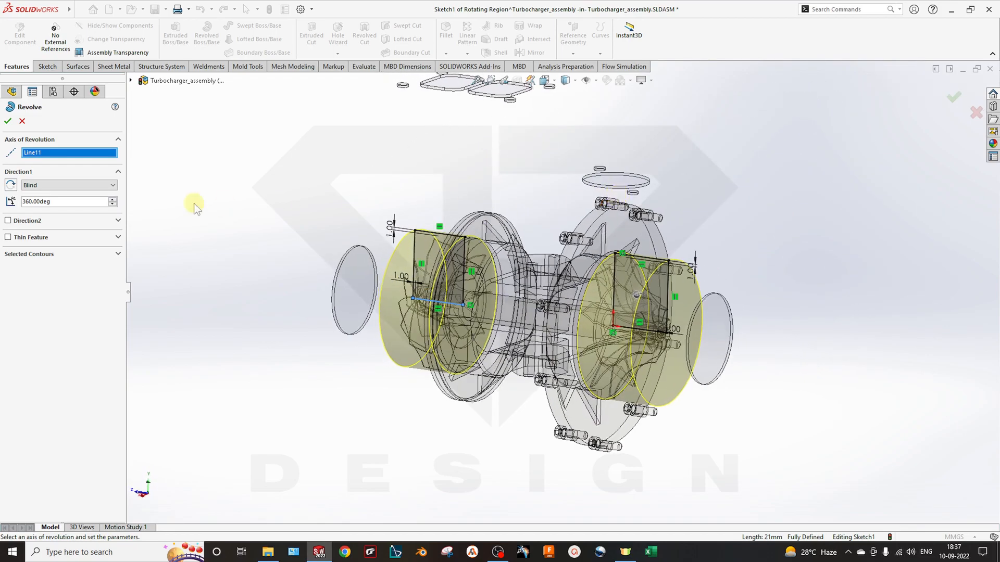
pyautogui.click(8, 122)
pyautogui.moveTo(298, 298); pyautogui.dragTo(415, 405, button='middle')
pyautogui.click(969, 102)
# - Make the Rotating Region part with its two cylinders around the wheels transparent
pyautogui.moveTo(830, 342); pyautogui.dragTo(673, 350, button='middle')
pyautogui.scroll(-2, 599, 265)
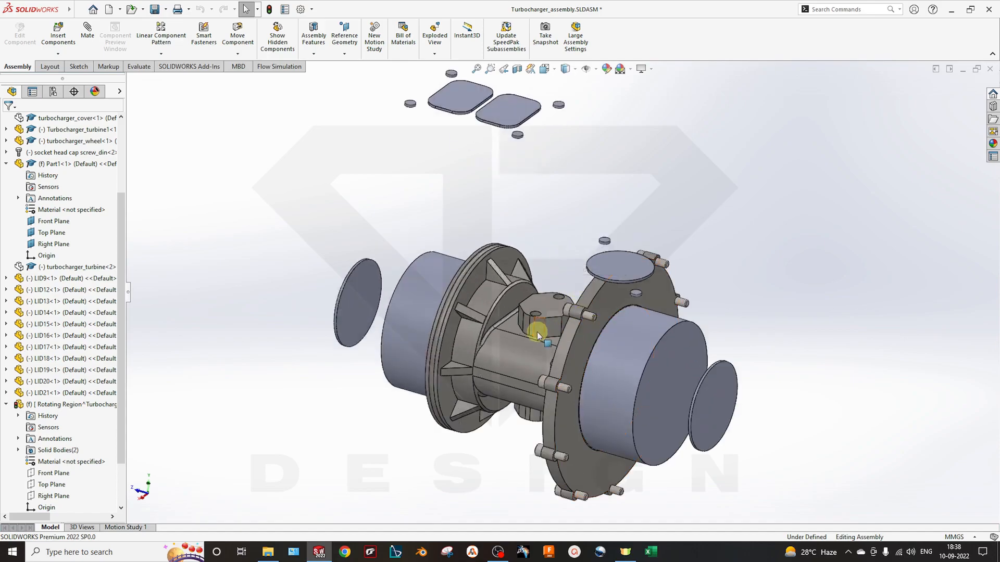
pyautogui.moveTo(535, 324); pyautogui.dragTo(546, 276, button='middle')
pyautogui.moveTo(502, 299); pyautogui.dragTo(496, 245, button='middle')
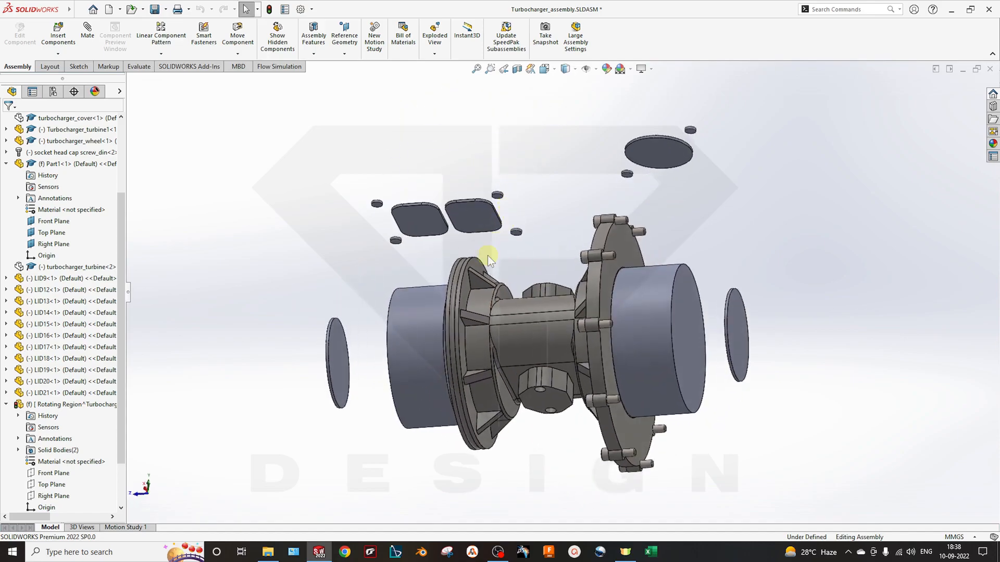
pyautogui.moveTo(443, 307); pyautogui.dragTo(538, 341, button='middle')
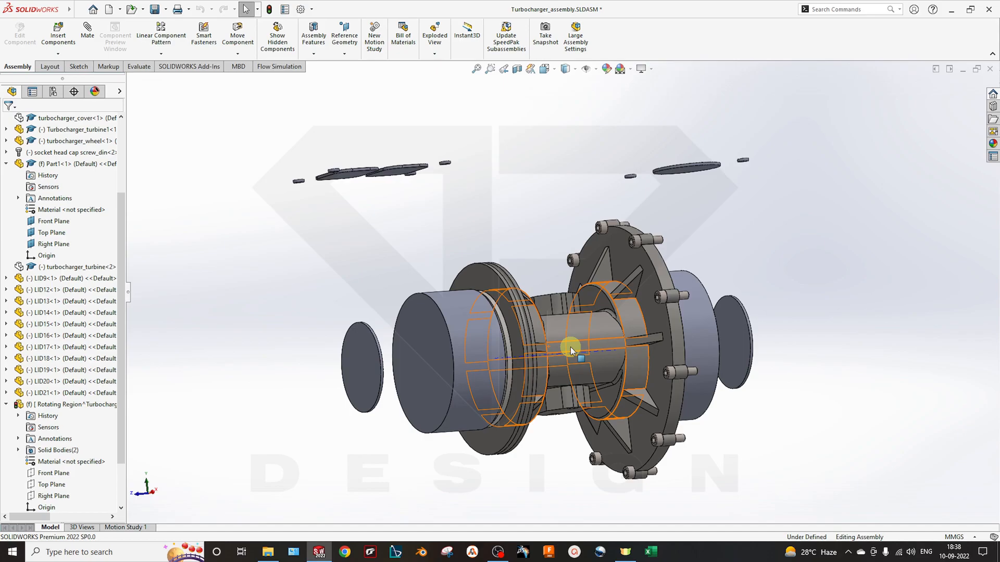
pyautogui.moveTo(577, 354); pyautogui.dragTo(594, 404, button='middle')
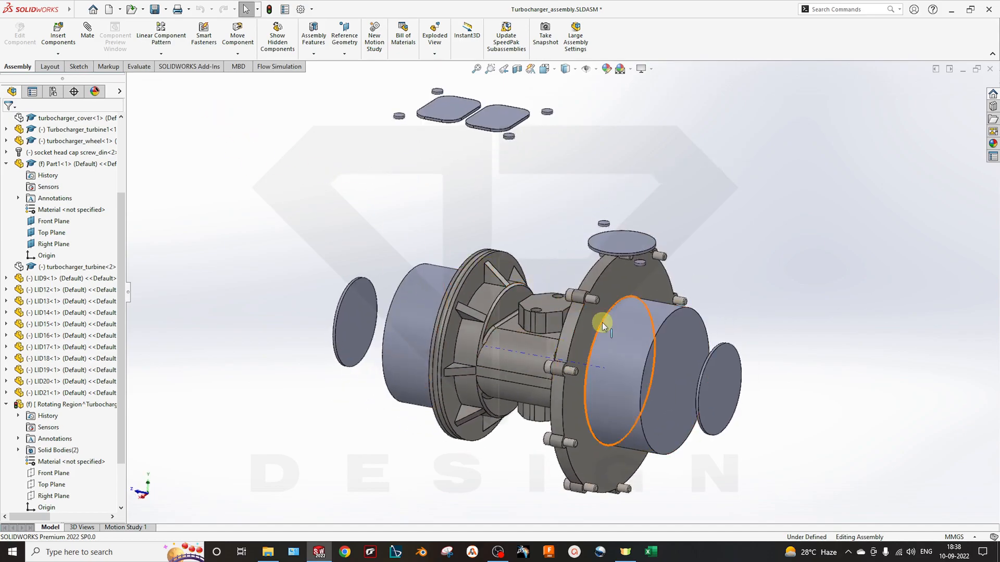
pyautogui.rightClick(650, 335)
pyautogui.click(732, 133)
# - Select the lids around the turbocharger and make them transparent
pyautogui.moveTo(886, 352); pyautogui.dragTo(670, 420, button='middle')
pyautogui.moveTo(549, 182); pyautogui.dragTo(294, 59)
pyautogui.keyDown('ctrl'); pyautogui.click(359, 320); pyautogui.keyUp('ctrl')
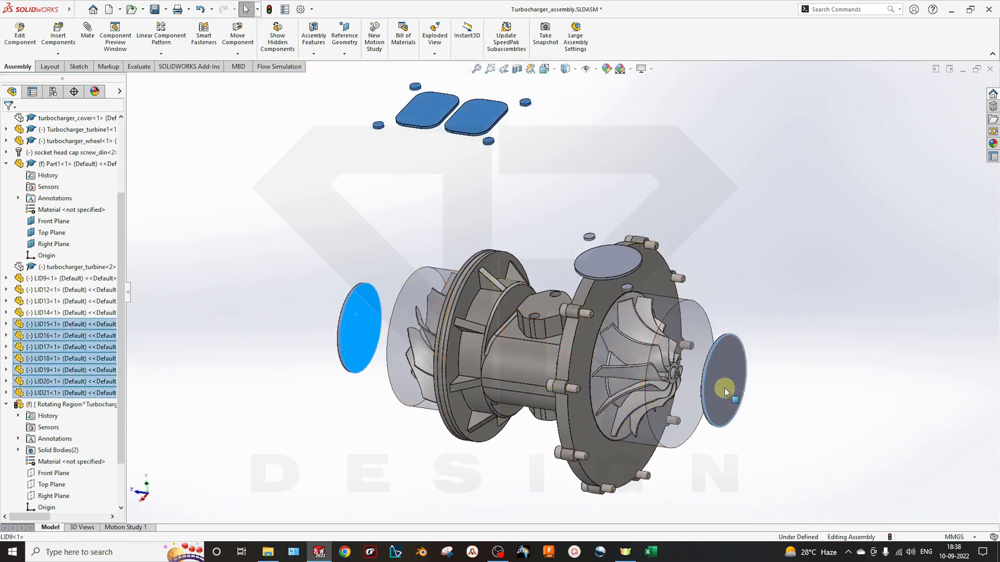
pyautogui.keyDown('ctrl'); pyautogui.click(604, 260); pyautogui.keyUp('ctrl')
pyautogui.rightClick(729, 393)
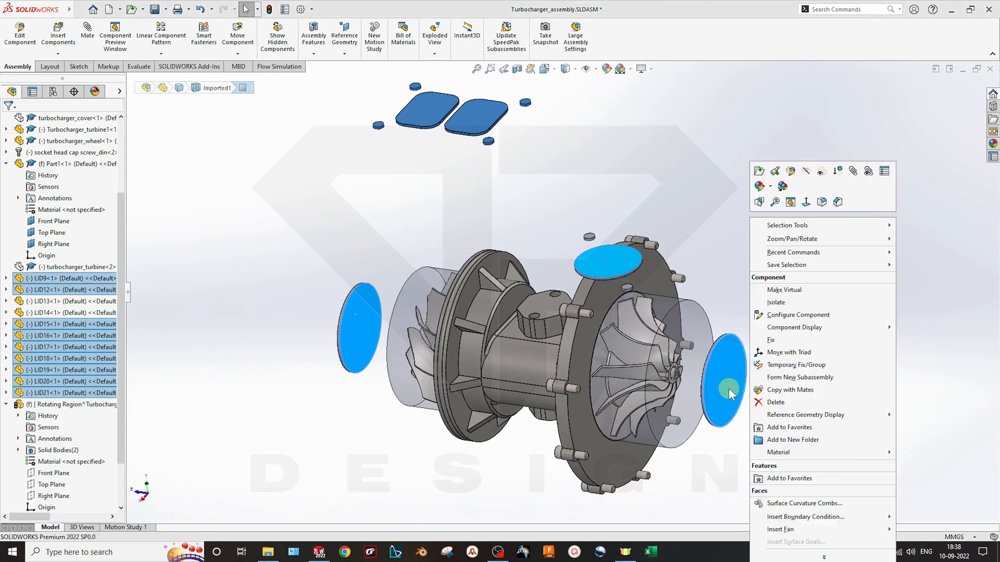
pyautogui.click(798, 430)
# - Start a Flow Simulation wizard project named "Turbocharger Flow Simulation" that uses the current configuration
pyautogui.press('Left')
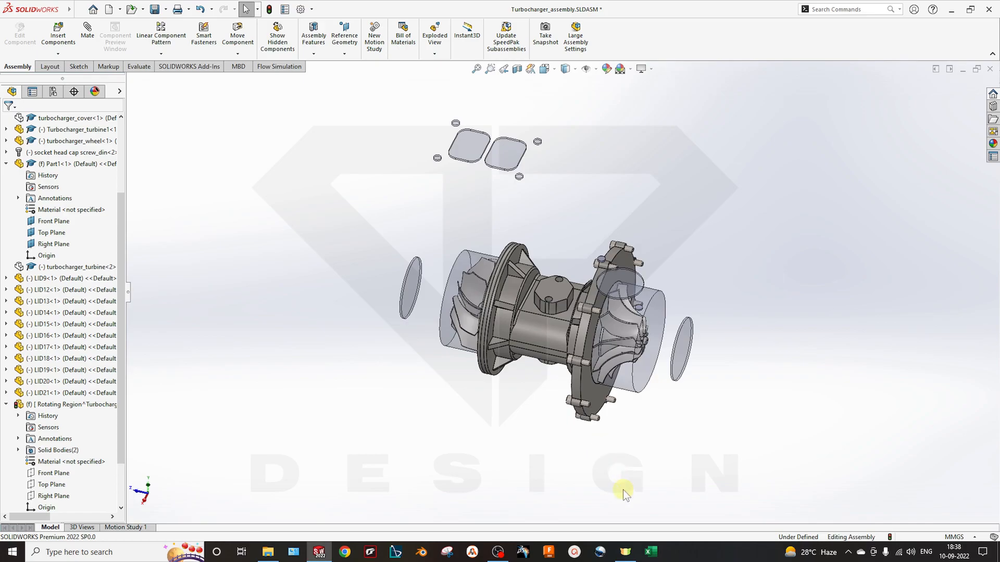
pyautogui.scroll(-5, 581, 312)
pyautogui.hotkey('ctrl', 'Left')
pyautogui.hotkey('ctrl', 'Down')
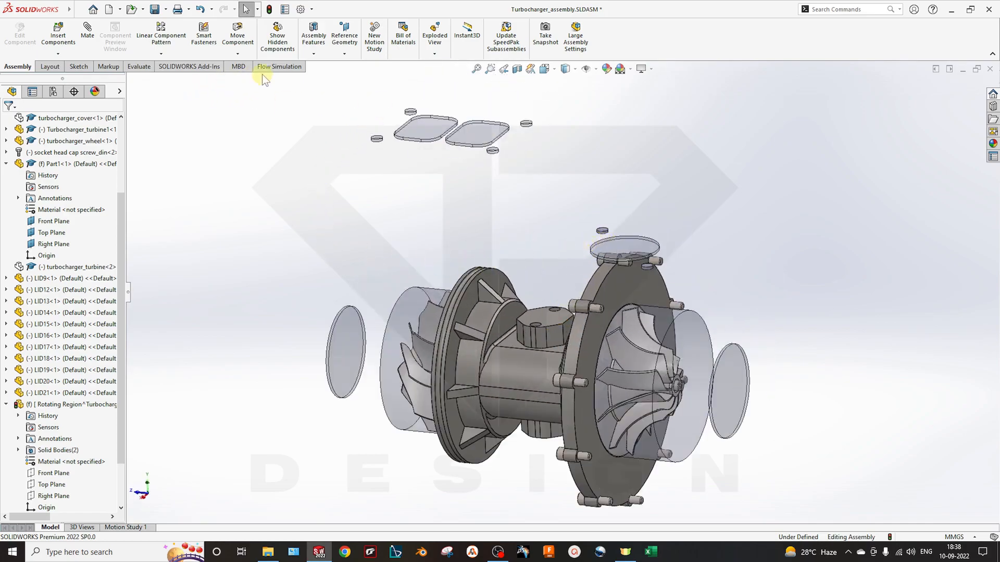
pyautogui.click(278, 68)
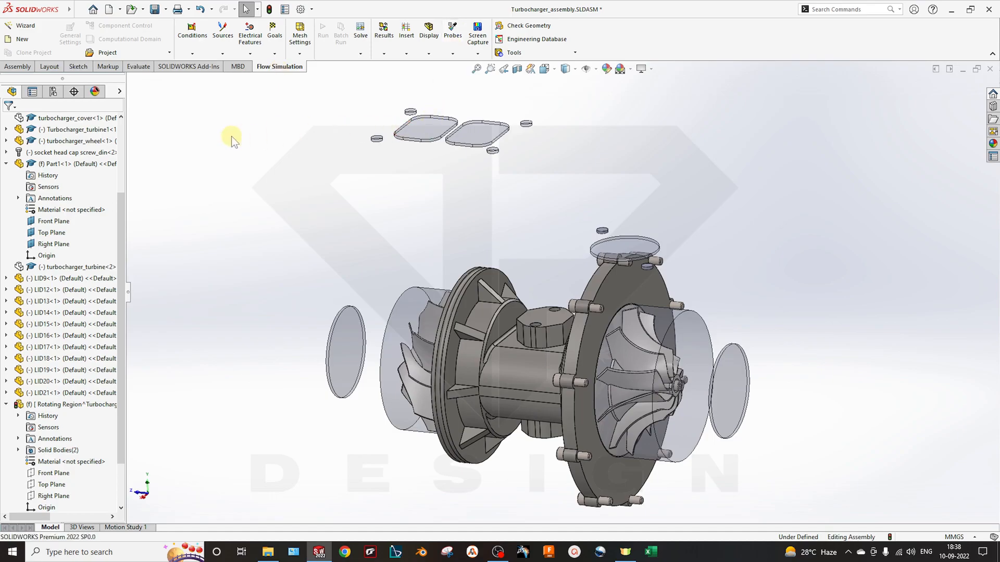
pyautogui.click(34, 31)
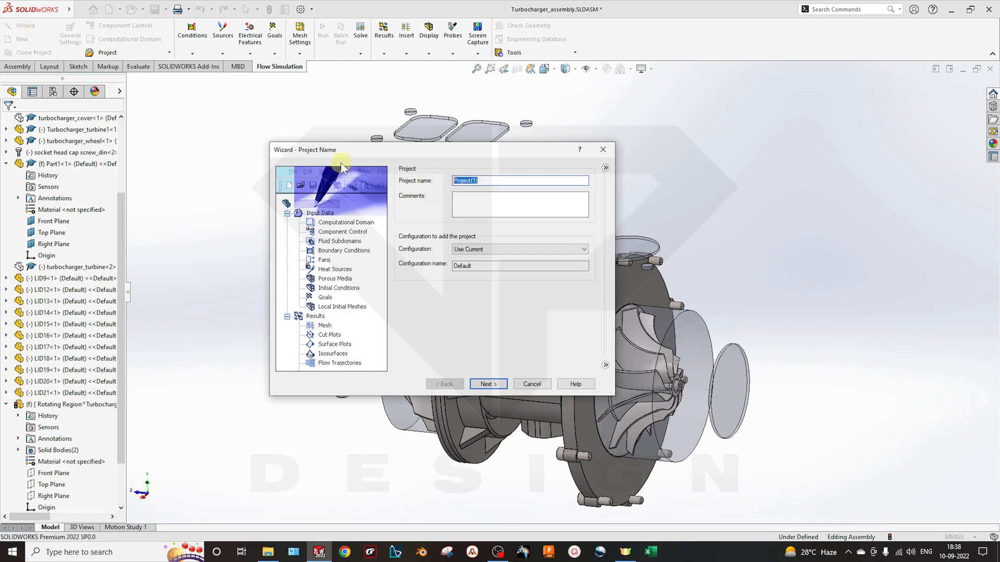
pyautogui.write('Turbocharger Flow Simulation')
pyautogui.click(544, 252)
pyautogui.click(543, 252)
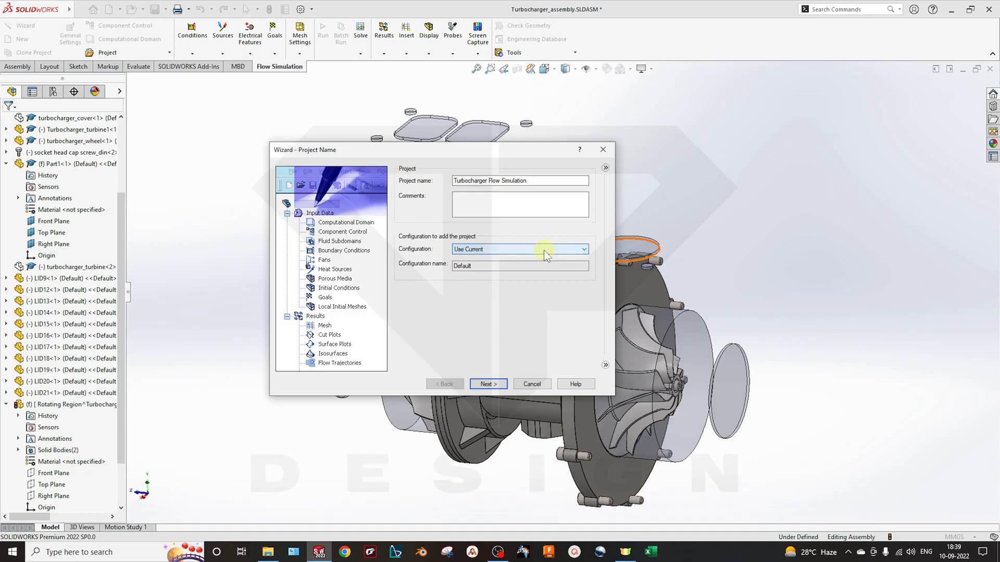
pyautogui.click(538, 250)
pyautogui.click(536, 250)
pyautogui.click(492, 382)
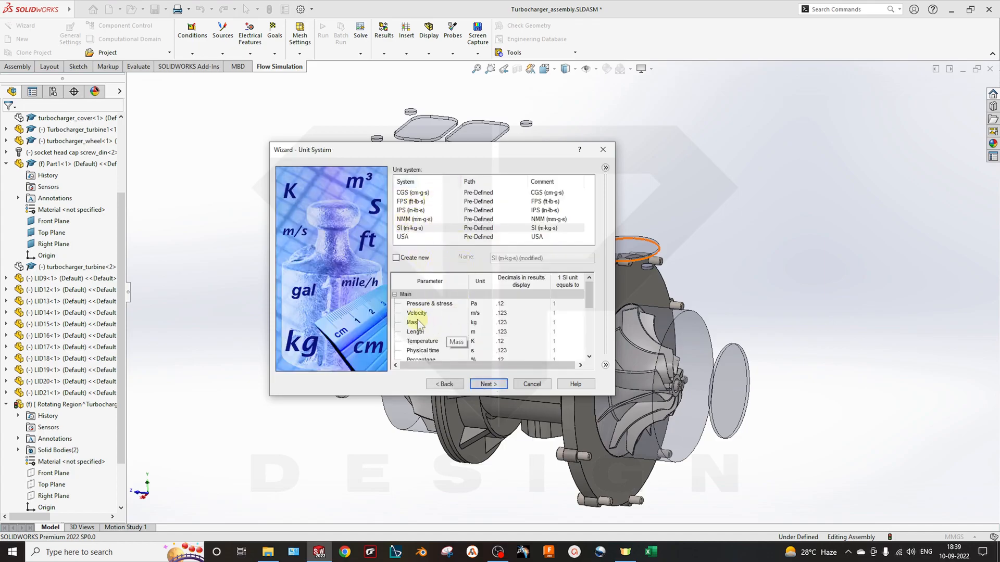
# - Review the parameter units of the SI (m-kg-s) system, including HVAC and geometrical characteristics, and accept it for the project
pyautogui.click(480, 315)
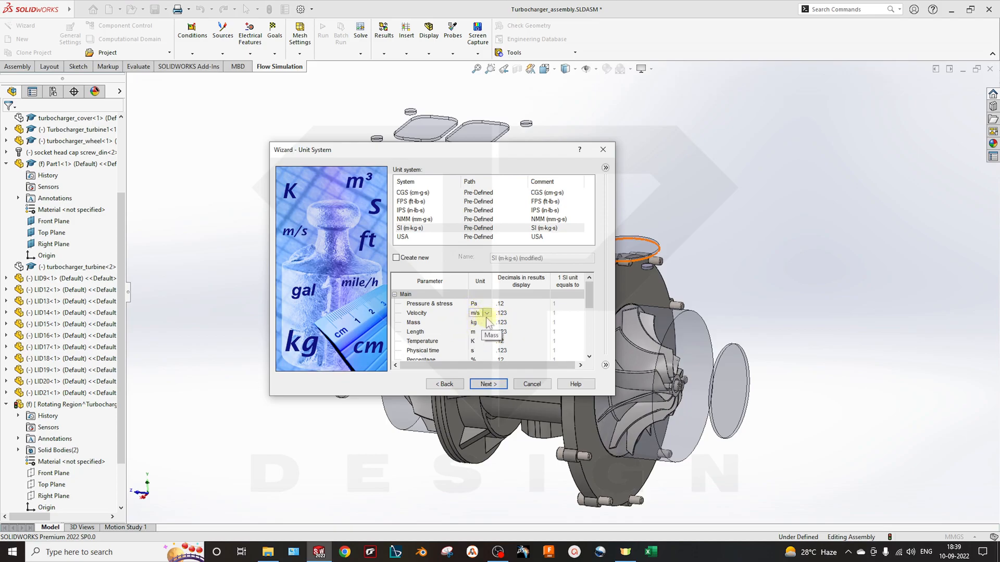
pyautogui.scroll(-5, 440, 331)
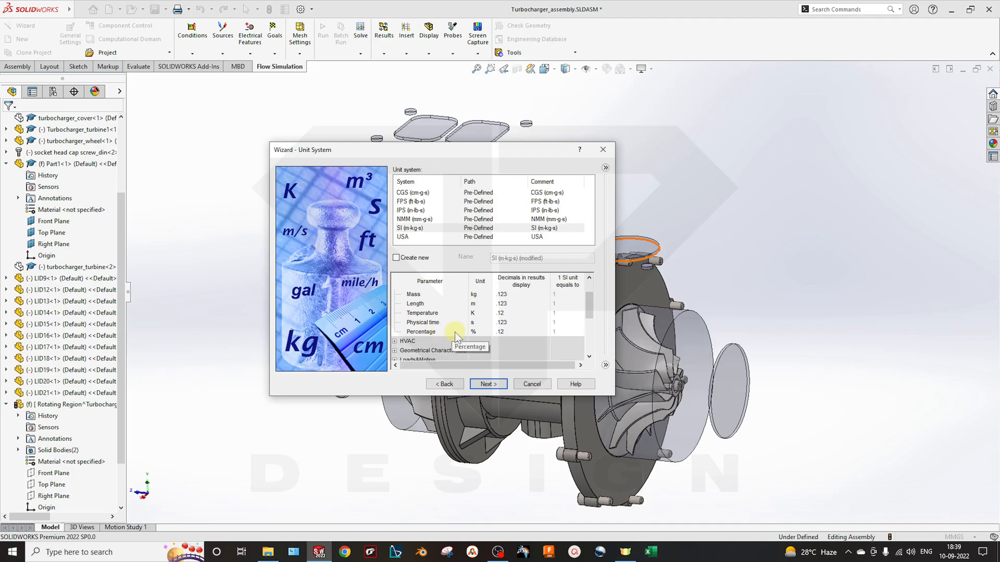
pyautogui.scroll(3, 452, 333)
pyautogui.scroll(-1, 420, 324)
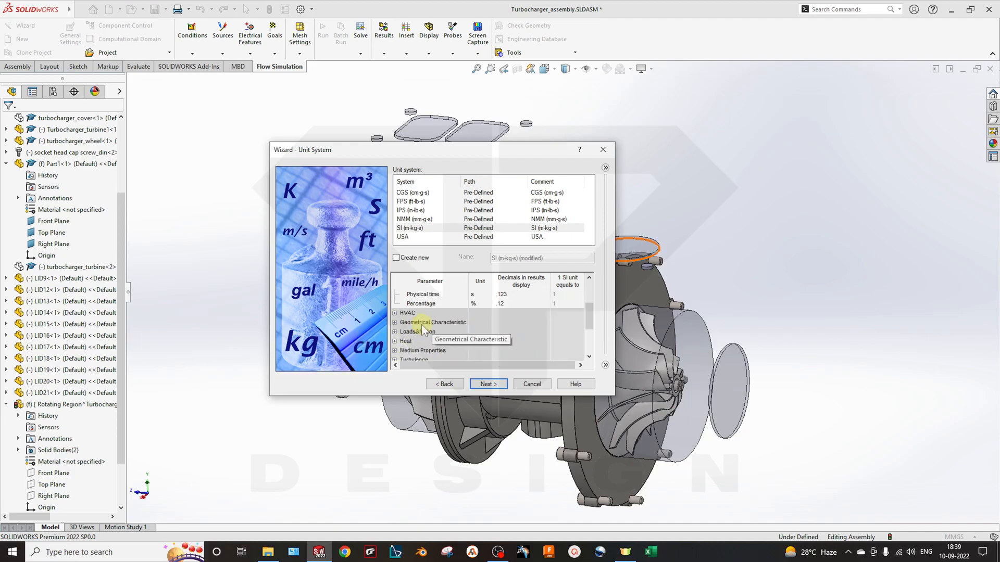
pyautogui.doubleClick(406, 314)
pyautogui.scroll(-4, 448, 333)
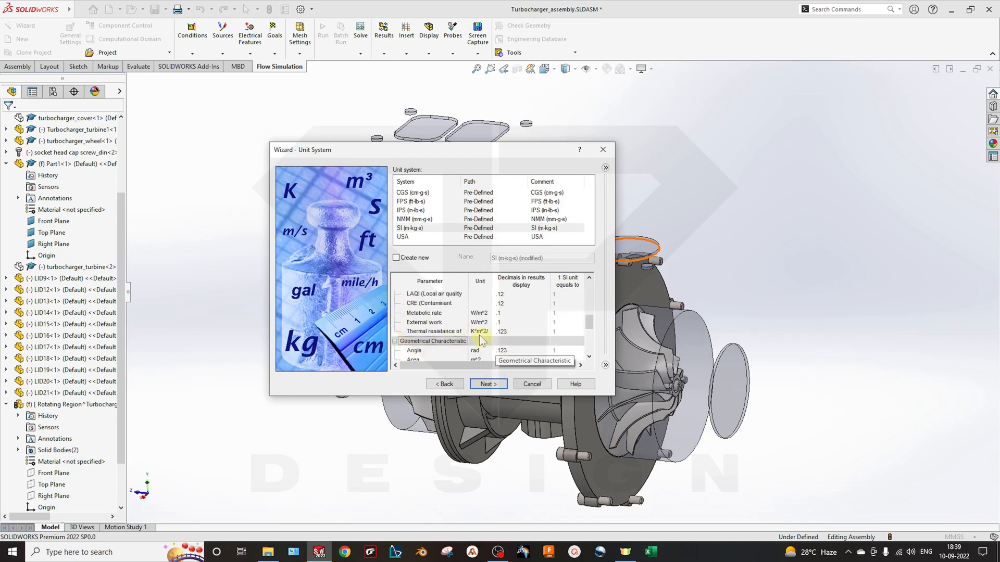
pyautogui.scroll(-3, 469, 339)
pyautogui.click(395, 304)
pyautogui.scroll(-1, 470, 329)
pyautogui.click(504, 385)
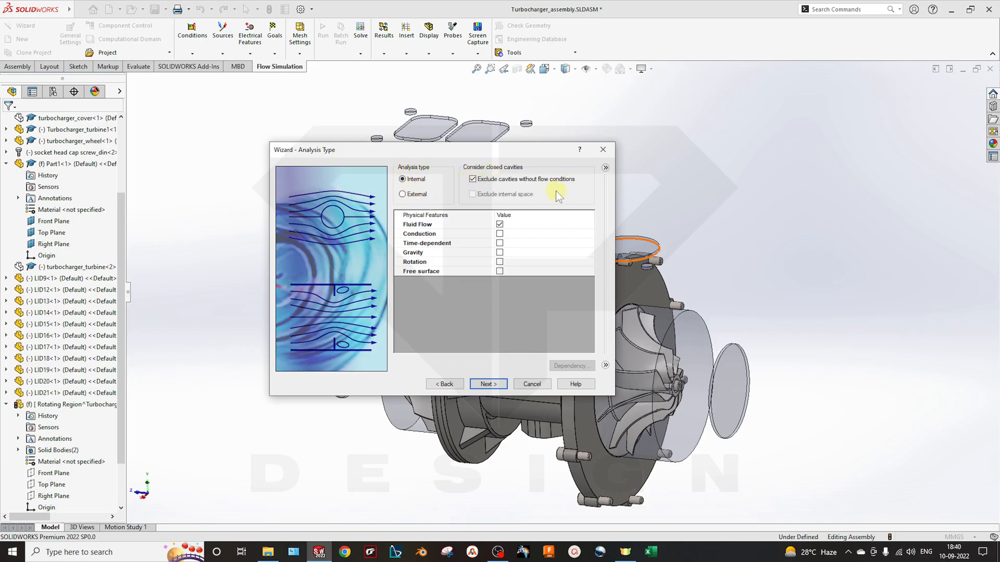
# - Turn off the exclusion of cavities without flow conditions for the internal analysis
pyautogui.click(489, 182)
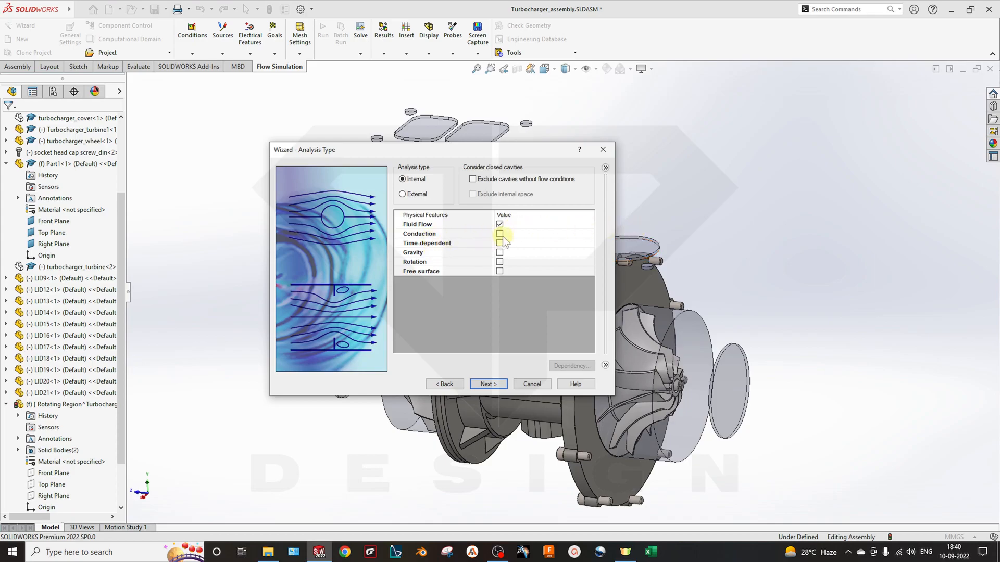
# - Try a time-dependent analysis with 3 s total time and a 0.1 s output time step, and try gravity
pyautogui.click(456, 244)
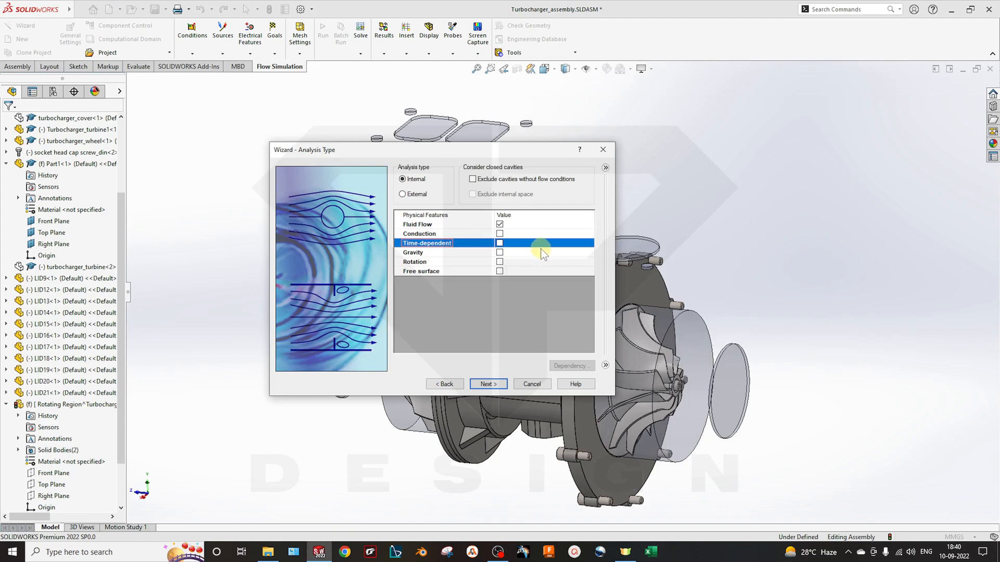
pyautogui.click(500, 243)
pyautogui.click(501, 255)
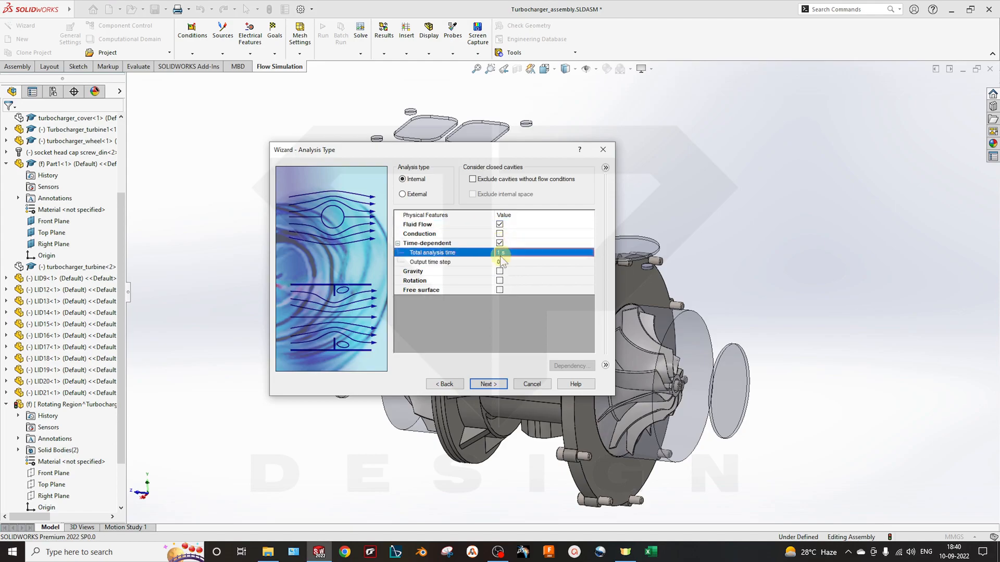
pyautogui.click(529, 253)
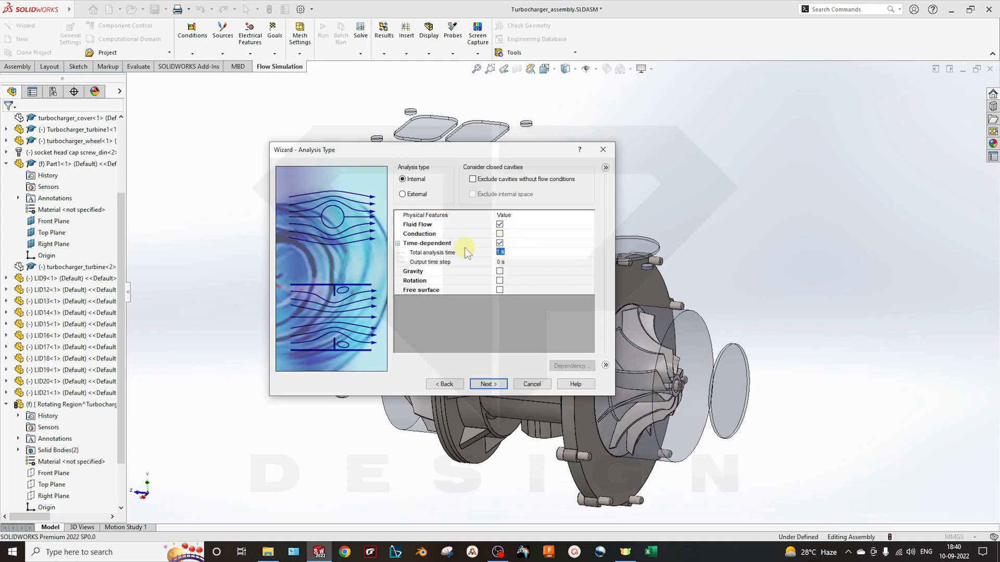
pyautogui.write('3')
pyautogui.click(520, 261)
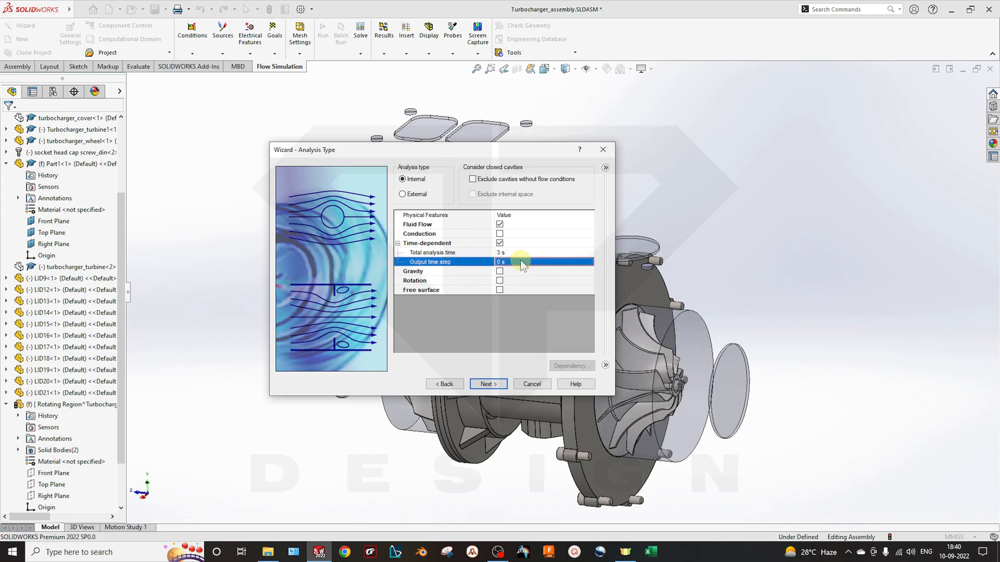
pyautogui.click(514, 260)
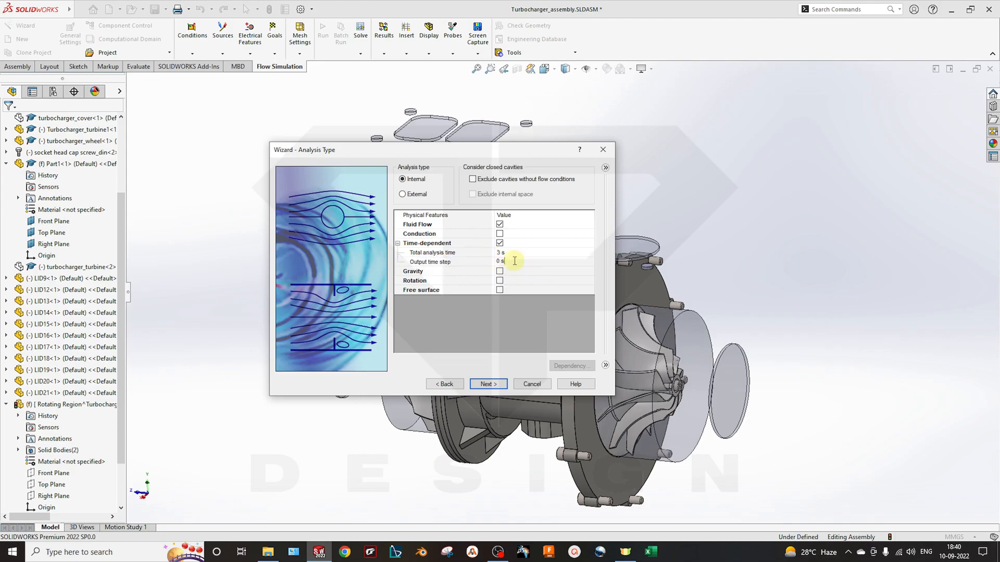
pyautogui.press('BackSpace')
pyautogui.press('BackSpace')
pyautogui.write('0.1')
pyautogui.click(520, 257)
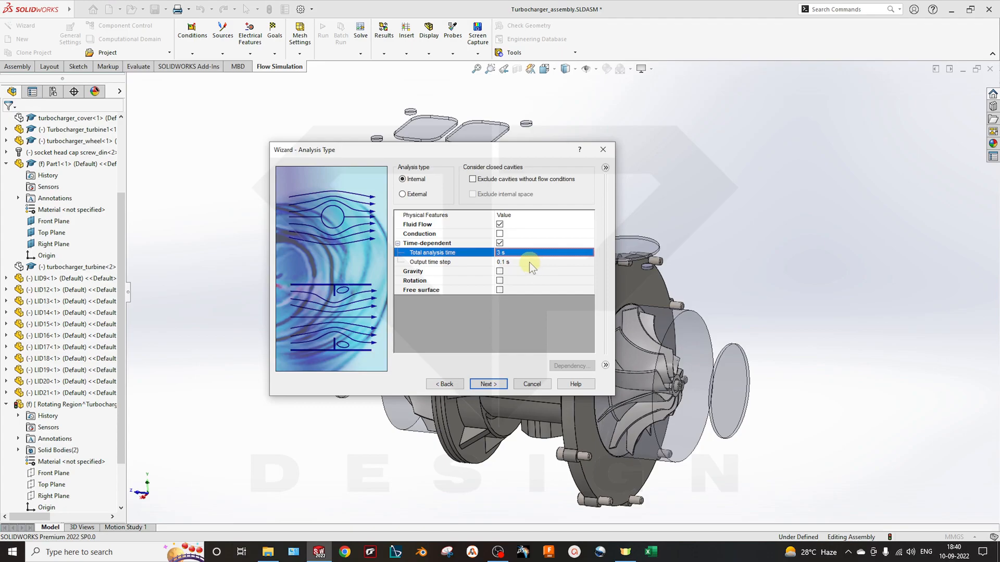
pyautogui.click(499, 243)
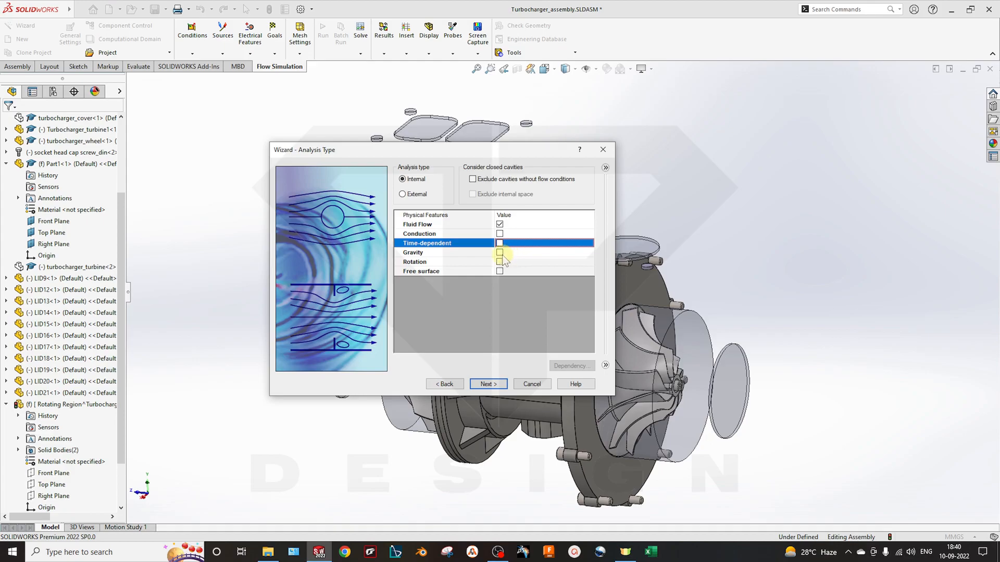
pyautogui.click(499, 252)
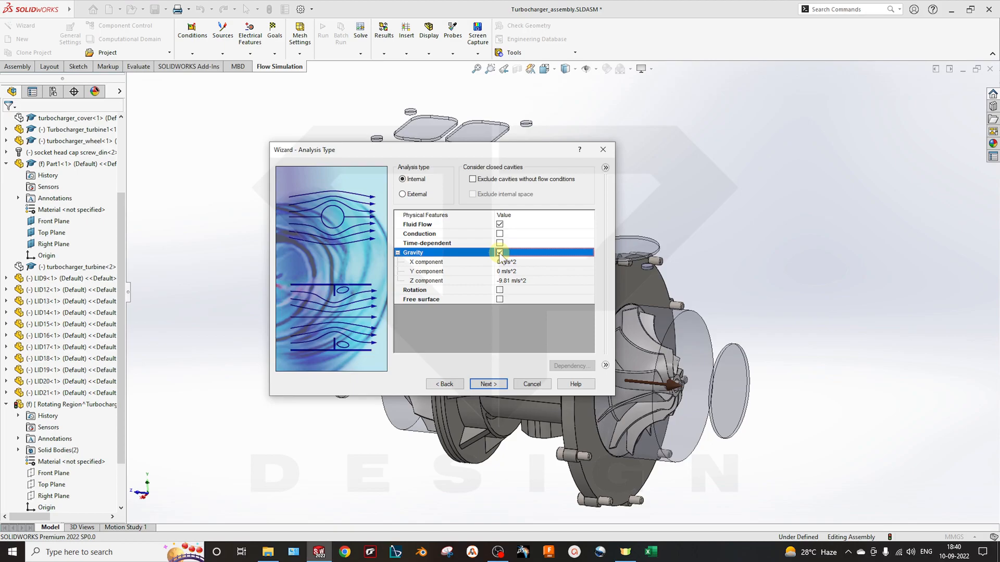
pyautogui.click(500, 253)
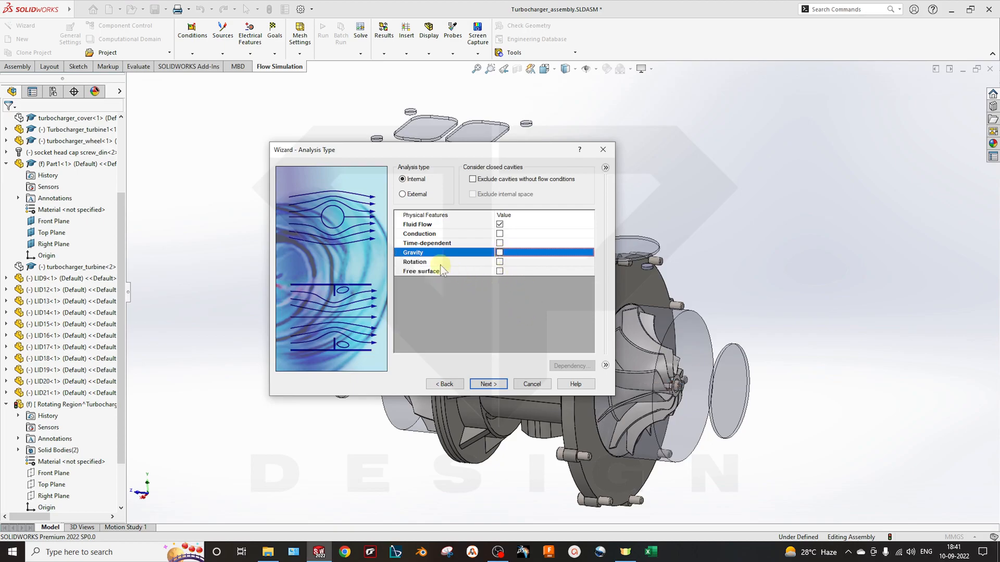
# - Enable rotation with the type Local region(s) (Averaging) and accept the analysis type settings
pyautogui.click(453, 261)
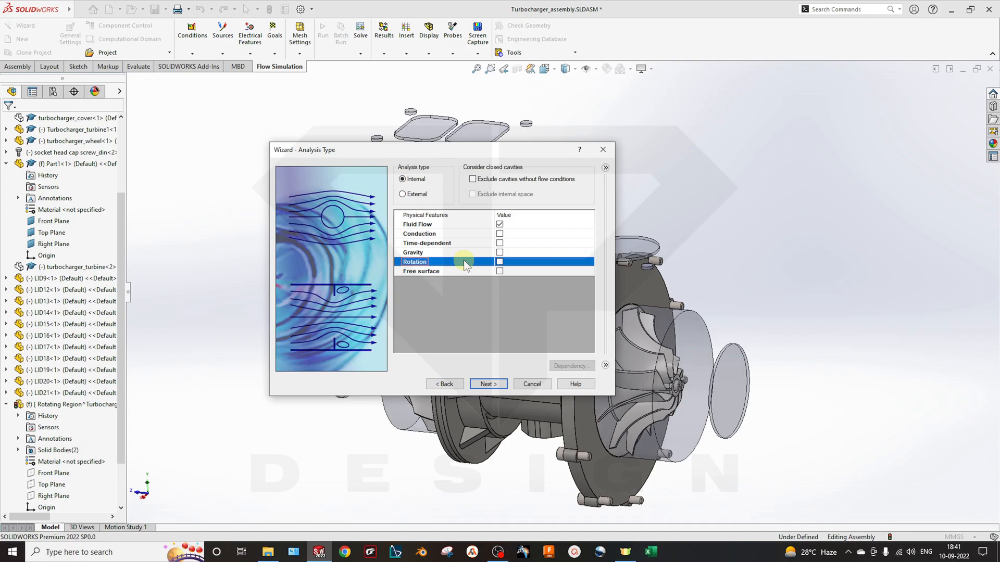
pyautogui.click(500, 262)
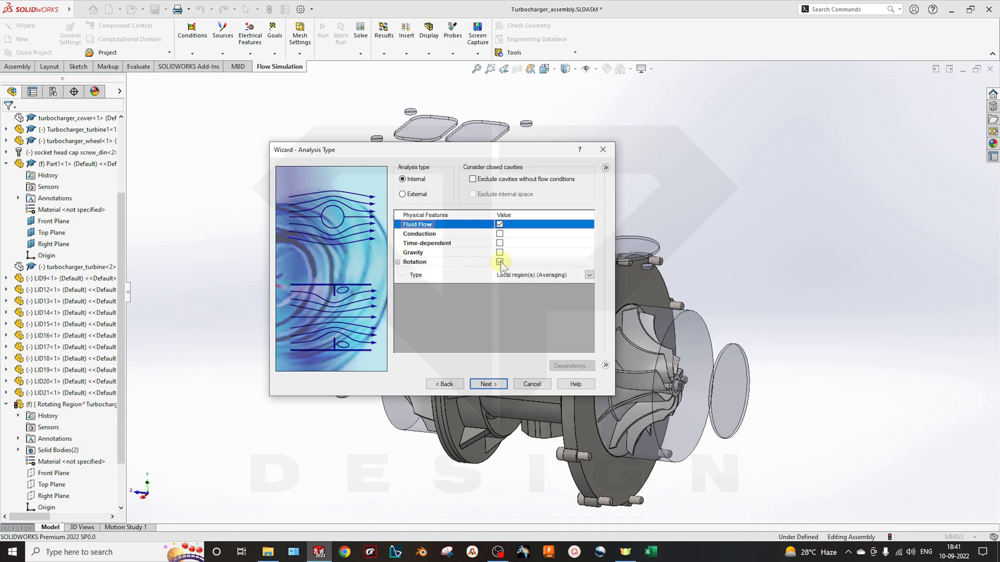
pyautogui.click(584, 279)
pyautogui.click(589, 276)
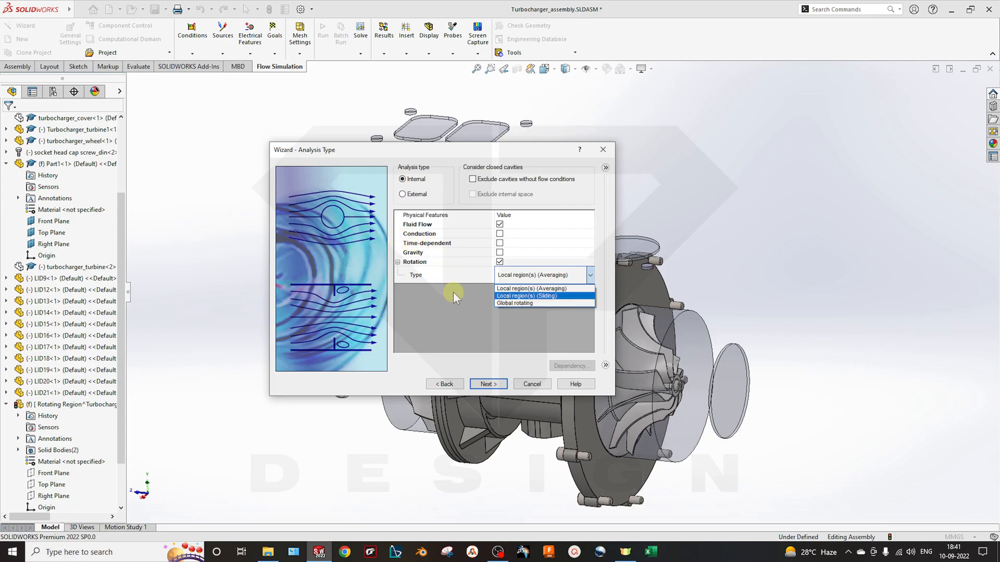
pyautogui.click(547, 291)
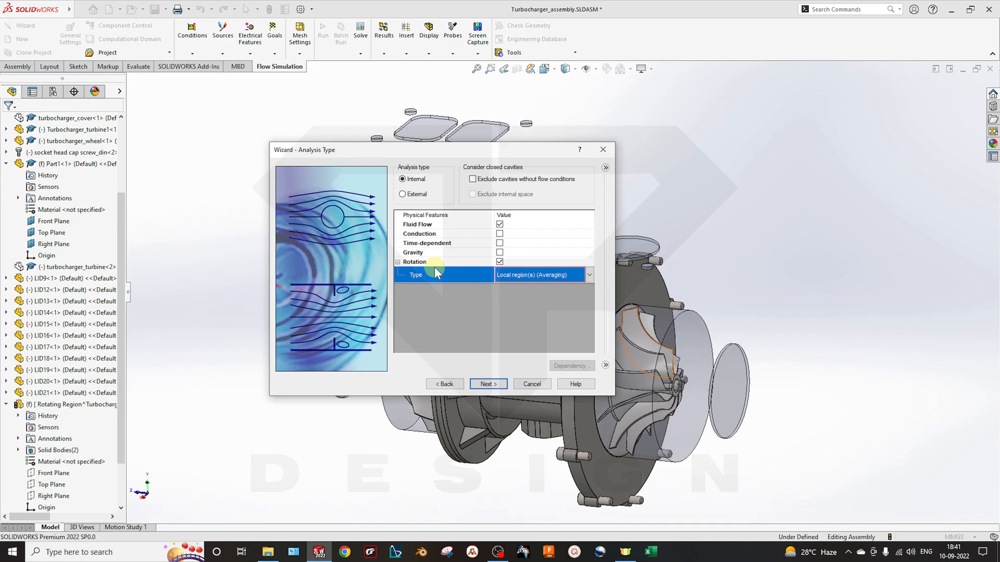
pyautogui.click(488, 384)
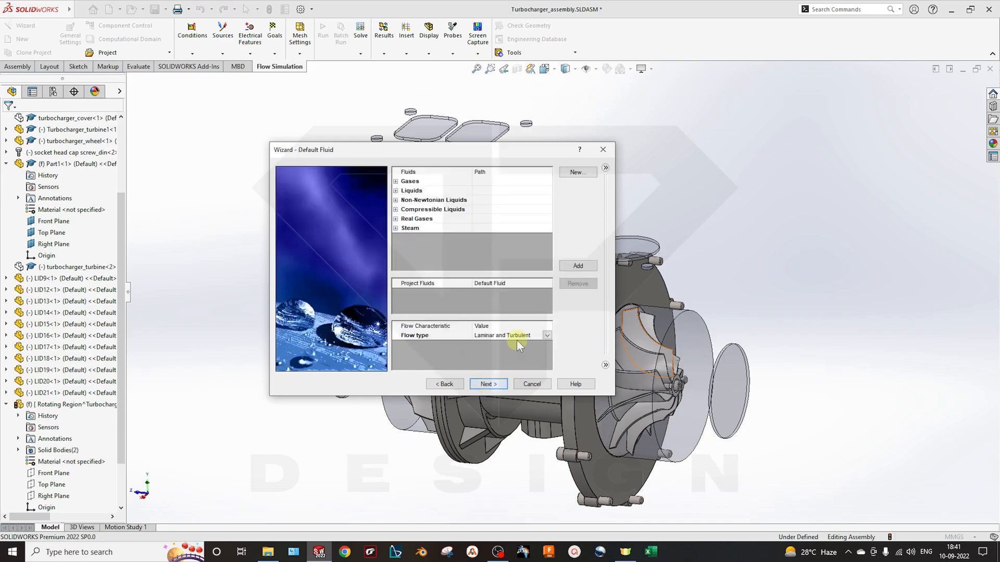
# - Add the pre-defined gas Air as the default project fluid, keeping laminar and turbulent flow without humidity
pyautogui.click(396, 181)
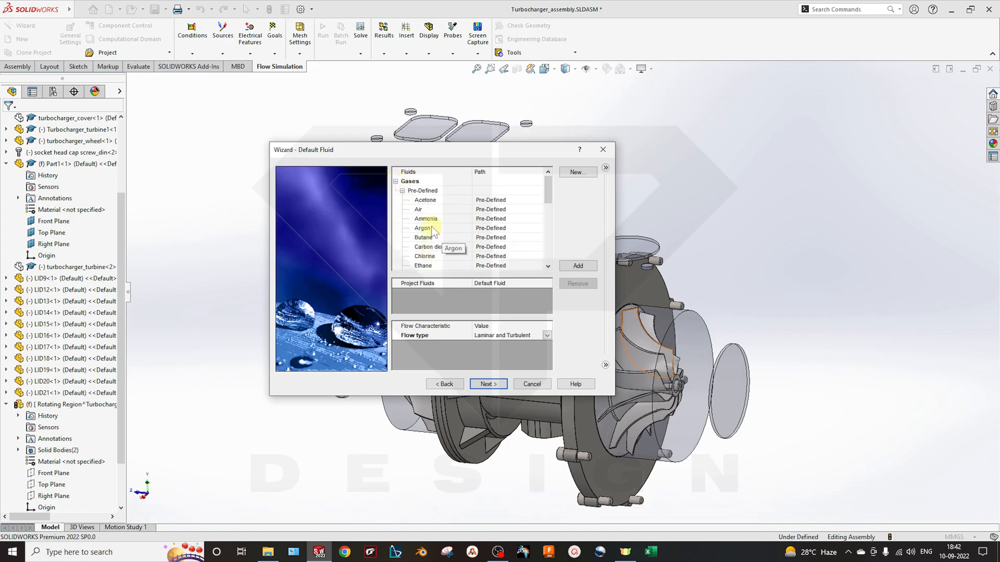
pyautogui.doubleClick(432, 208)
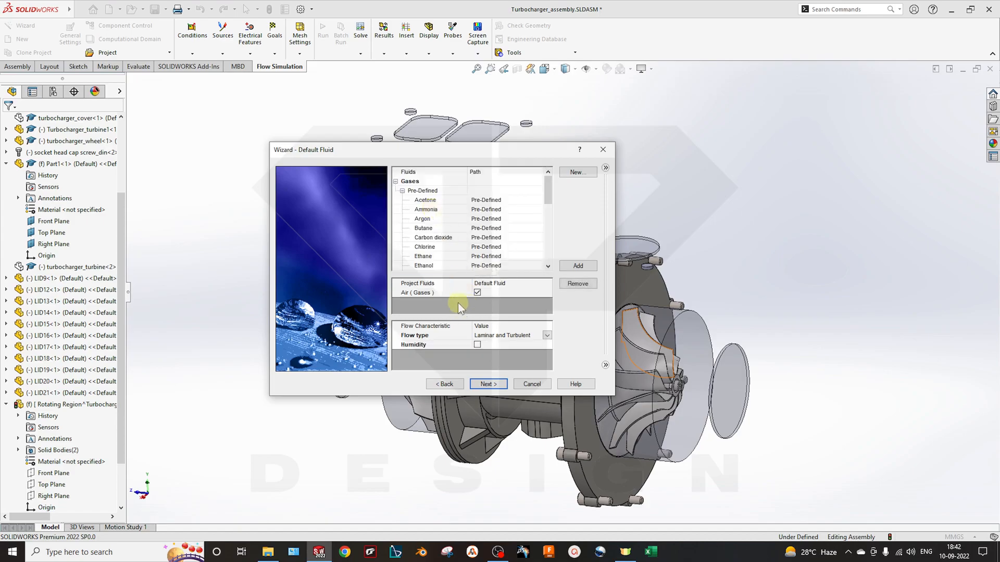
pyautogui.scroll(-10, 443, 229)
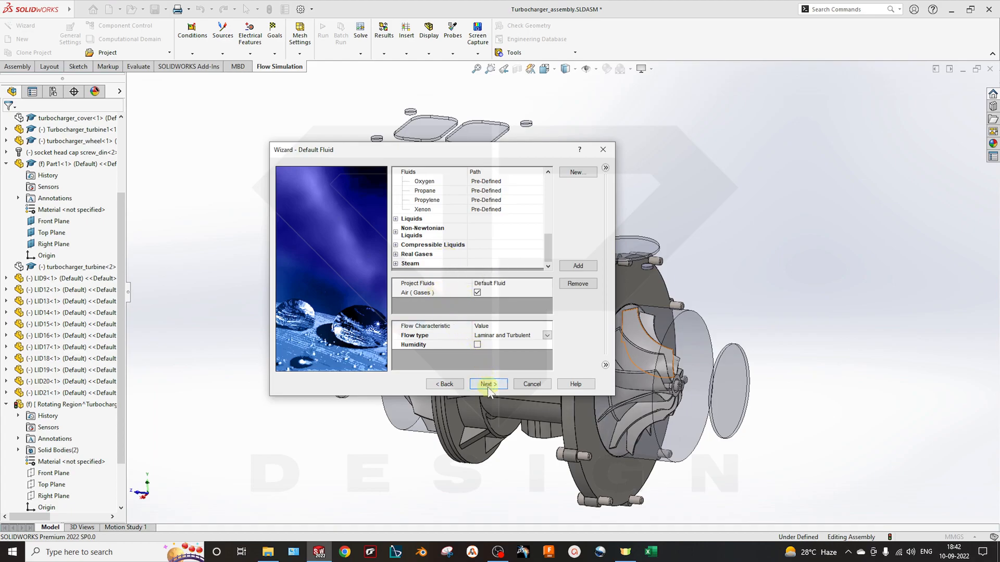
pyautogui.click(421, 336)
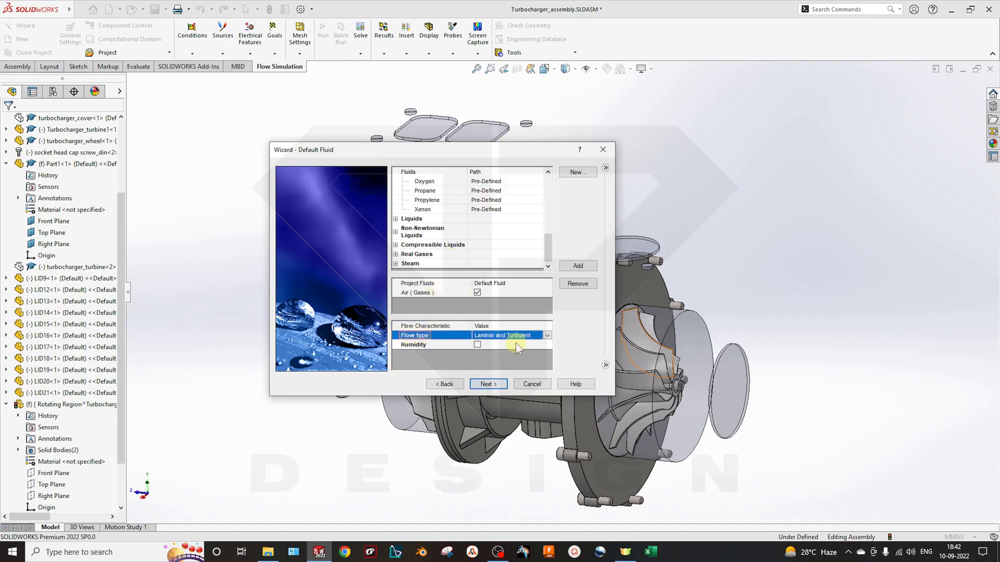
pyautogui.click(545, 336)
pyautogui.click(544, 336)
pyautogui.click(448, 346)
pyautogui.click(488, 384)
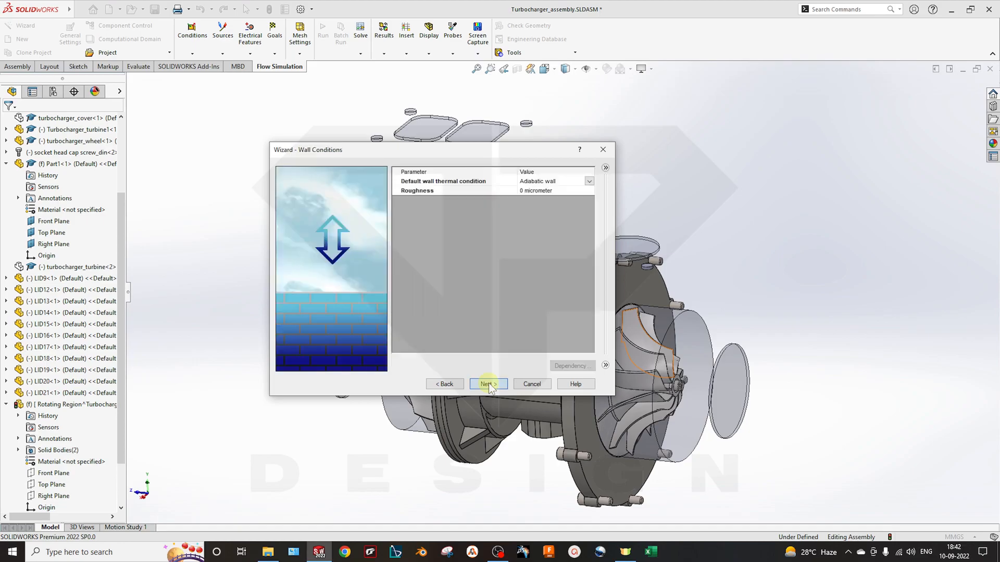
# - Accept the adiabatic wall with zero roughness, review the initial turbulence parameters and finish the project wizard
pyautogui.click(447, 195)
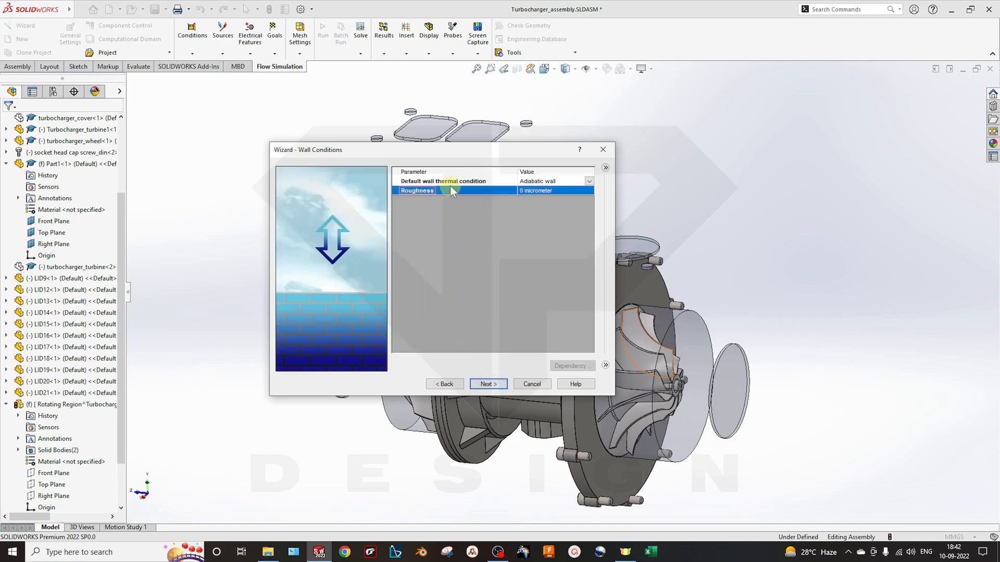
pyautogui.click(502, 386)
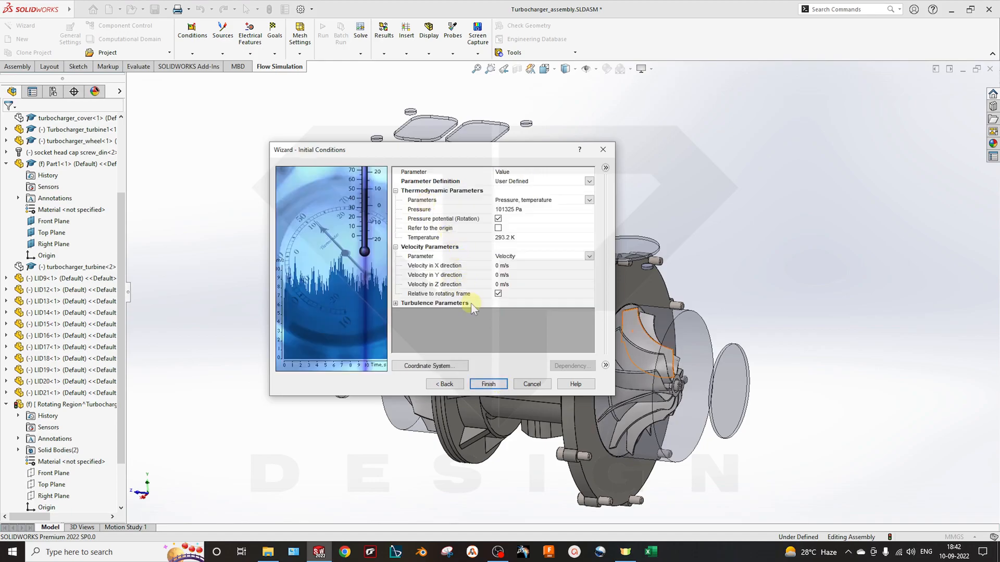
pyautogui.click(405, 306)
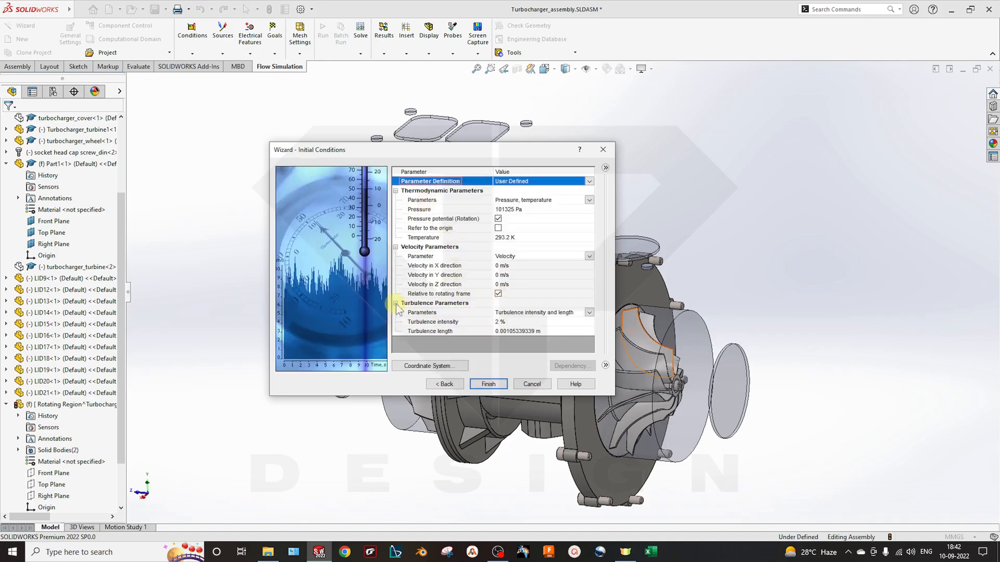
pyautogui.click(499, 384)
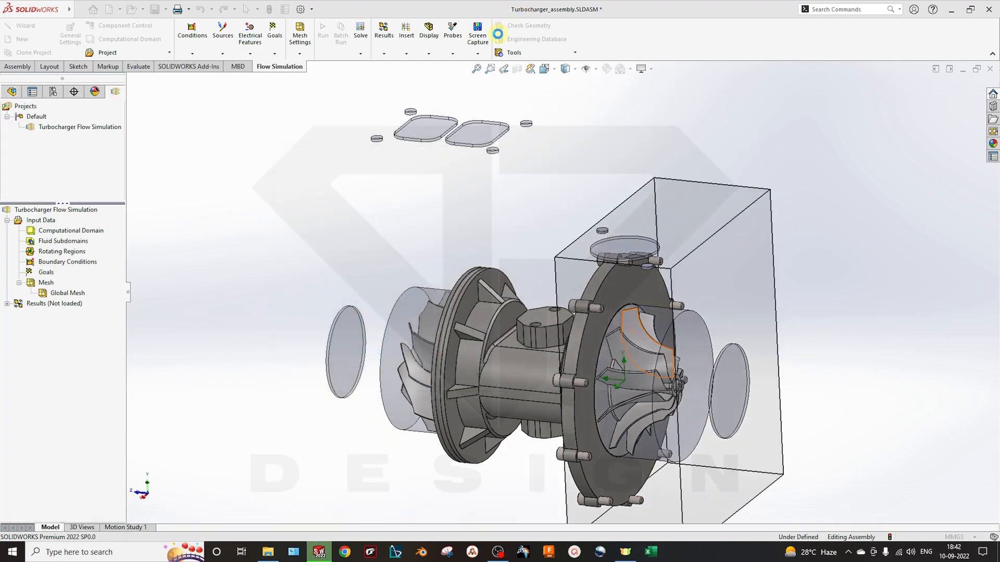
# - In the Right view, extend the computational domain around the lids to about Z max 0.114 m, Y max 0.078 m and Y min -0.051 m
pyautogui.scroll(-2, 565, 269)
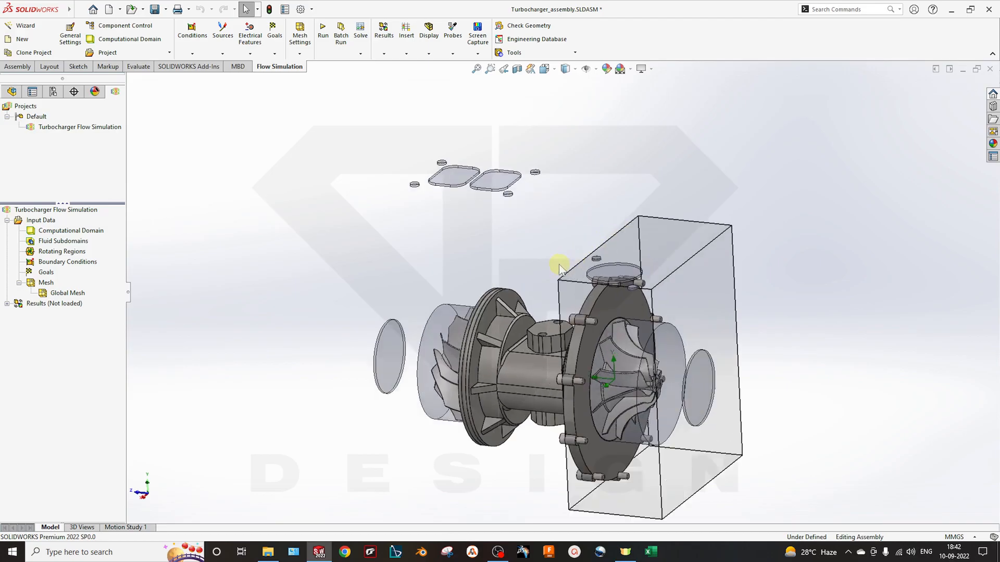
pyautogui.moveTo(513, 272); pyautogui.dragTo(640, 274, button='middle')
pyautogui.moveTo(735, 301); pyautogui.dragTo(648, 299, button='middle')
pyautogui.press('space')
pyautogui.click(648, 299)
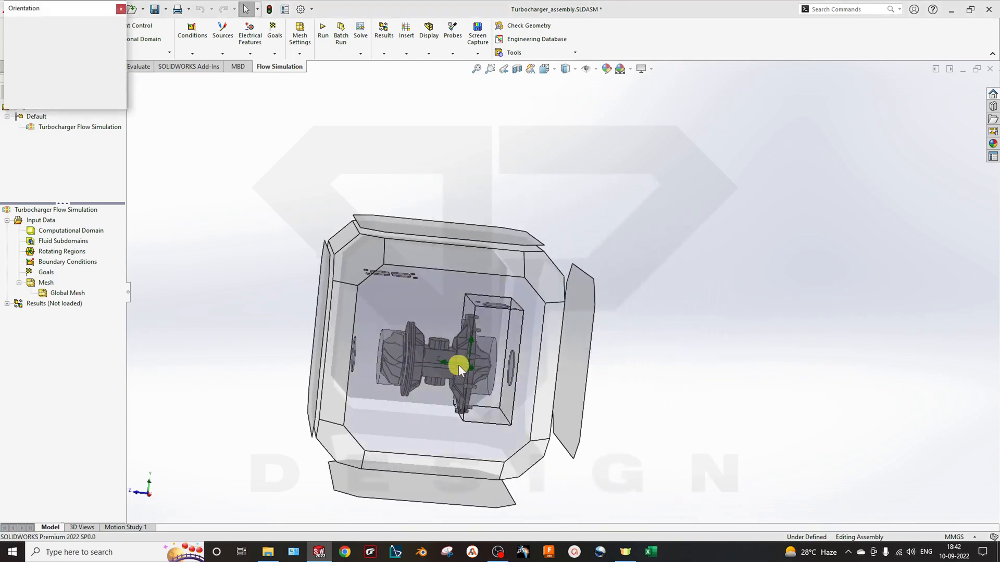
pyautogui.click(67, 230)
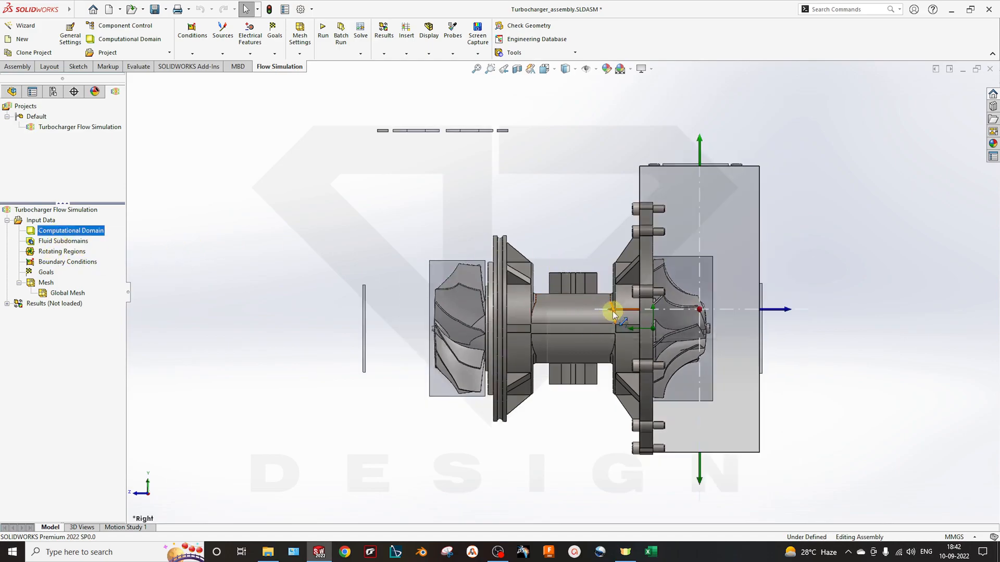
pyautogui.moveTo(611, 310); pyautogui.dragTo(350, 311)
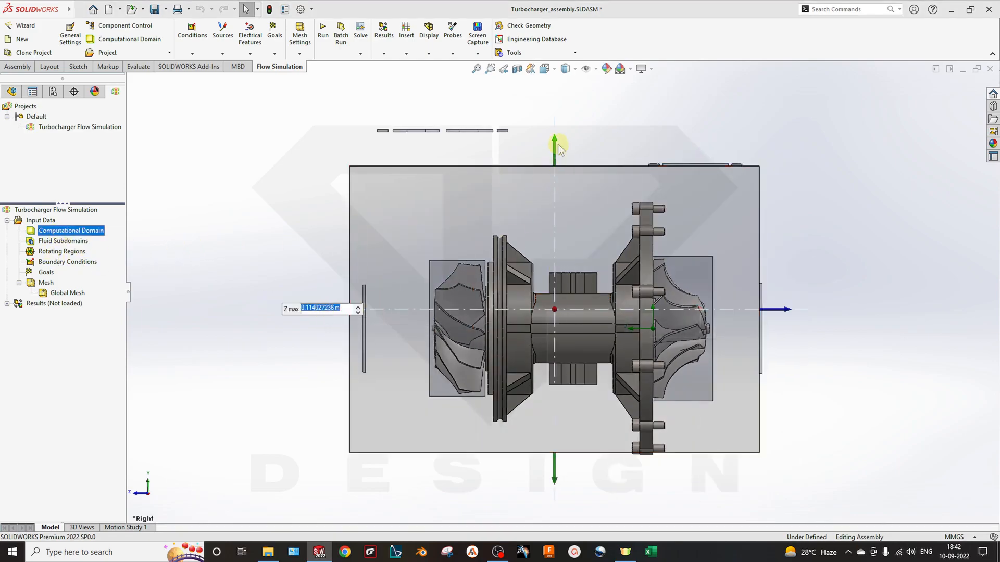
pyautogui.moveTo(554, 145); pyautogui.dragTo(548, 101)
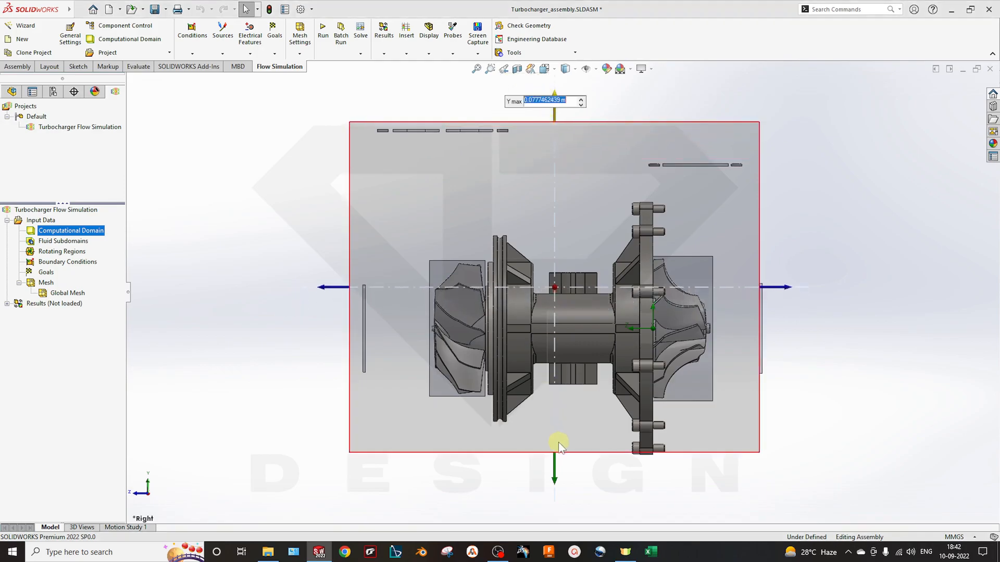
pyautogui.moveTo(555, 477); pyautogui.dragTo(560, 493)
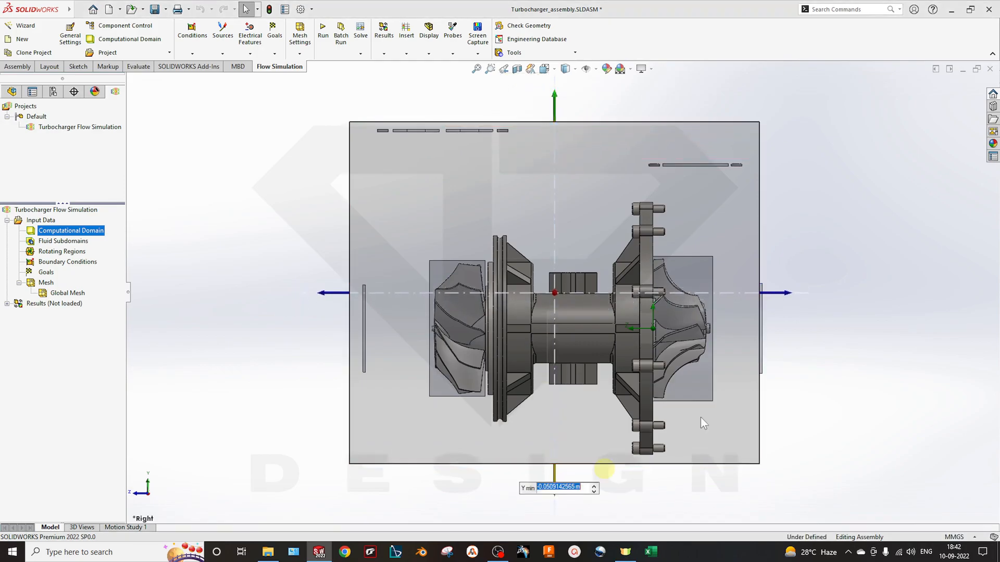
pyautogui.moveTo(793, 298); pyautogui.dragTo(802, 319)
# - In the Back view, widen the computational domain past the lids on both X sides, with X min at about -0.055 m
pyautogui.moveTo(792, 335); pyautogui.dragTo(700, 435, button='middle')
pyautogui.press('f')
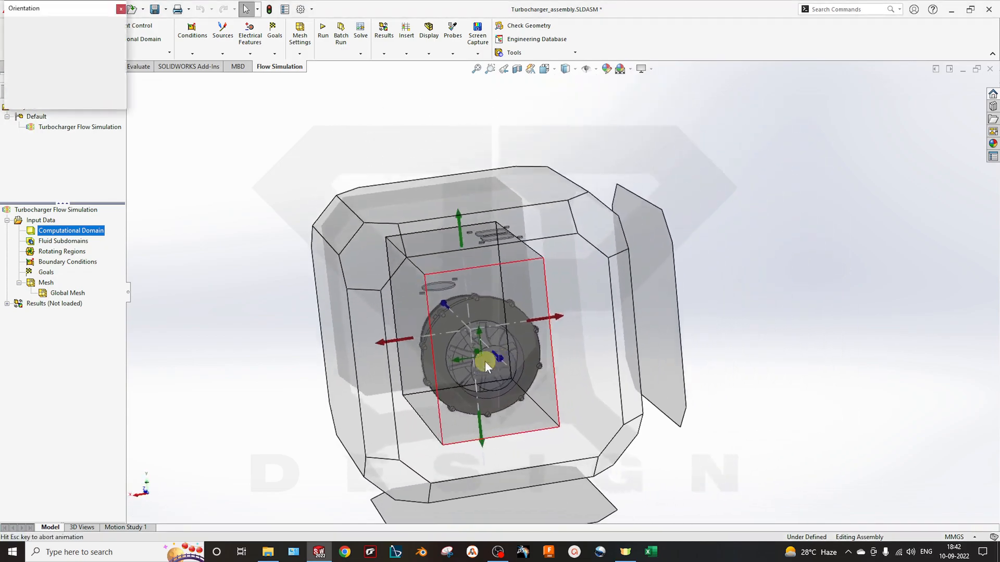
pyautogui.press('space')
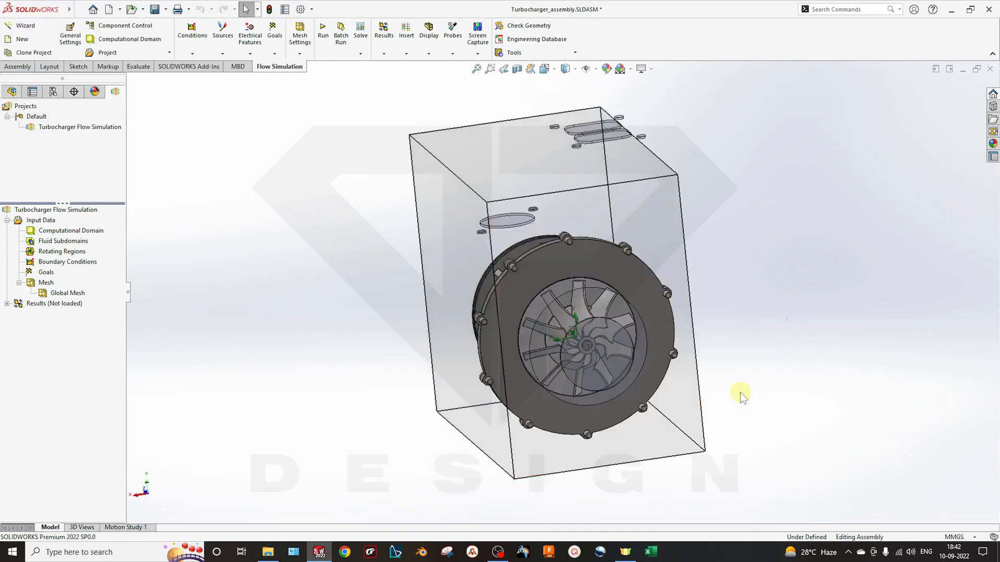
pyautogui.scroll(2, 635, 338)
pyautogui.press('space')
pyautogui.click(539, 343)
pyautogui.scroll(-2, 653, 224)
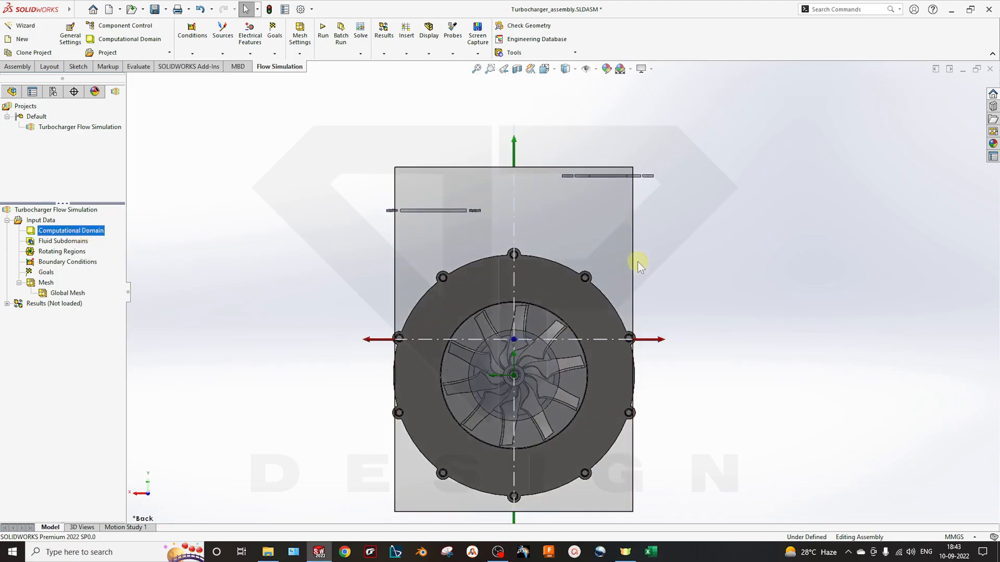
pyautogui.moveTo(660, 342); pyautogui.dragTo(690, 342)
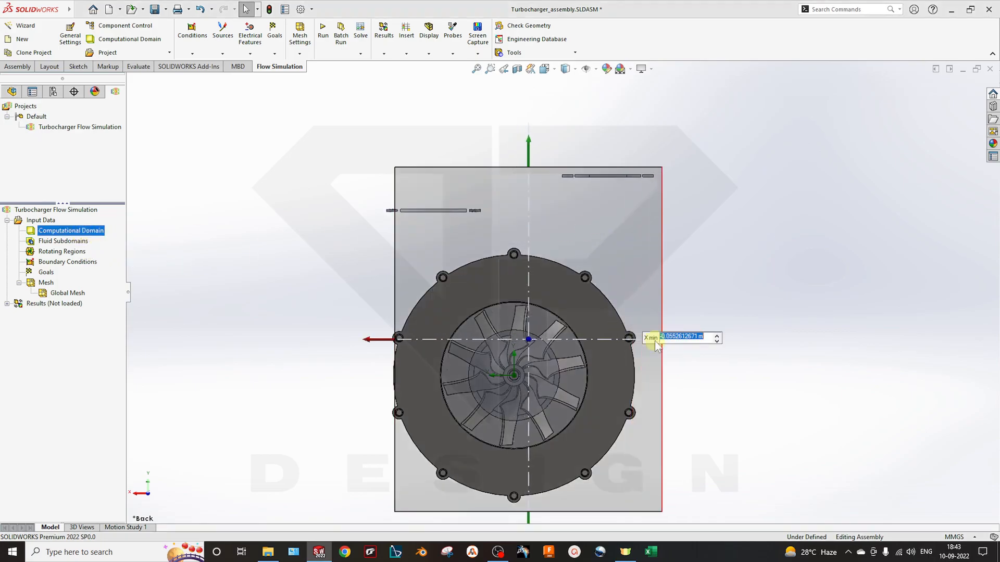
pyautogui.moveTo(368, 341); pyautogui.dragTo(342, 339)
pyautogui.moveTo(603, 379); pyautogui.dragTo(729, 388, button='middle')
pyautogui.click(249, 256)
pyautogui.moveTo(349, 310); pyautogui.dragTo(356, 346, button='middle')
pyautogui.scroll(-1, 516, 304)
pyautogui.scroll(-1, 471, 316)
pyautogui.moveTo(471, 315); pyautogui.dragTo(354, 210, button='middle')
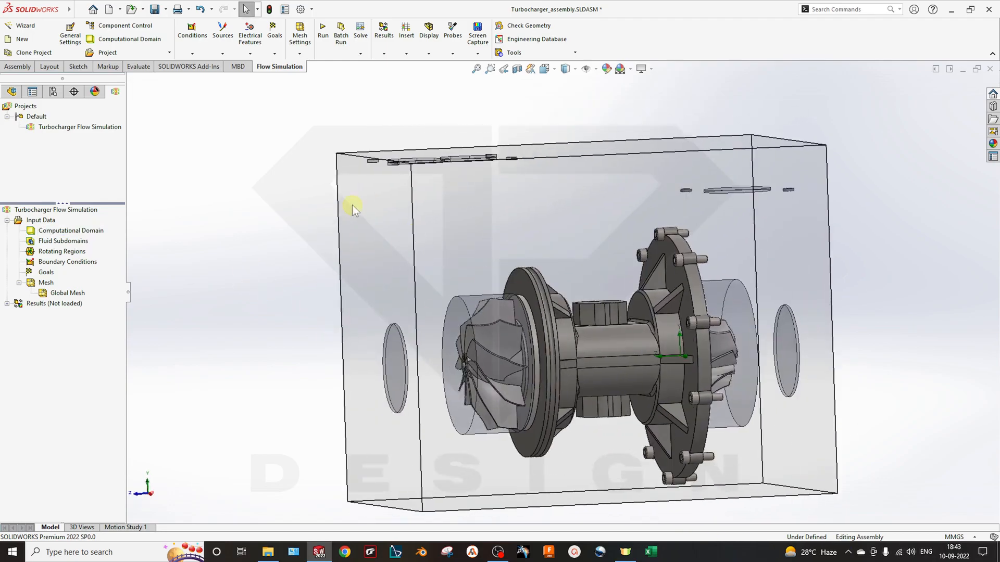
# - Hide the computational domain so the lids and wheels can be viewed without the surrounding box
pyautogui.rightClick(52, 232)
pyautogui.click(99, 249)
pyautogui.moveTo(286, 312); pyautogui.dragTo(307, 383, button='middle')
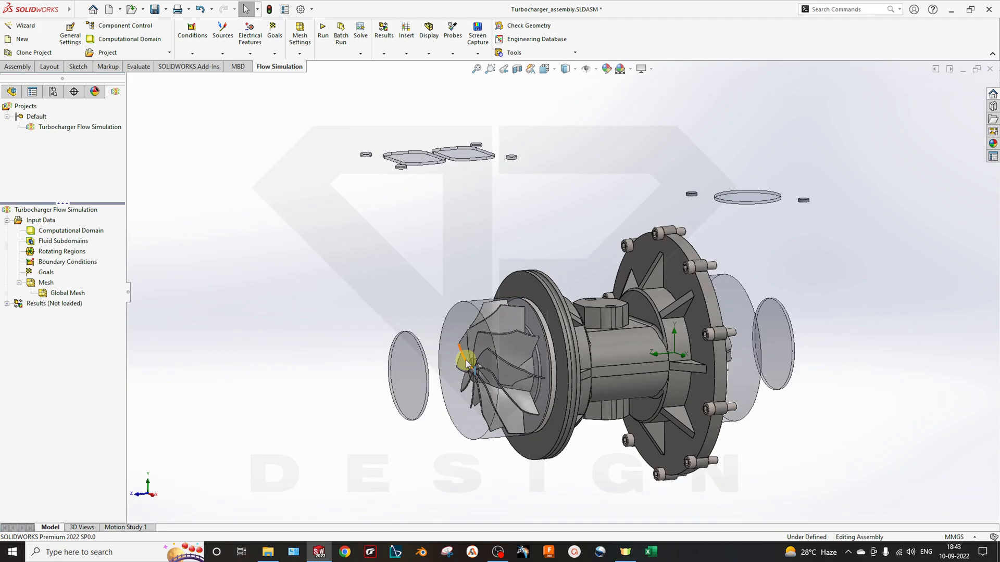
# - Examine the turbine wheel, its cylindrical rotating region and the circular lid facing it
pyautogui.moveTo(848, 286); pyautogui.dragTo(538, 218, button='middle')
pyautogui.scroll(-2, 531, 213)
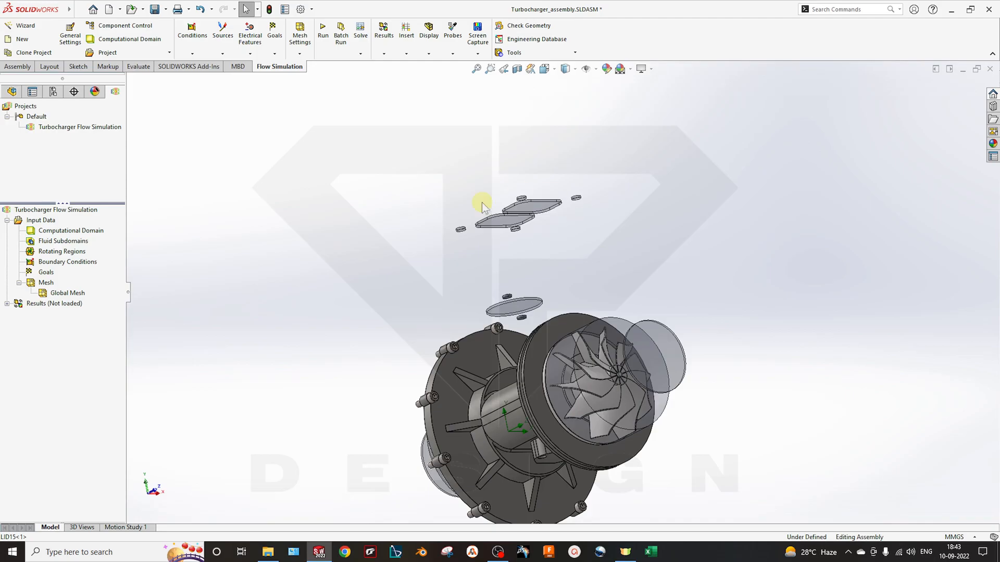
pyautogui.click(591, 376)
pyautogui.moveTo(590, 376); pyautogui.dragTo(657, 385)
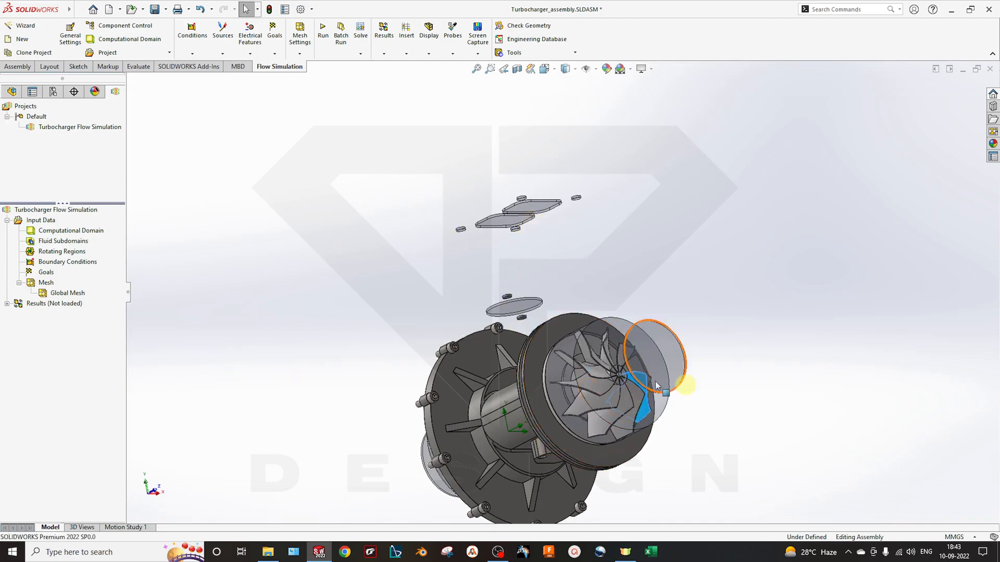
pyautogui.moveTo(655, 434); pyautogui.dragTo(686, 404, button='middle')
pyautogui.scroll(-3, 620, 440)
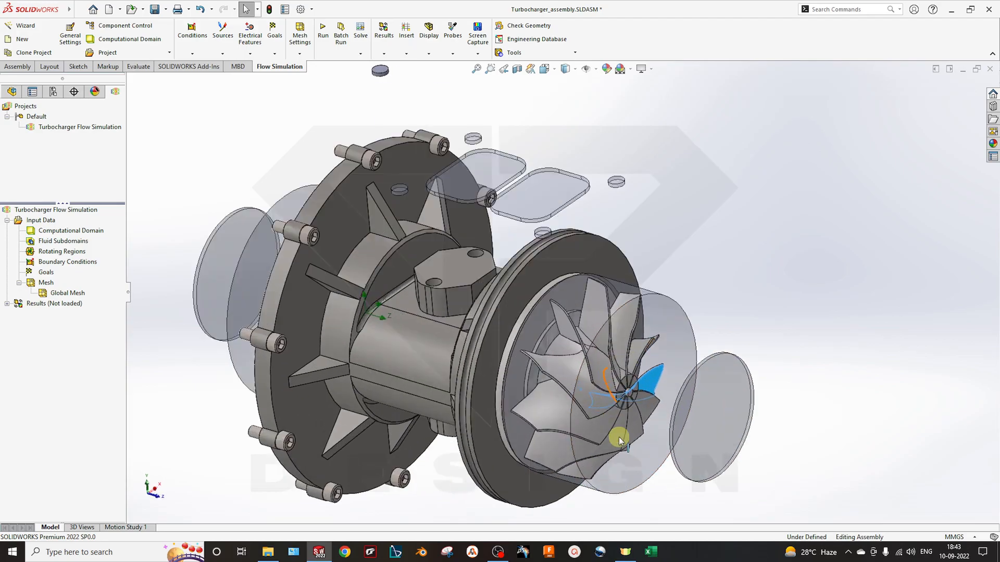
pyautogui.scroll(2, 650, 423)
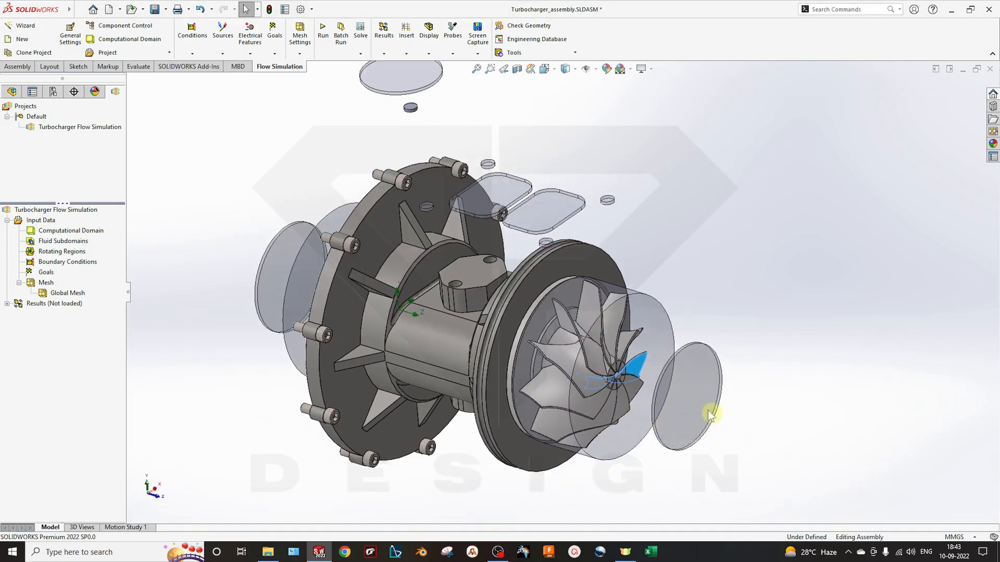
pyautogui.click(771, 383)
pyautogui.moveTo(710, 409); pyautogui.dragTo(763, 420, button='middle')
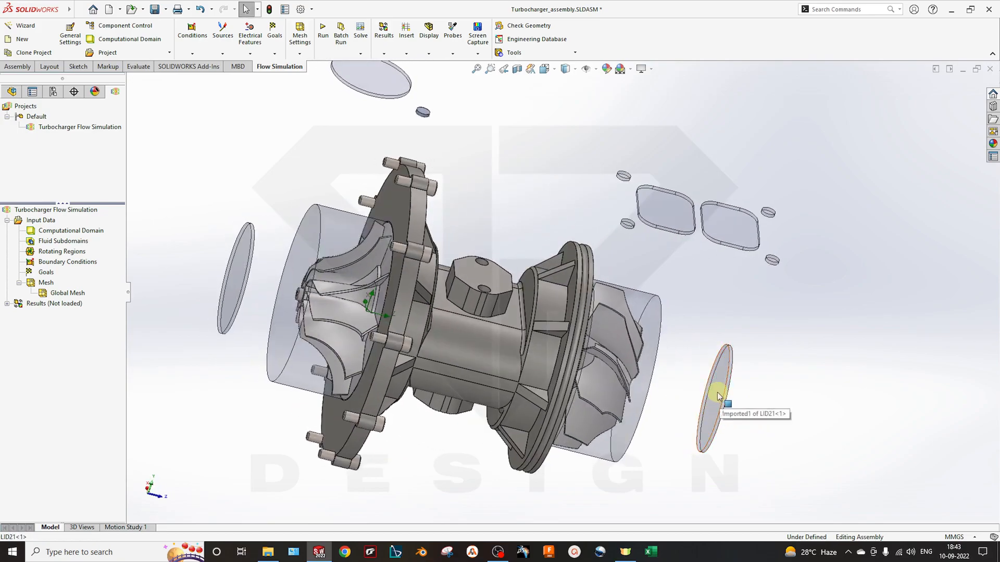
pyautogui.scroll(4, 719, 397)
pyautogui.moveTo(718, 382); pyautogui.dragTo(627, 207, button='middle')
pyautogui.scroll(-5, 595, 221)
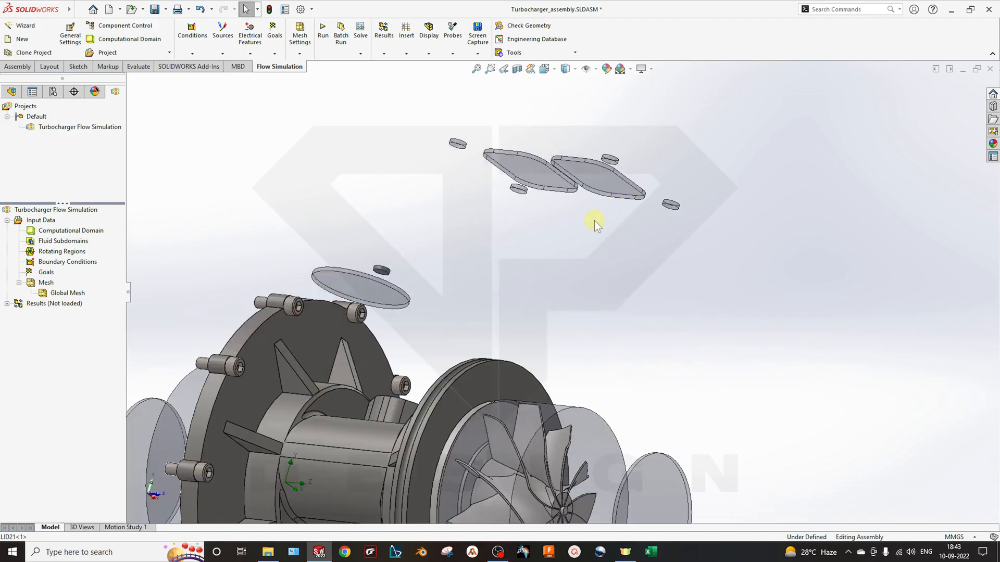
pyautogui.scroll(2, 583, 237)
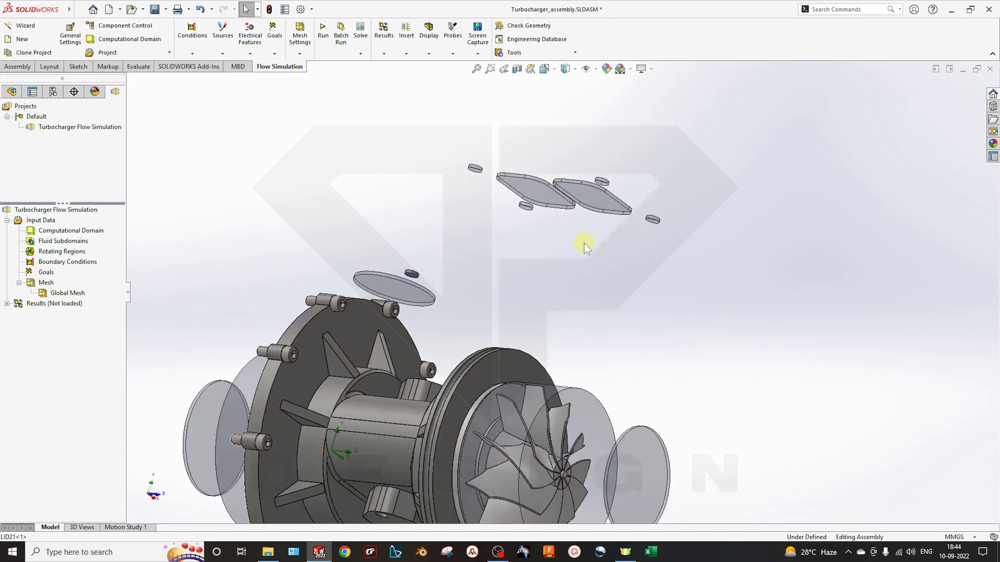
# - Inspect the twin rectangular turbine lids and the circular lid in front of the compressor wheel
pyautogui.click(536, 189)
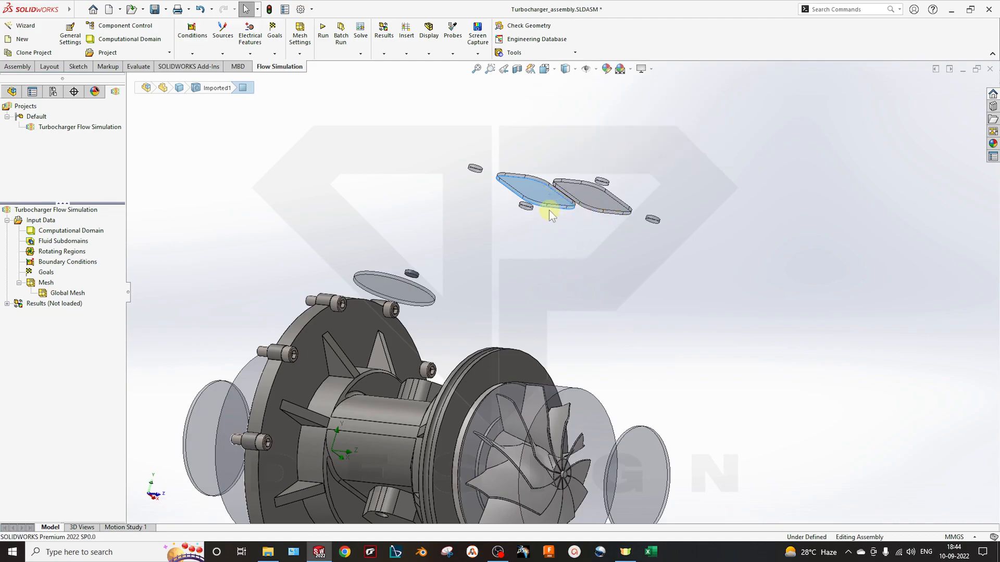
pyautogui.scroll(3, 633, 286)
pyautogui.moveTo(623, 363); pyautogui.dragTo(548, 249, button='middle')
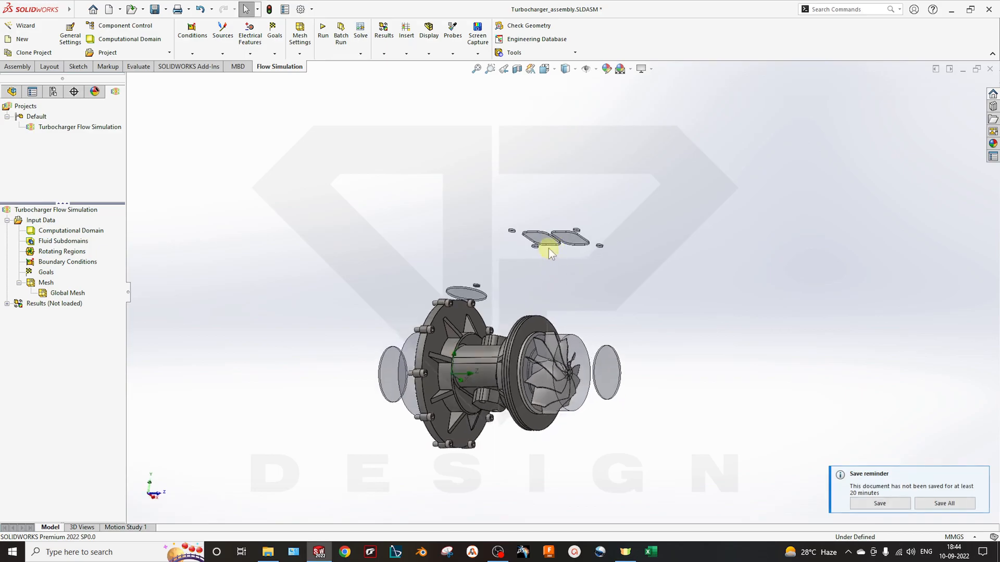
pyautogui.scroll(-1, 550, 250)
pyautogui.click(540, 240)
pyautogui.moveTo(598, 311); pyautogui.dragTo(351, 377, button='middle')
pyautogui.scroll(-3, 336, 374)
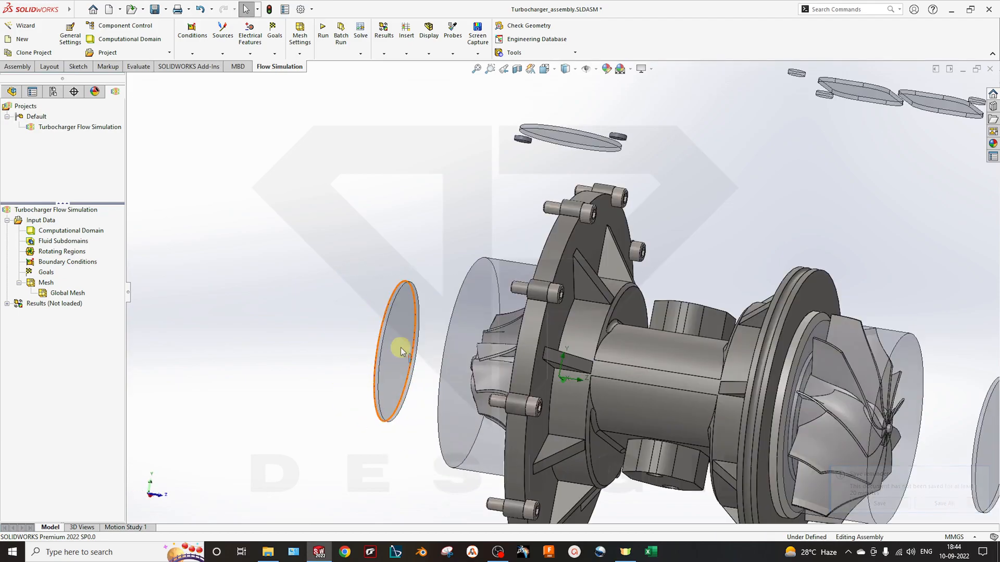
pyautogui.click(399, 343)
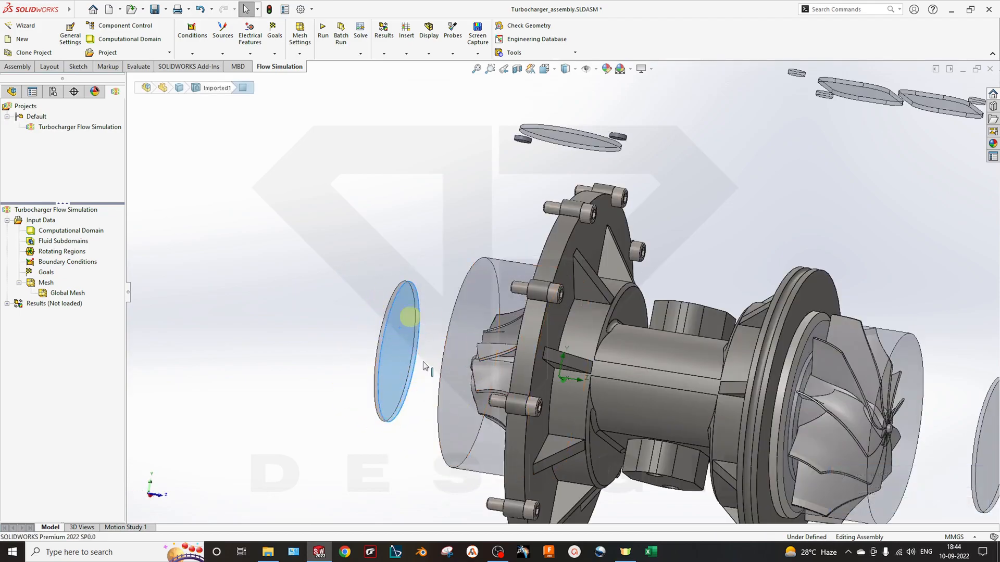
pyautogui.scroll(5, 430, 357)
pyautogui.scroll(-3, 535, 325)
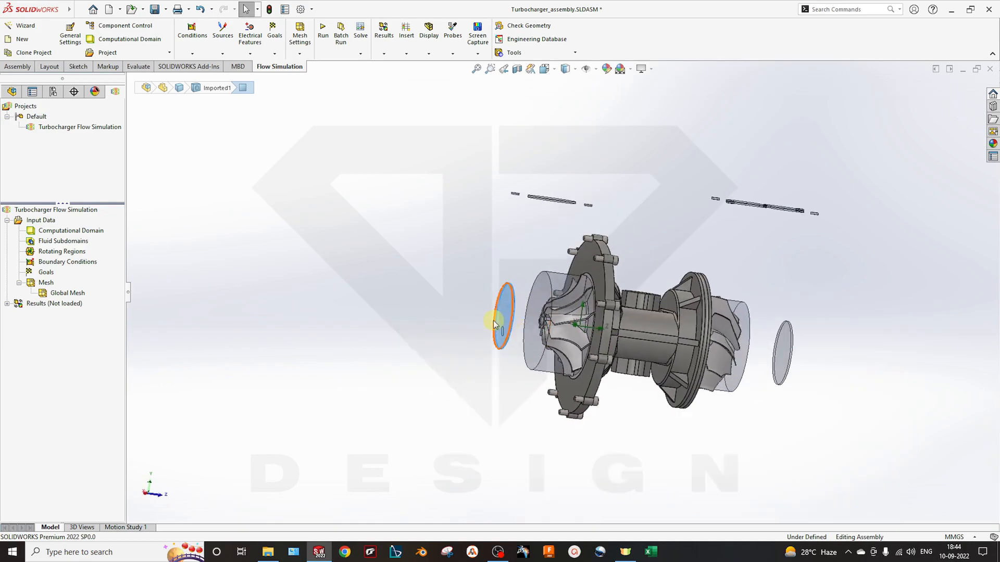
pyautogui.moveTo(547, 319); pyautogui.dragTo(574, 276, button='middle')
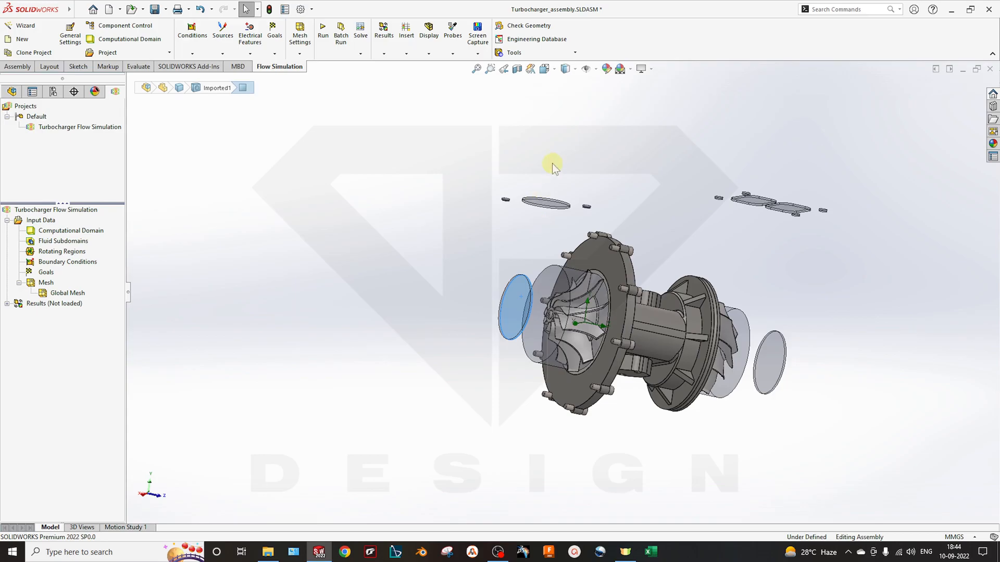
pyautogui.moveTo(542, 207); pyautogui.dragTo(543, 226, button='middle')
pyautogui.moveTo(675, 248); pyautogui.dragTo(345, 343, button='middle')
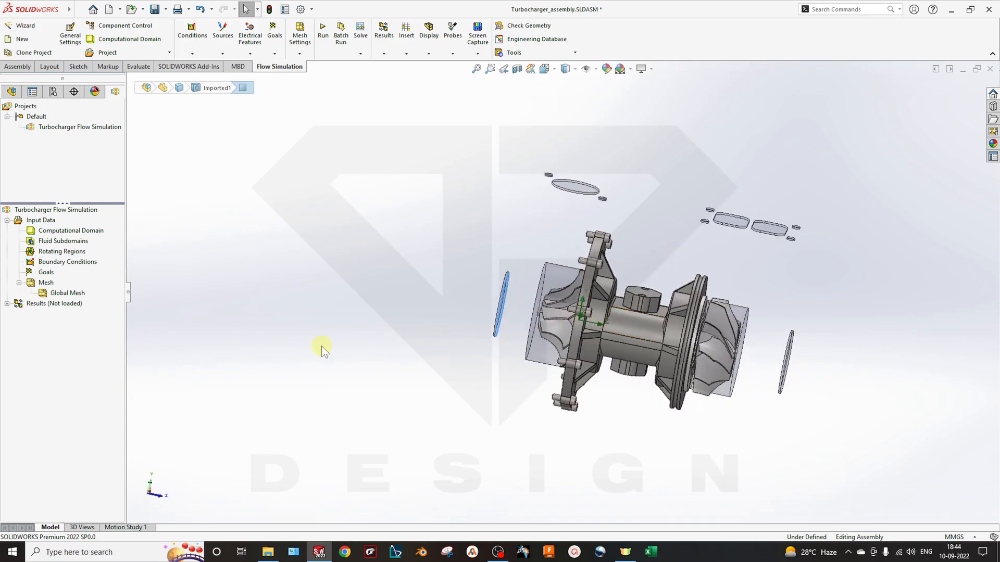
# - Preview the hidden turbocharger housings from several angles and leave the preview without showing any of them
pyautogui.click(5, 69)
pyautogui.click(278, 37)
pyautogui.moveTo(551, 333); pyautogui.dragTo(816, 216, button='middle')
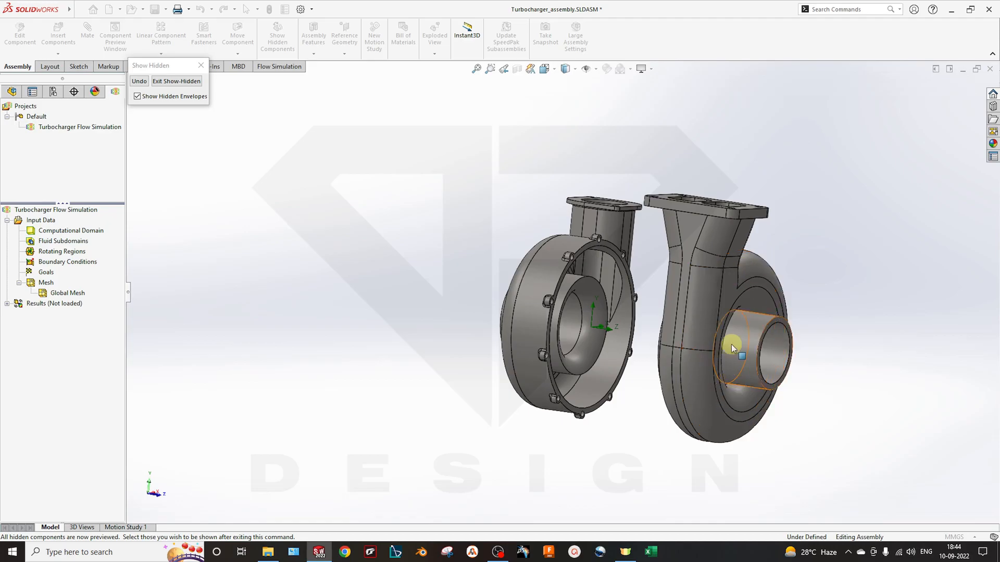
pyautogui.moveTo(539, 414); pyautogui.dragTo(378, 304, button='middle')
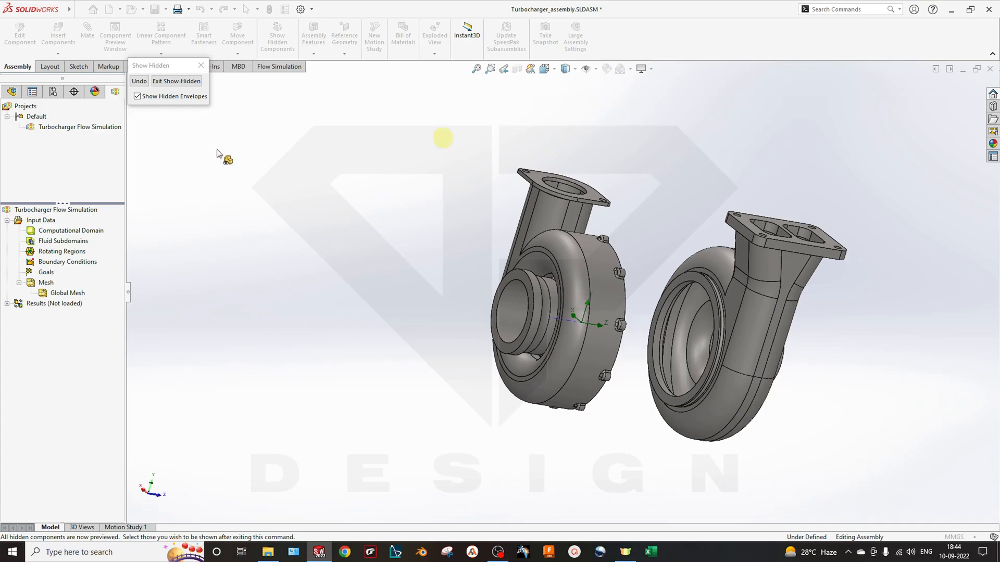
pyautogui.click(176, 81)
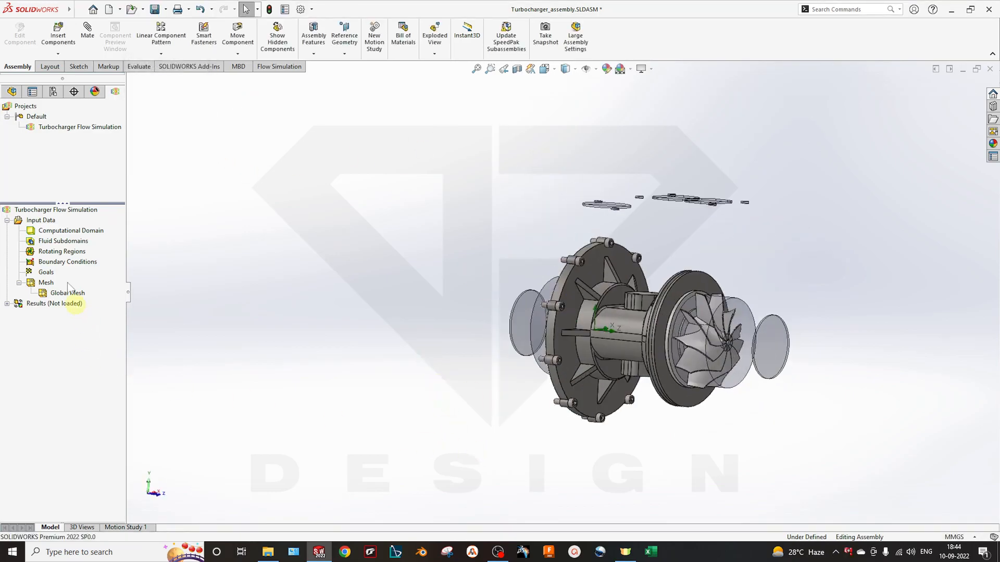
pyautogui.rightClick(71, 245)
pyautogui.rightClick(60, 251)
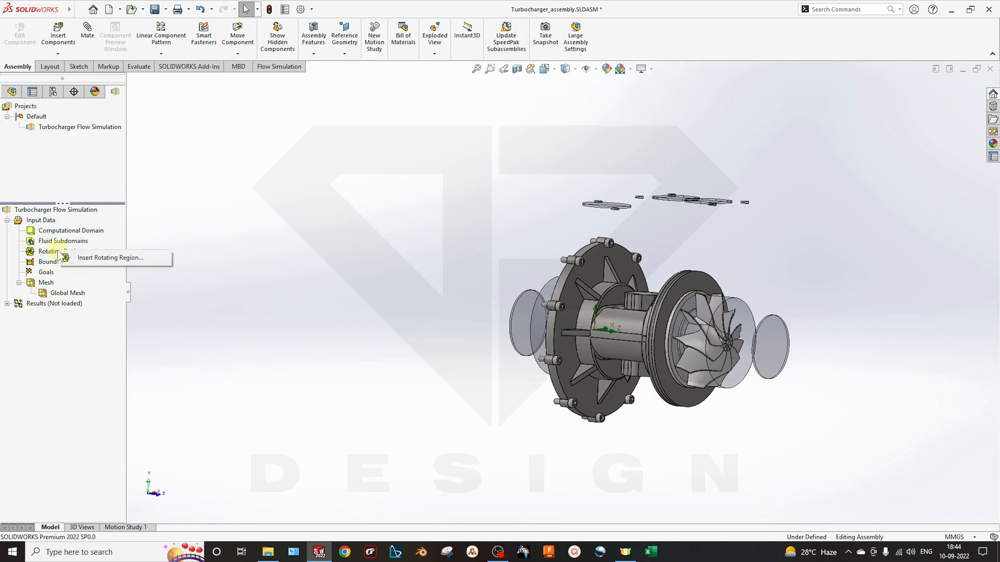
pyautogui.click(82, 259)
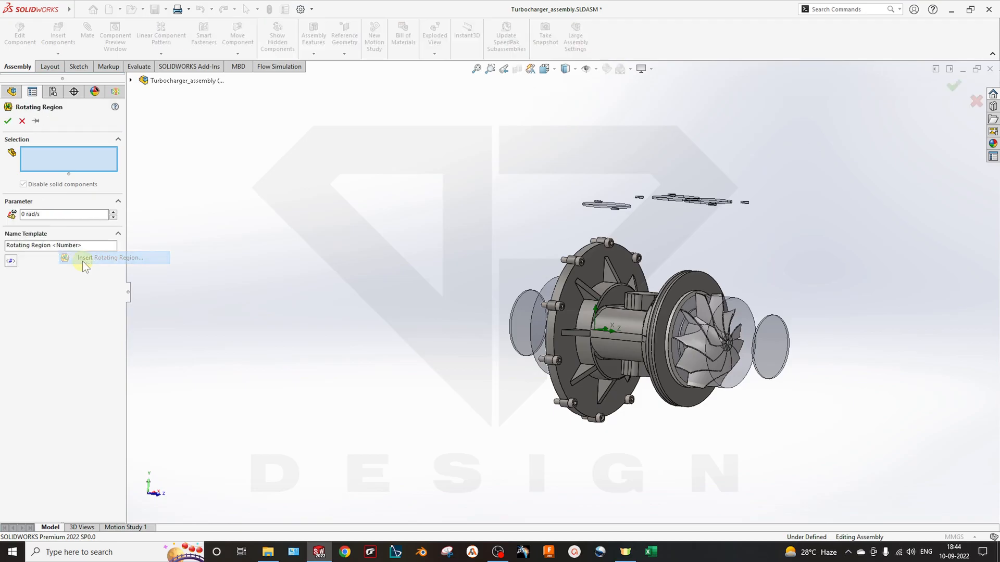
pyautogui.scroll(-5, 782, 412)
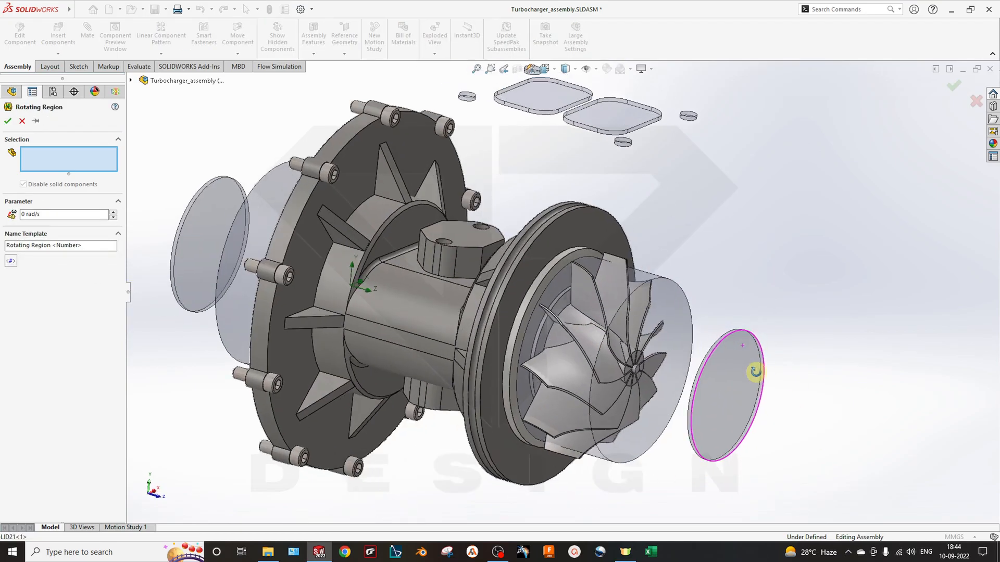
pyautogui.click(654, 272)
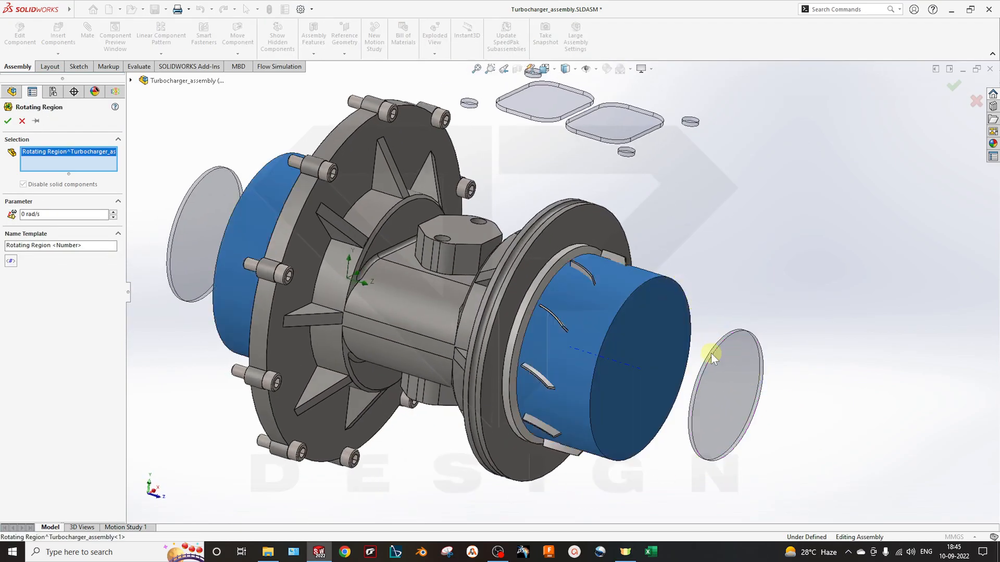
pyautogui.moveTo(706, 398); pyautogui.dragTo(689, 312, button='middle')
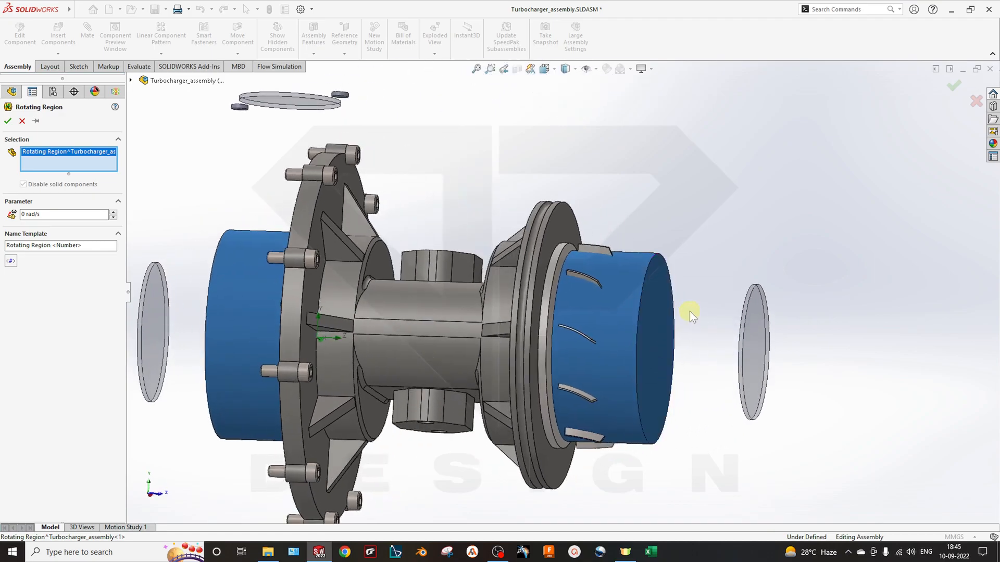
pyautogui.press('Return')
# - Open the Rotating Region part in its own window and edit the sketch of its revolve in the Right view
pyautogui.moveTo(602, 294); pyautogui.dragTo(622, 318, button='middle')
pyautogui.moveTo(657, 259); pyautogui.dragTo(639, 247, button='middle')
pyautogui.click(639, 246)
pyautogui.click(686, 202)
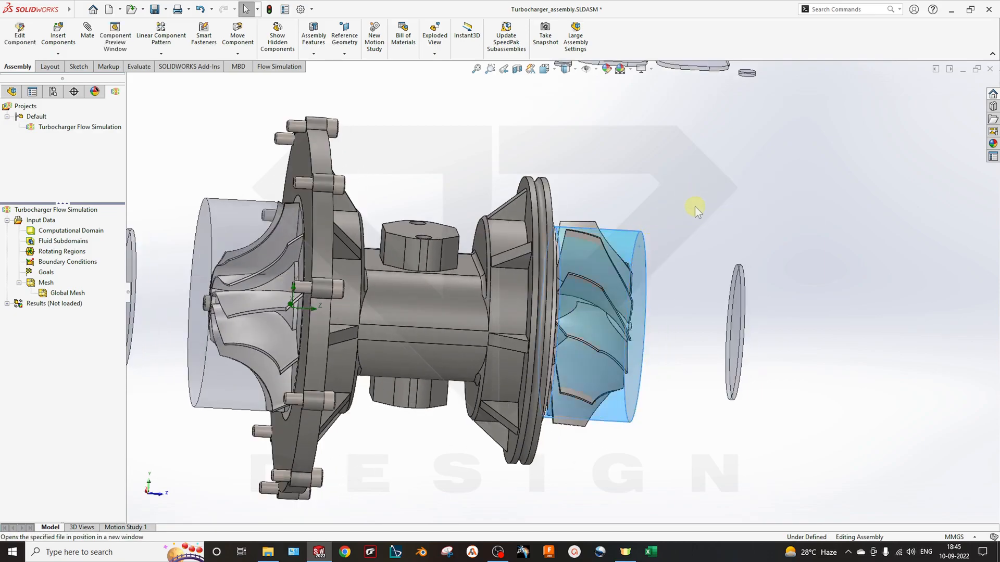
pyautogui.press('space')
pyautogui.hotkey('ctrl', '3')
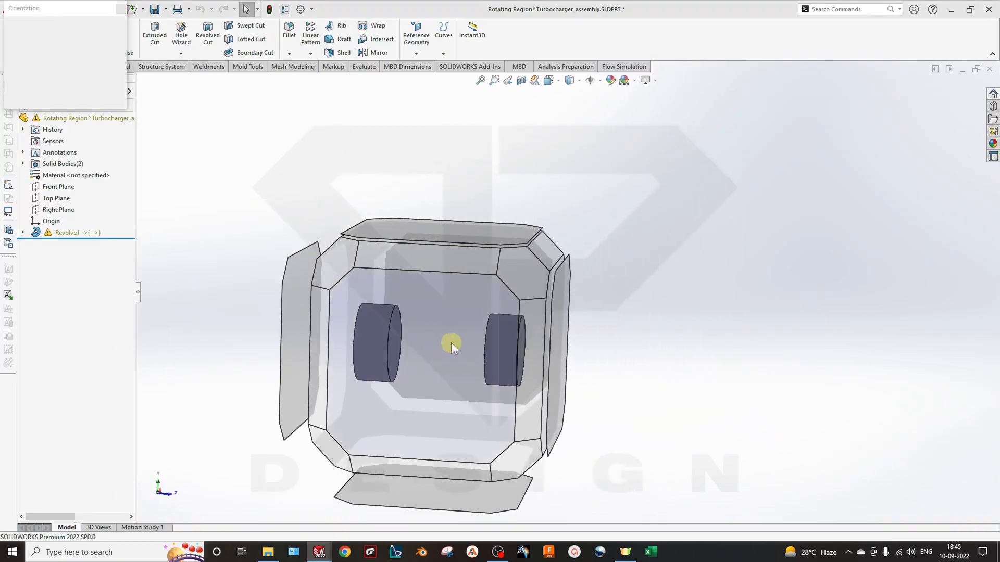
pyautogui.rightClick(752, 203)
pyautogui.click(762, 184)
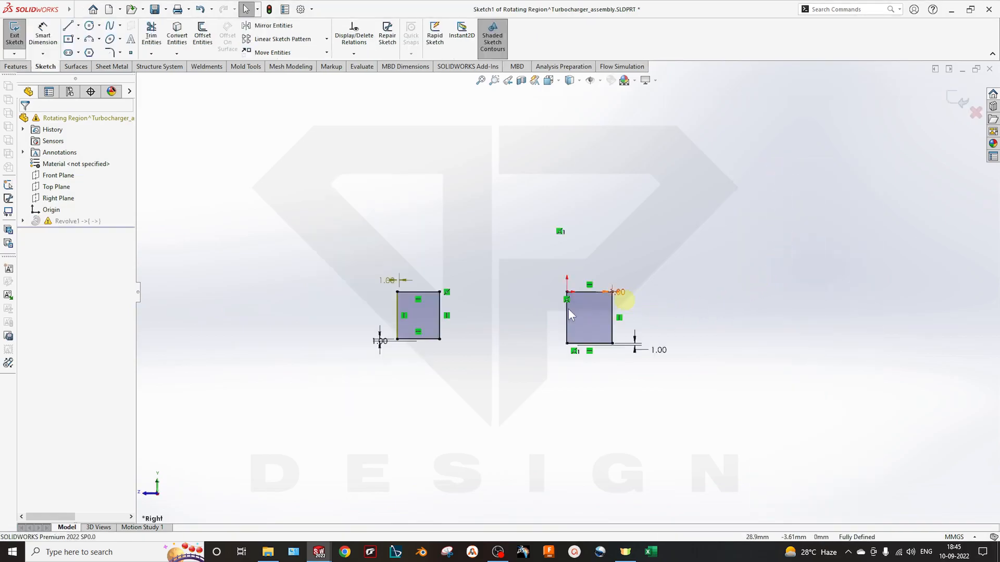
# - Reposition a 1.00 dimension beside one profile, exit the sketch and close the part, discarding its changes in the assembly
pyautogui.scroll(-5, 584, 306)
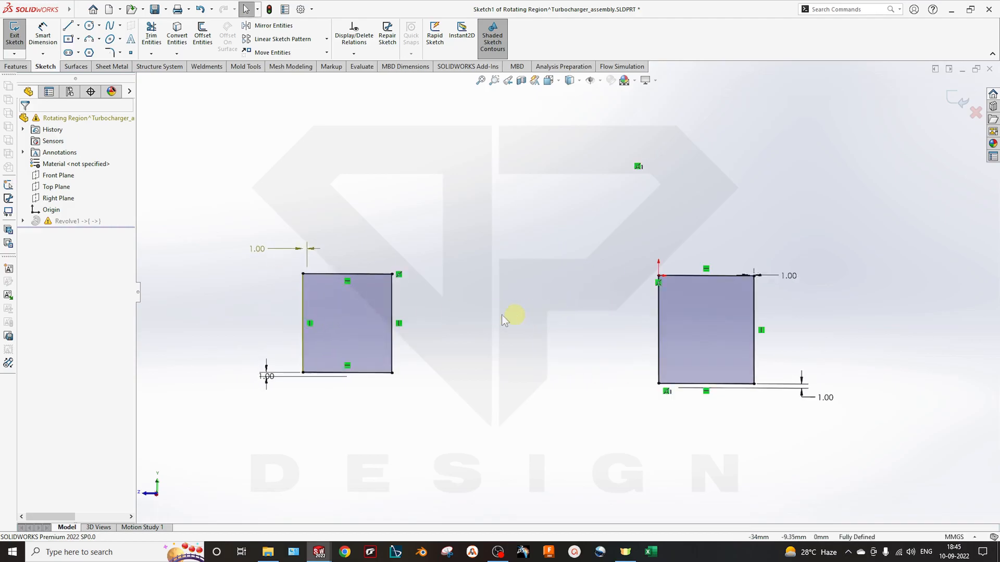
pyautogui.moveTo(255, 248); pyautogui.dragTo(263, 272)
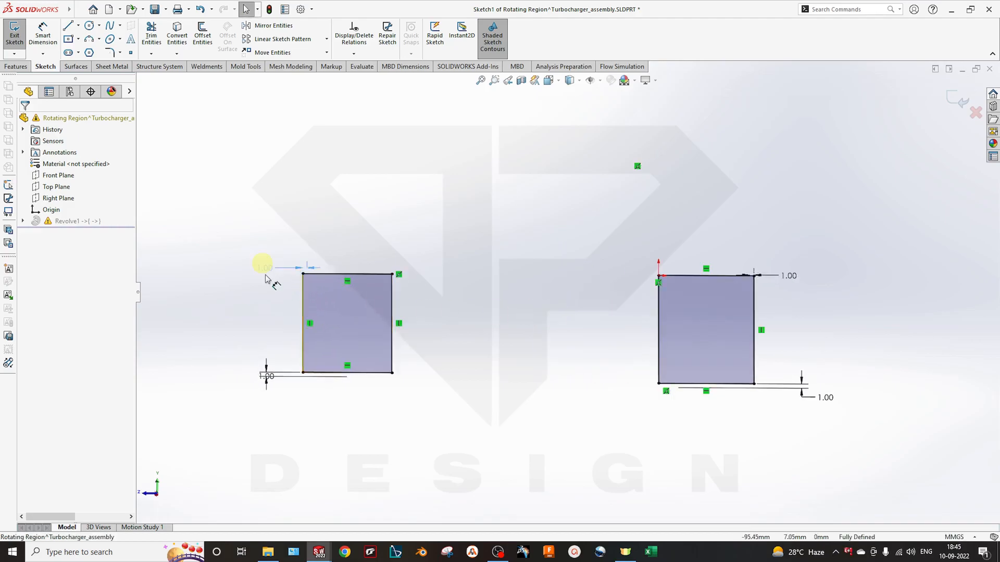
pyautogui.click(957, 100)
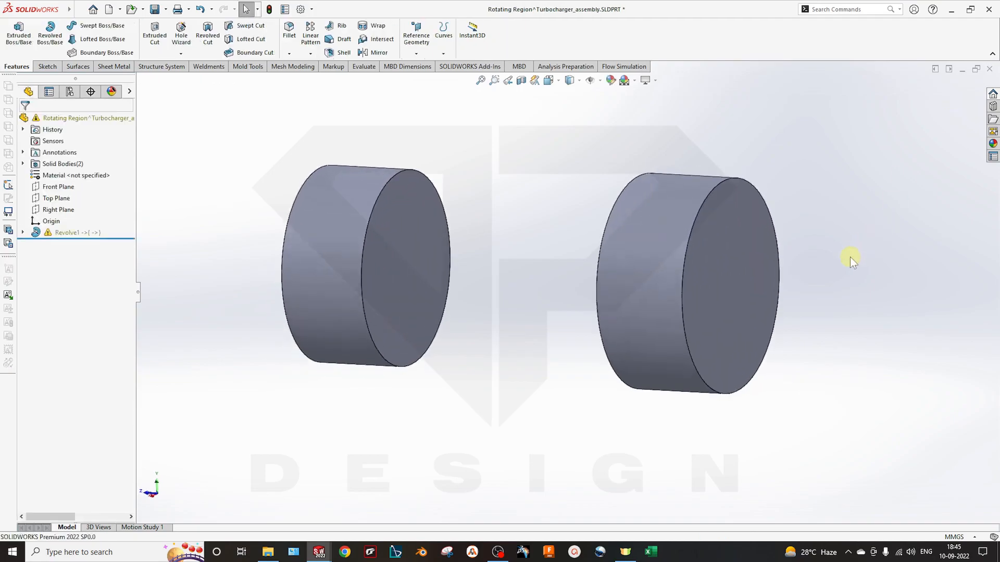
pyautogui.click(989, 69)
pyautogui.click(521, 280)
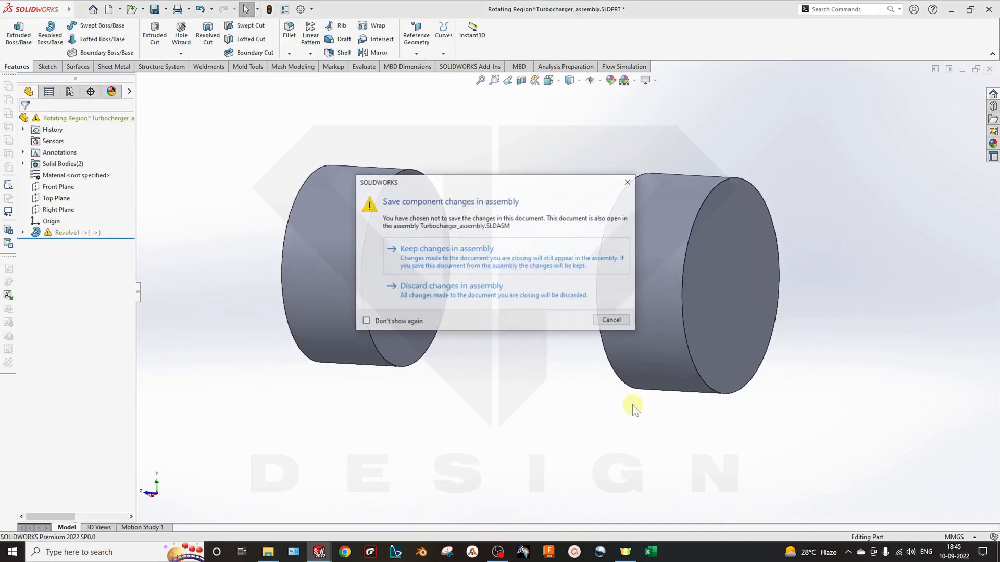
pyautogui.click(454, 300)
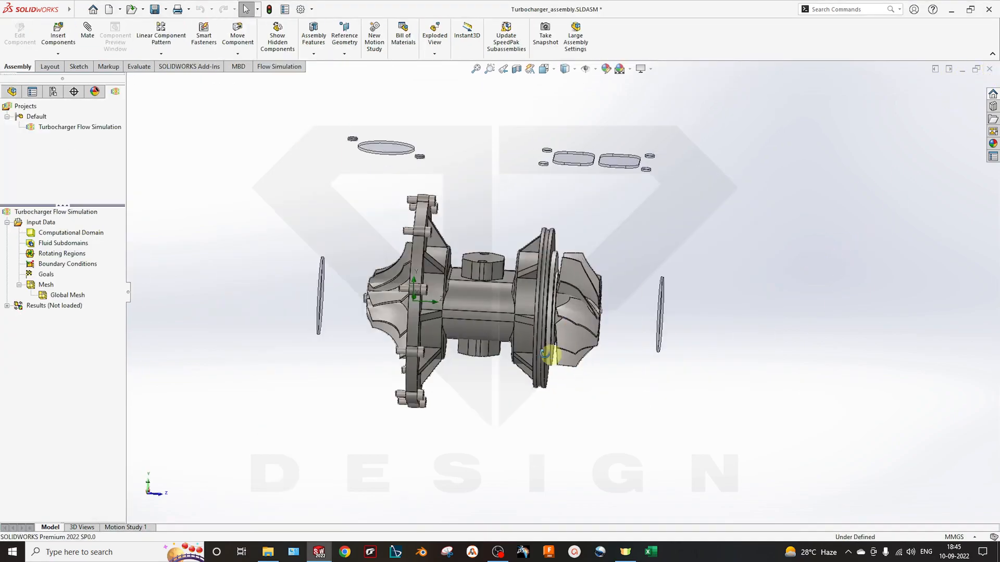
# - Edit the Rotating Region part in the context of the turbocharger assembly
pyautogui.click(12, 91)
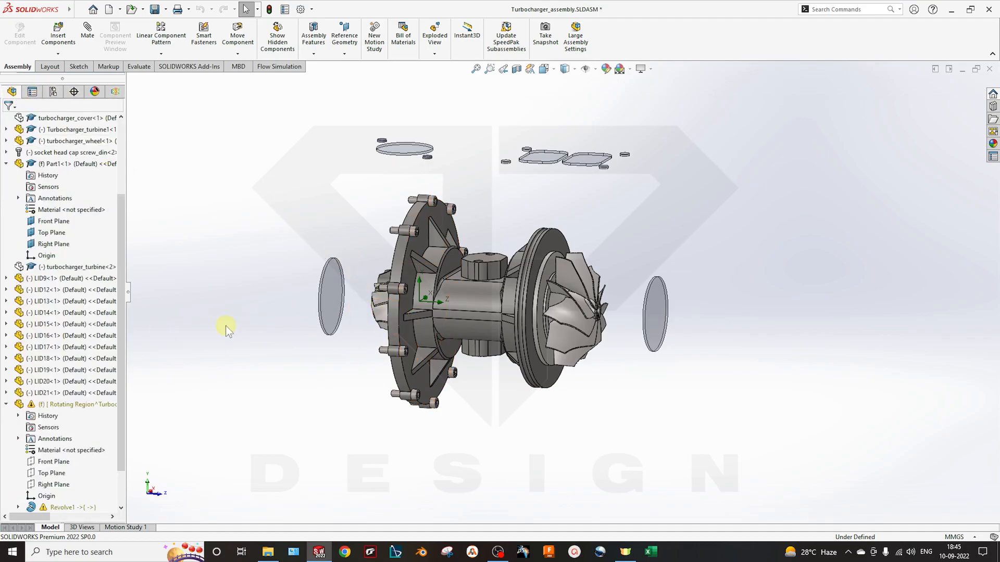
pyautogui.scroll(4, 496, 379)
pyautogui.scroll(-6, 557, 312)
pyautogui.moveTo(558, 311); pyautogui.dragTo(245, 325, button='middle')
pyautogui.scroll(2, 91, 261)
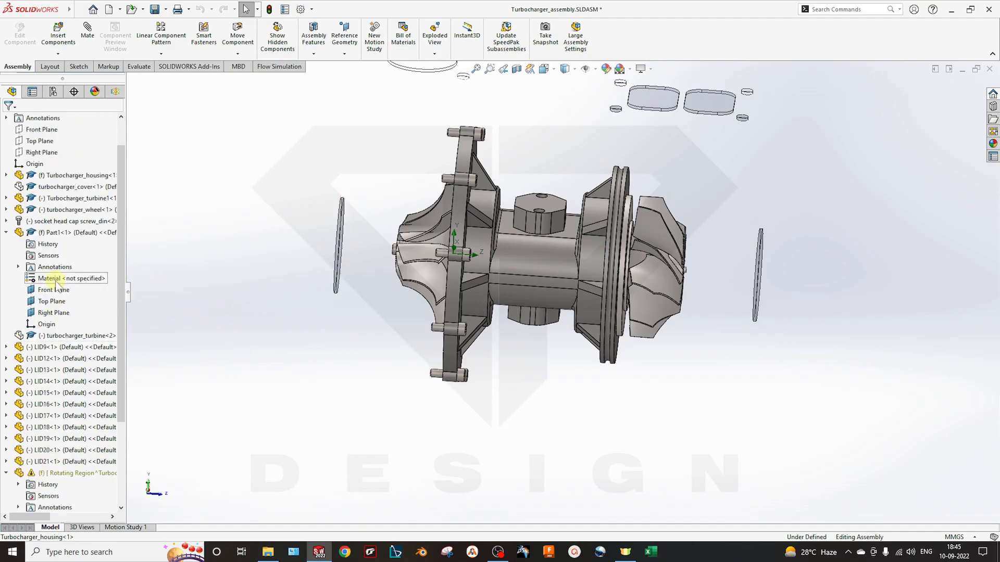
pyautogui.rightClick(70, 475)
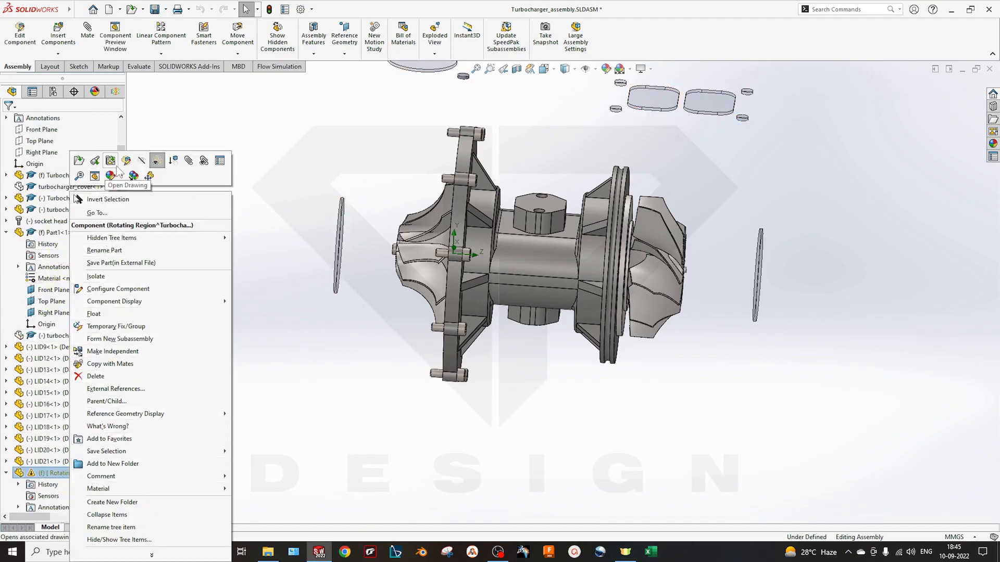
pyautogui.click(94, 161)
# - Expand the Rotating Region part's revolve feature and edit its sketch
pyautogui.scroll(4, 542, 319)
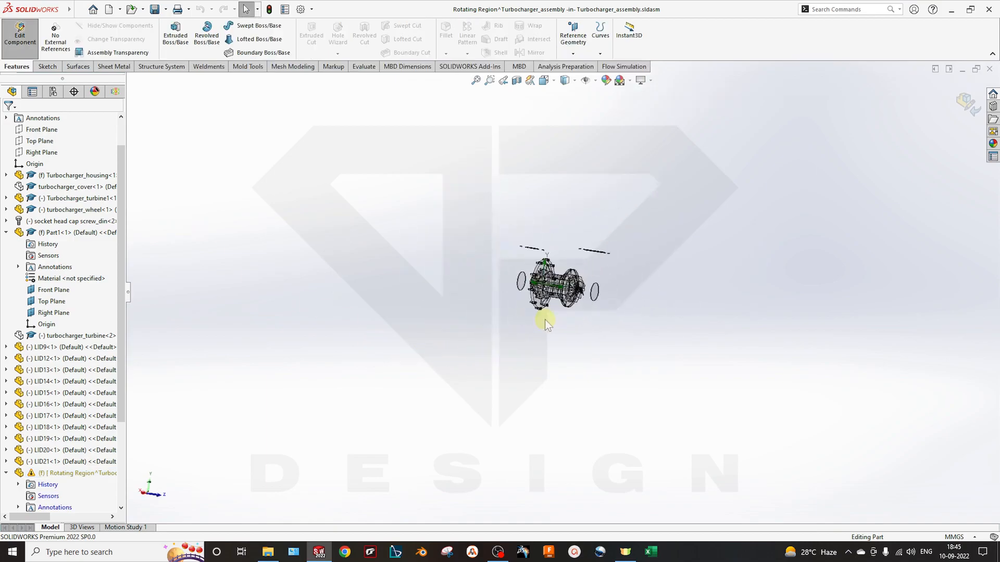
pyautogui.scroll(-3, 63, 469)
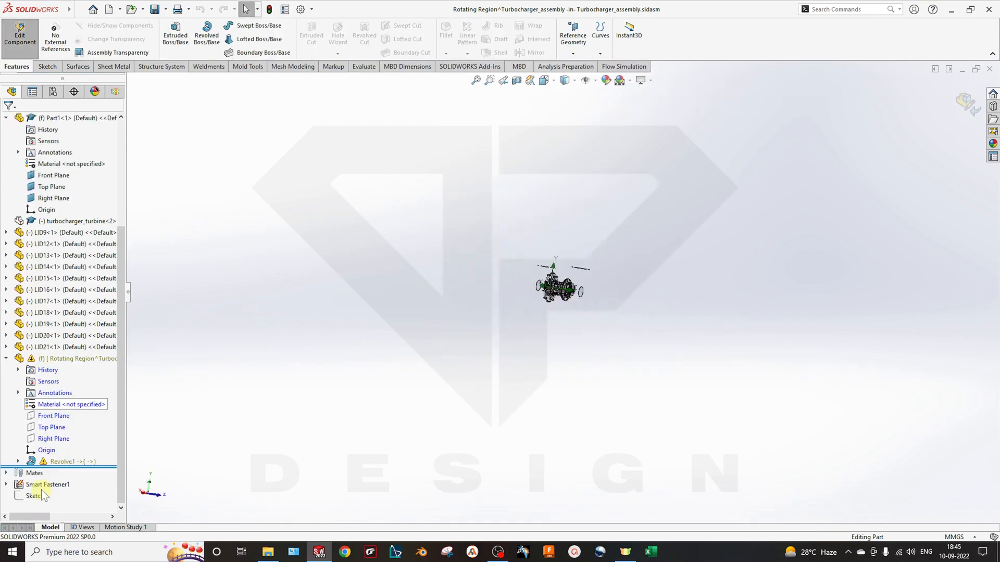
pyautogui.rightClick(58, 461)
pyautogui.click(17, 461)
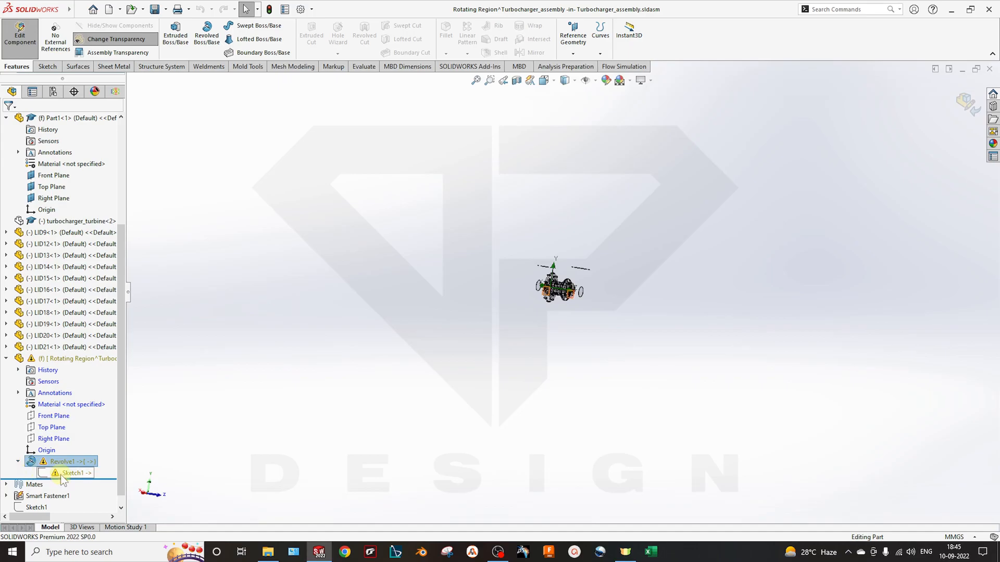
pyautogui.rightClick(48, 473)
pyautogui.click(86, 258)
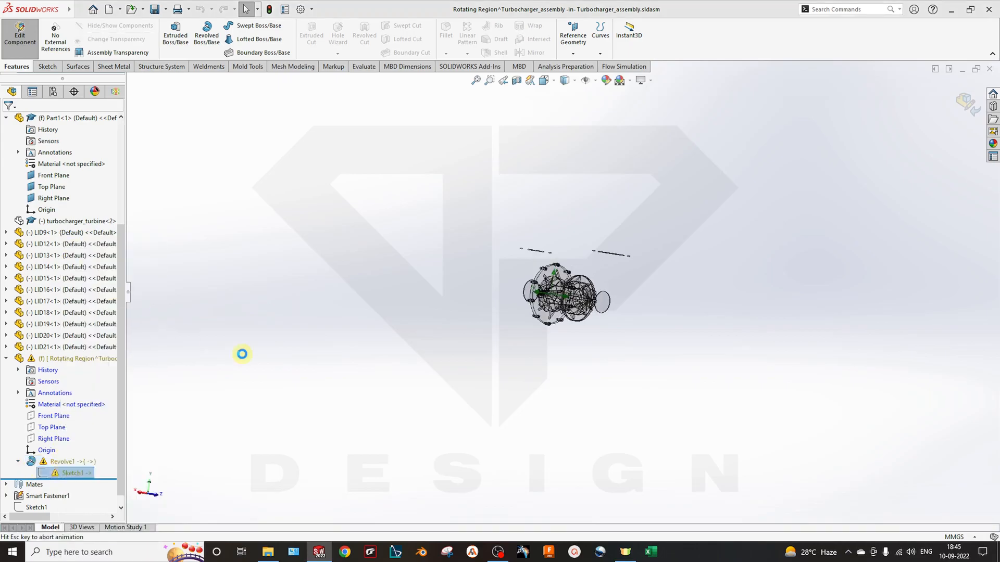
# - Delete the vertical 1.00 dimension of the turbine-side profile and move its lower edge down past the blade tips
pyautogui.scroll(-6, 399, 423)
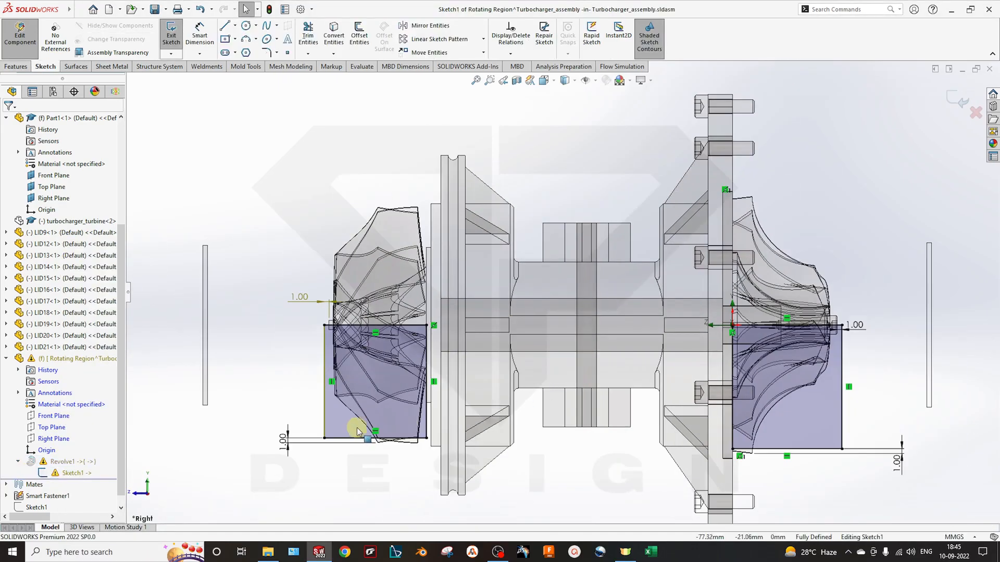
pyautogui.click(259, 417)
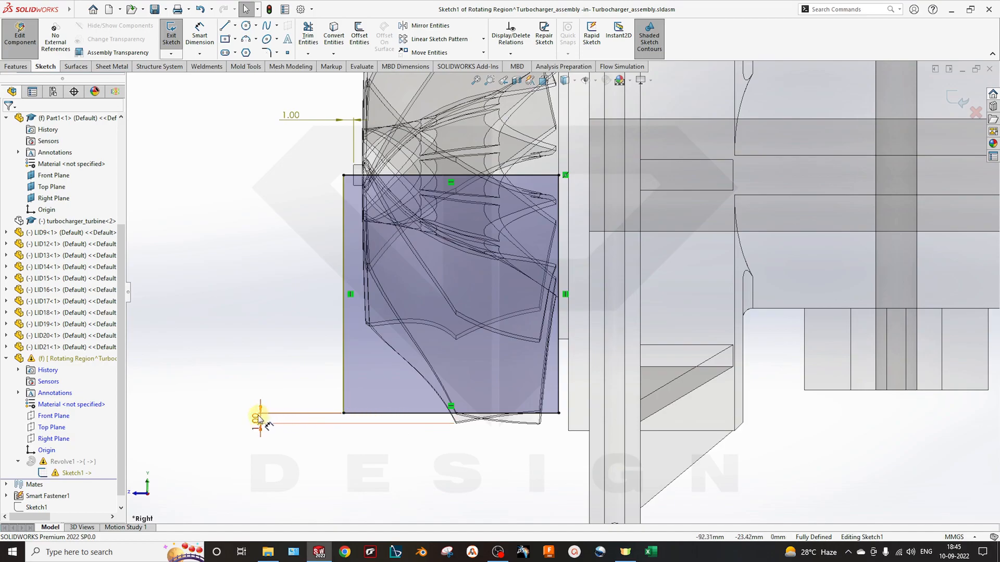
pyautogui.press('Delete')
pyautogui.moveTo(346, 416); pyautogui.dragTo(368, 432)
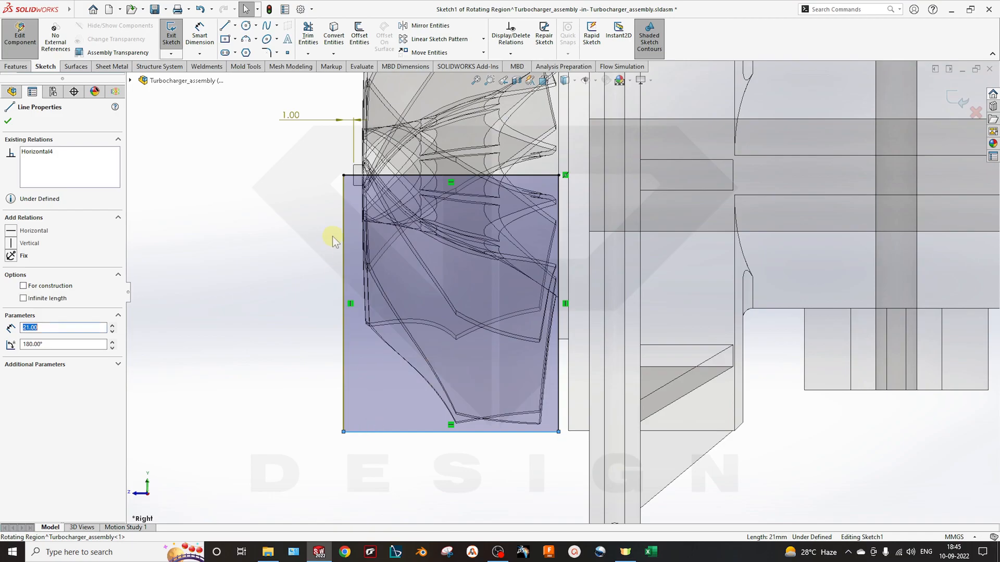
# - Delete the horizontal 1.00 dimension that locates the outer vertical edge of the turbine-side profile
pyautogui.click(343, 250)
pyautogui.click(42, 152)
pyautogui.press('Delete')
pyautogui.click(173, 209)
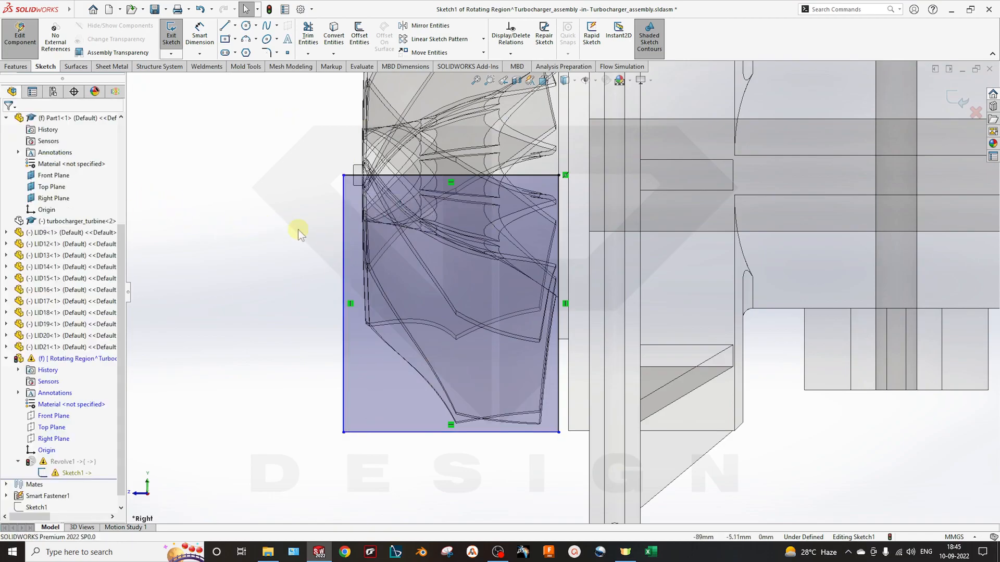
# - Exit the sketch and decline resetting both the computational domain and the mesh settings
pyautogui.click(958, 100)
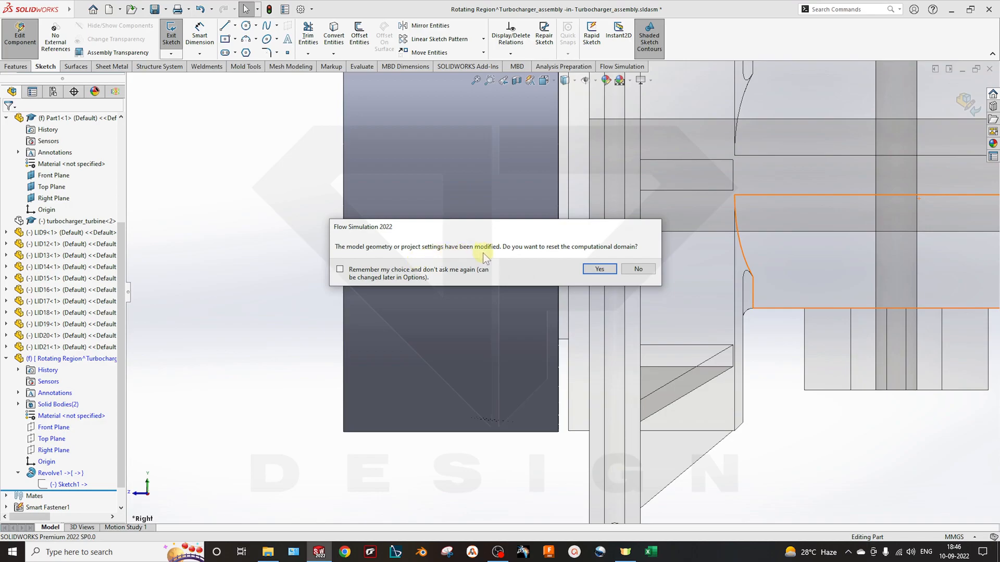
pyautogui.click(639, 269)
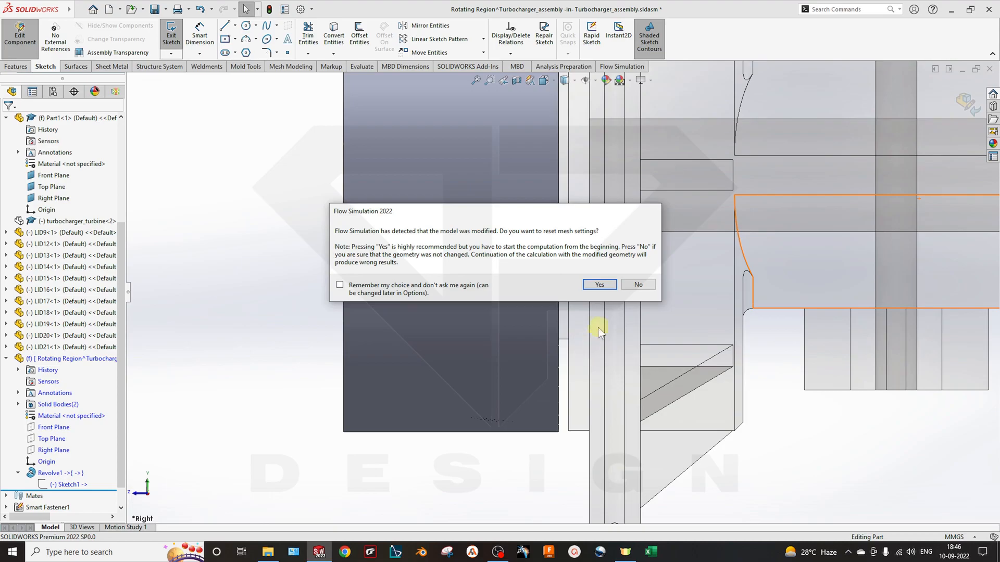
pyautogui.click(638, 285)
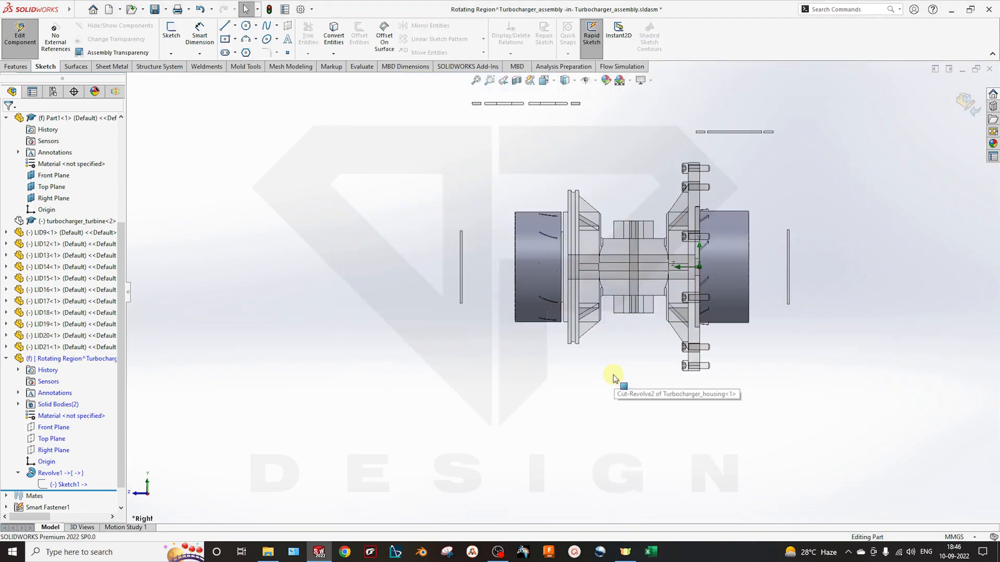
# - Finish editing the part and inspect the two revolved cylinders around the wheels in the assembly
pyautogui.moveTo(674, 320)
pyautogui.mouseDown(button='middle')
pyautogui.moveTo(700, 369)
pyautogui.moveTo(662, 418)
pyautogui.moveTo(887, 231)
pyautogui.mouseUp(button='middle')
pyautogui.click(966, 100)
pyautogui.moveTo(825, 357)
pyautogui.mouseDown(button='middle')
pyautogui.moveTo(648, 320)
pyautogui.moveTo(655, 375)
pyautogui.moveTo(625, 385)
pyautogui.mouseUp(button='middle')
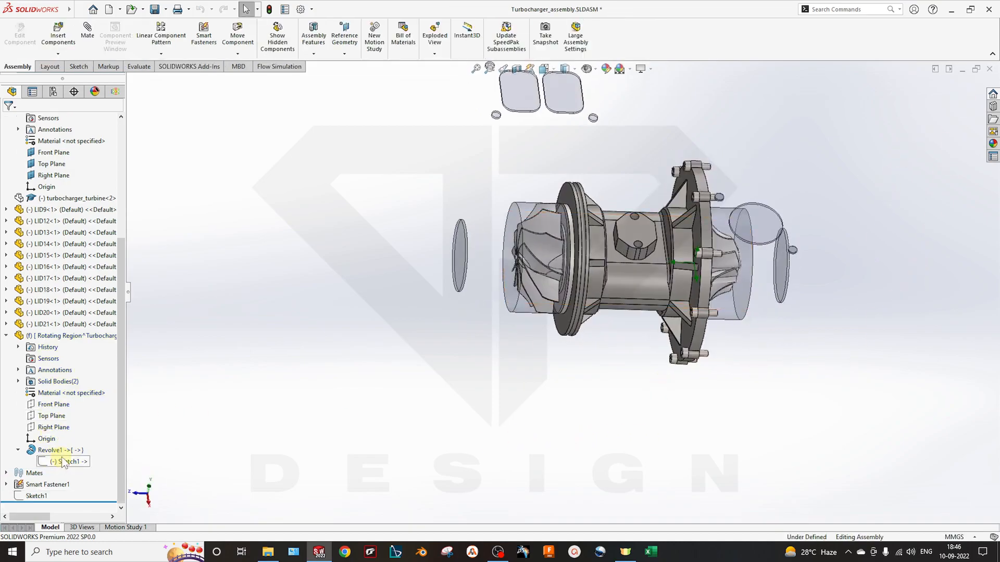
pyautogui.scroll(5, 64, 457)
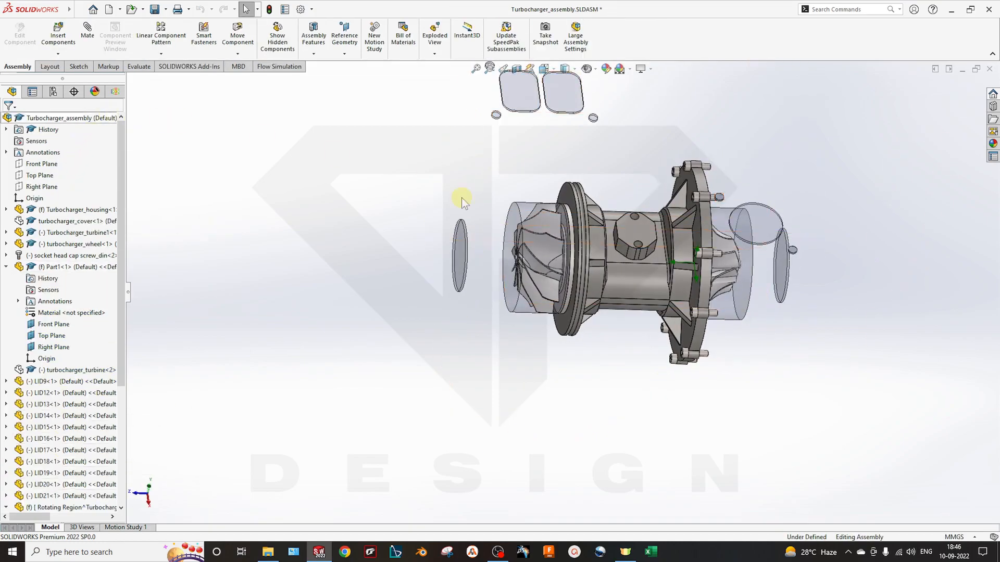
pyautogui.moveTo(686, 209); pyautogui.dragTo(567, 272, button='middle')
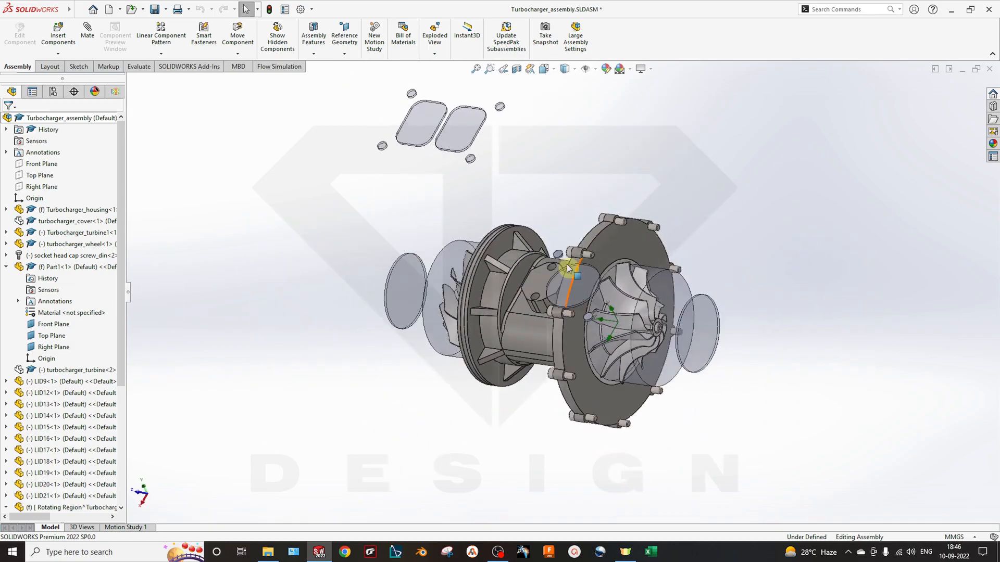
# - Insert a rotating region in the flow simulation project and assign the Rotating Region part with both cylinders to it
pyautogui.click(281, 66)
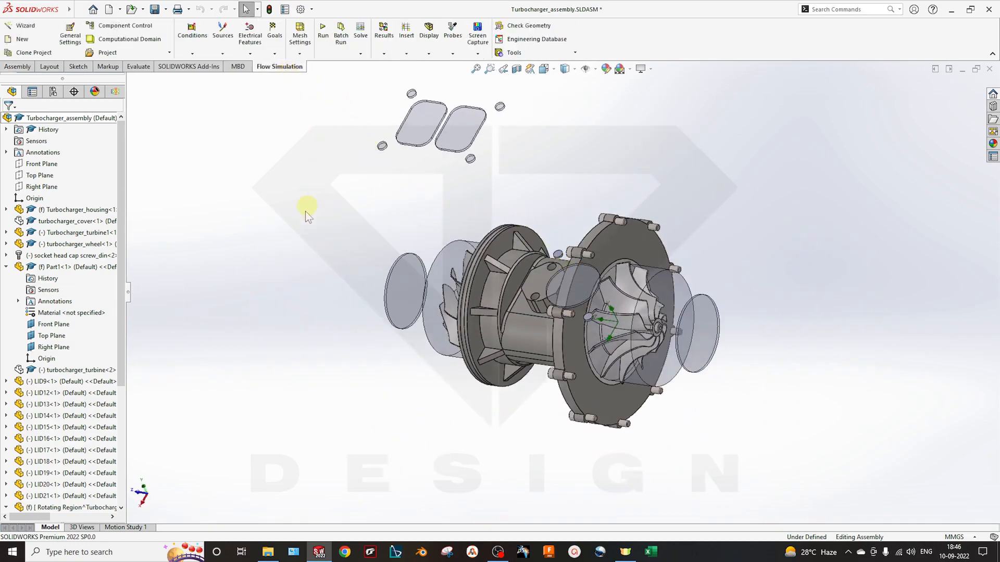
pyautogui.click(115, 93)
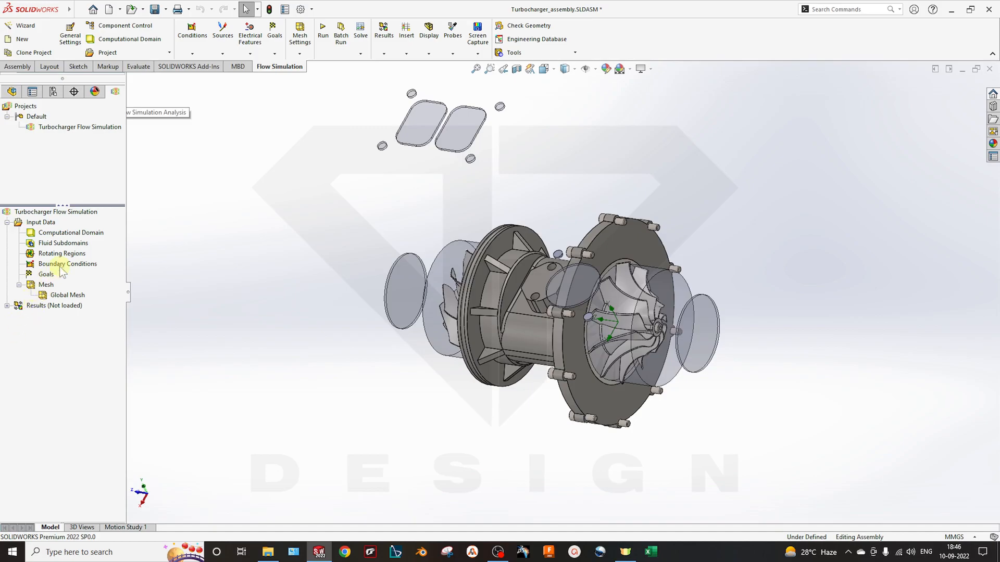
pyautogui.rightClick(46, 266)
pyautogui.rightClick(46, 258)
pyautogui.click(63, 266)
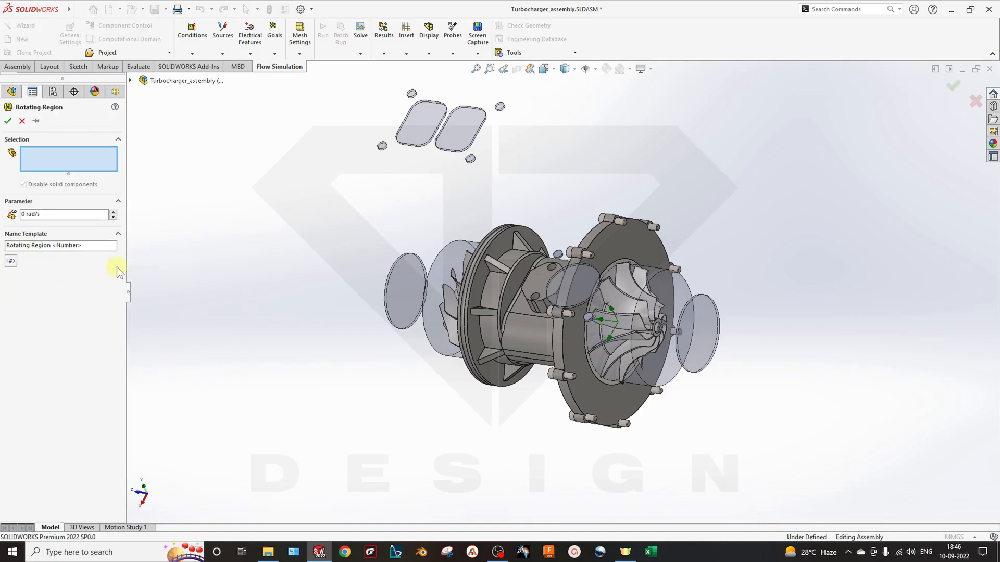
pyautogui.moveTo(607, 333); pyautogui.dragTo(687, 326, button='middle')
pyautogui.scroll(-5, 688, 325)
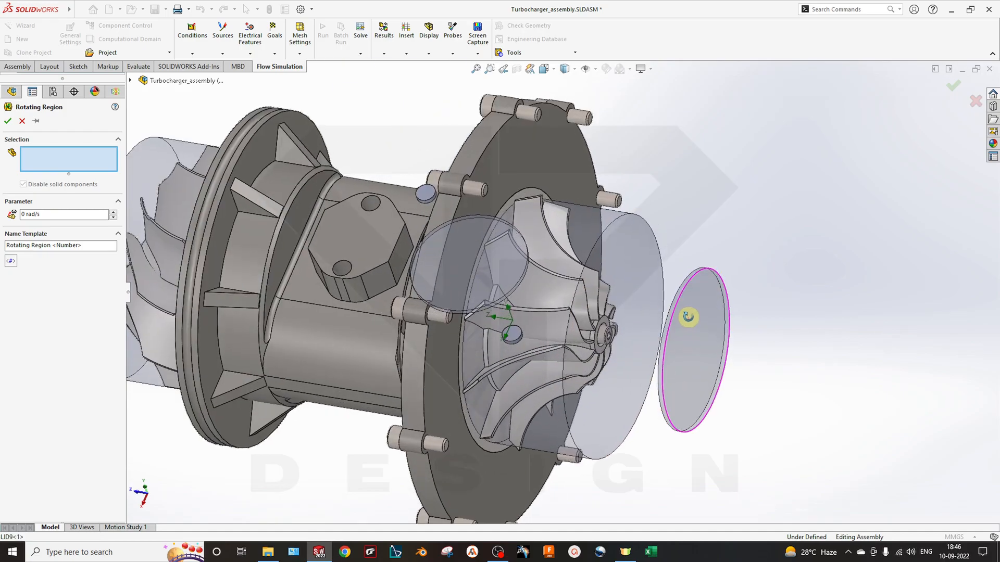
pyautogui.click(599, 229)
pyautogui.scroll(5, 643, 206)
pyautogui.moveTo(643, 205); pyautogui.dragTo(505, 354, button='middle')
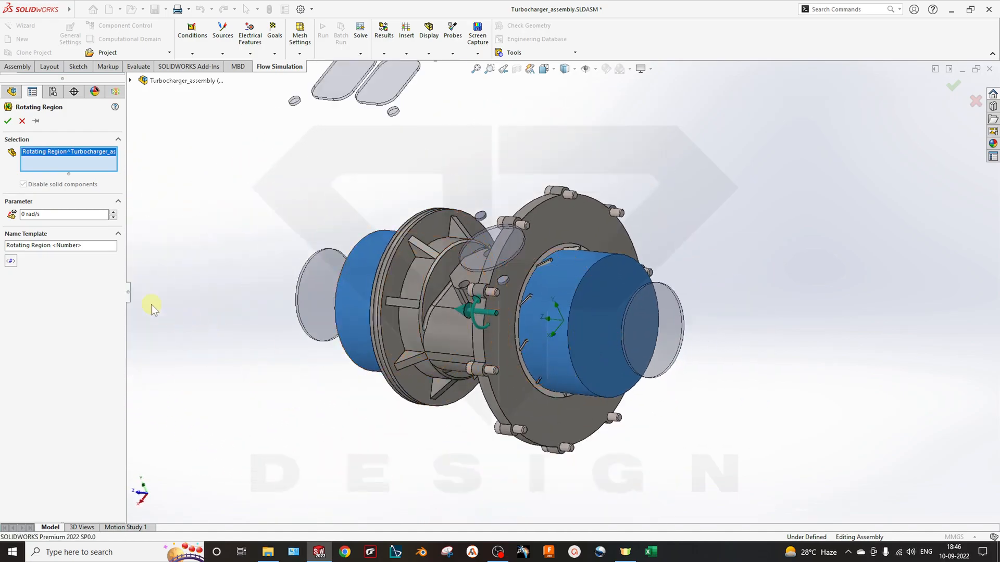
# - Set the new rotating region's angular velocity to 50 rad/s and create it
pyautogui.doubleClick(49, 214)
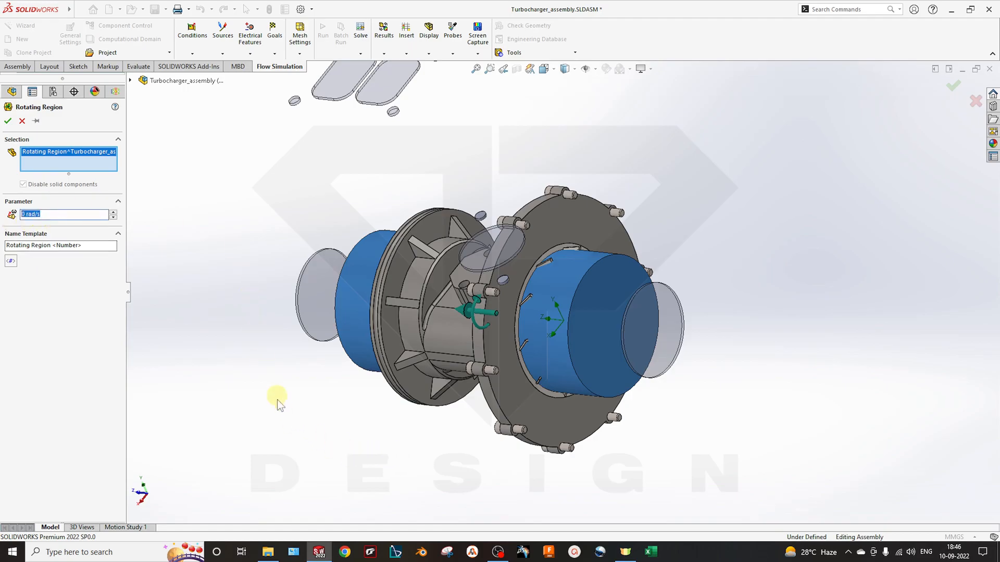
pyautogui.moveTo(289, 427); pyautogui.dragTo(116, 264, button='middle')
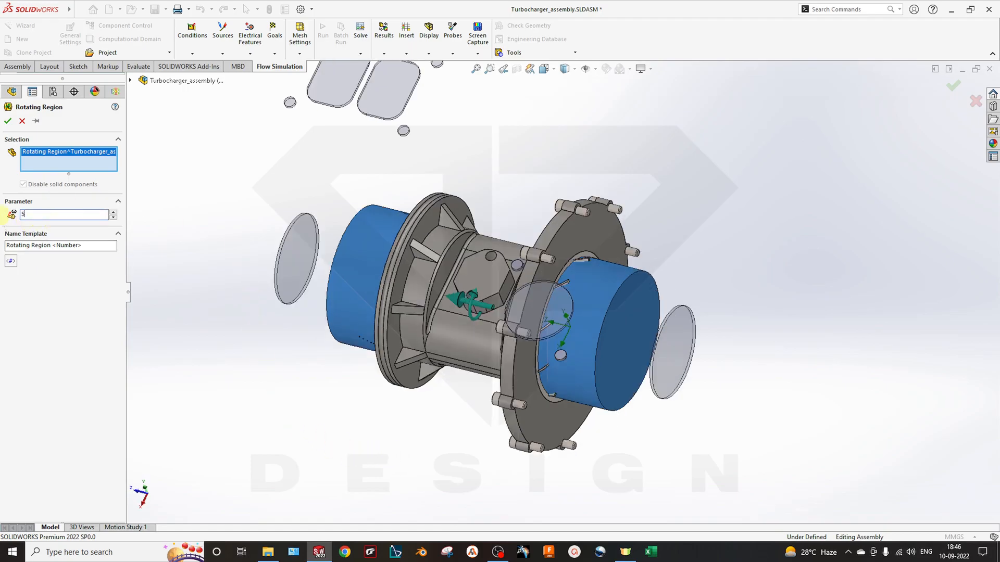
pyautogui.press('Return')
# - Edit the rotating region's definition and set its angular velocity to -100000 rpm
pyautogui.rightClick(52, 263)
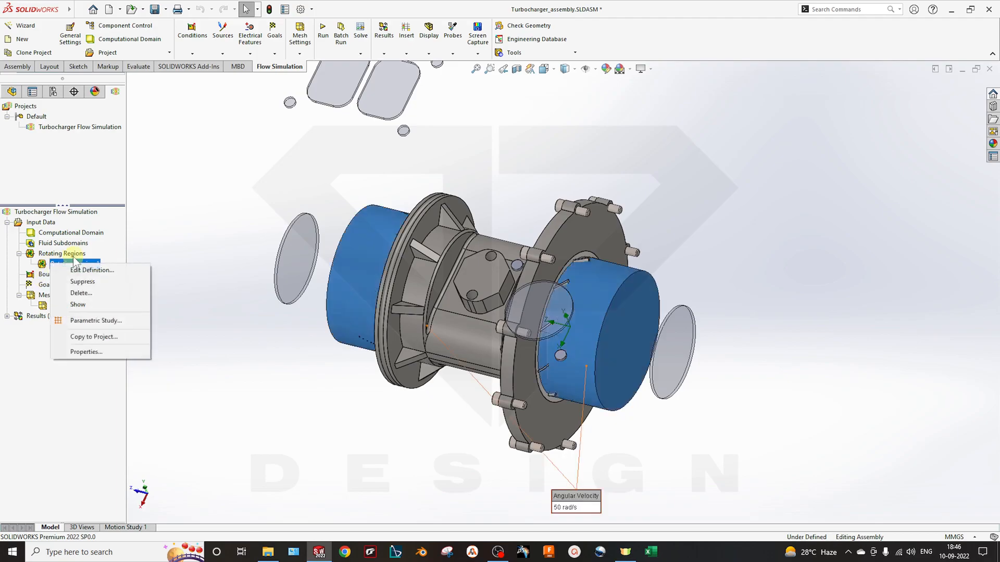
pyautogui.click(75, 270)
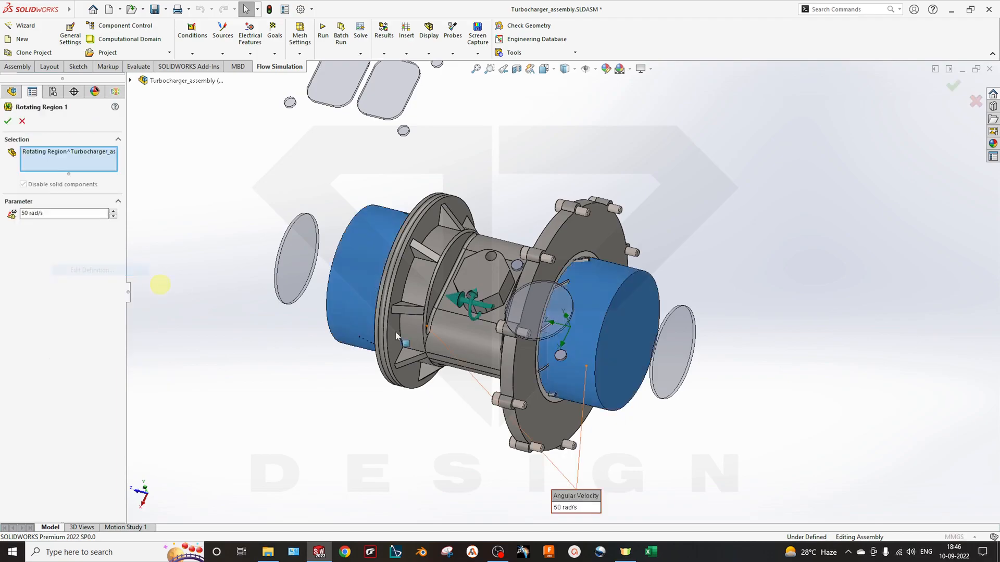
pyautogui.moveTo(413, 397); pyautogui.dragTo(471, 375, button='middle')
pyautogui.click(471, 330)
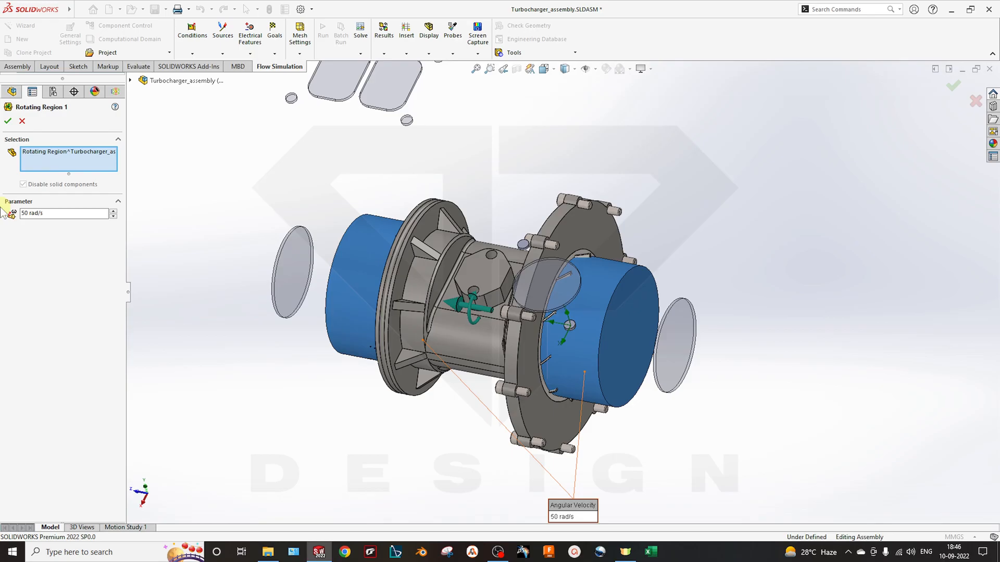
pyautogui.click(69, 214)
pyautogui.write('-100000r')
pyautogui.write('pm')
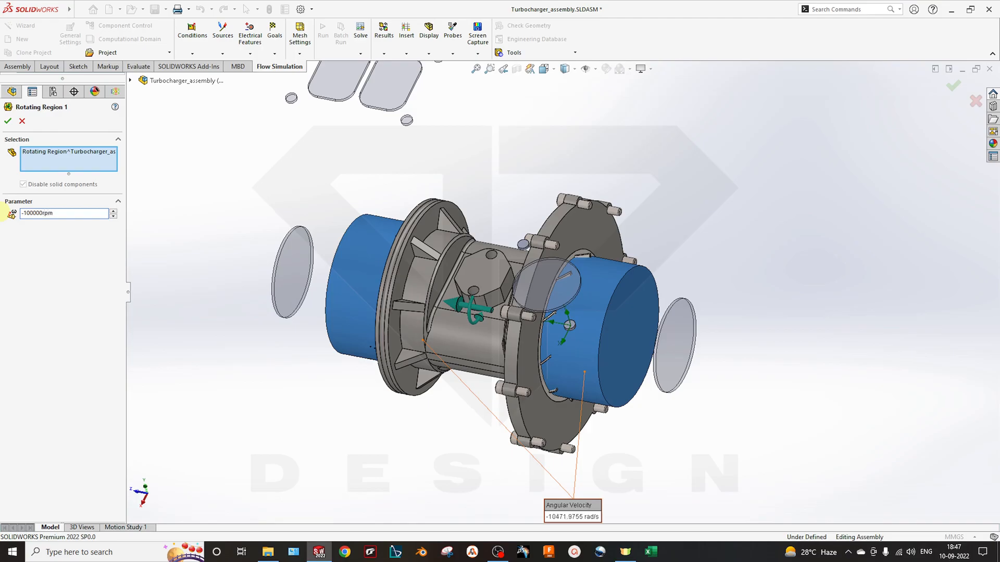
pyautogui.press('Return')
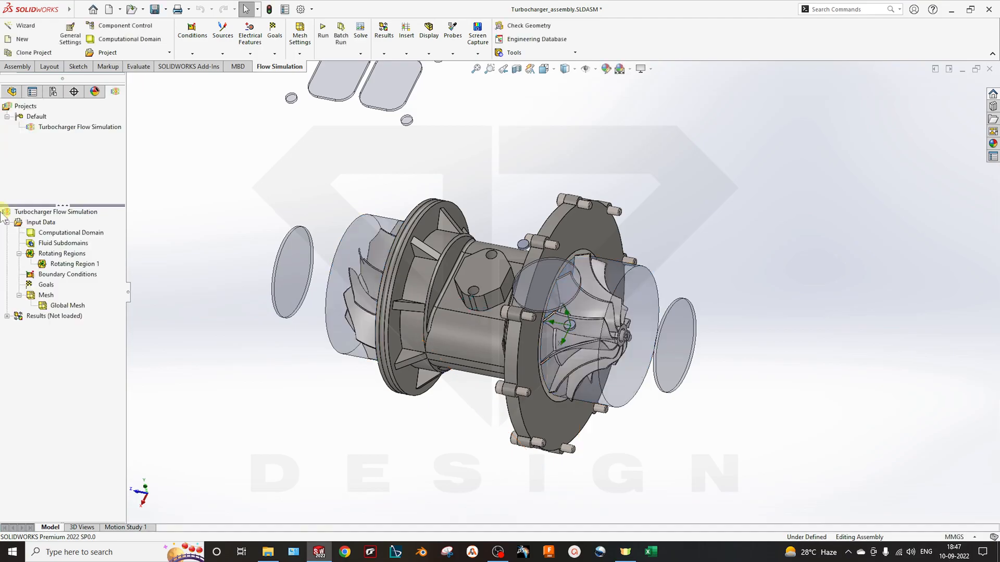
# - Check the rotation axis arrow on the rotating region and set its angular velocity to 100000 with a positive sign
pyautogui.rightClick(73, 264)
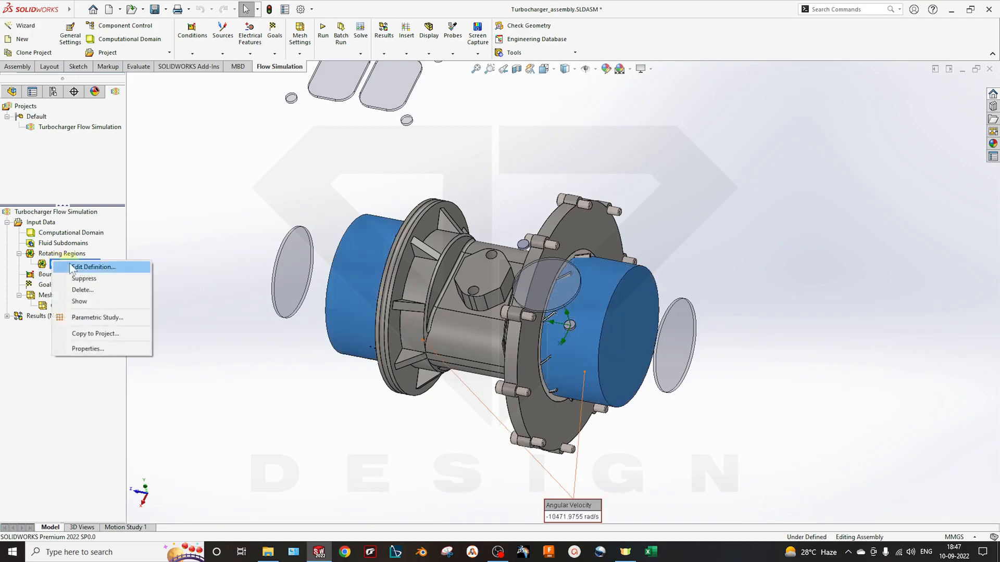
pyautogui.click(87, 271)
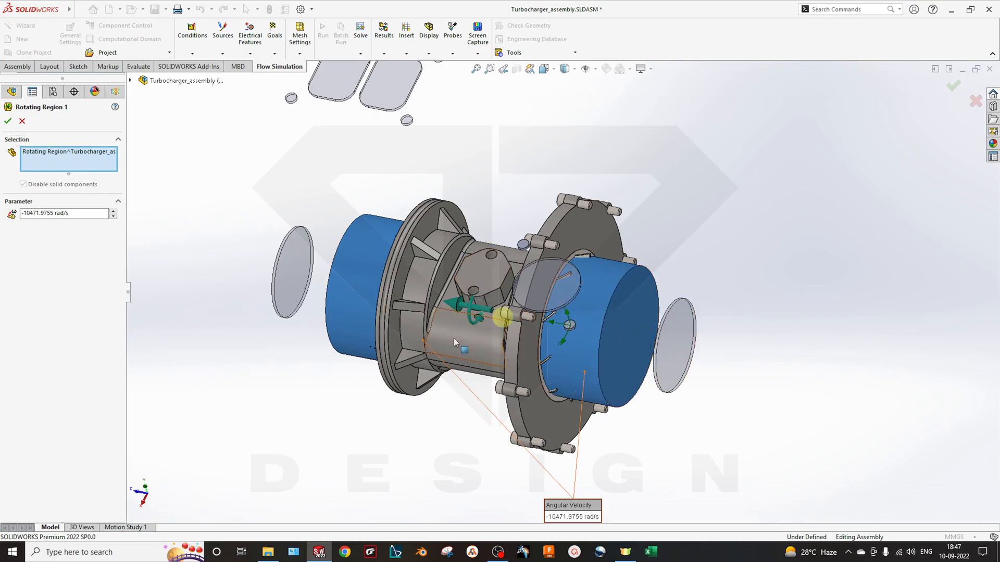
pyautogui.scroll(5, 447, 389)
pyautogui.scroll(-7, 479, 335)
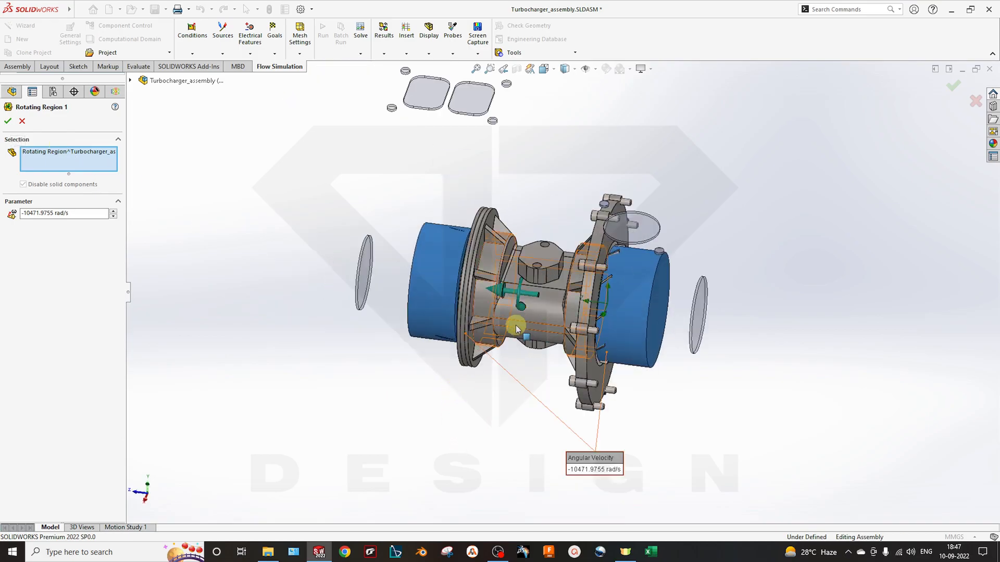
pyautogui.moveTo(541, 321); pyautogui.dragTo(536, 261, button='middle')
pyautogui.moveTo(73, 212); pyautogui.dragTo(3, 200)
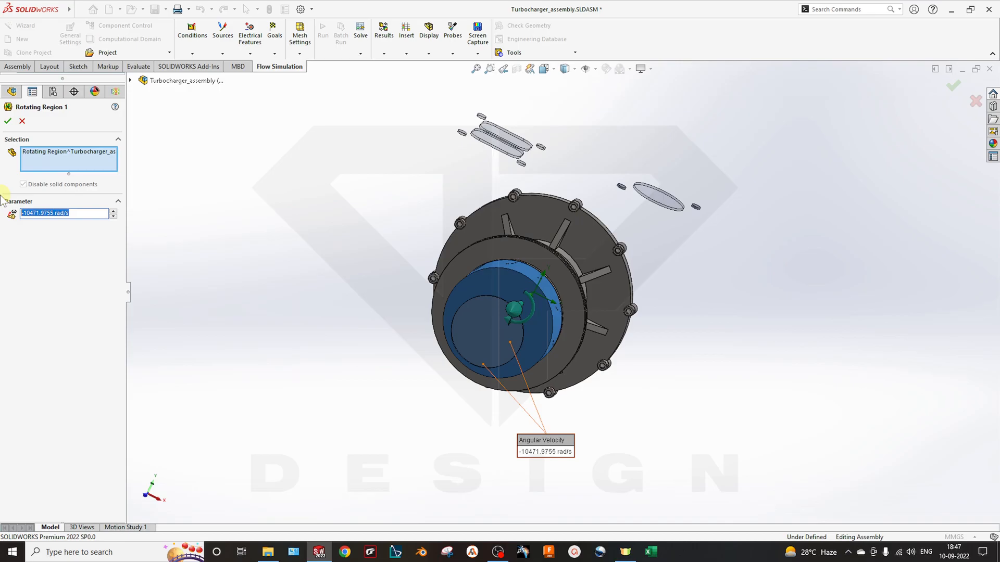
pyautogui.write('100000')
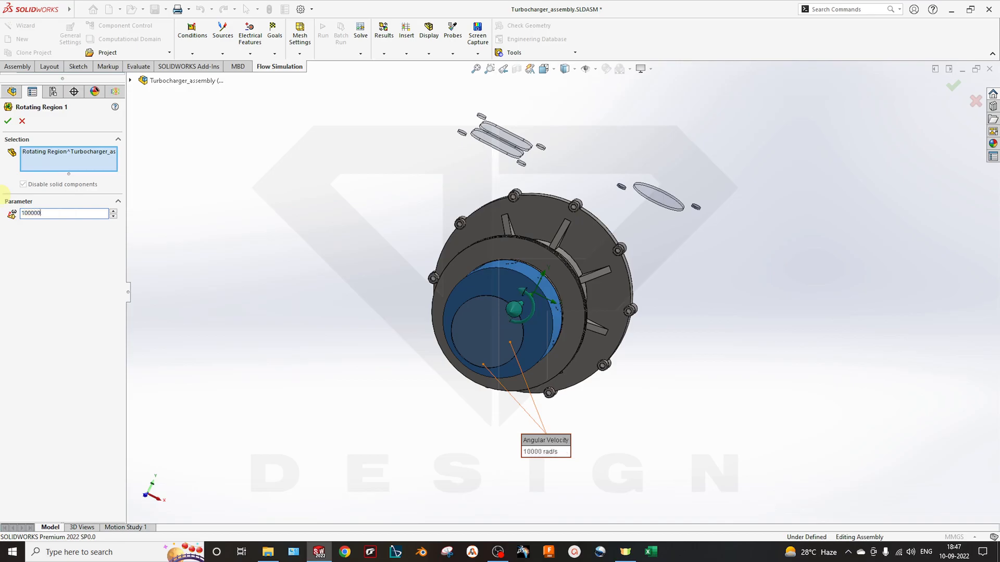
pyautogui.press('Return')
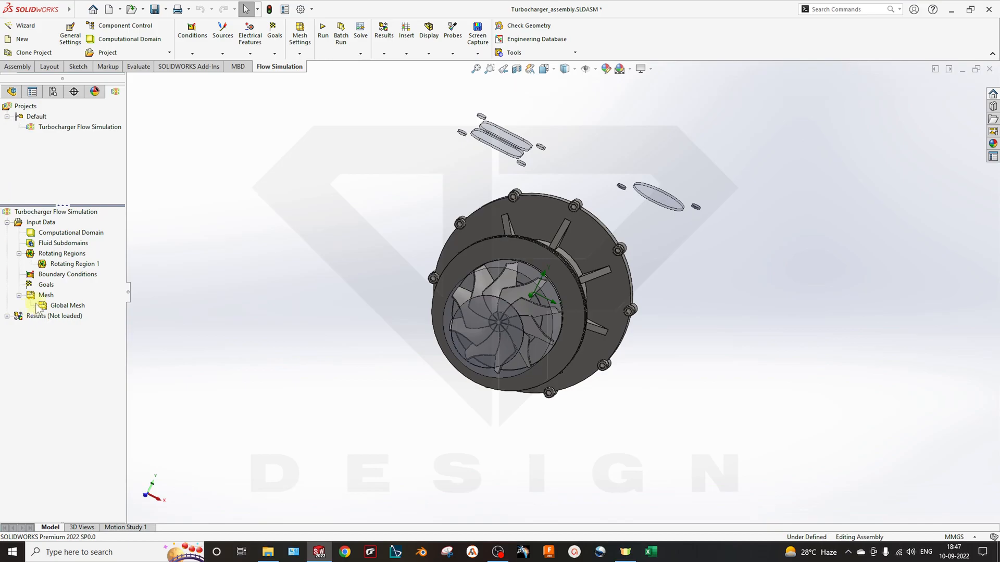
# - Reopen the rotating region's definition and examine the direction of its rotation axis arrow around both wheels
pyautogui.click(67, 264)
pyautogui.rightClick(61, 264)
pyautogui.click(98, 272)
pyautogui.moveTo(322, 350); pyautogui.dragTo(322, 374, button='middle')
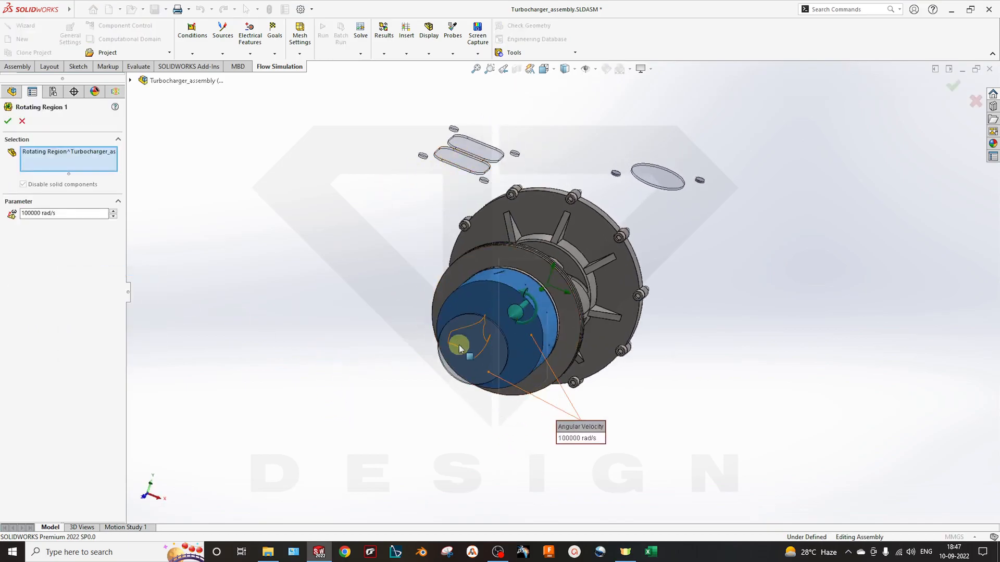
pyautogui.moveTo(504, 187); pyautogui.dragTo(446, 152, button='middle')
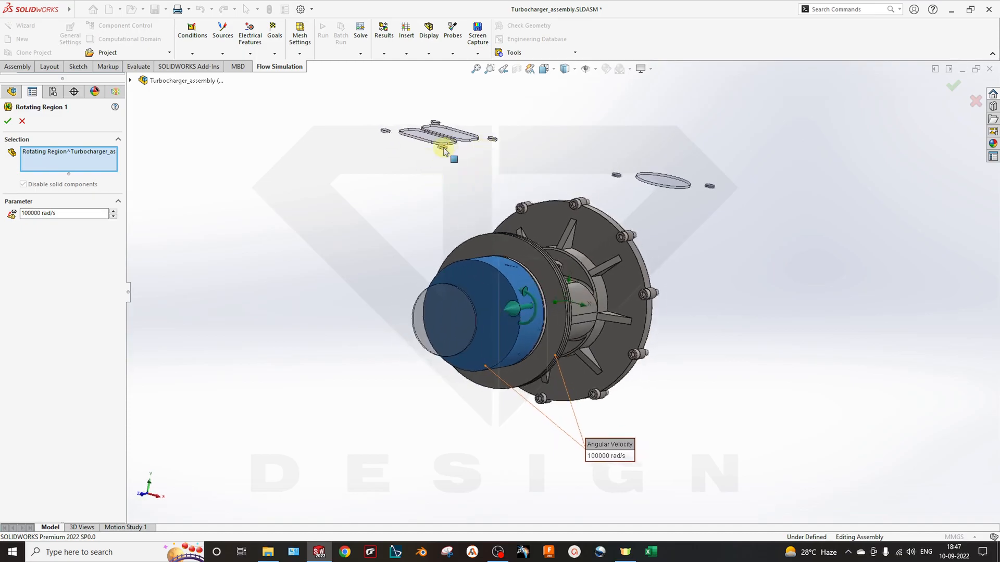
pyautogui.scroll(-5, 457, 196)
pyautogui.scroll(5, 698, 469)
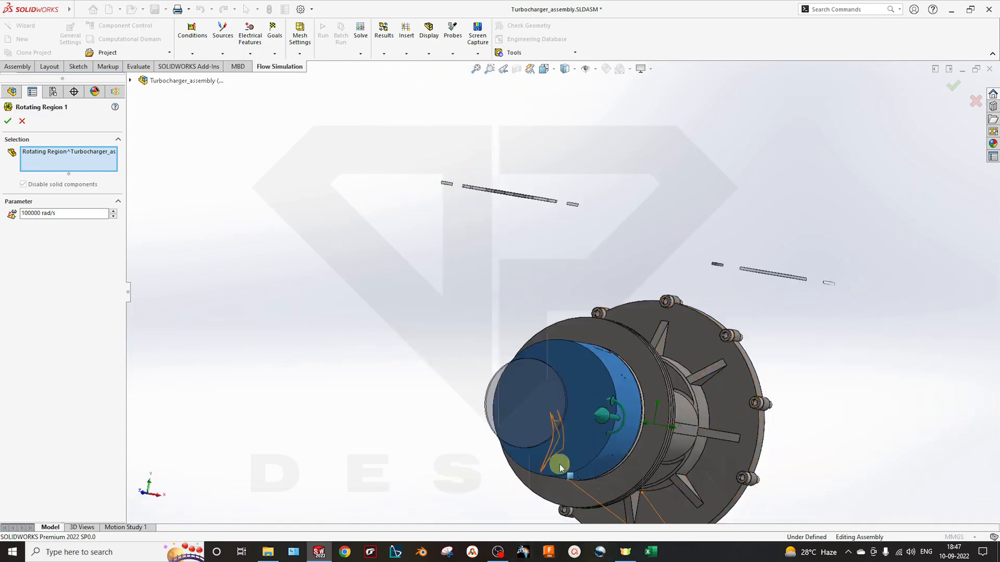
pyautogui.moveTo(561, 382); pyautogui.dragTo(489, 387, button='middle')
pyautogui.click(8, 121)
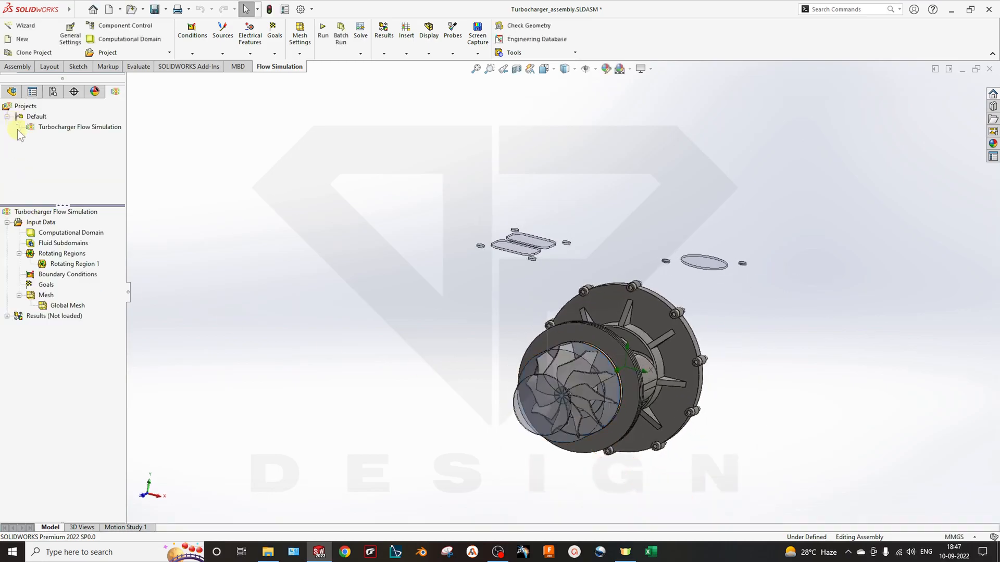
pyautogui.moveTo(630, 353); pyautogui.dragTo(583, 316, button='middle')
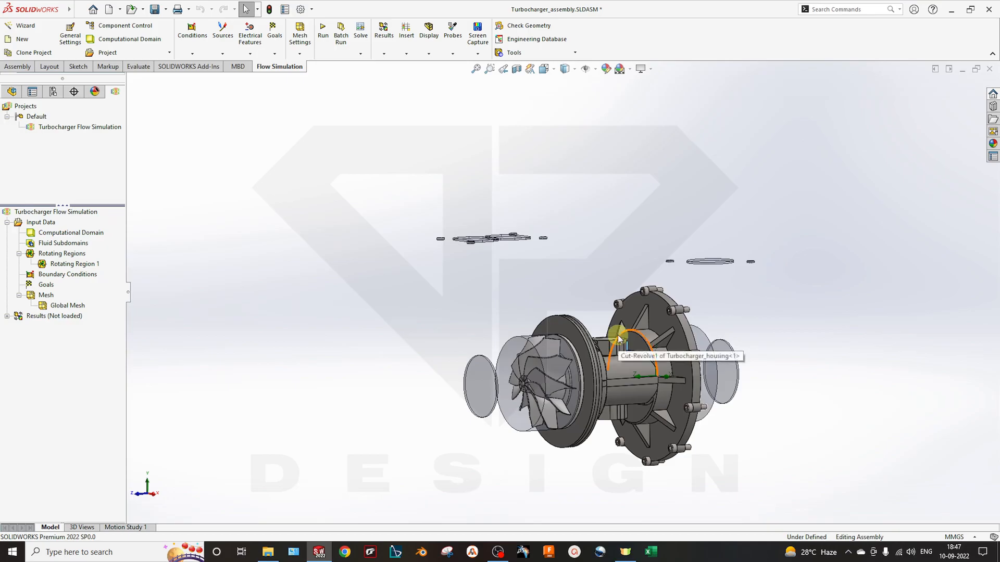
# - Insert an inlet mass flow boundary condition and assign the inner faces of the two oblong lids, LID1 and LID2
pyautogui.rightClick(69, 280)
pyautogui.click(106, 280)
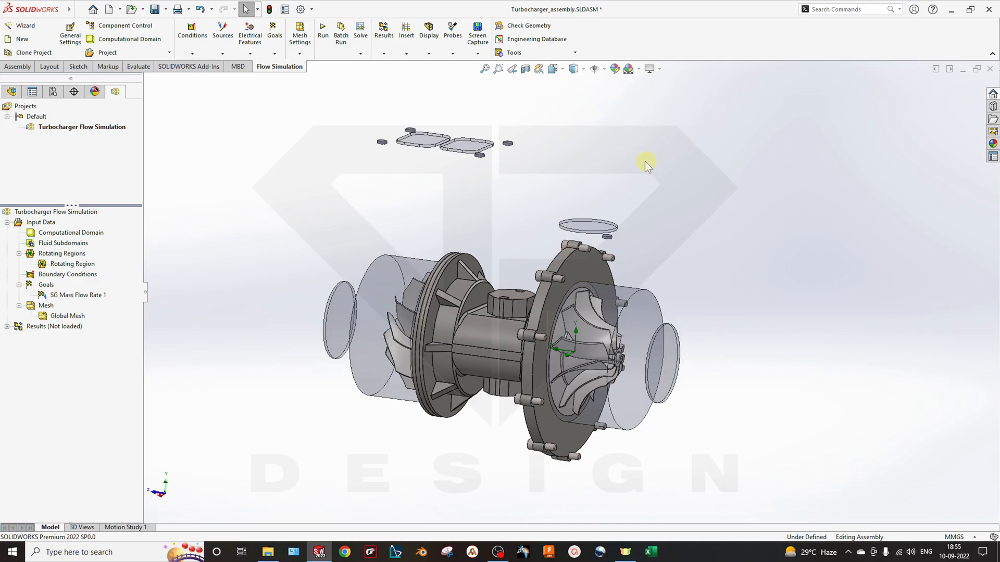
pyautogui.rightClick(79, 276)
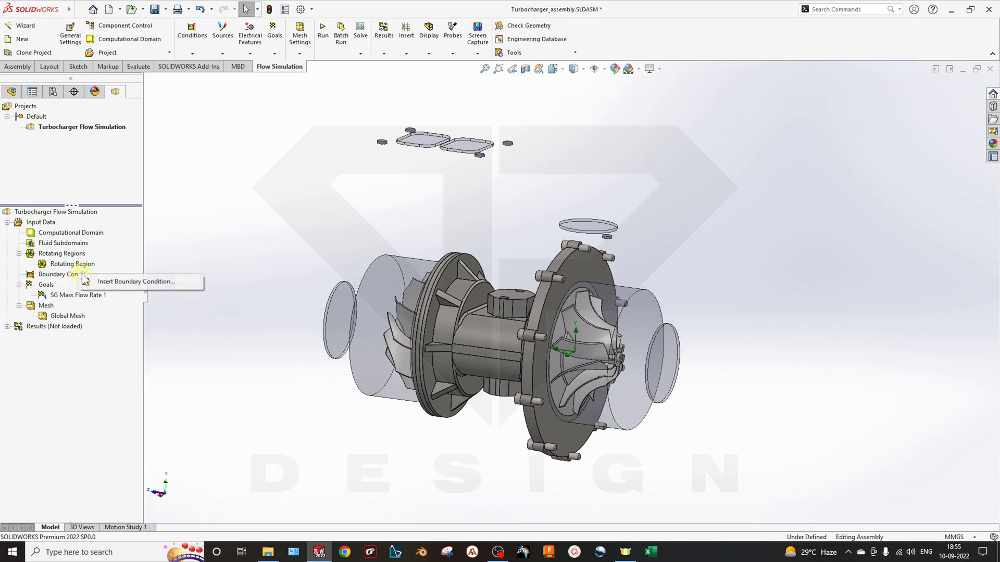
pyautogui.click(97, 281)
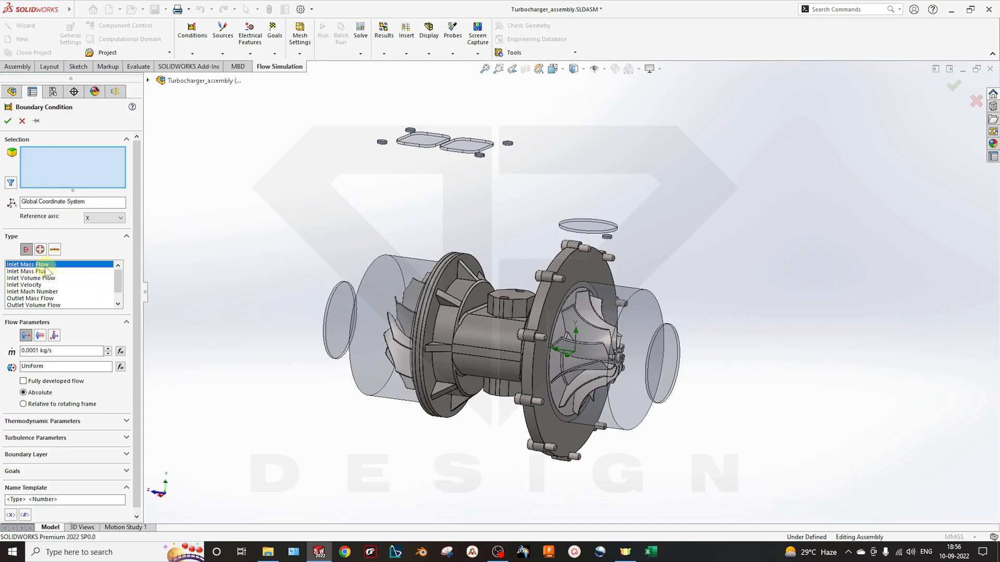
pyautogui.moveTo(300, 448); pyautogui.dragTo(415, 331, button='middle')
pyautogui.scroll(-3, 406, 259)
pyautogui.moveTo(405, 259); pyautogui.dragTo(330, 127, button='middle')
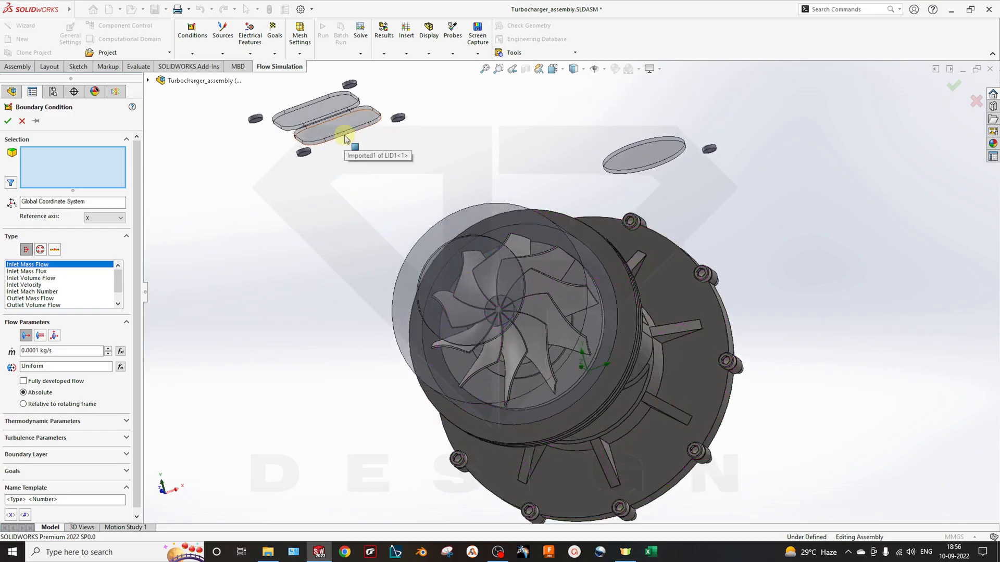
pyautogui.click(346, 139)
pyautogui.click(324, 103)
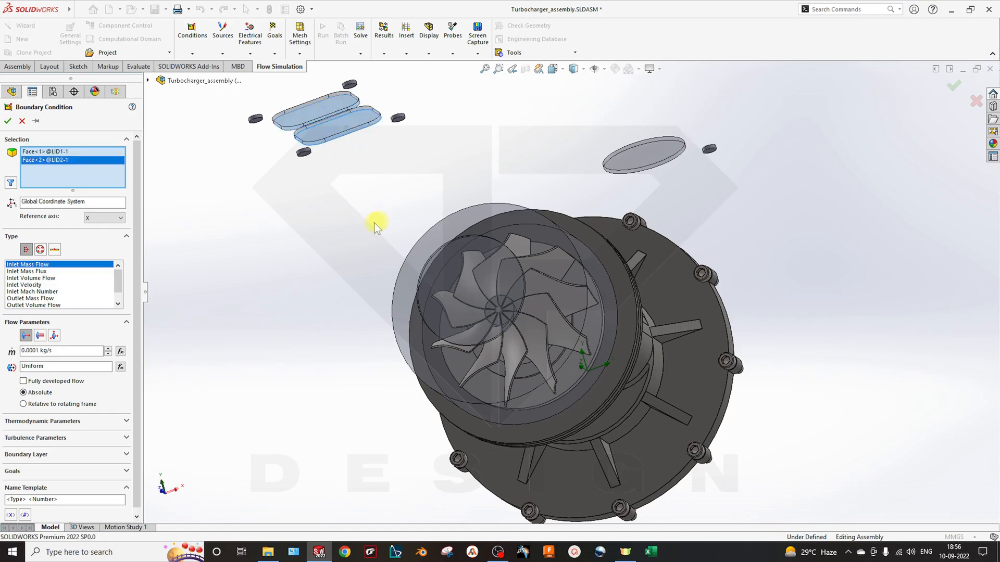
# - Set the mass flow rate for the two oblong inlet lids to 1 kg/s and create the condition
pyautogui.moveTo(379, 222); pyautogui.dragTo(364, 232, button='middle')
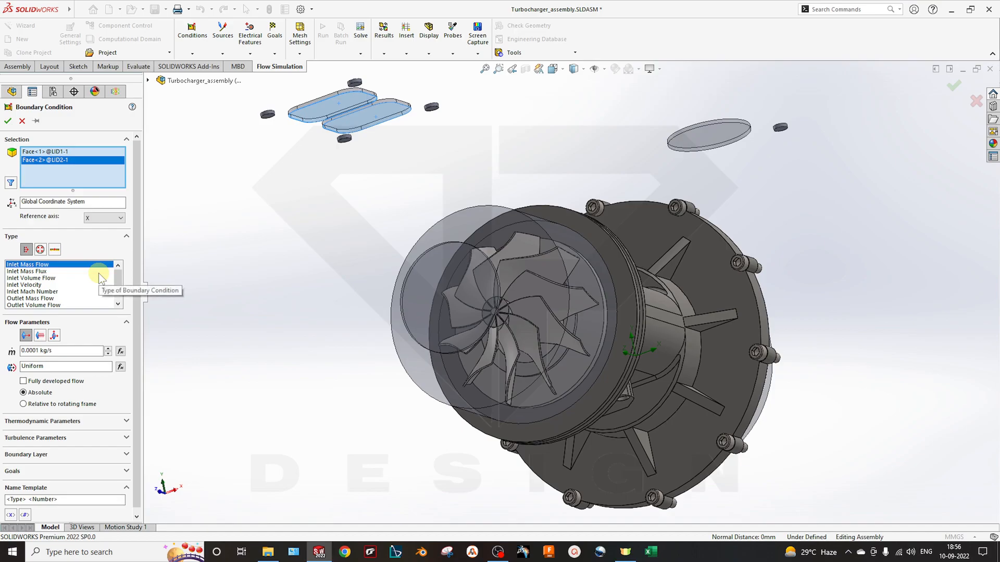
pyautogui.moveTo(74, 351); pyautogui.dragTo(1, 326)
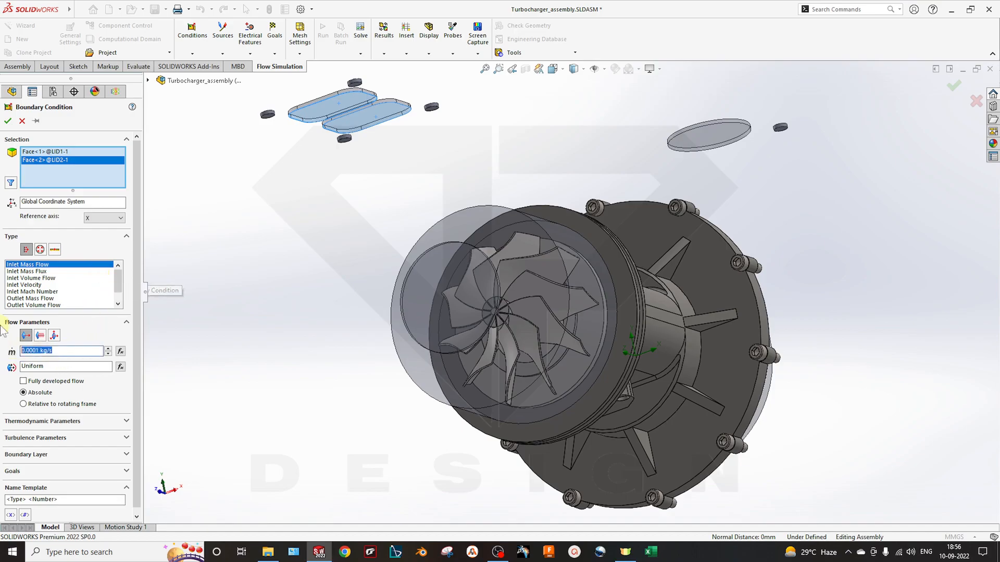
pyautogui.write('1')
pyautogui.press('Return')
# - Insert another boundary condition and assign the face of round lid LID11, at the end opposite the large bolted flange
pyautogui.moveTo(387, 296); pyautogui.dragTo(353, 339, button='middle')
pyautogui.rightClick(47, 286)
pyautogui.click(80, 282)
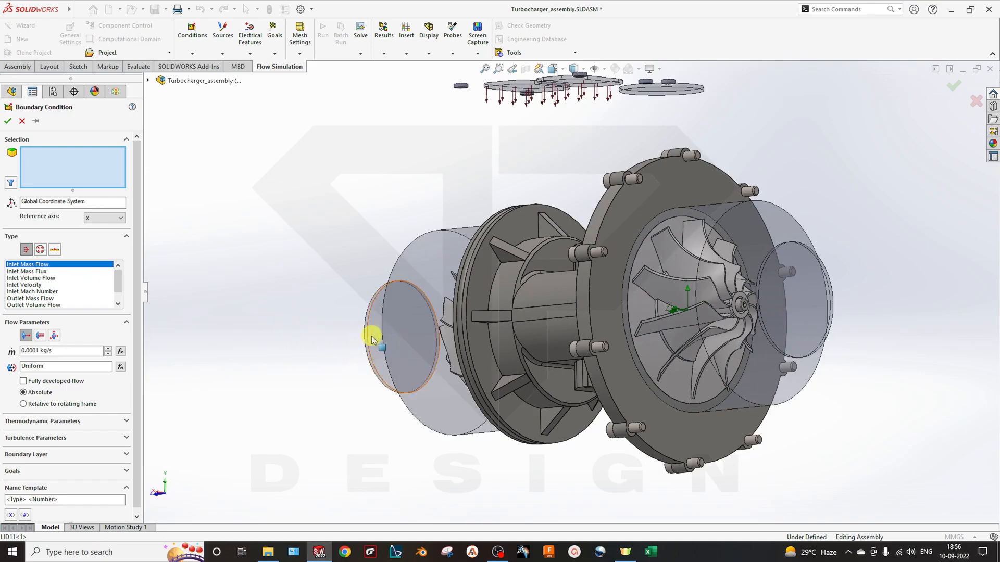
pyautogui.click(372, 336)
pyautogui.moveTo(330, 375); pyautogui.dragTo(250, 344, button='middle')
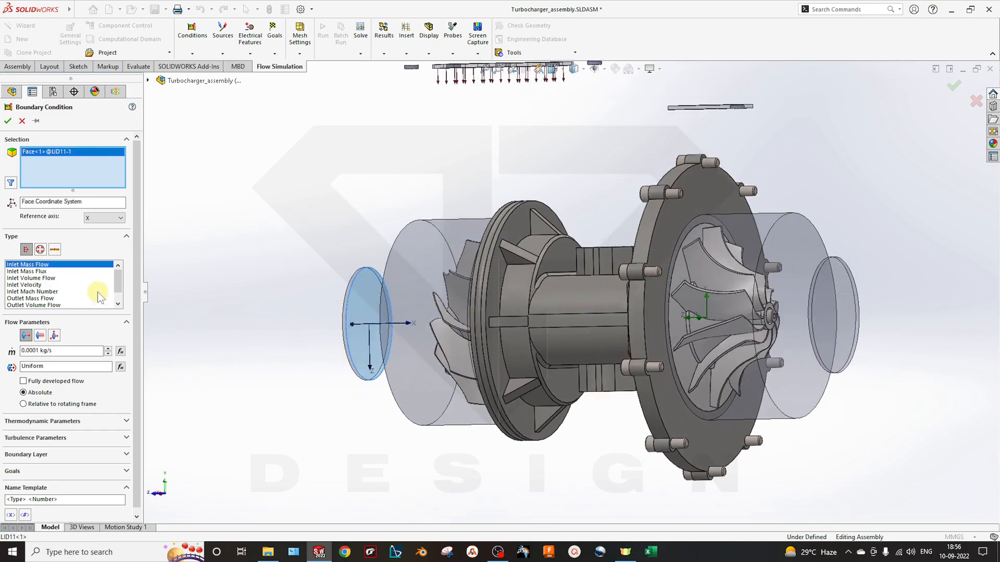
# - Make the LID11 condition a pressure opening of type Environment Pressure and create it
pyautogui.click(42, 249)
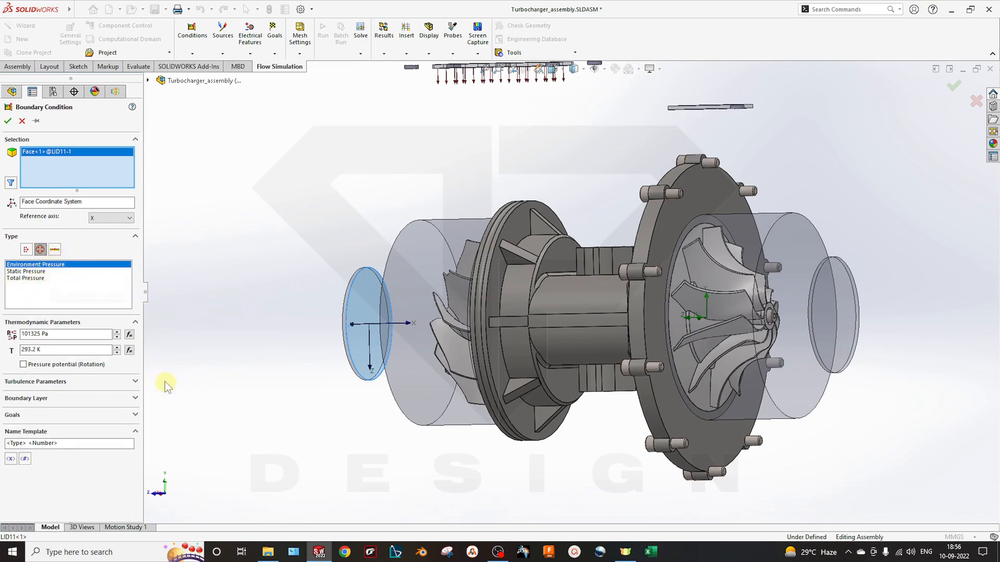
pyautogui.click(42, 272)
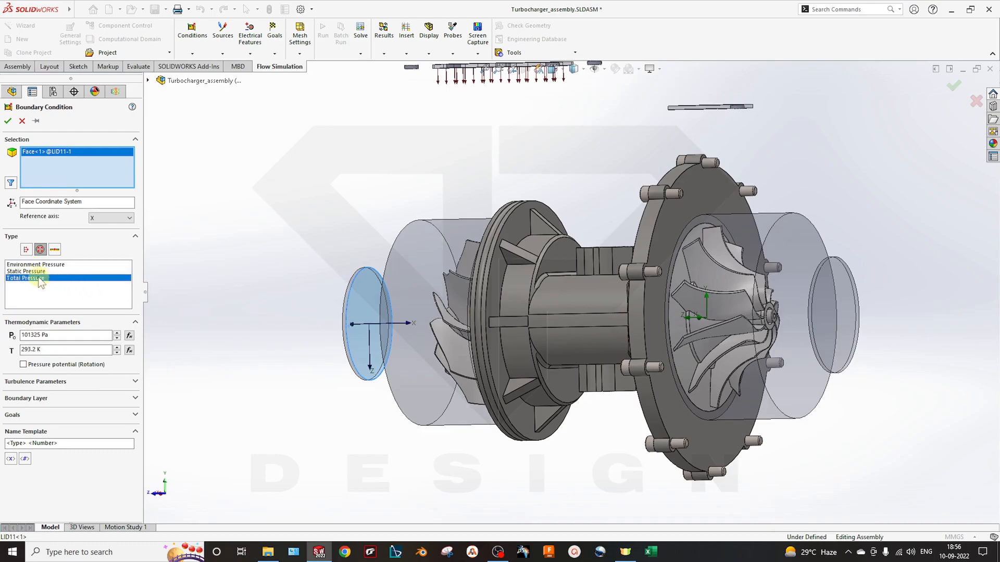
pyautogui.click(48, 278)
pyautogui.click(44, 265)
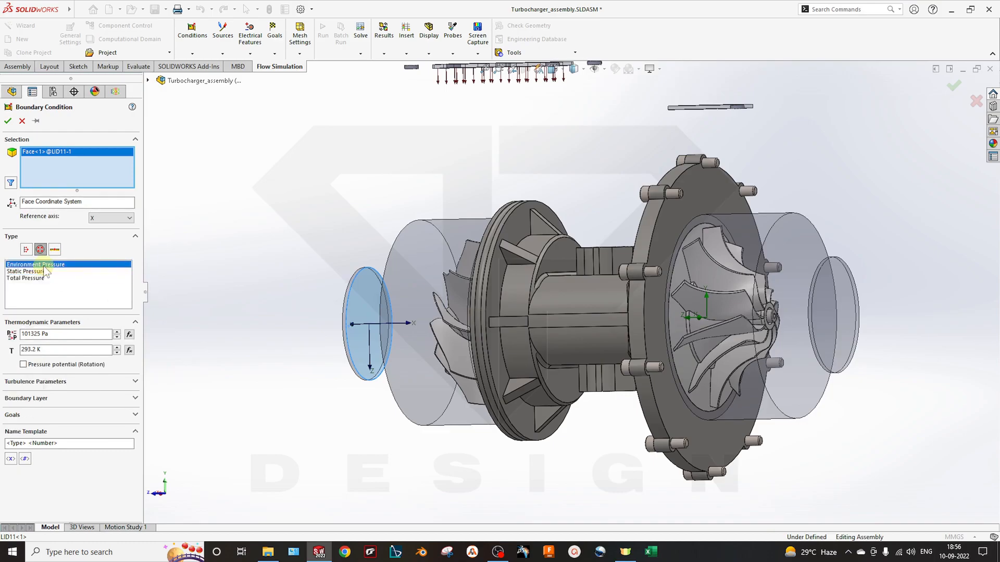
pyautogui.click(8, 121)
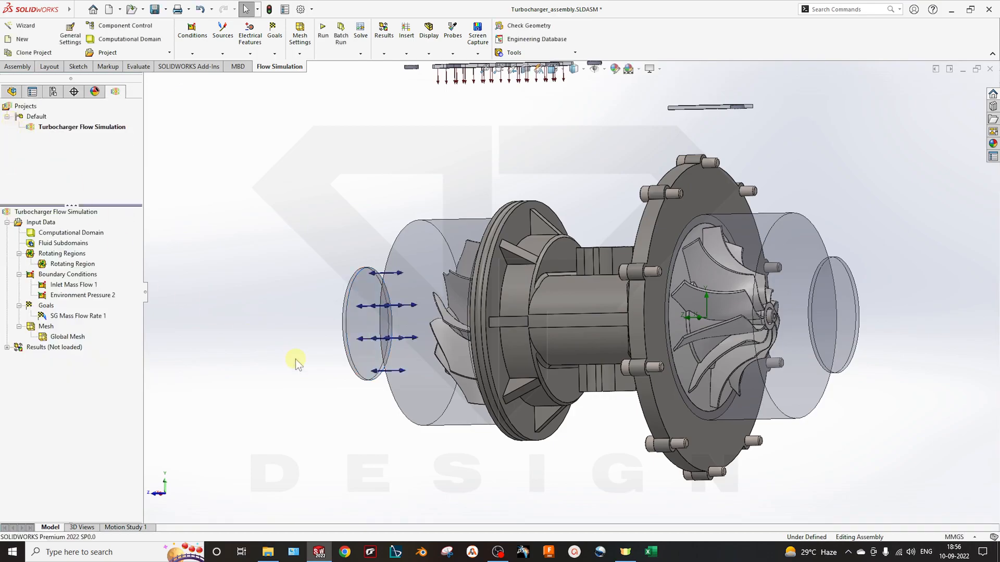
pyautogui.rightClick(51, 275)
pyautogui.click(75, 281)
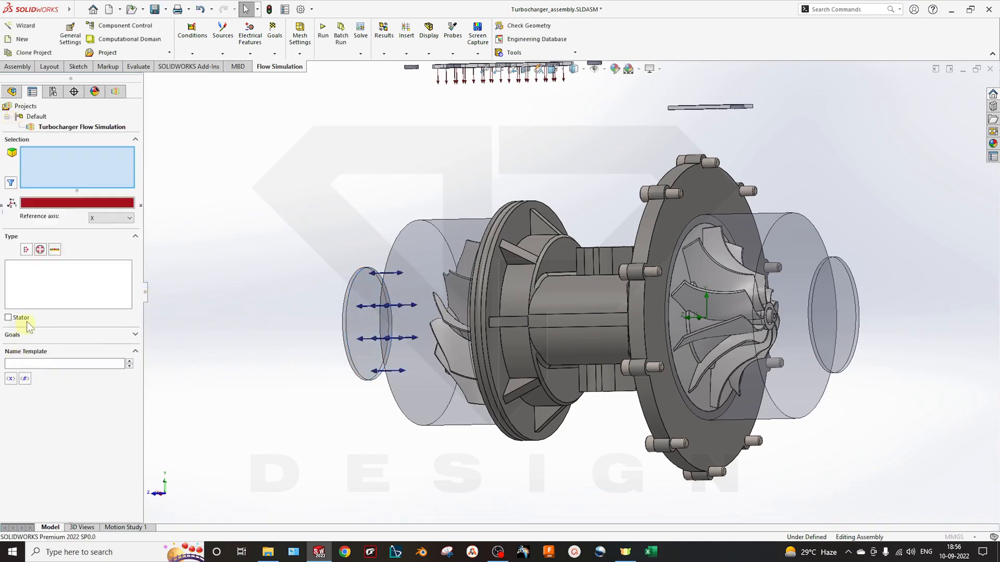
pyautogui.click(55, 249)
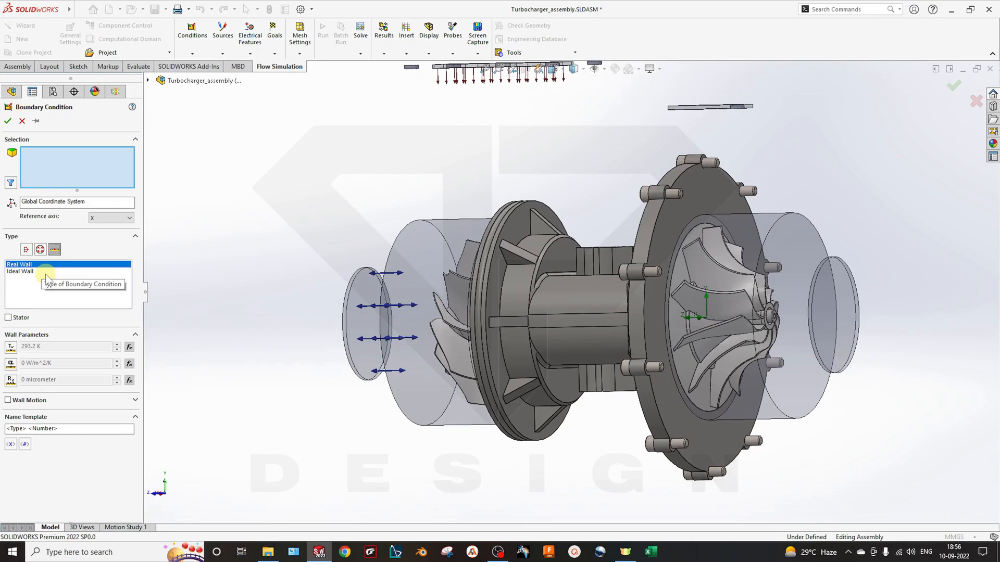
pyautogui.click(38, 272)
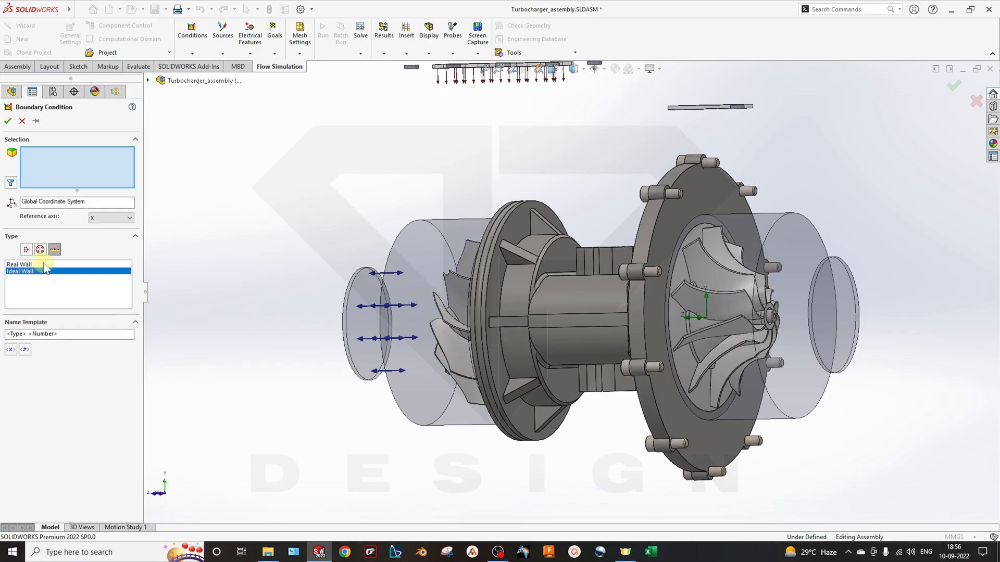
pyautogui.click(22, 121)
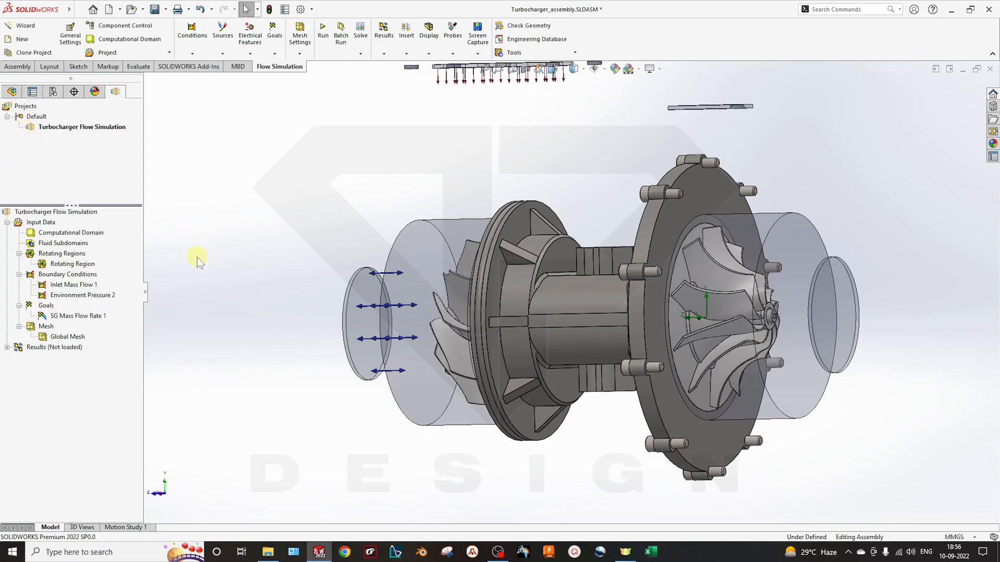
# - Insert an inlet mass flow boundary condition and assign the face of round lid LID10, beyond the large bolted flange
pyautogui.moveTo(799, 290); pyautogui.dragTo(762, 341, button='middle')
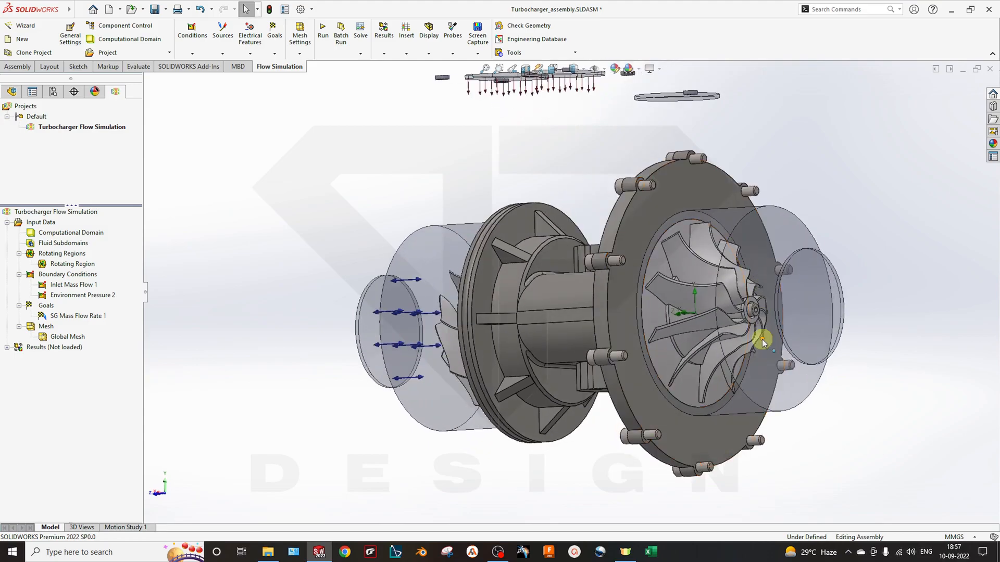
pyautogui.moveTo(536, 262); pyautogui.dragTo(561, 300, button='middle')
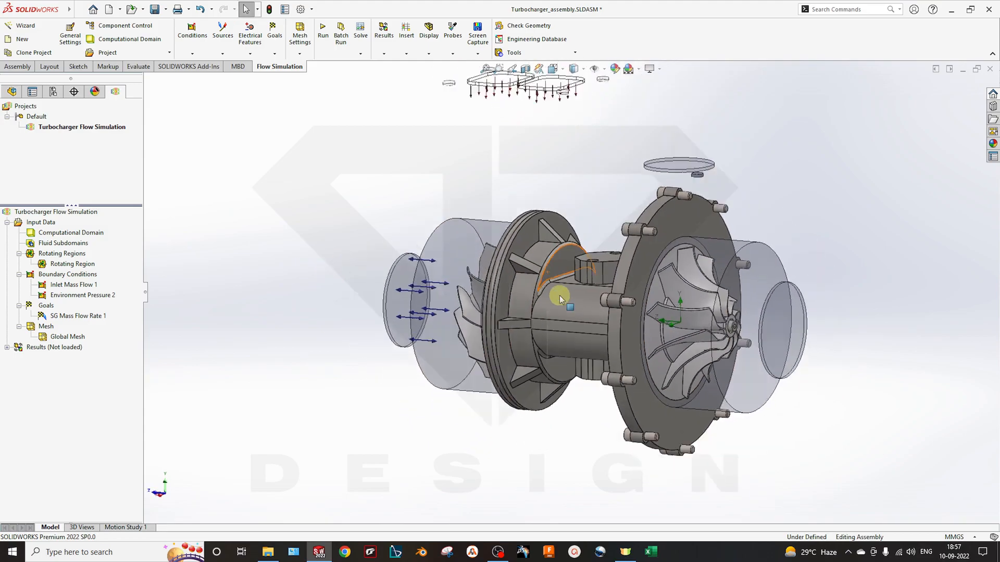
pyautogui.scroll(2, 561, 300)
pyautogui.rightClick(71, 275)
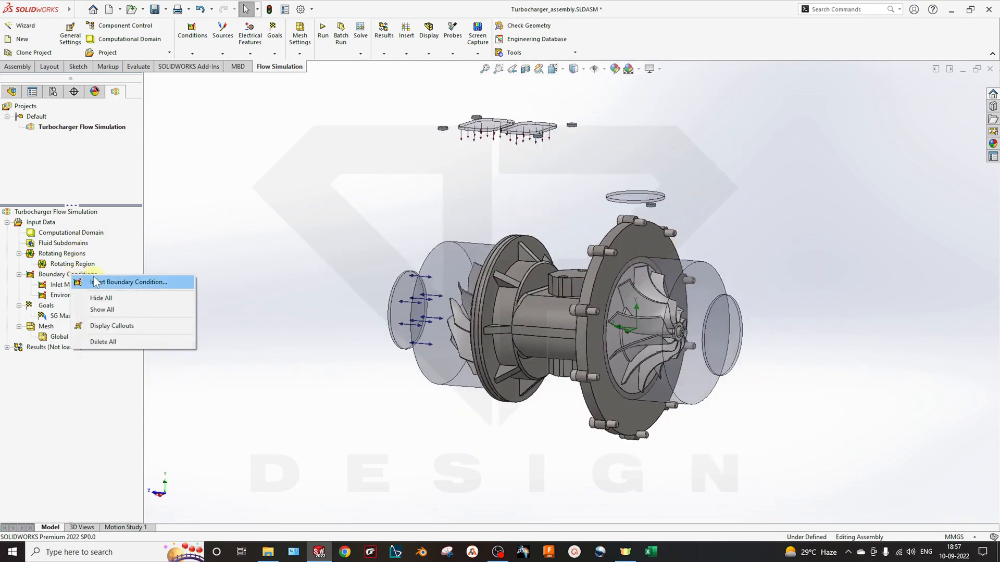
pyautogui.click(100, 283)
pyautogui.moveTo(491, 290); pyautogui.dragTo(681, 339, button='middle')
pyautogui.scroll(-3, 736, 339)
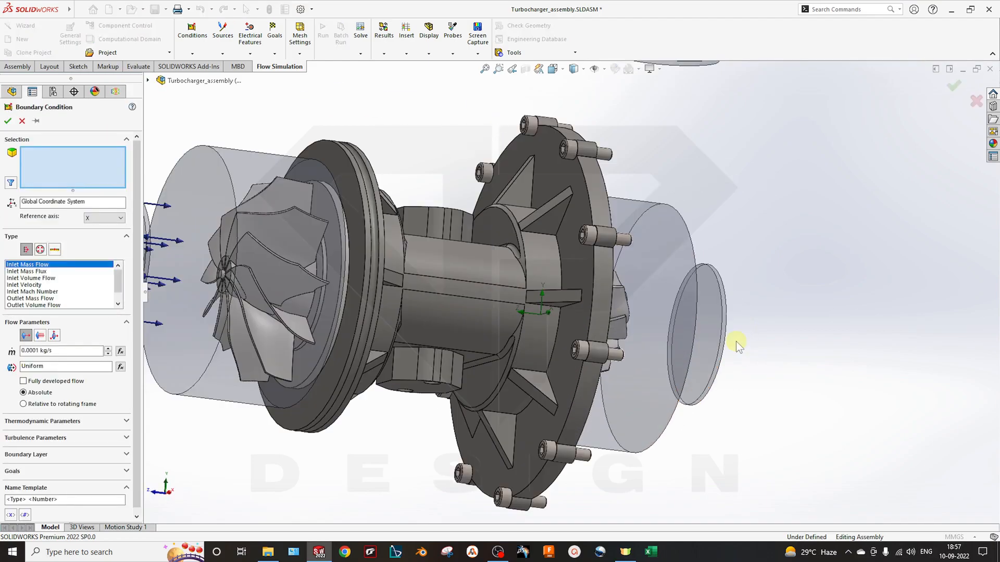
pyautogui.scroll(3, 710, 323)
pyautogui.moveTo(720, 299); pyautogui.dragTo(643, 339, button='middle')
pyautogui.click(643, 340)
pyautogui.moveTo(681, 424); pyautogui.dragTo(641, 426, button='middle')
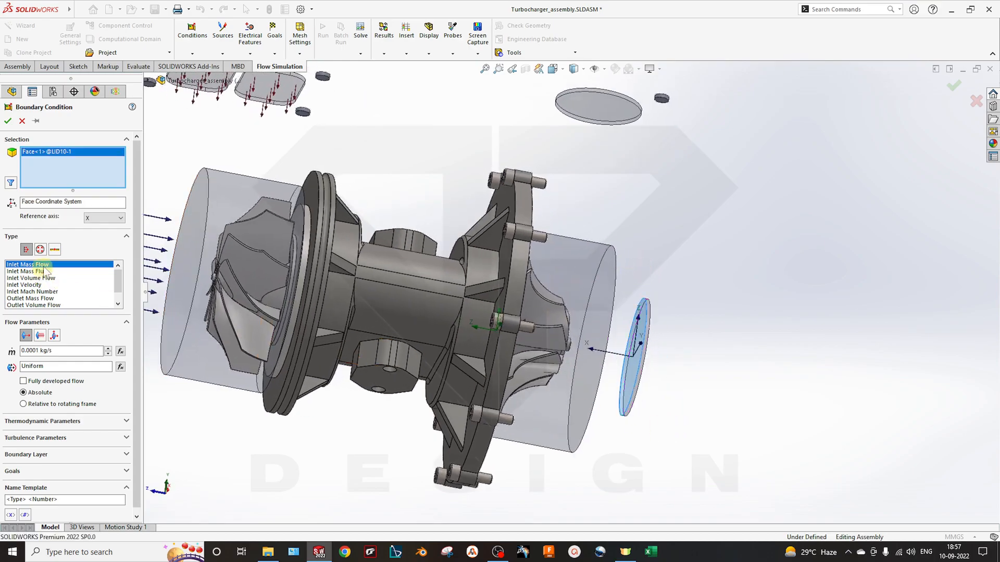
# - Set the mass flow rate at the LID10 inlet to 3 kg/s and create the condition
pyautogui.doubleClick(65, 350)
pyautogui.write('3')
pyautogui.press('Return')
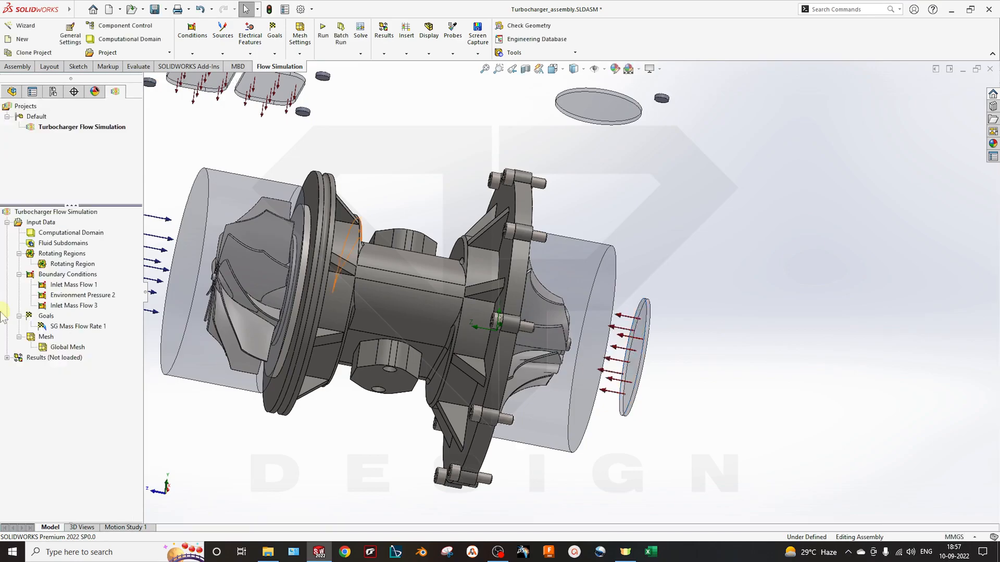
# - Insert a boundary condition and assign the face of round lid LID7, above the large bolted flange
pyautogui.moveTo(608, 328); pyautogui.dragTo(580, 301, button='middle')
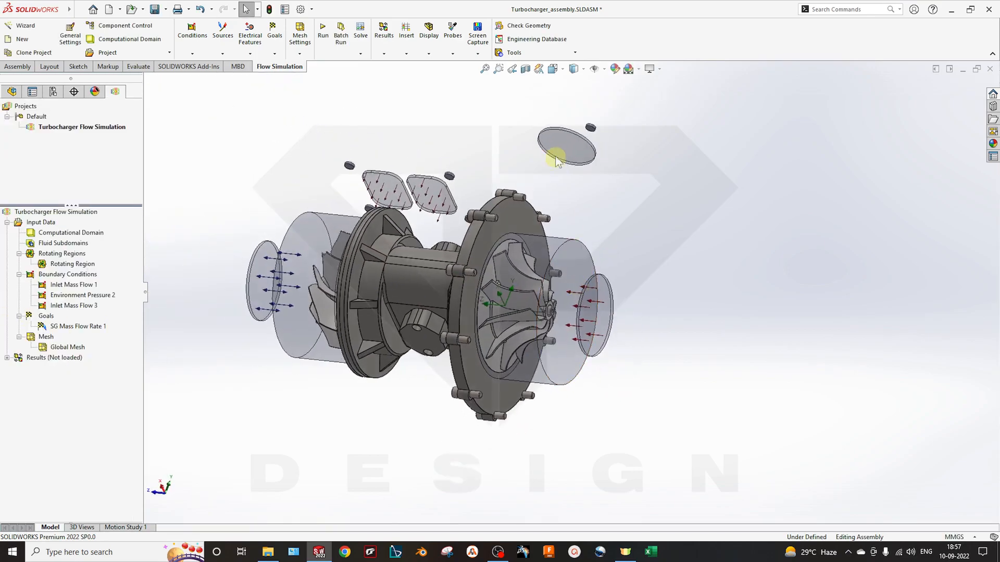
pyautogui.click(560, 143)
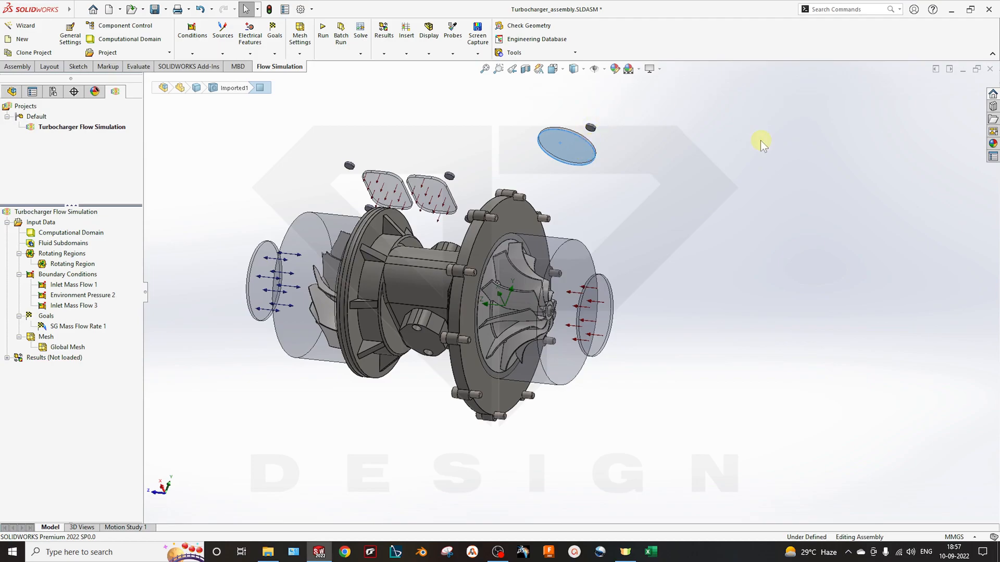
pyautogui.click(665, 156)
pyautogui.moveTo(645, 238); pyautogui.dragTo(632, 264, button='middle')
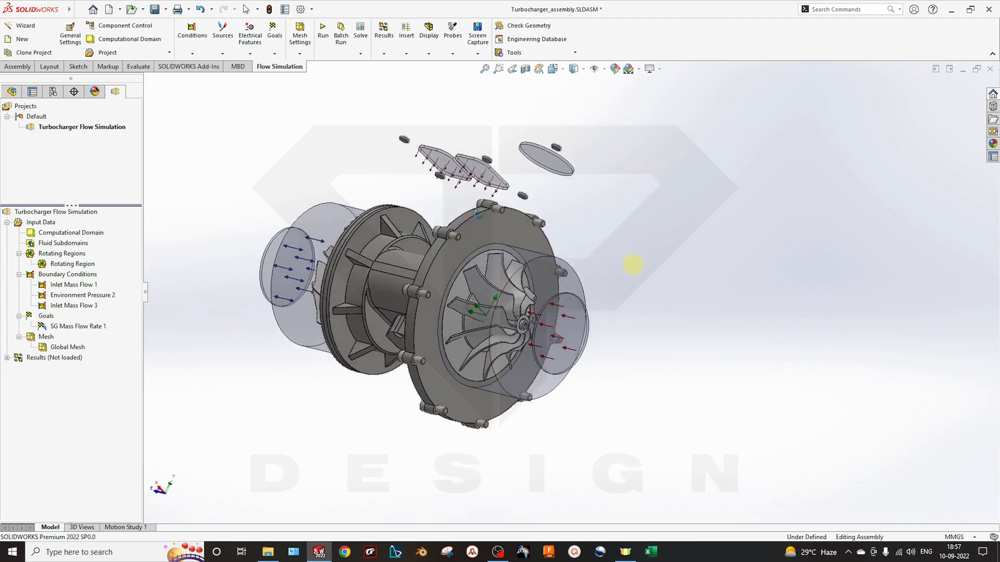
pyautogui.scroll(-5, 499, 201)
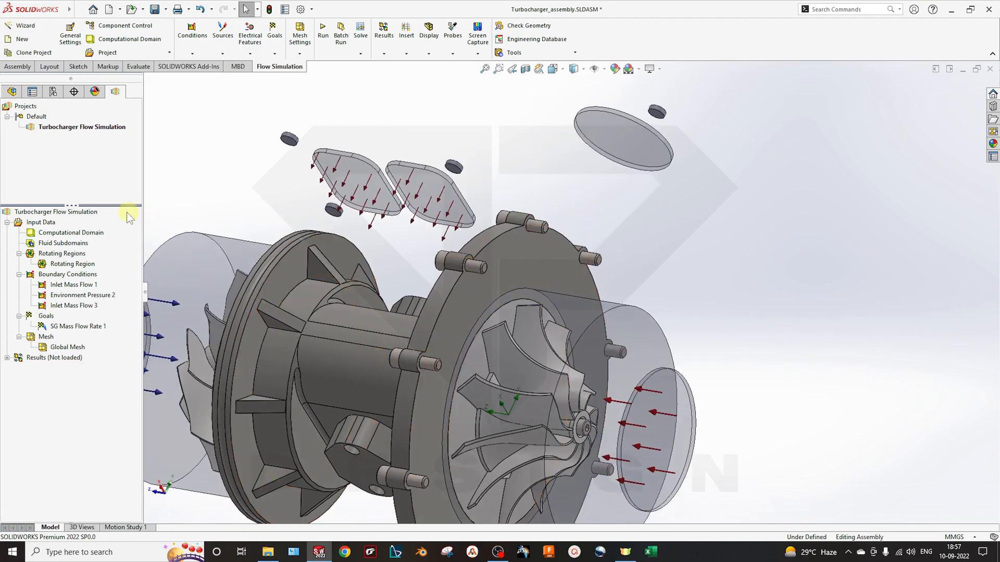
pyautogui.click(73, 264)
pyautogui.rightClick(68, 266)
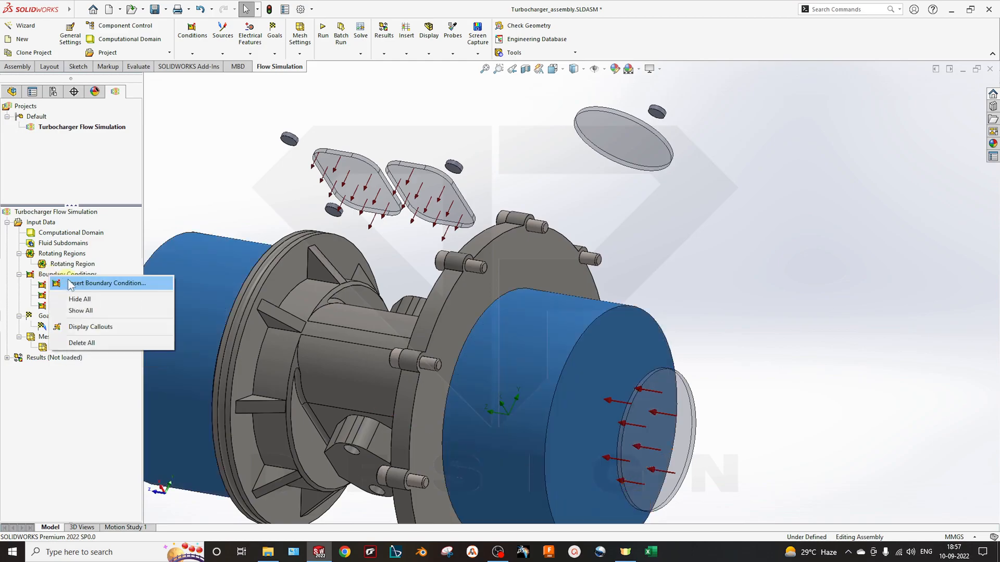
pyautogui.click(88, 278)
pyautogui.click(631, 143)
pyautogui.rightClick(55, 164)
pyautogui.click(78, 173)
pyautogui.click(621, 144)
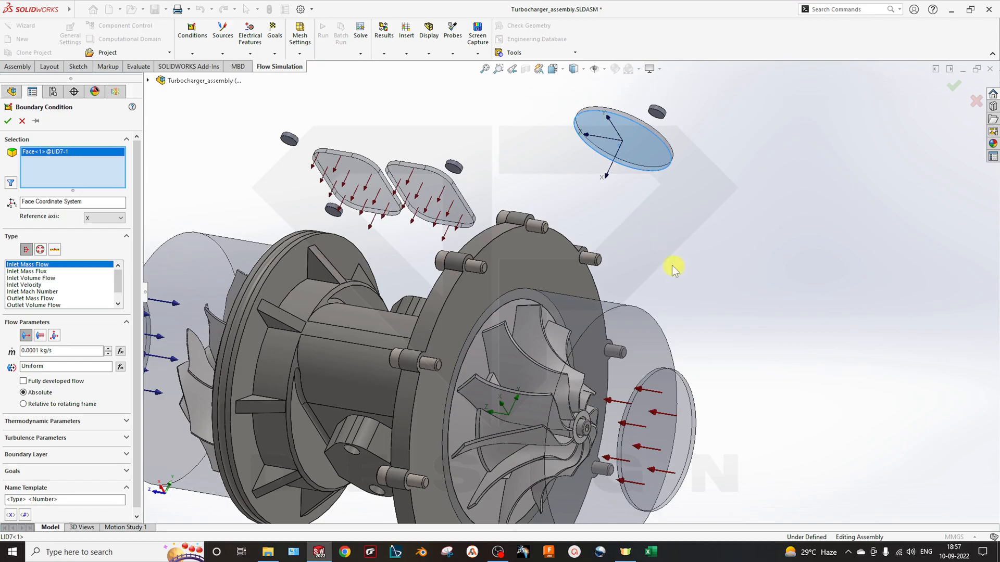
# - Make the LID7 condition a pressure opening of type Environment Pressure and create it
pyautogui.click(40, 250)
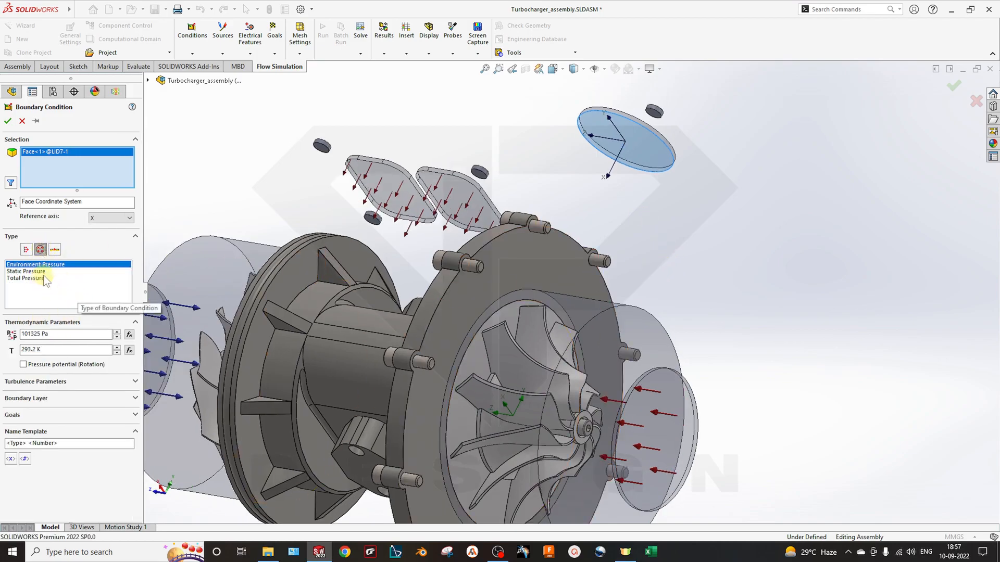
pyautogui.click(8, 121)
pyautogui.scroll(3, 568, 292)
pyautogui.moveTo(617, 292); pyautogui.dragTo(531, 285, button='middle')
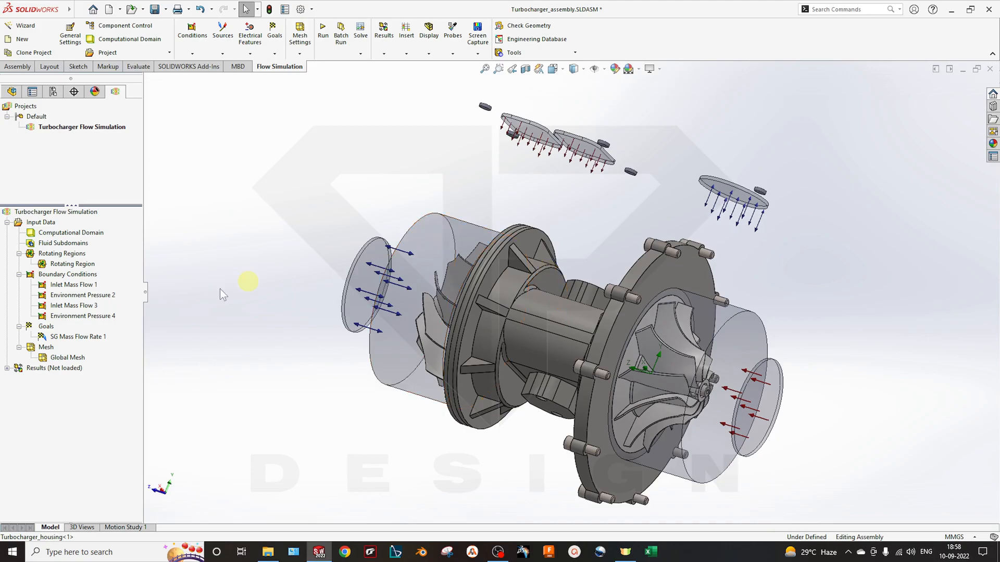
# - Delete the existing surface goal SG Mass Flow Rate 1 from the project's goals
pyautogui.rightClick(46, 327)
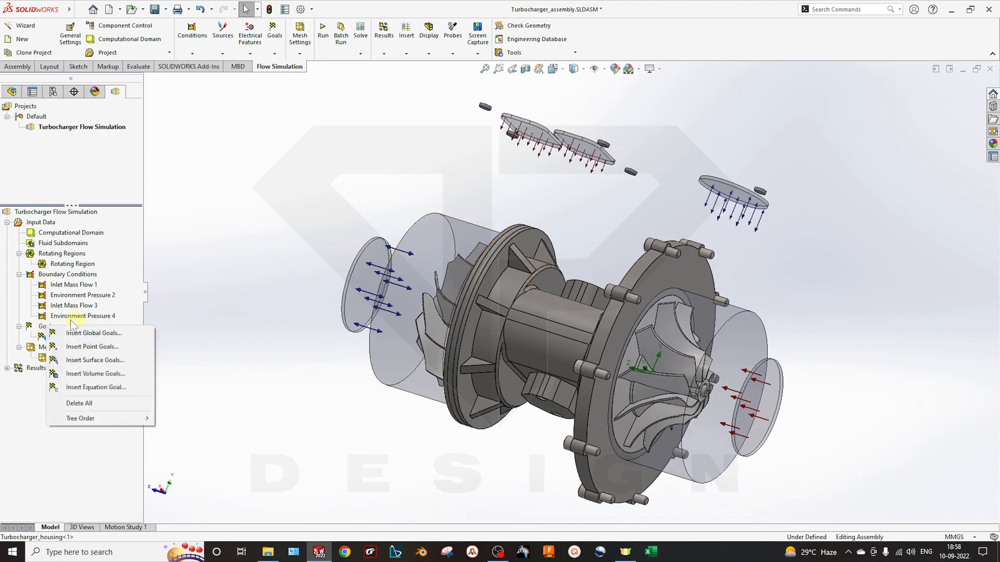
pyautogui.click(42, 380)
pyautogui.rightClick(48, 332)
pyautogui.click(37, 335)
pyautogui.rightClick(40, 337)
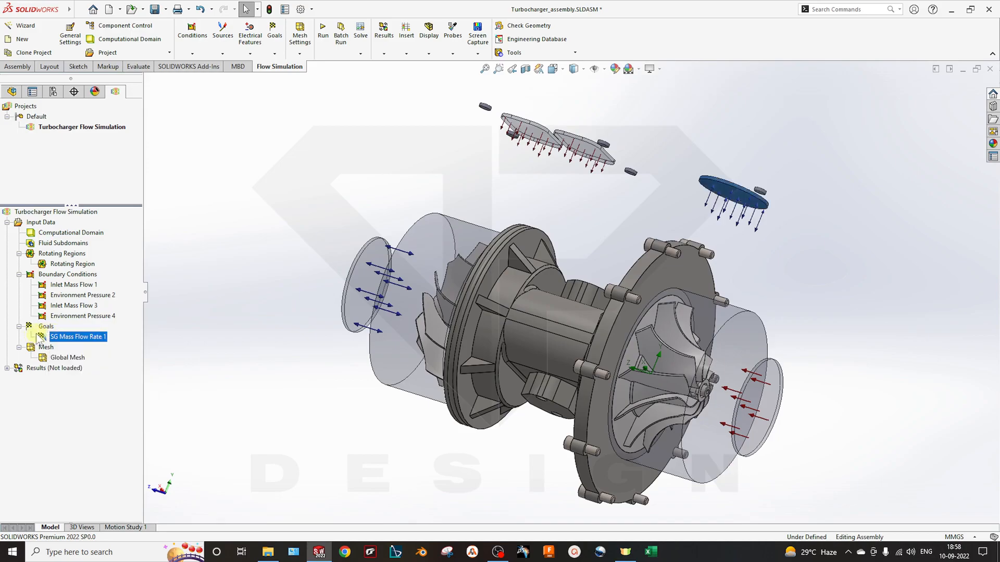
pyautogui.click(80, 365)
pyautogui.press('Return')
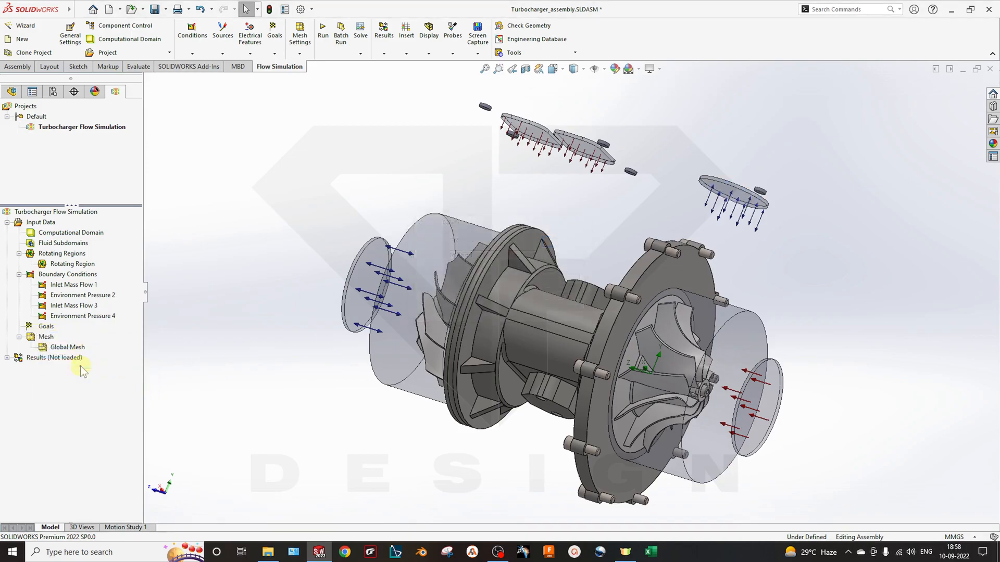
# - Examine the parameters available for global goals and for surface goals, without adding any goal
pyautogui.rightClick(46, 327)
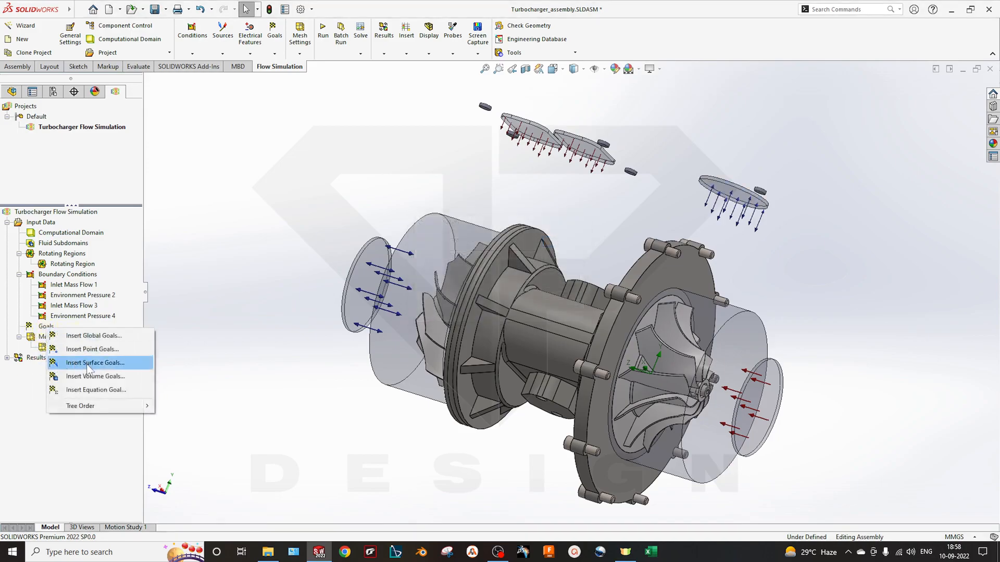
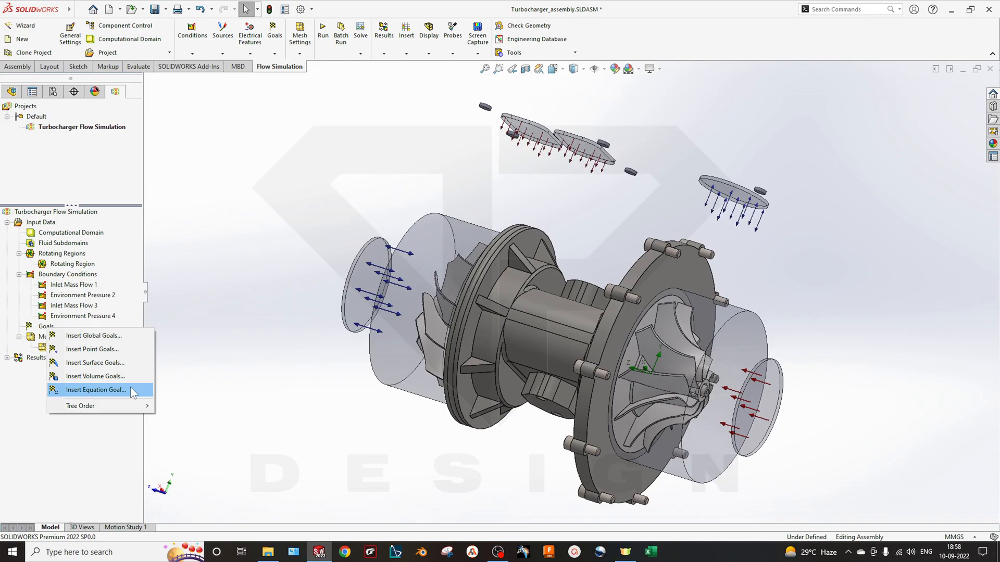
pyautogui.click(118, 336)
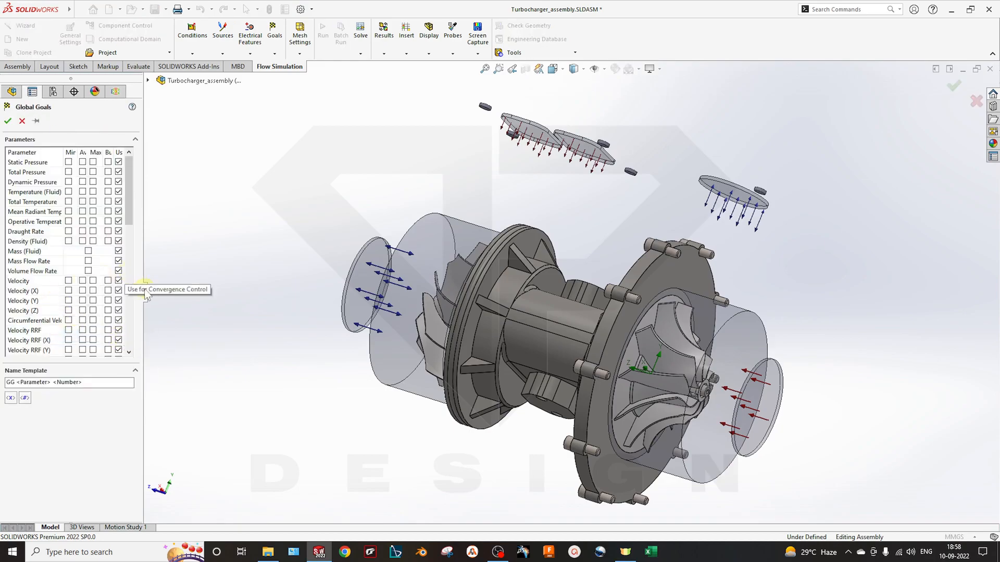
pyautogui.moveTo(145, 297); pyautogui.dragTo(229, 297)
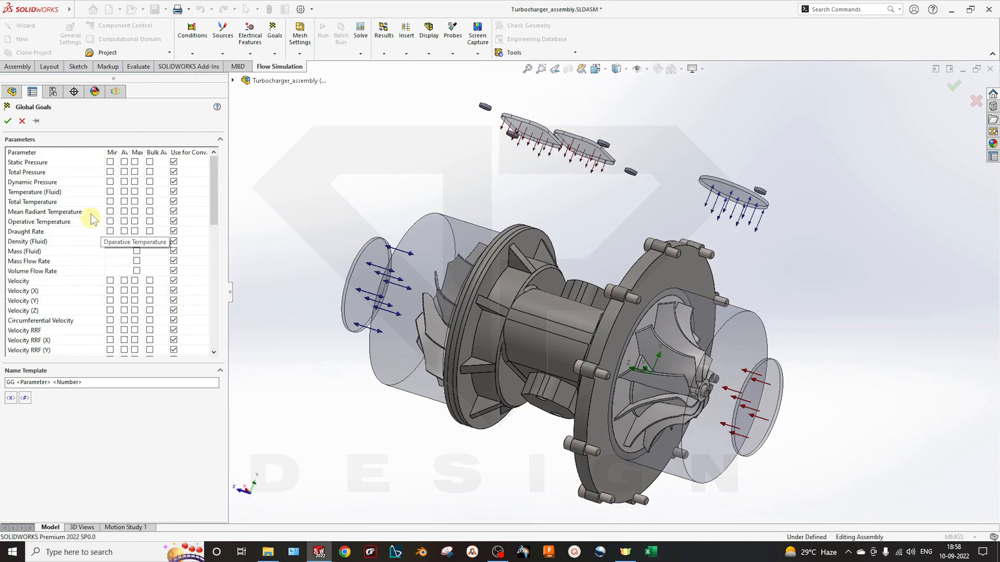
pyautogui.scroll(-2, 31, 240)
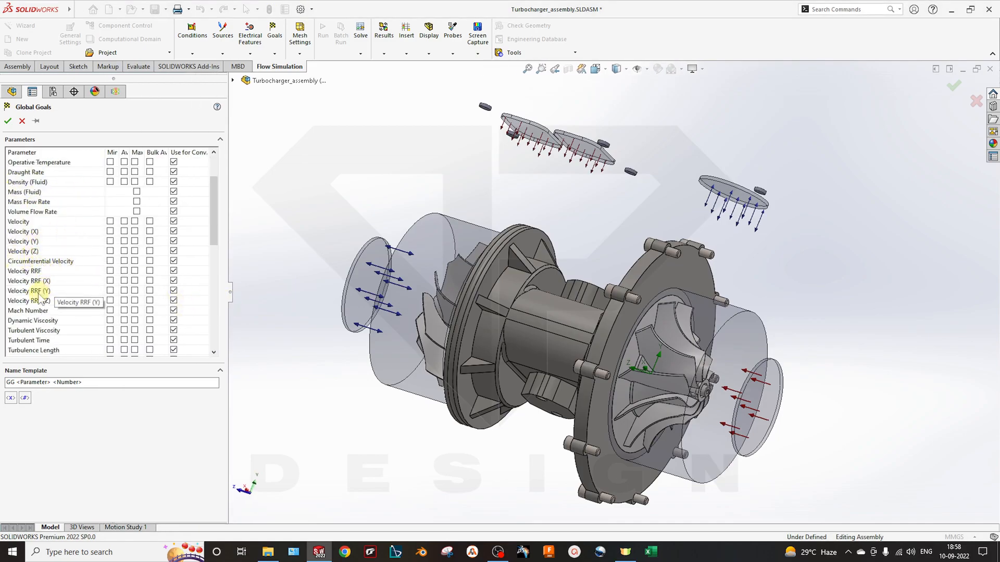
pyautogui.scroll(-2, 41, 295)
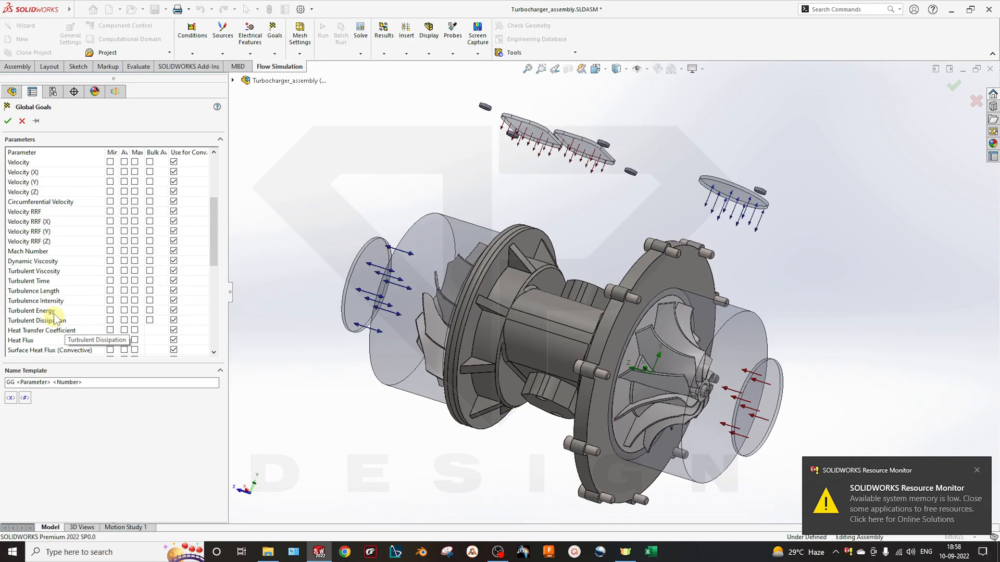
pyautogui.scroll(-1, 54, 318)
pyautogui.scroll(-2, 54, 315)
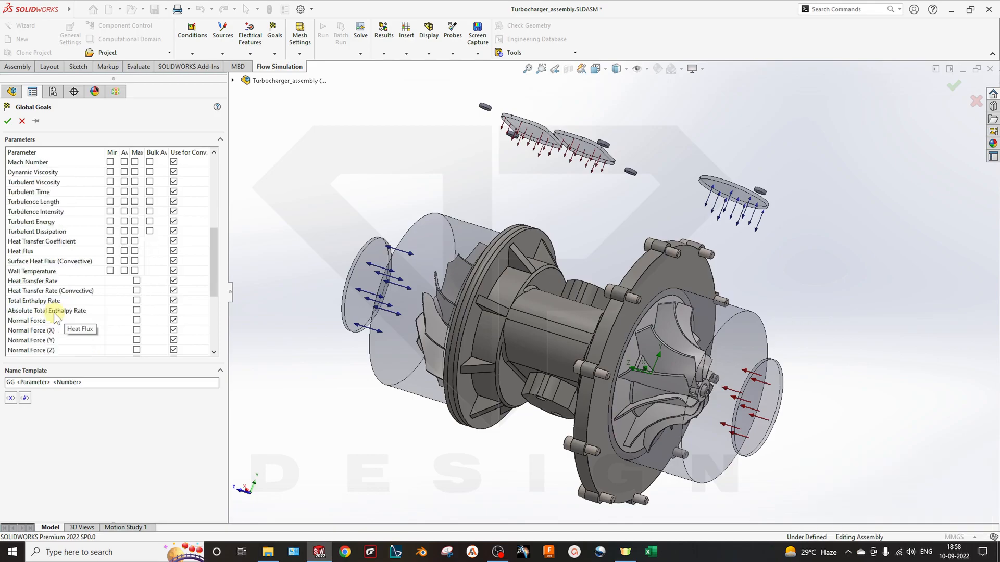
pyautogui.scroll(-2, 57, 318)
pyautogui.scroll(-2, 57, 319)
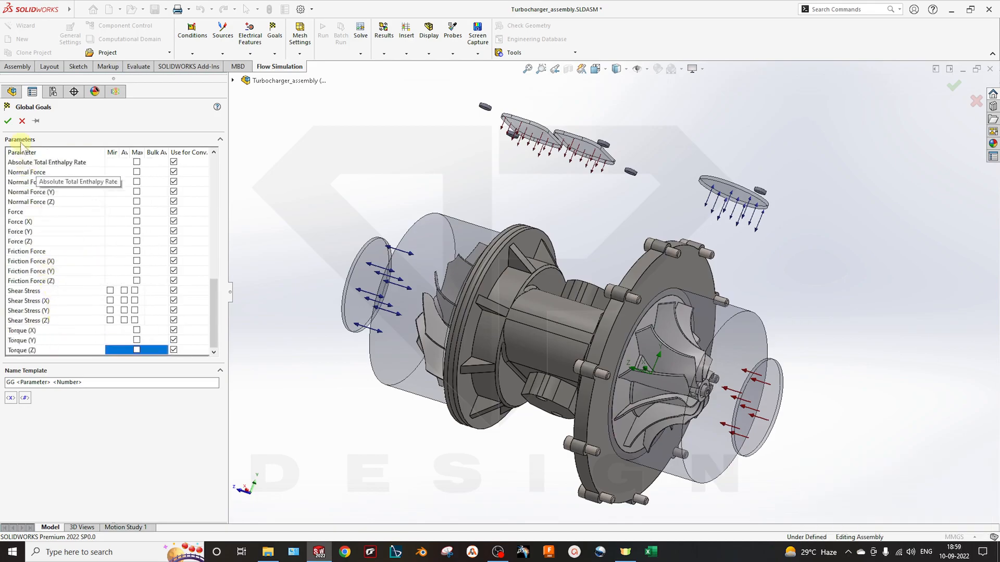
pyautogui.click(8, 121)
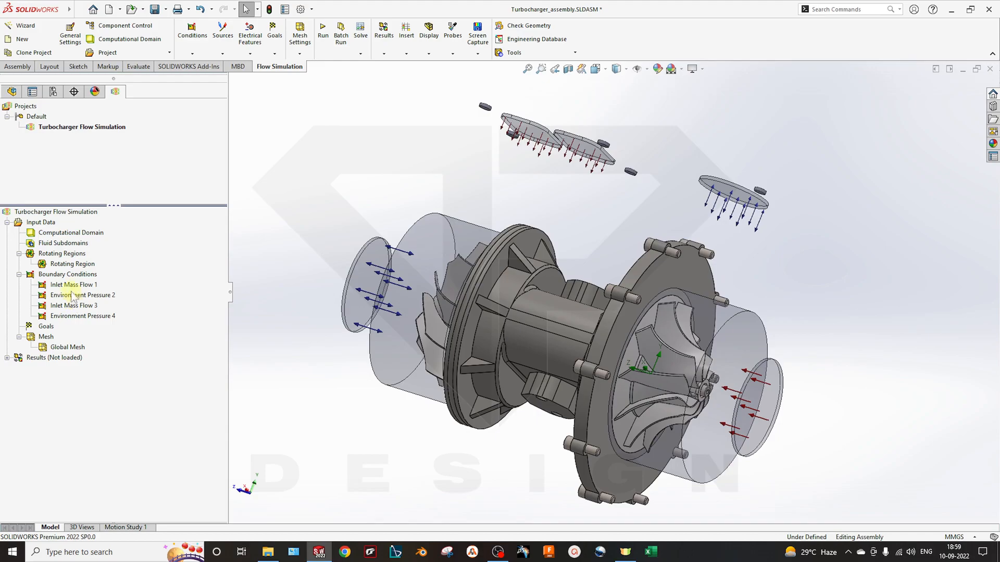
pyautogui.rightClick(47, 327)
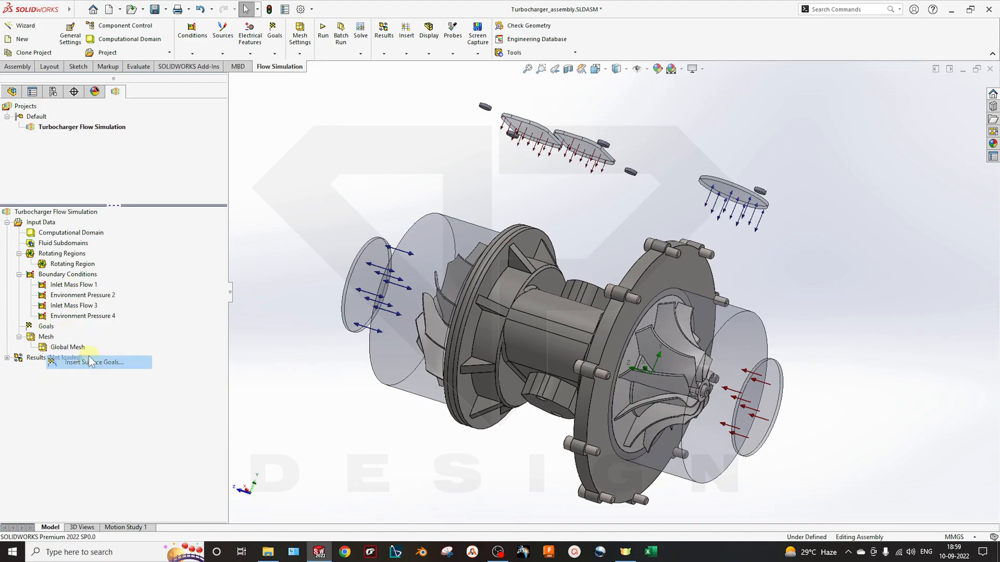
pyautogui.click(90, 362)
pyautogui.scroll(-3, 69, 302)
pyautogui.scroll(-10, 65, 337)
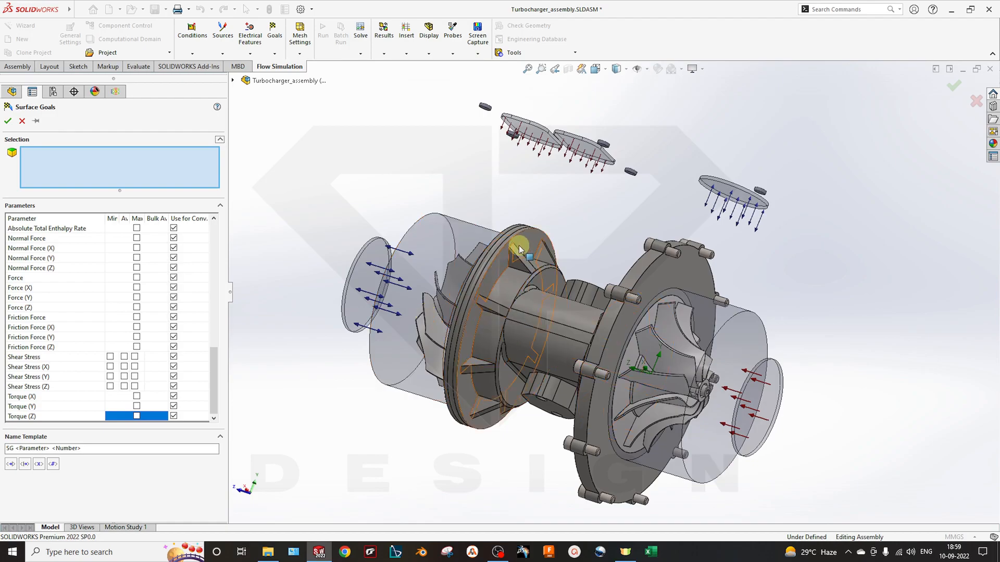
pyautogui.click(13, 121)
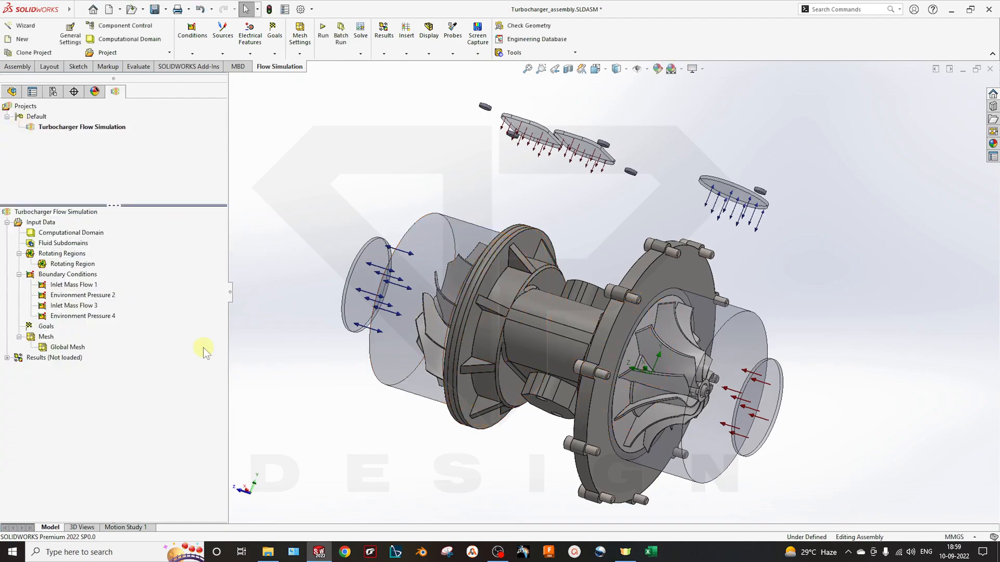
# - Start a surface goal and assign the face of round lid LID7, above the large bolted flange
pyautogui.rightClick(46, 329)
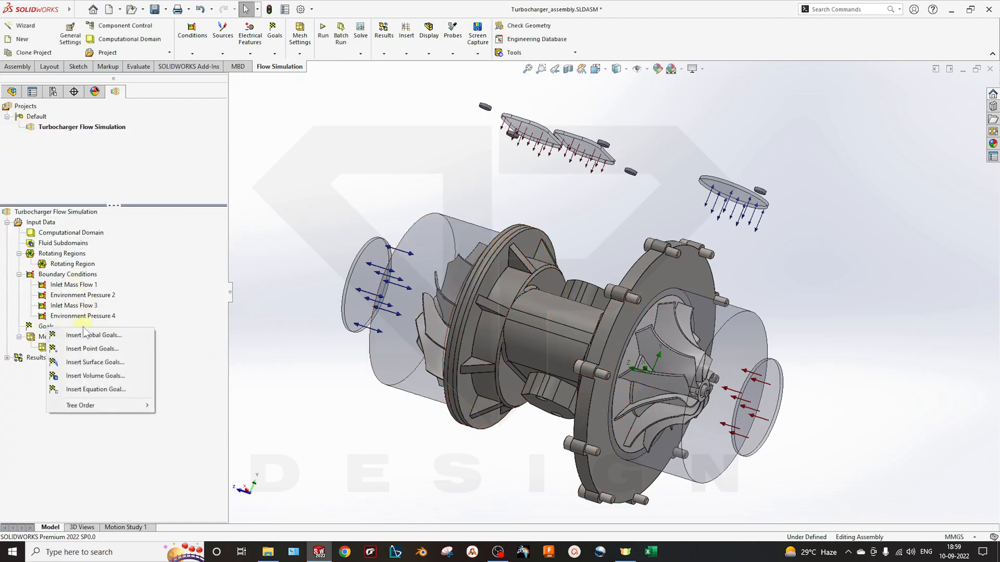
pyautogui.click(125, 362)
pyautogui.moveTo(672, 412); pyautogui.dragTo(731, 291, button='middle')
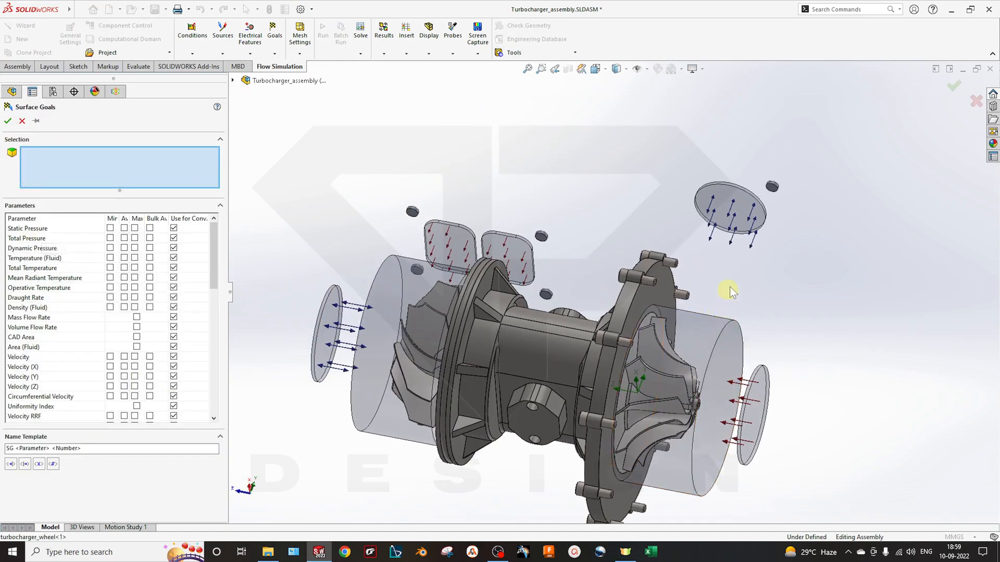
pyautogui.click(748, 198)
pyautogui.moveTo(729, 424); pyautogui.dragTo(724, 430, button='middle')
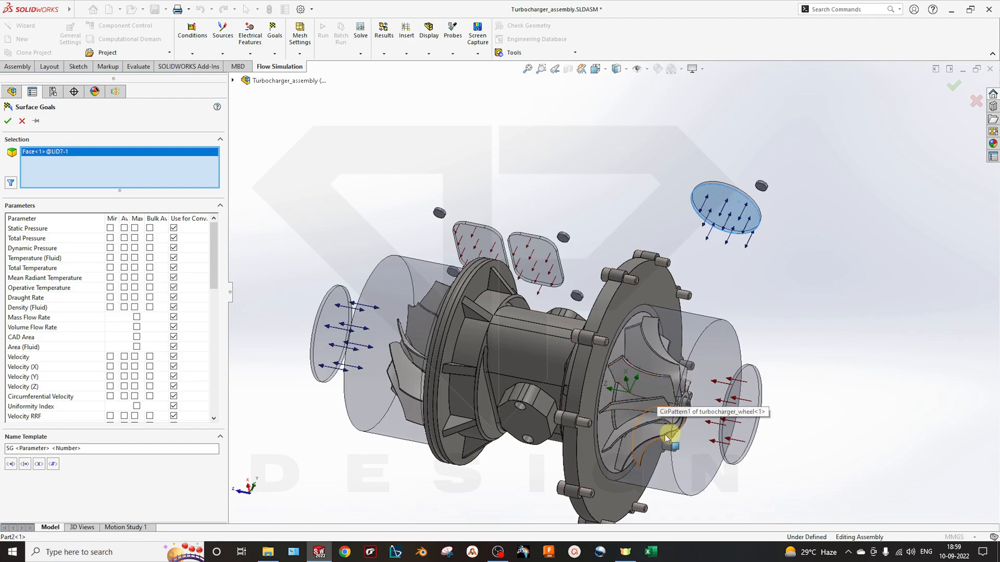
pyautogui.scroll(5, 514, 427)
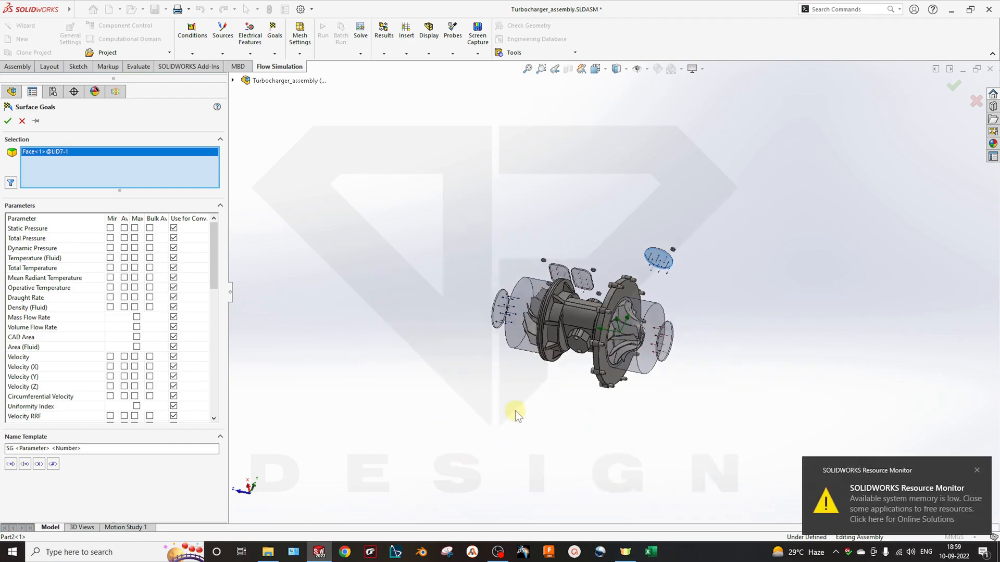
pyautogui.scroll(-4, 590, 332)
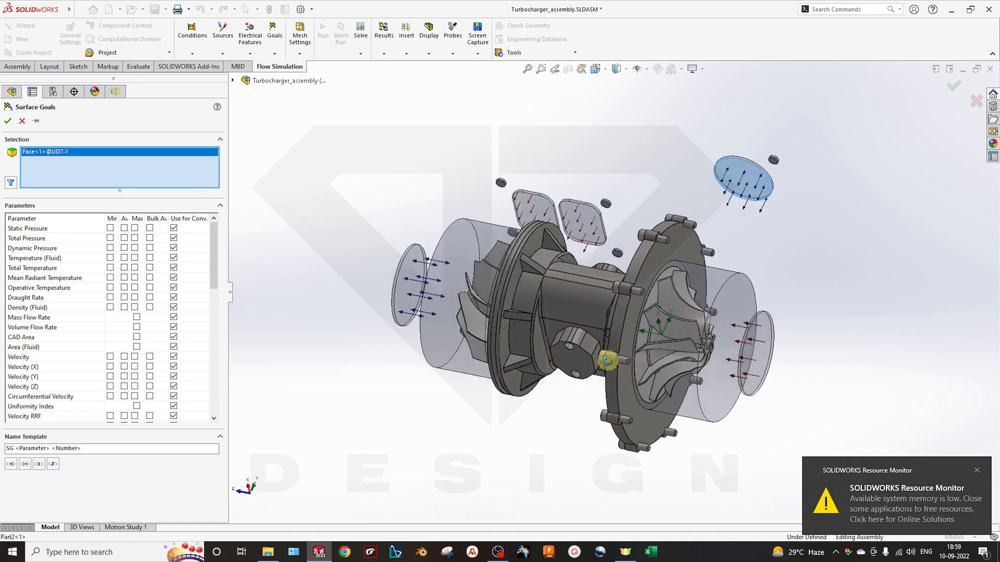
pyautogui.moveTo(607, 353); pyautogui.dragTo(605, 382, button='middle')
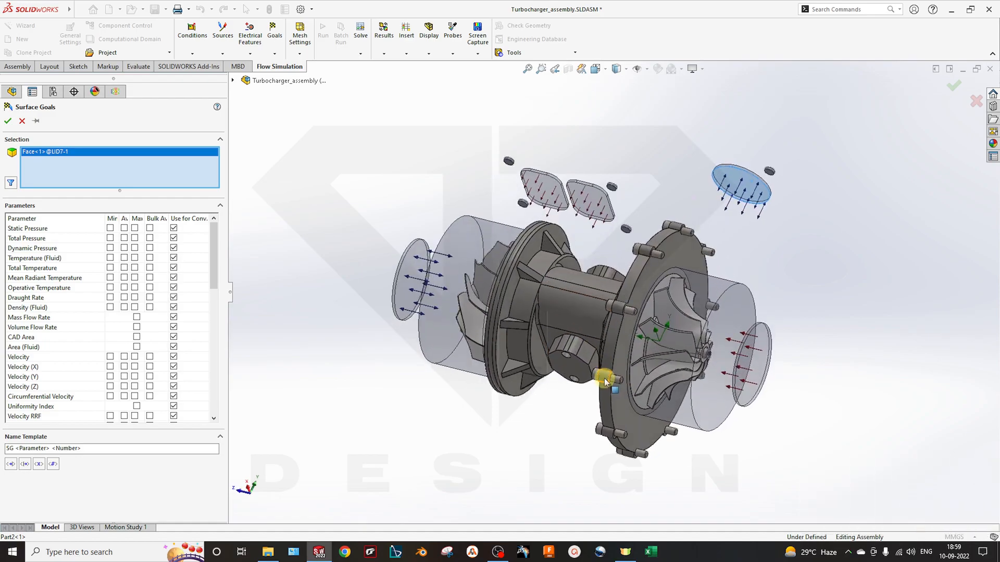
# - Enable Mass Flow Rate as the parameter of the LID7 surface goal and create the goal
pyautogui.scroll(-1, 93, 360)
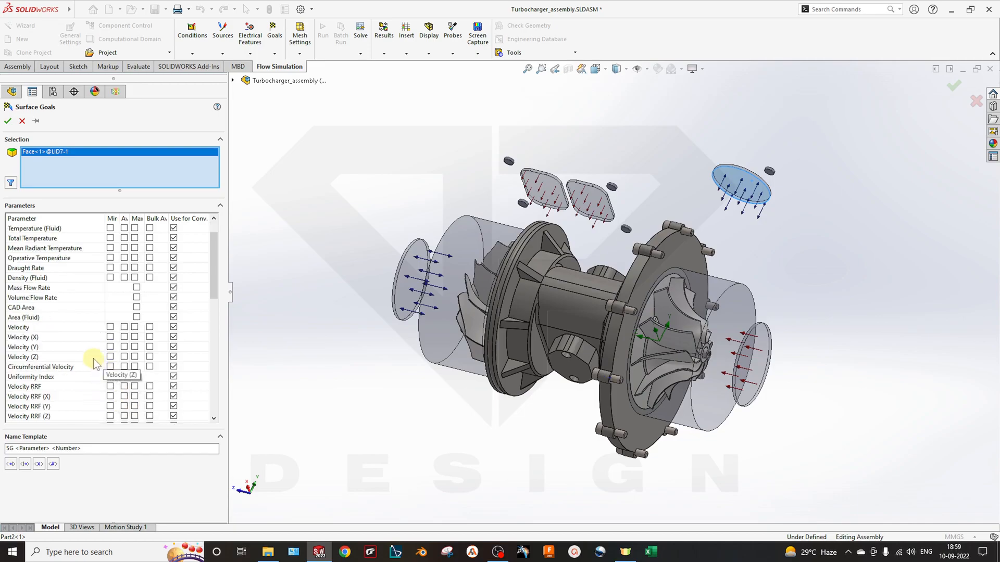
pyautogui.scroll(3, 92, 359)
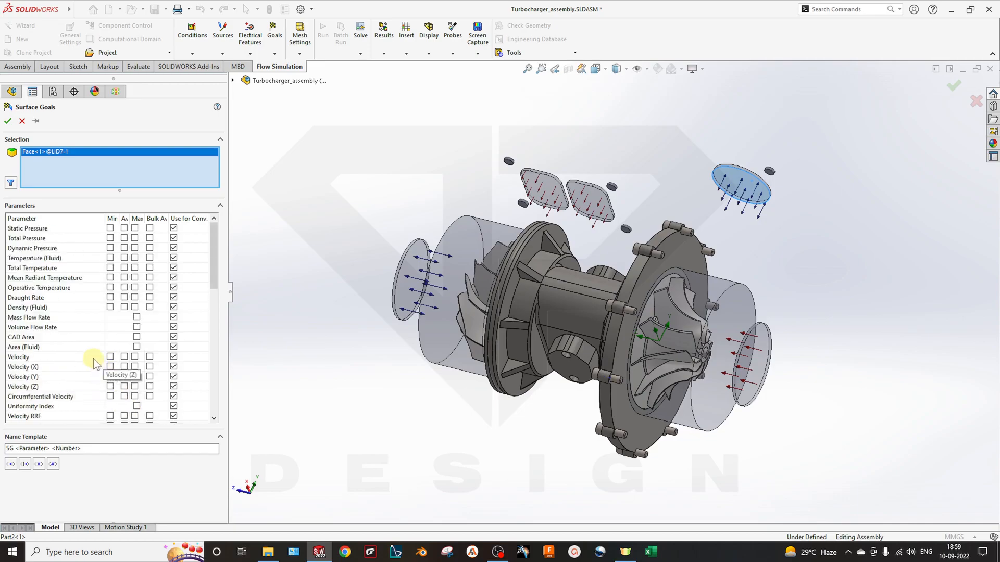
pyautogui.scroll(-2, 94, 356)
pyautogui.click(136, 258)
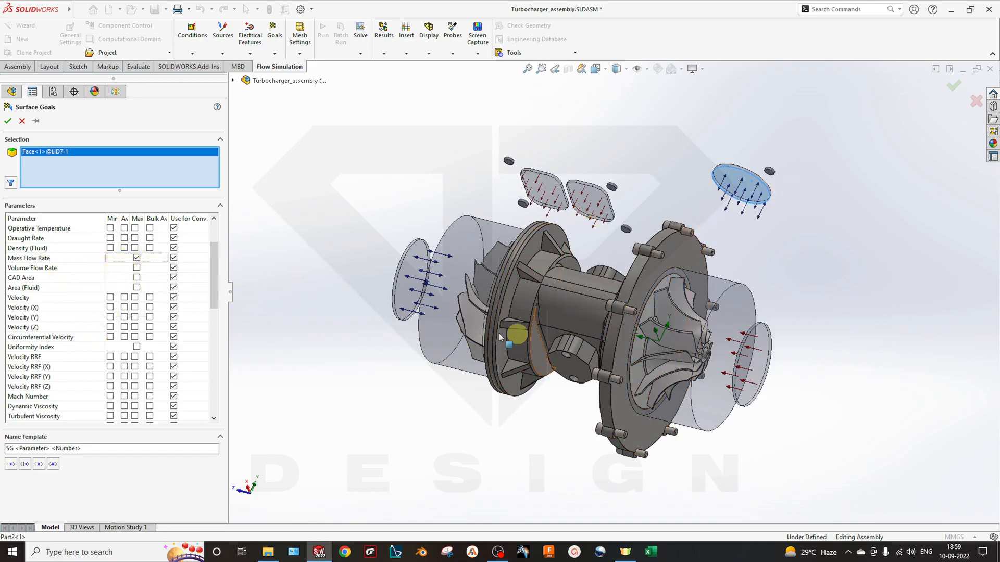
pyautogui.click(8, 121)
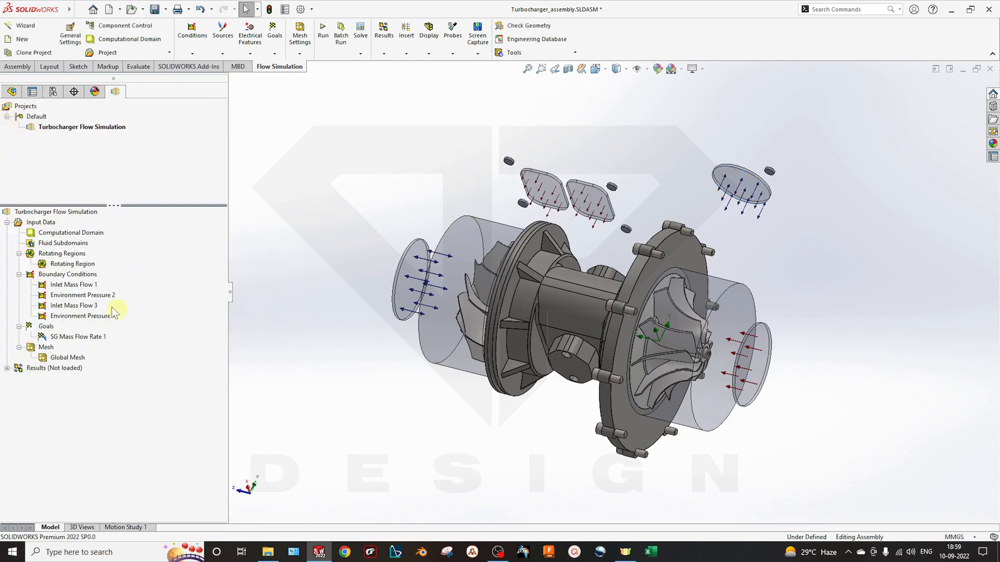
pyautogui.rightClick(94, 264)
pyautogui.click(123, 267)
pyautogui.click(8, 120)
pyautogui.moveTo(317, 193); pyautogui.dragTo(446, 475, button='middle')
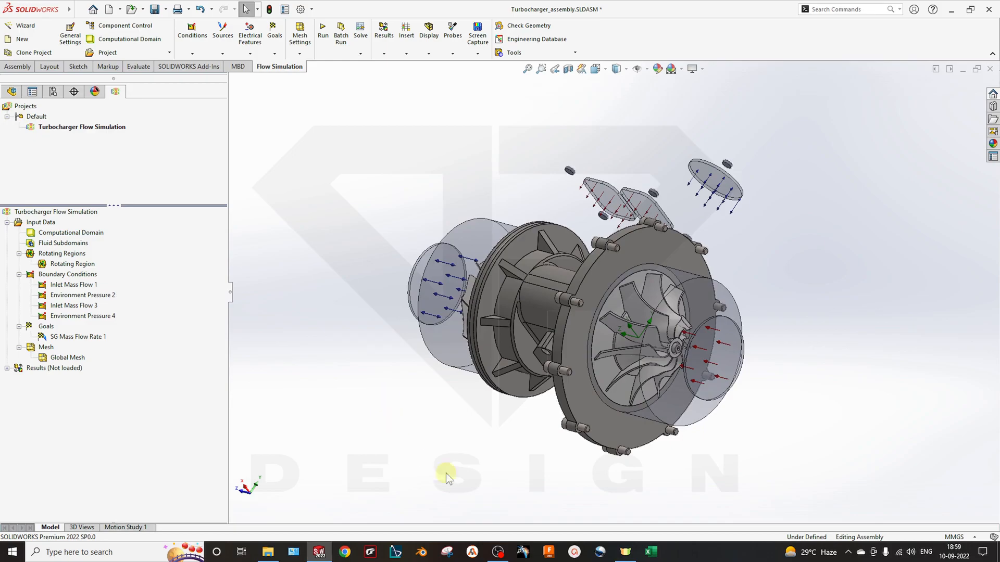
pyautogui.rightClick(48, 327)
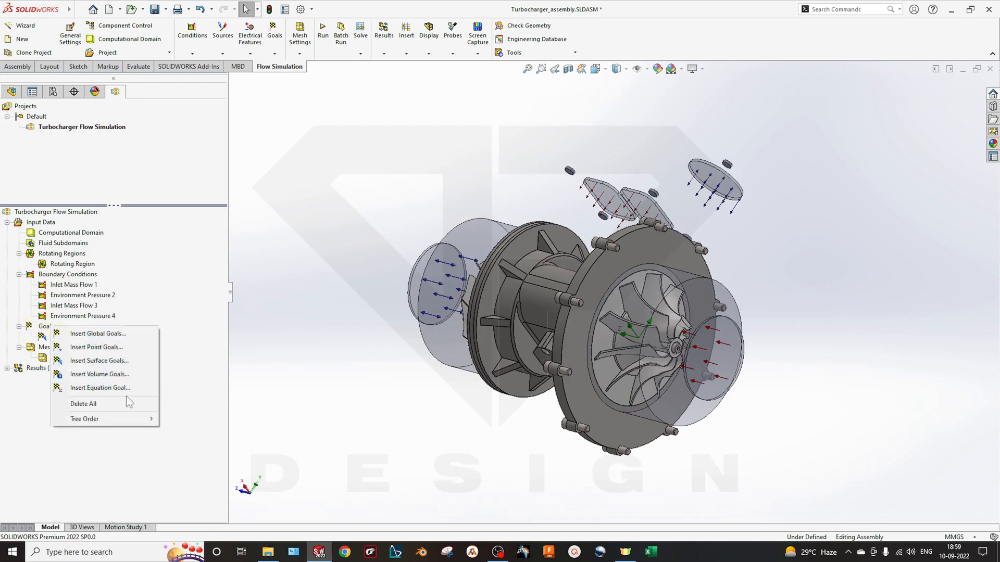
pyautogui.moveTo(124, 415)
pyautogui.click(191, 501)
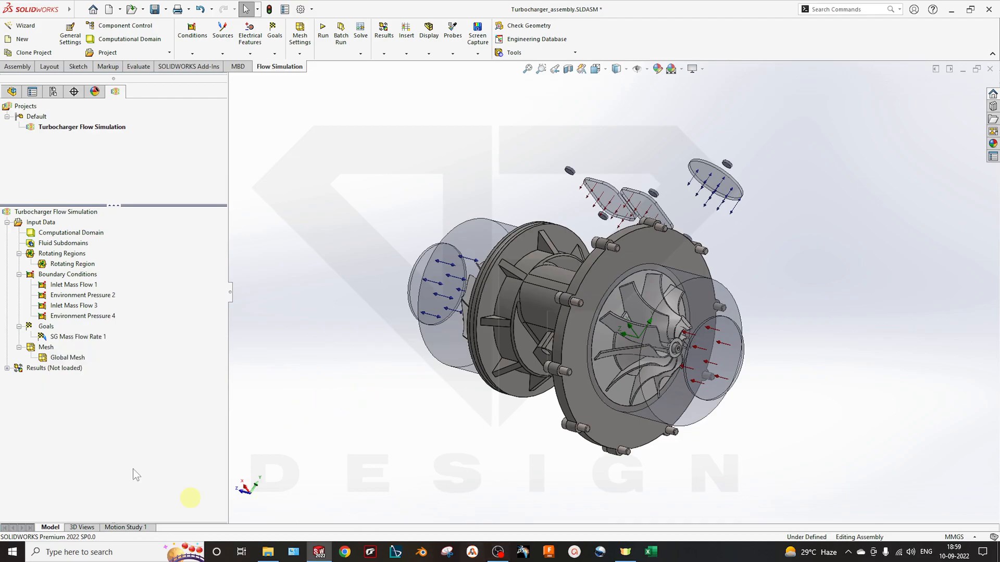
# - Display the basic mesh around the turbocharger, inspect it from the turbine wheel side, and hide it again
pyautogui.rightClick(52, 347)
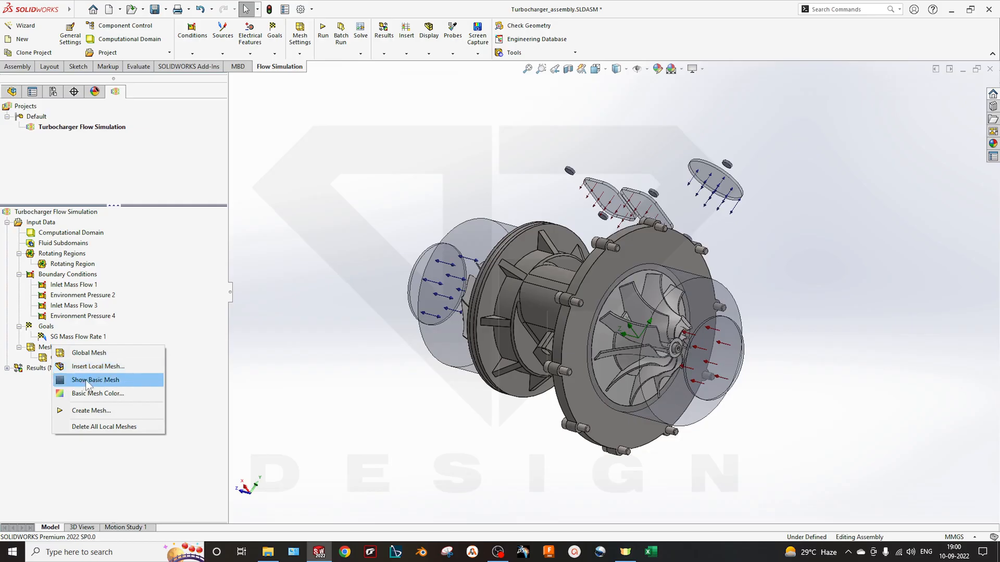
pyautogui.click(86, 380)
pyautogui.moveTo(306, 384)
pyautogui.mouseDown(button='middle')
pyautogui.moveTo(495, 360)
pyautogui.moveTo(654, 307)
pyautogui.moveTo(581, 359)
pyautogui.moveTo(570, 380)
pyautogui.mouseUp(button='middle')
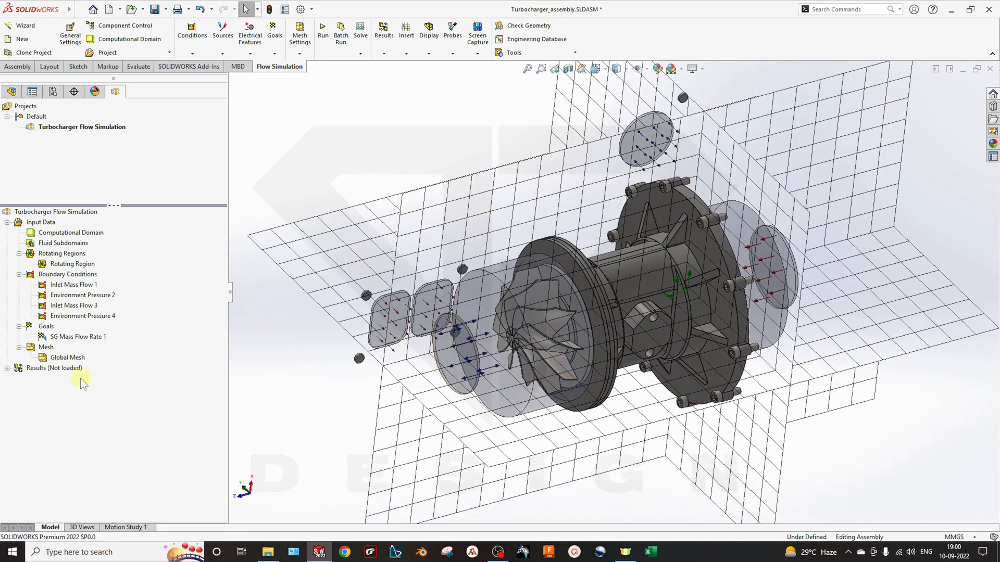
pyautogui.rightClick(67, 359)
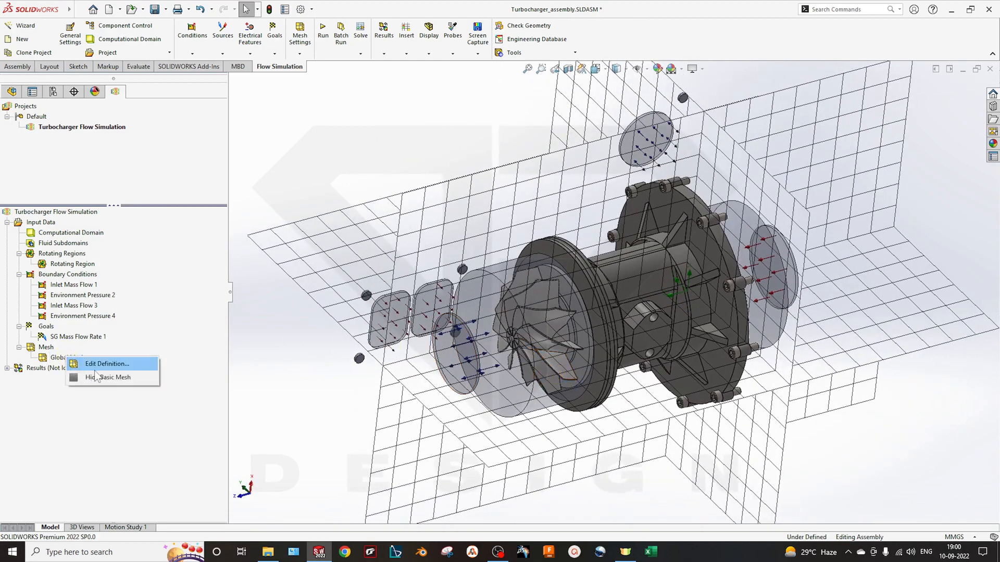
pyautogui.click(111, 379)
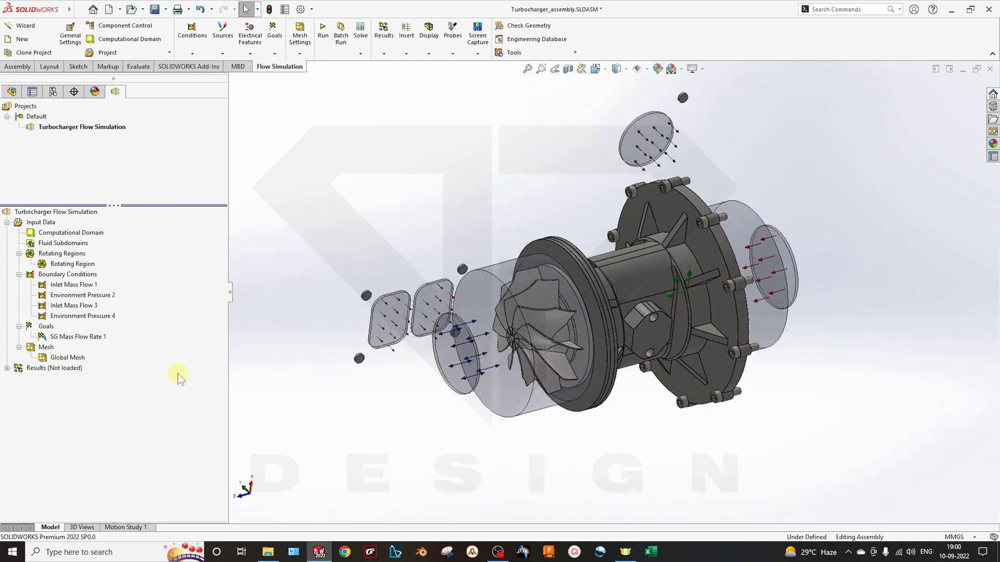
# - Examine the cell, channel and advanced refinement levels in the local mesh settings without adding a local mesh
pyautogui.rightClick(50, 347)
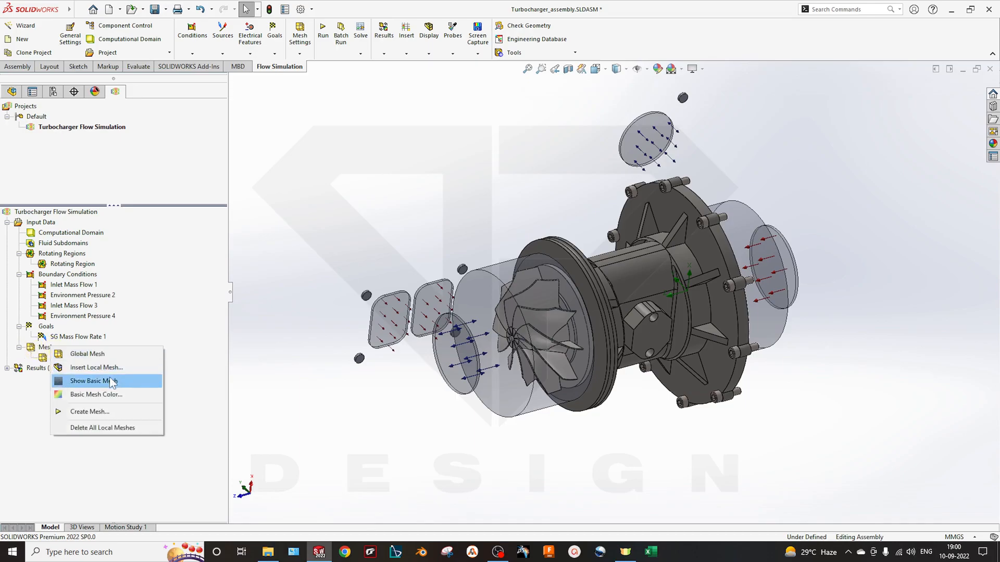
pyautogui.click(104, 368)
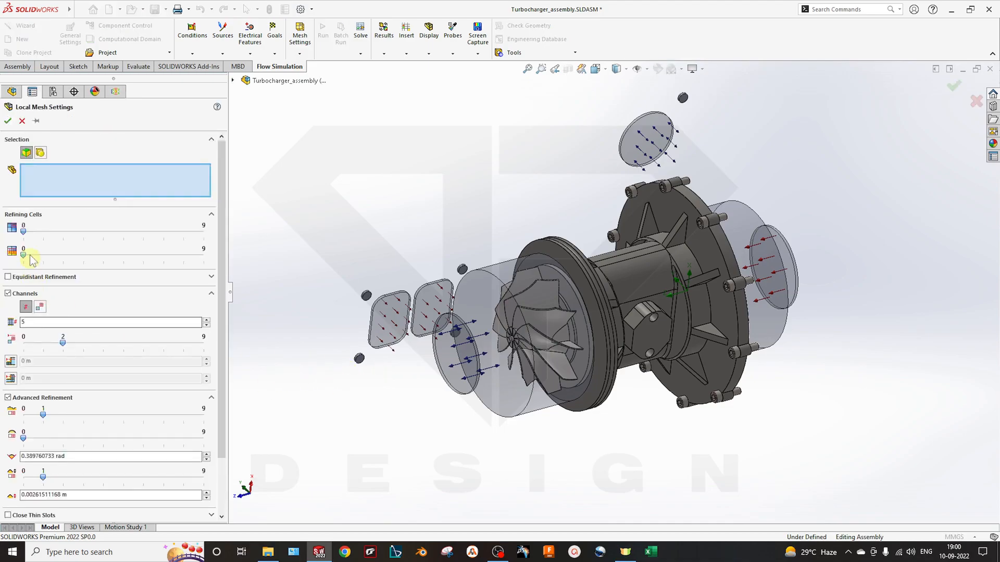
pyautogui.moveTo(23, 231); pyautogui.dragTo(8, 258)
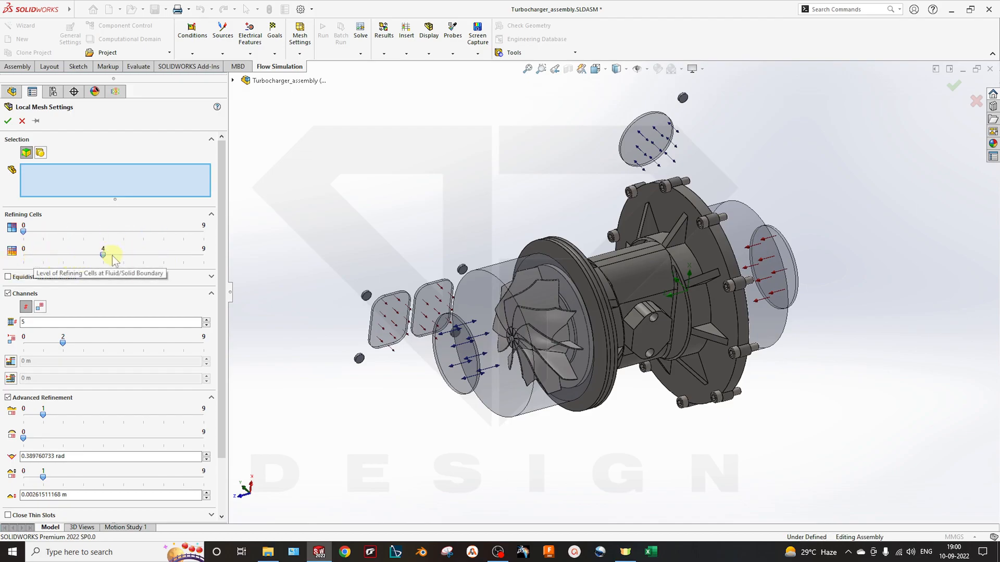
pyautogui.moveTo(63, 343); pyautogui.dragTo(26, 345)
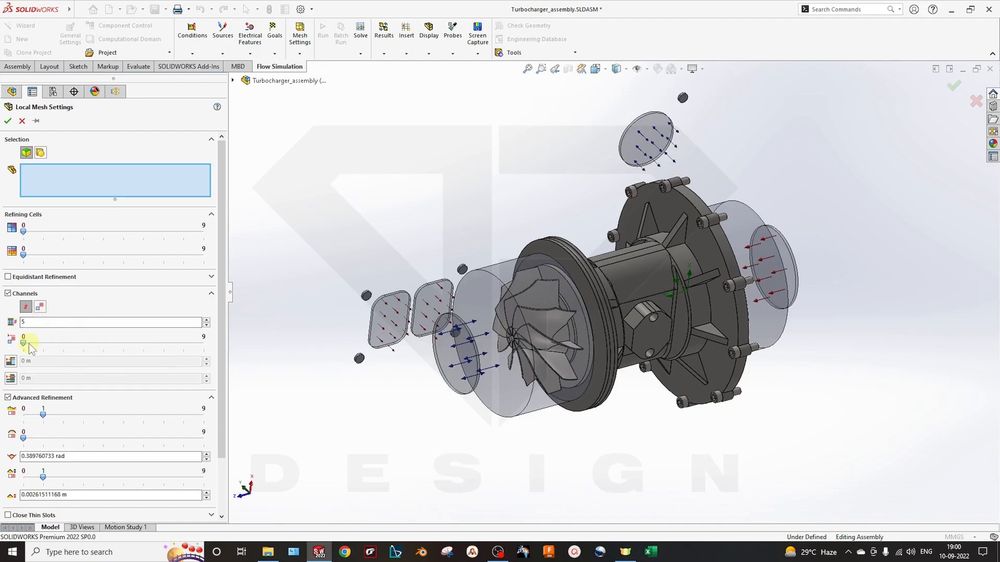
pyautogui.scroll(-2, 62, 364)
pyautogui.scroll(2, 78, 369)
pyautogui.click(22, 121)
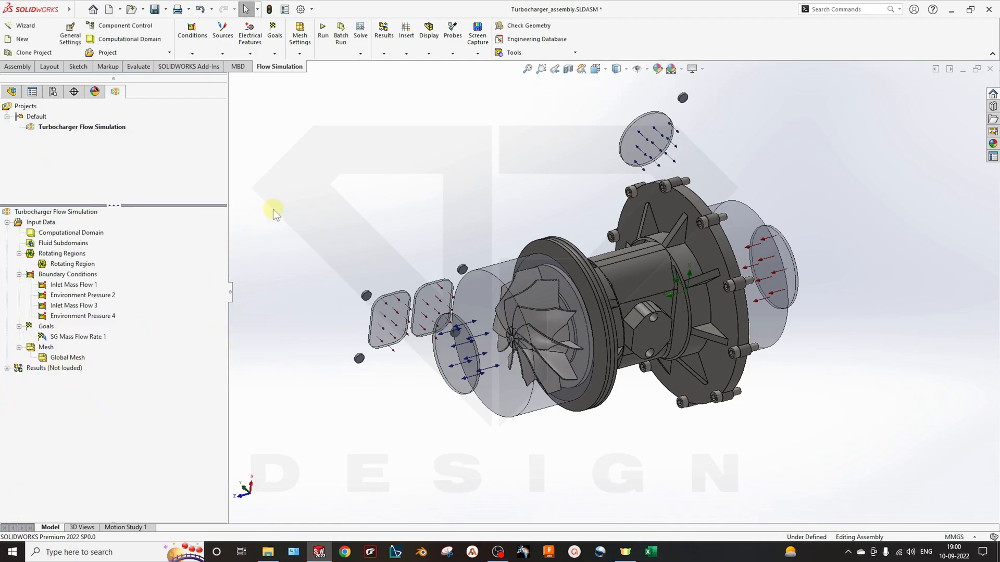
# - Accept the batch results selection and run the flow simulation as a new calculation, with the solver window maximized
pyautogui.click(323, 38)
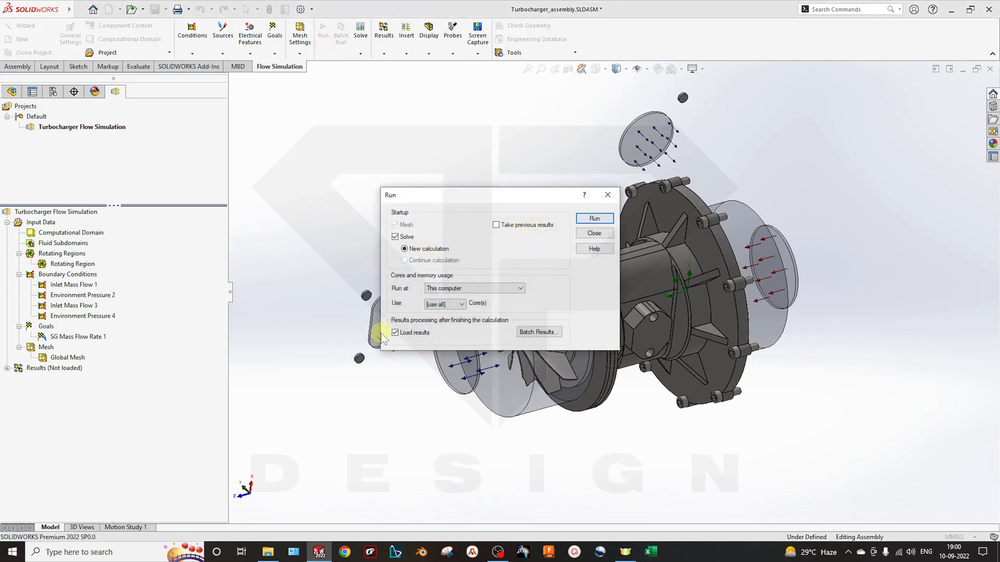
pyautogui.click(536, 332)
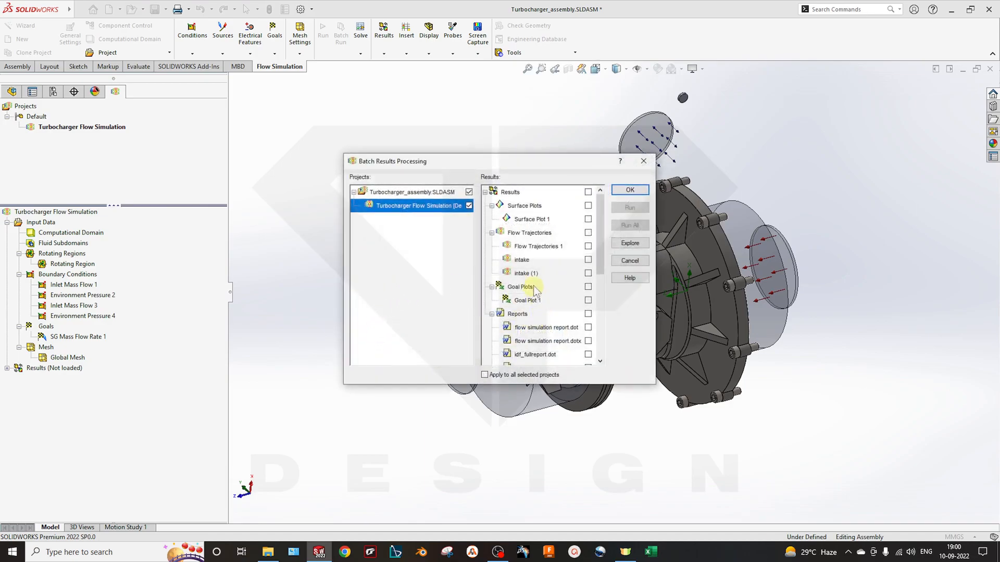
pyautogui.click(630, 190)
pyautogui.click(593, 218)
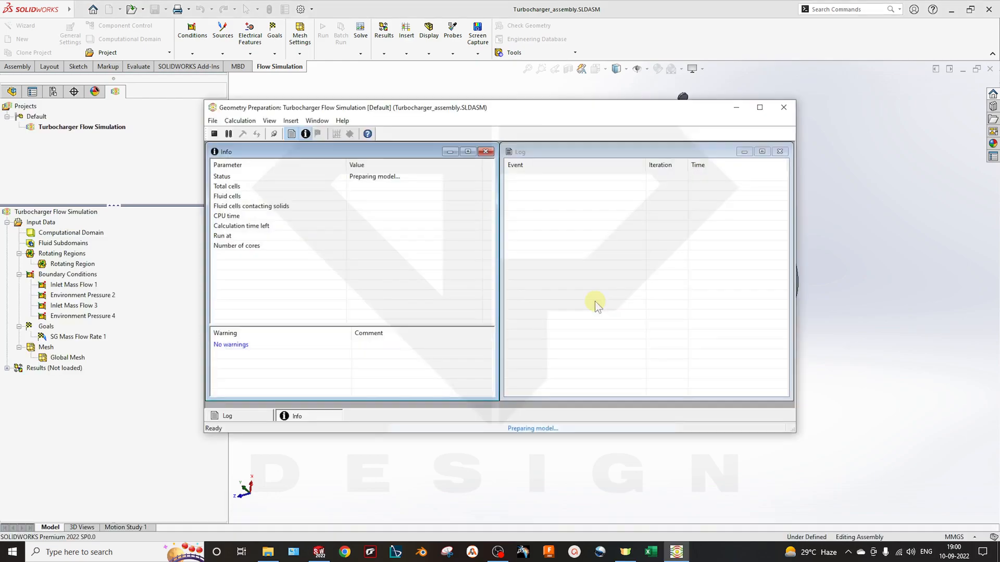
pyautogui.click(759, 108)
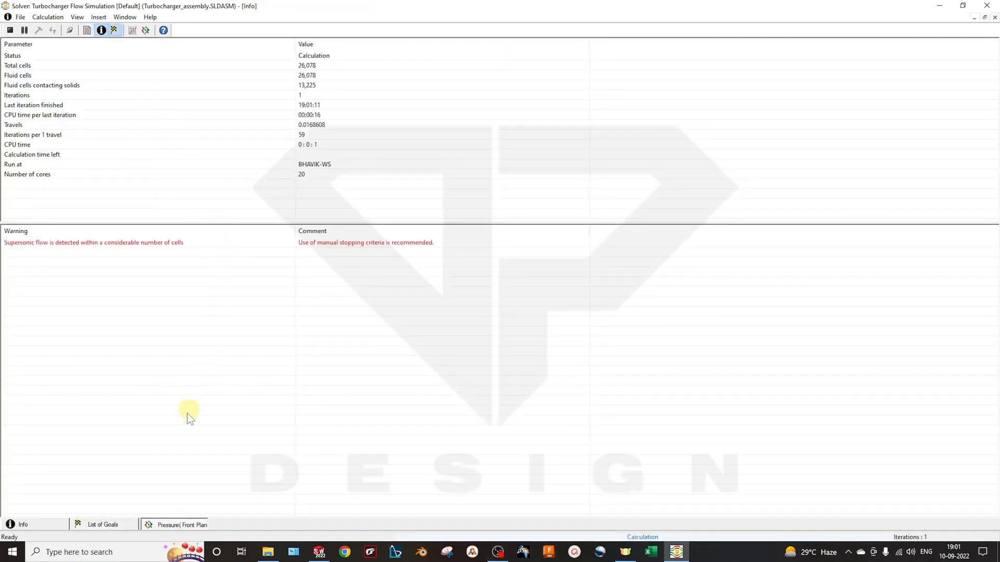
# - Check the progress of the mass flow rate goal and the Front Plane pressure contours in the running solver
pyautogui.click(110, 524)
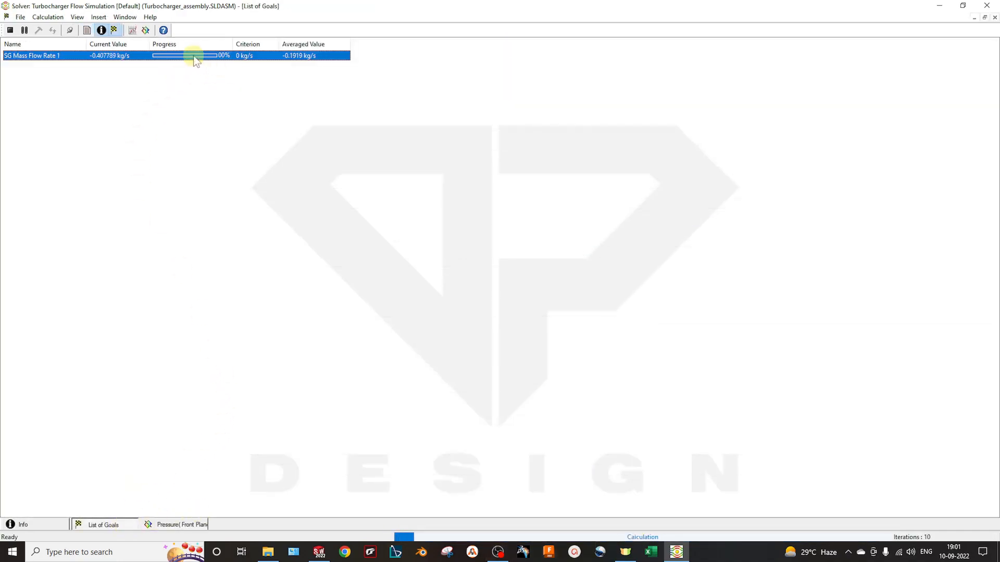
pyautogui.click(173, 526)
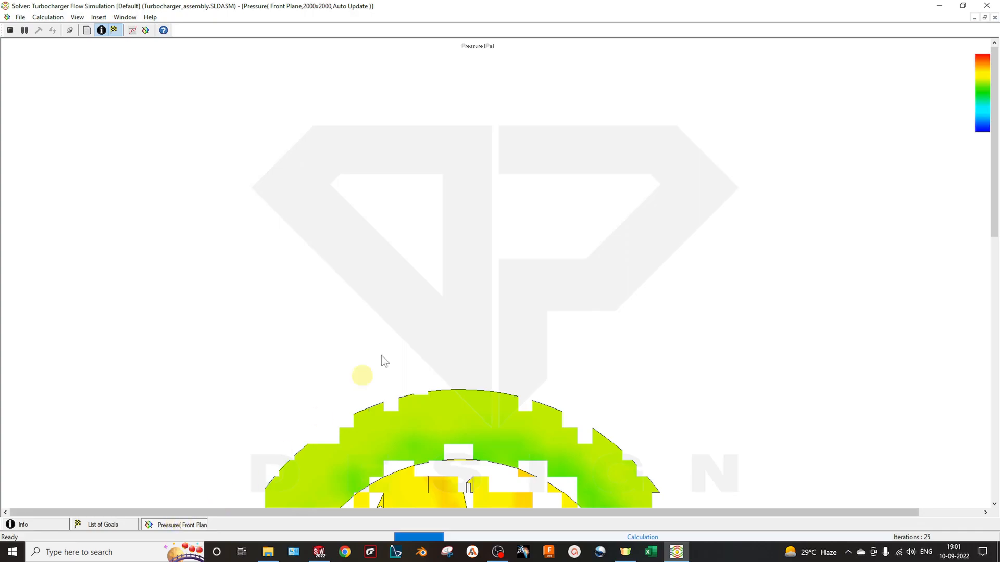
pyautogui.scroll(-5, 320, 415)
pyautogui.scroll(-3, 313, 234)
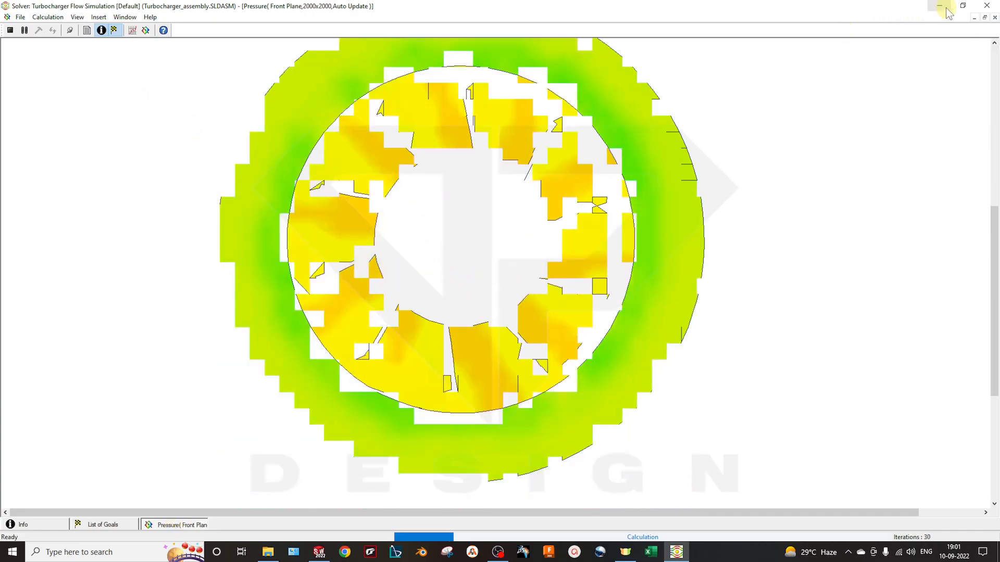
# - Restore the pressure preview to a floating window and enlarge it to fit most of the contour ring
pyautogui.click(985, 18)
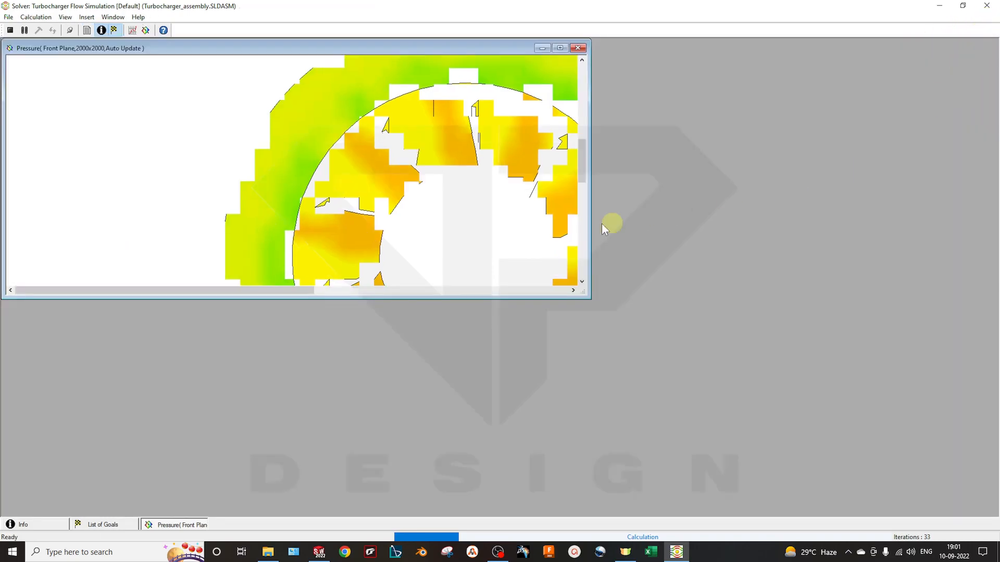
pyautogui.moveTo(595, 301); pyautogui.dragTo(745, 513)
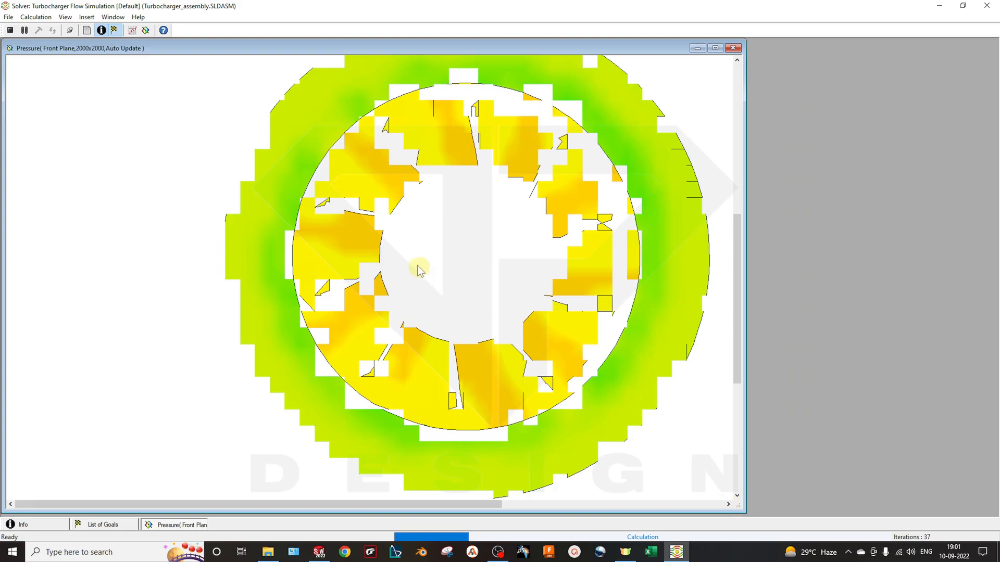
pyautogui.scroll(-2, 338, 266)
pyautogui.scroll(4, 359, 284)
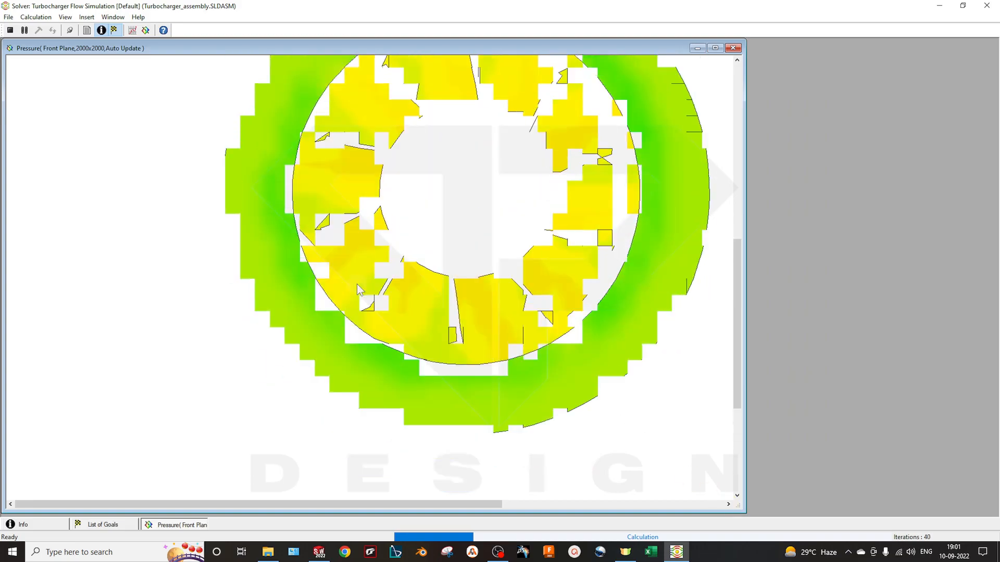
# - Start a new solver preview on the Front Plane and define its mode as Isolines
pyautogui.click(146, 30)
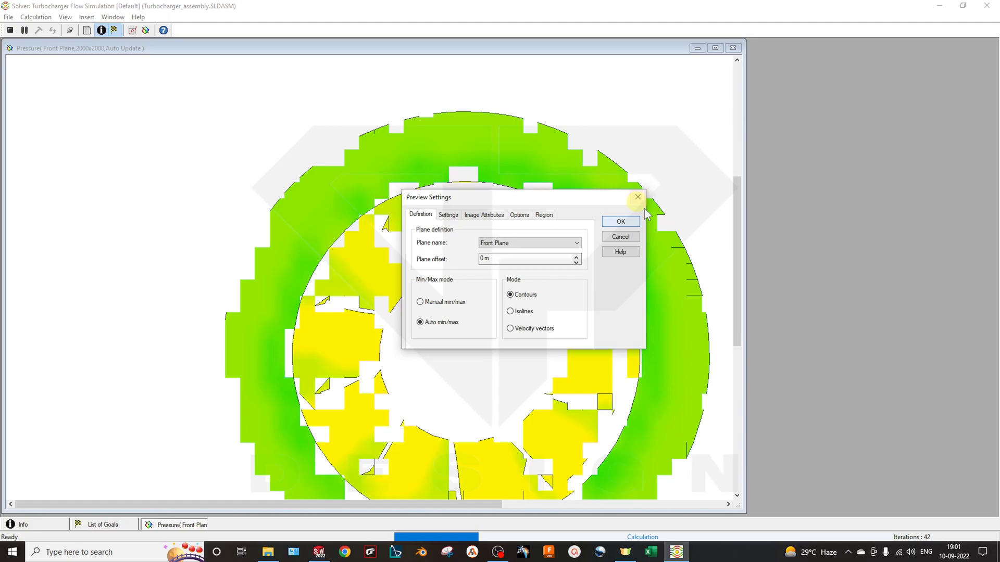
pyautogui.click(621, 222)
pyautogui.click(146, 31)
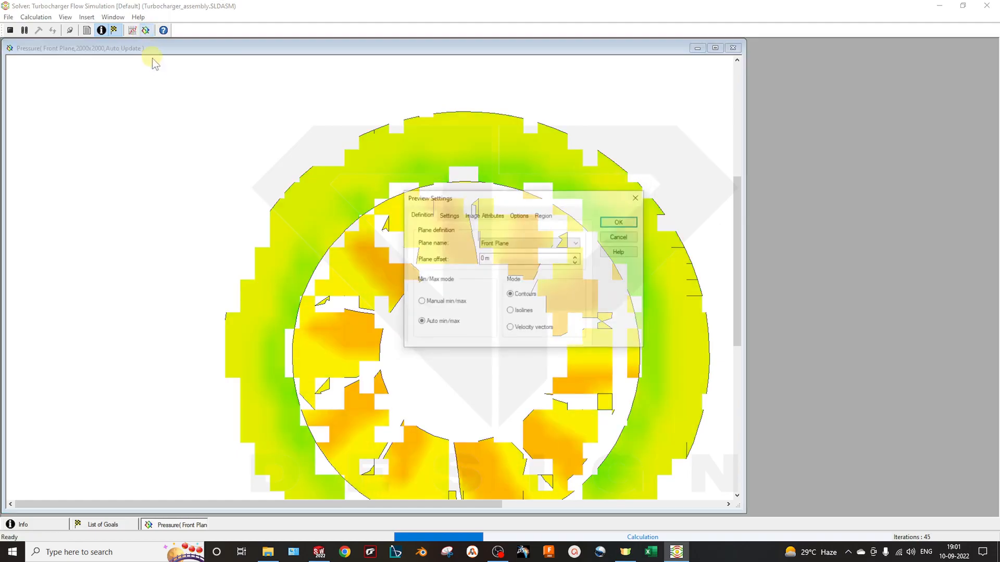
pyautogui.click(489, 243)
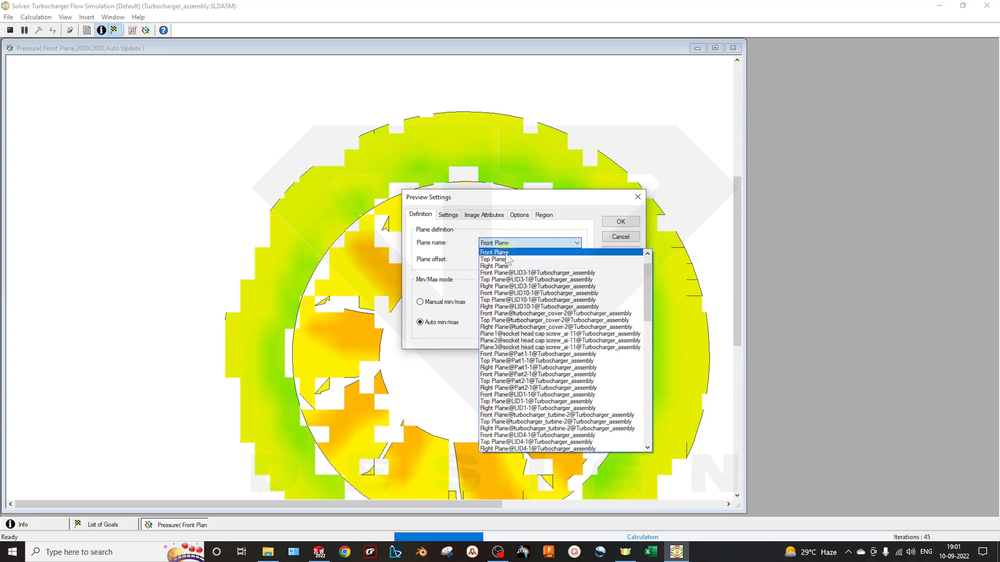
pyautogui.click(494, 252)
pyautogui.click(449, 215)
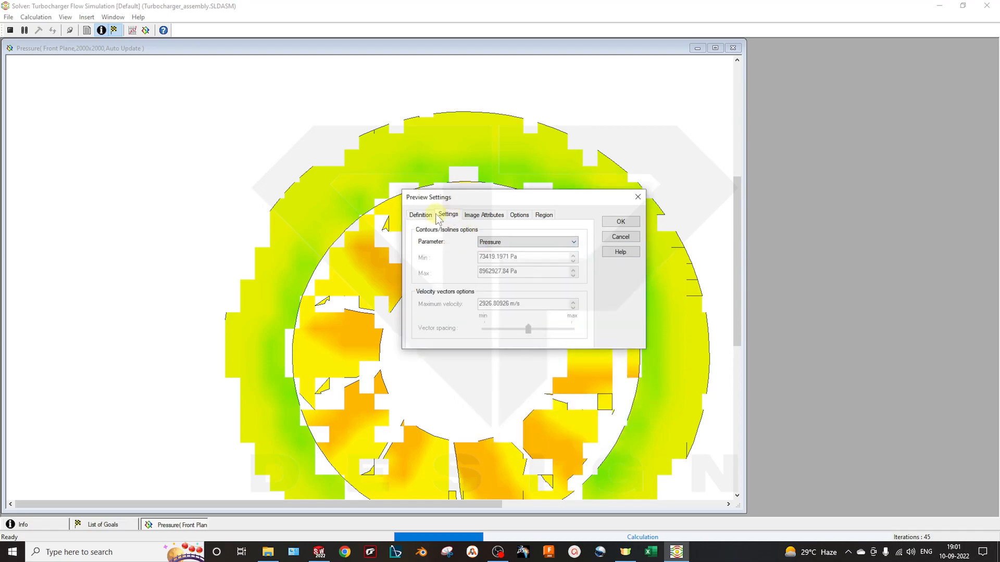
pyautogui.click(431, 215)
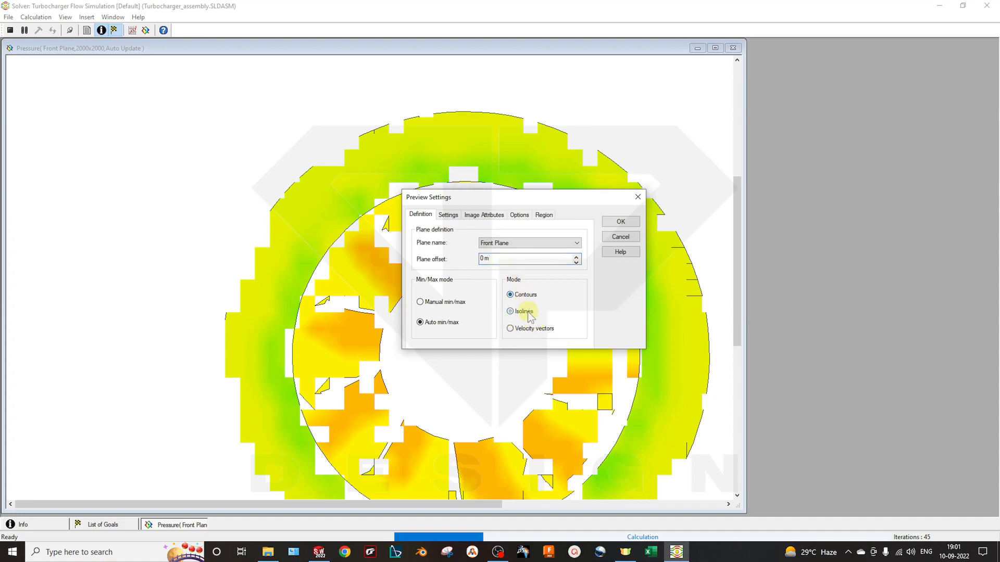
# - Set the preview's parameter to Velocity, review its remaining settings, and create it with the 640x480 image size
pyautogui.click(449, 215)
pyautogui.click(514, 242)
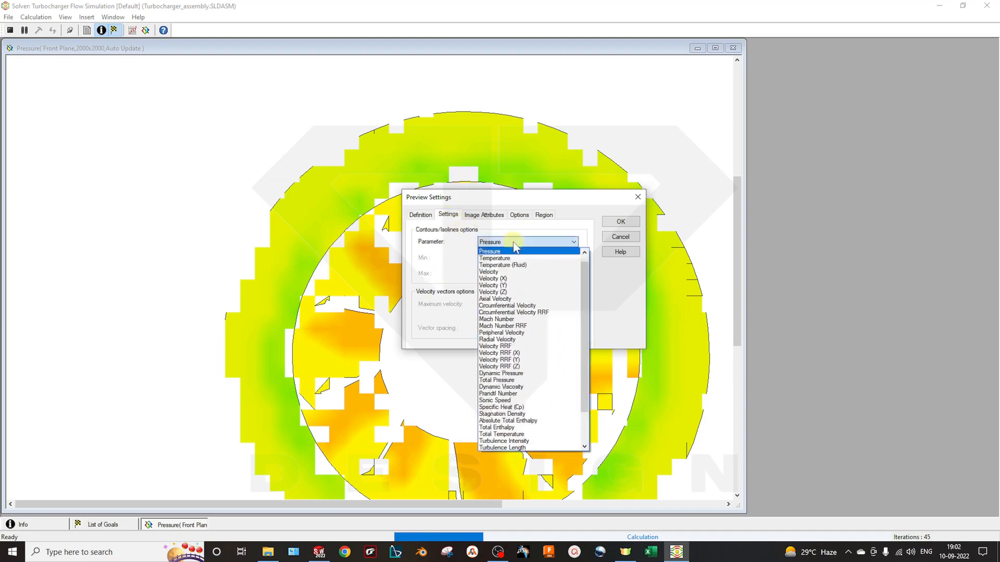
pyautogui.click(512, 272)
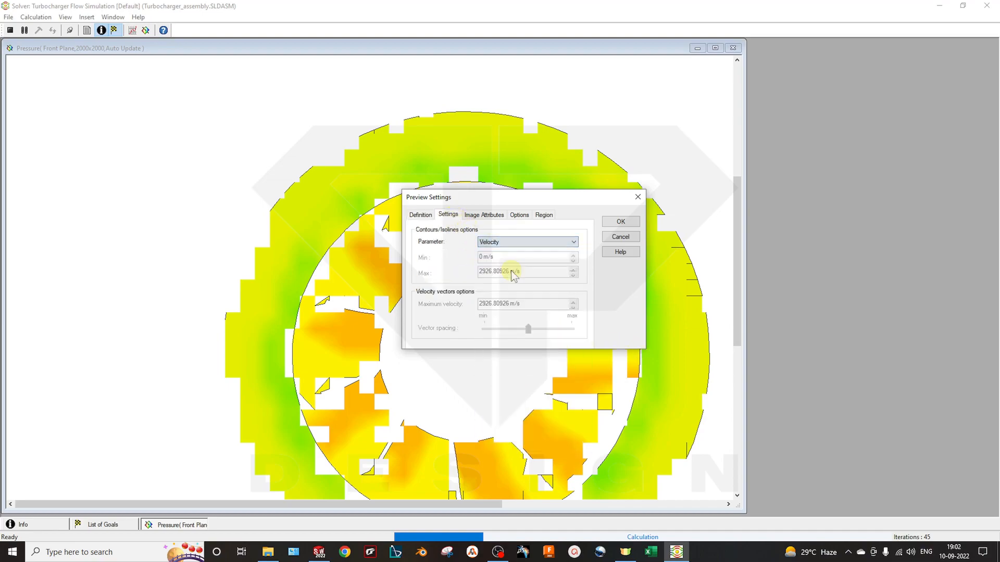
pyautogui.click(474, 216)
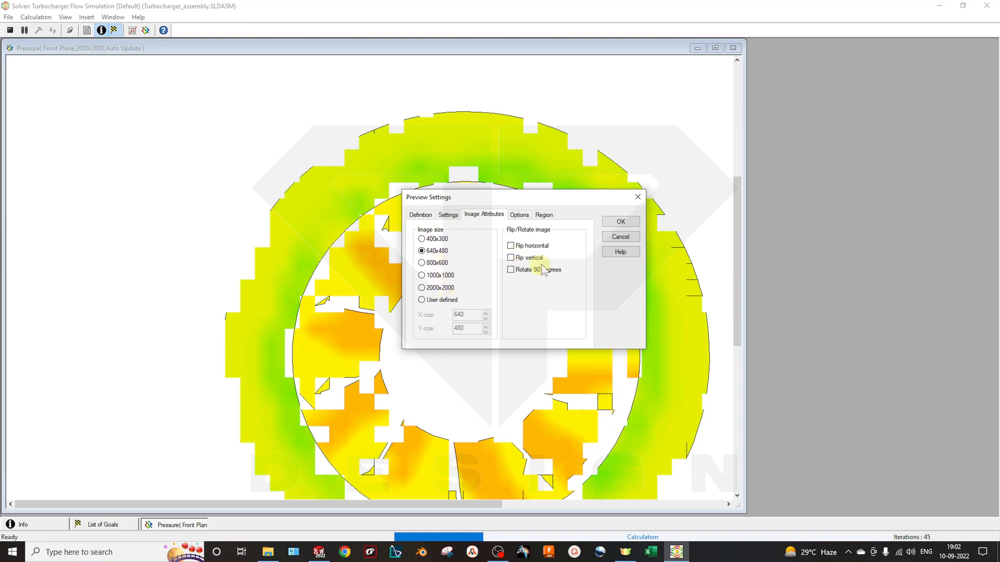
pyautogui.click(520, 215)
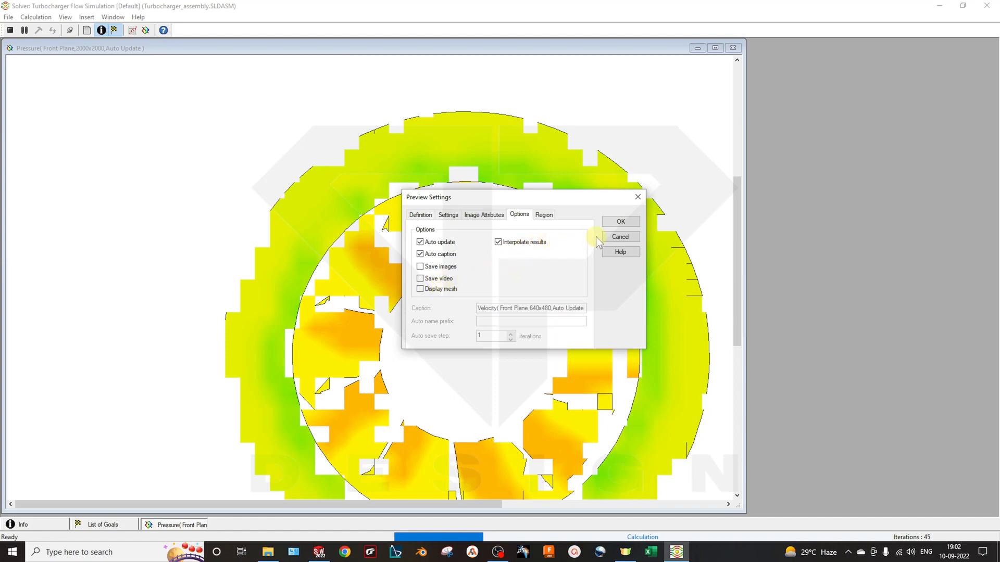
pyautogui.click(544, 215)
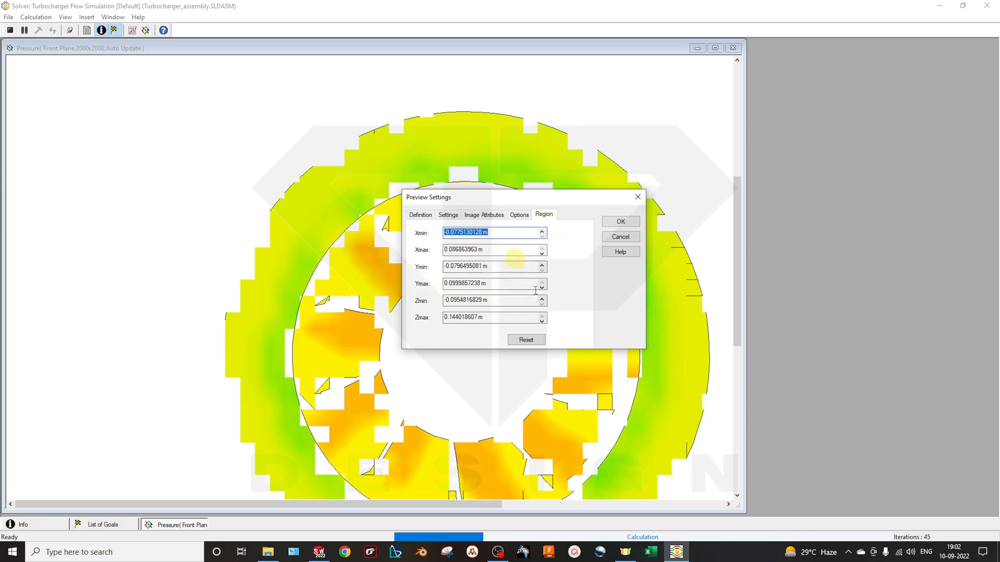
pyautogui.click(615, 223)
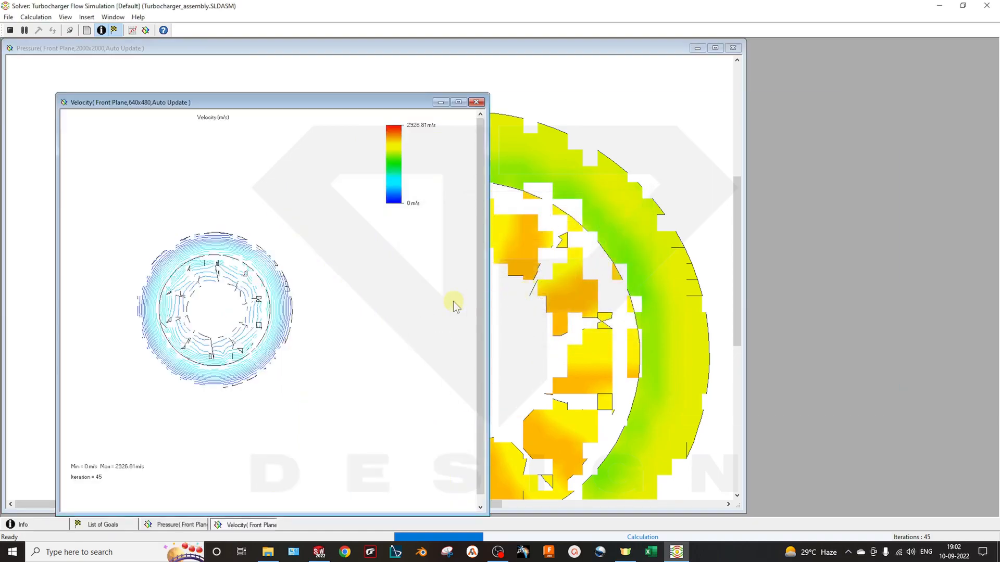
# - Place the velocity preview beside the pressure preview, and bring the list of goals to the front
pyautogui.moveTo(248, 105); pyautogui.dragTo(687, 71)
pyautogui.scroll(-1, 660, 282)
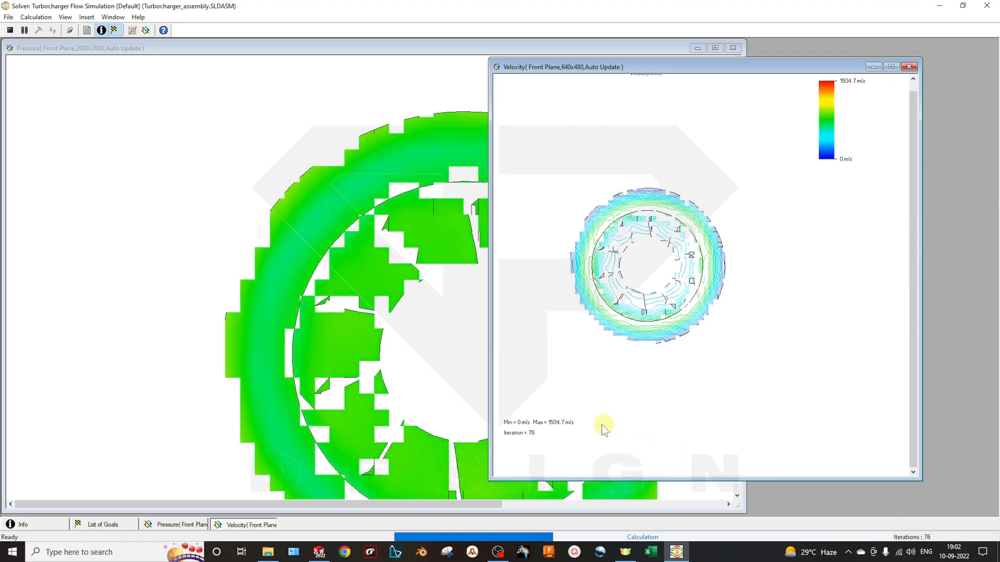
pyautogui.click(161, 525)
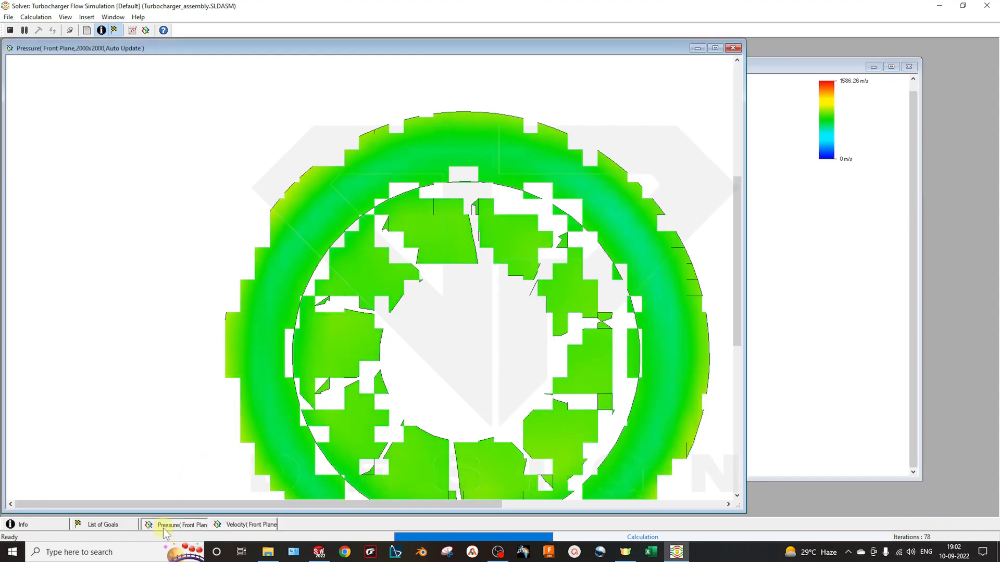
pyautogui.click(133, 528)
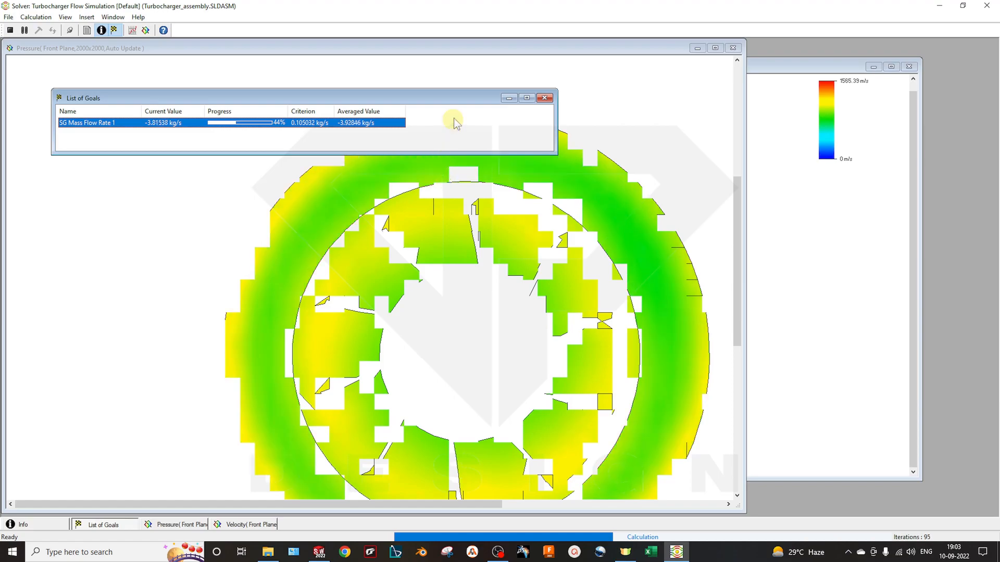
# - Minimize the list of goals, review the pressure preview until the solver finishes, and close the solver window
pyautogui.click(509, 98)
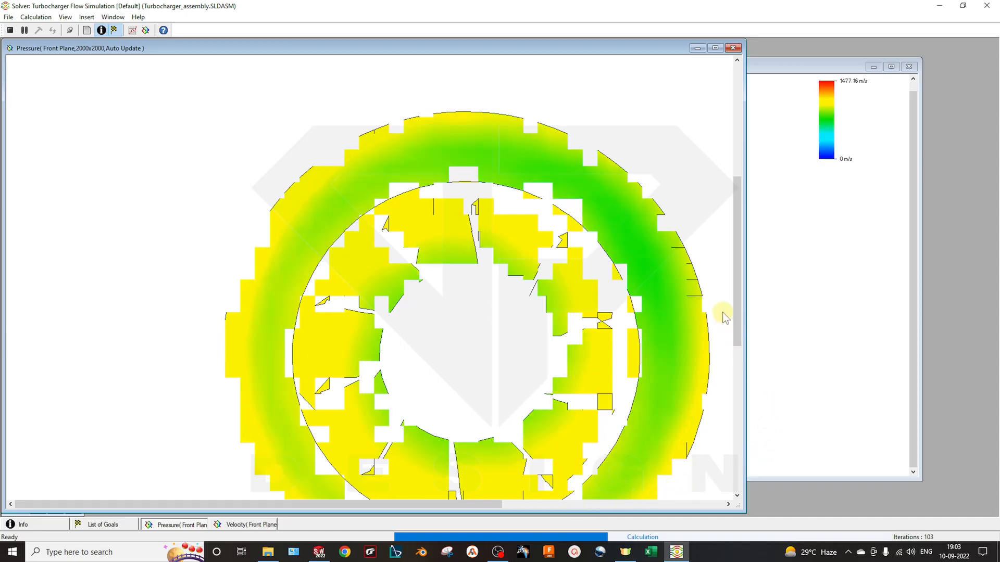
pyautogui.scroll(-2, 722, 318)
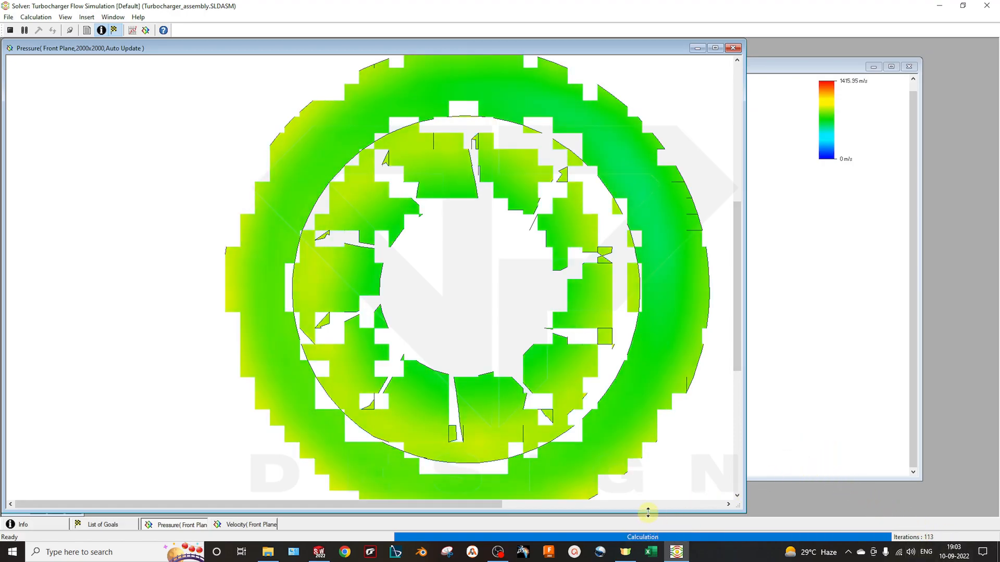
pyautogui.hotkey('alt', 'Tab')
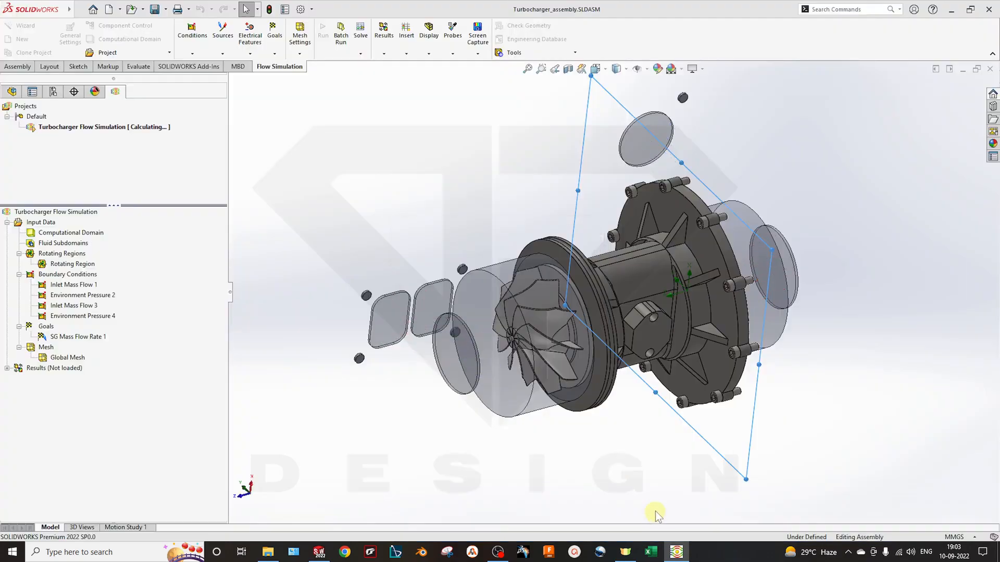
pyautogui.click(675, 548)
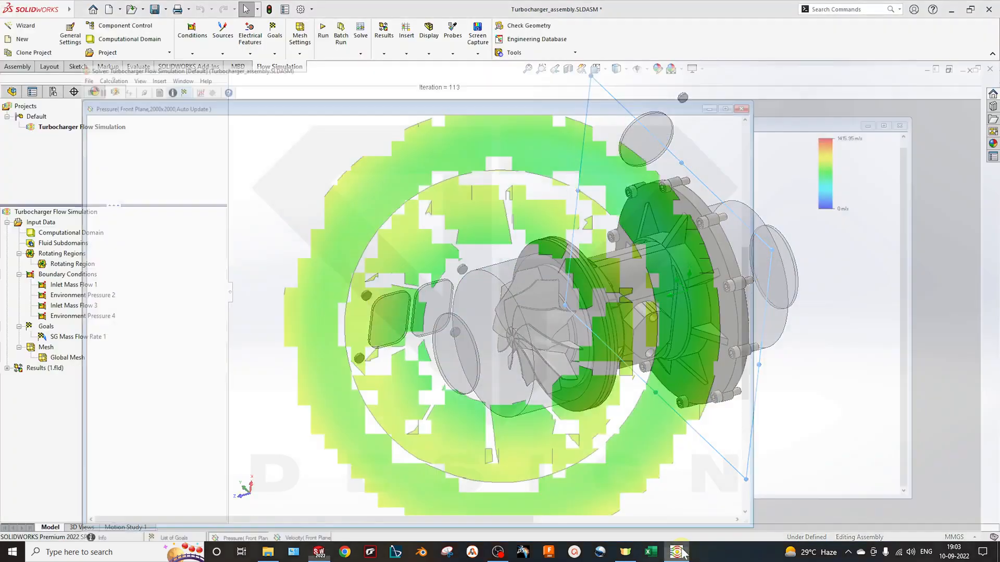
pyautogui.click(987, 5)
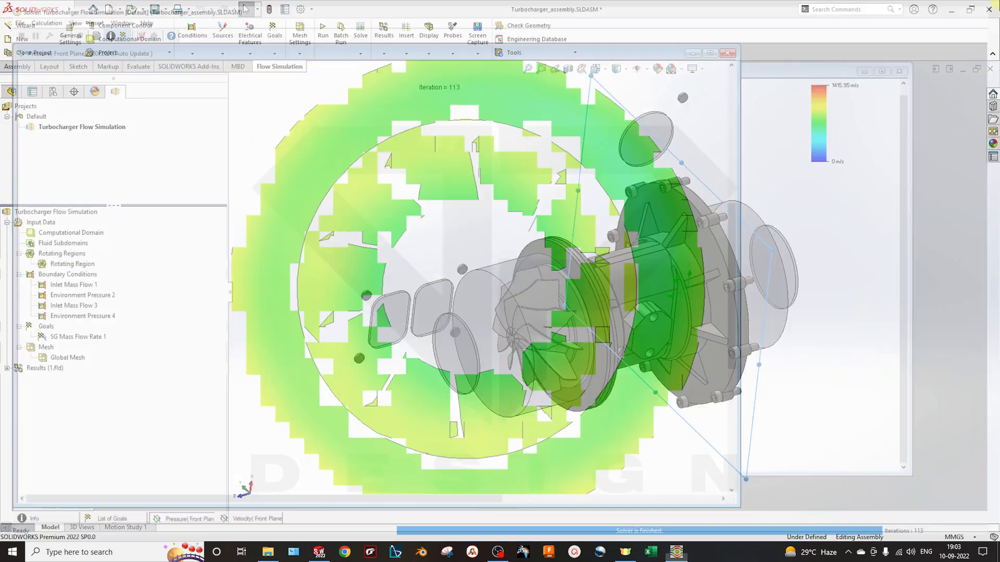
# - Expand the simulation results and delete Surface Plot 1
pyautogui.click(6, 369)
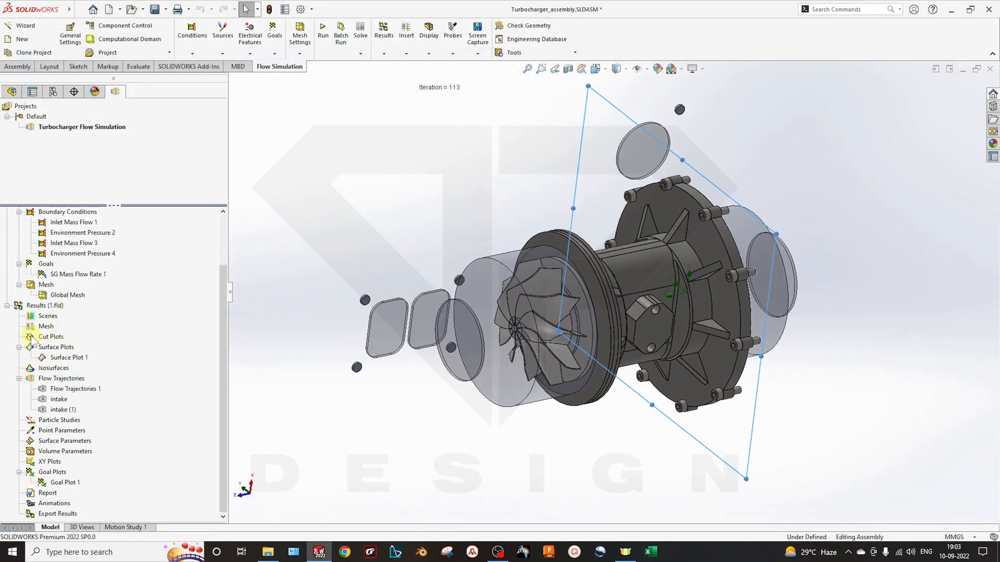
pyautogui.rightClick(66, 358)
pyautogui.click(97, 402)
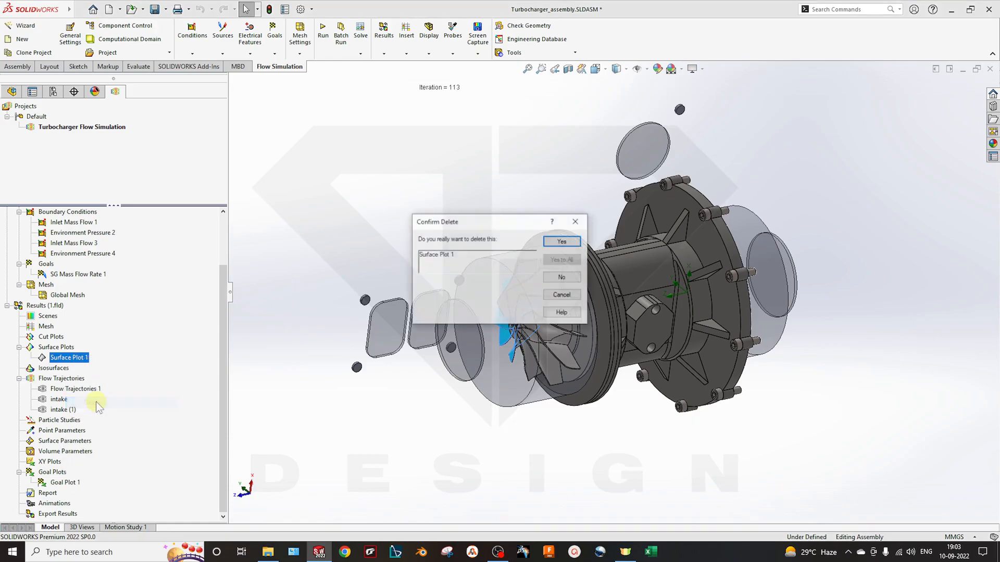
pyautogui.press('Return')
# - Delete the three old flow trajectories: Flow Trajectories 1, intake and intake (1)
pyautogui.click(63, 389)
pyautogui.keyDown('shift'); pyautogui.click(60, 409); pyautogui.keyUp('shift')
pyautogui.rightClick(63, 411)
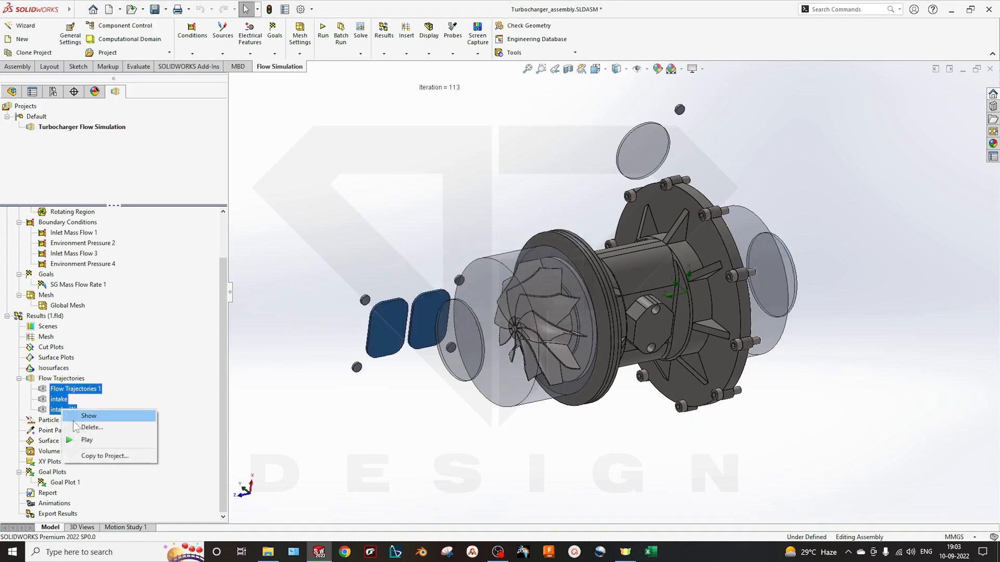
pyautogui.click(91, 427)
pyautogui.press('Return')
pyautogui.press('Return')
pyautogui.press('Return')
# - Start a new cut plot and replace its Front Plane selection with the assembly's Top Plane
pyautogui.moveTo(425, 379); pyautogui.dragTo(558, 368, button='middle')
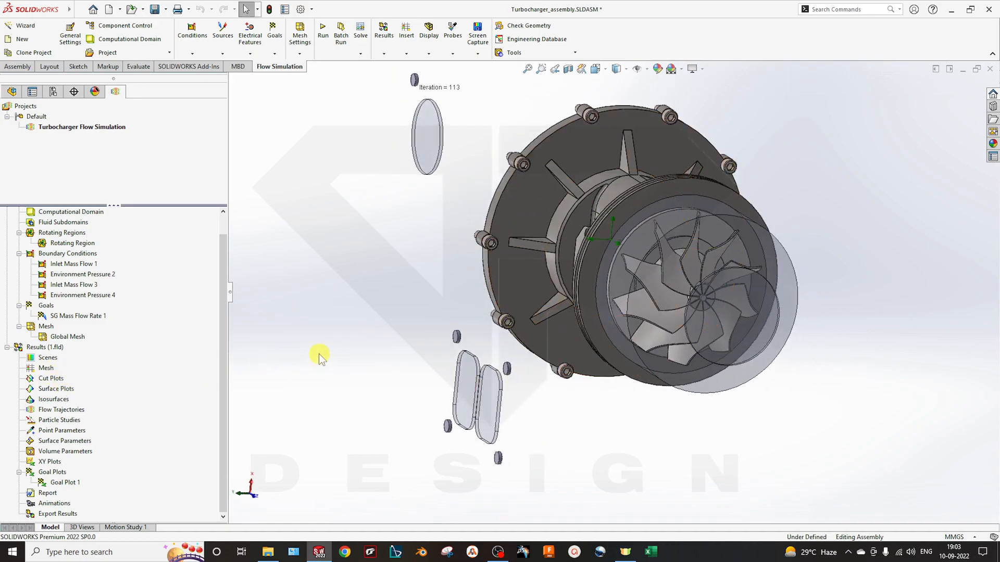
pyautogui.moveTo(319, 359); pyautogui.dragTo(238, 382, button='middle')
pyautogui.doubleClick(52, 379)
pyautogui.moveTo(408, 361); pyautogui.dragTo(461, 406, button='middle')
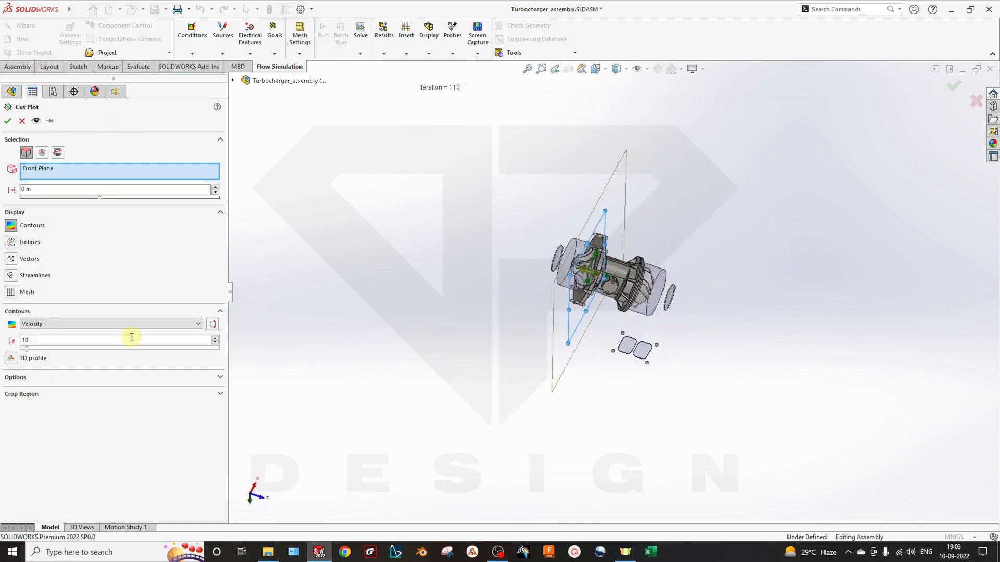
pyautogui.rightClick(66, 171)
pyautogui.click(99, 178)
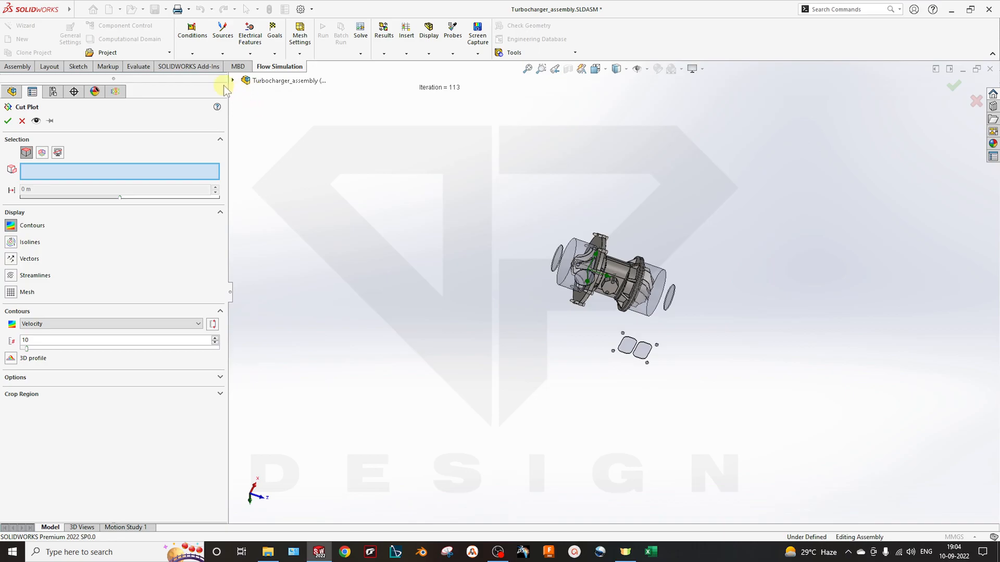
pyautogui.click(279, 143)
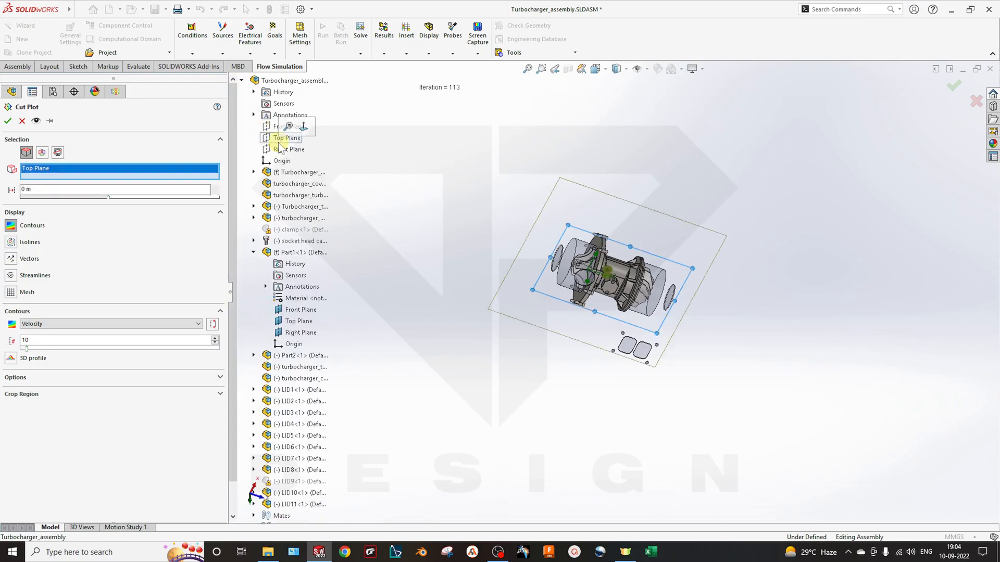
pyautogui.moveTo(471, 375); pyautogui.dragTo(515, 302, button='middle')
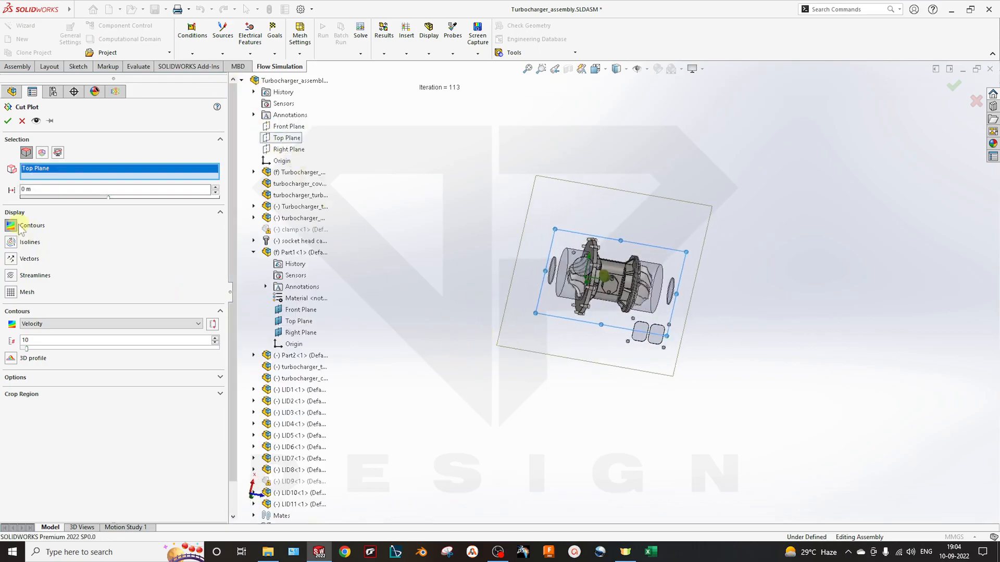
# - Add Velocity isolines with 255 levels to the Velocity contours and create the cut plot
pyautogui.click(30, 243)
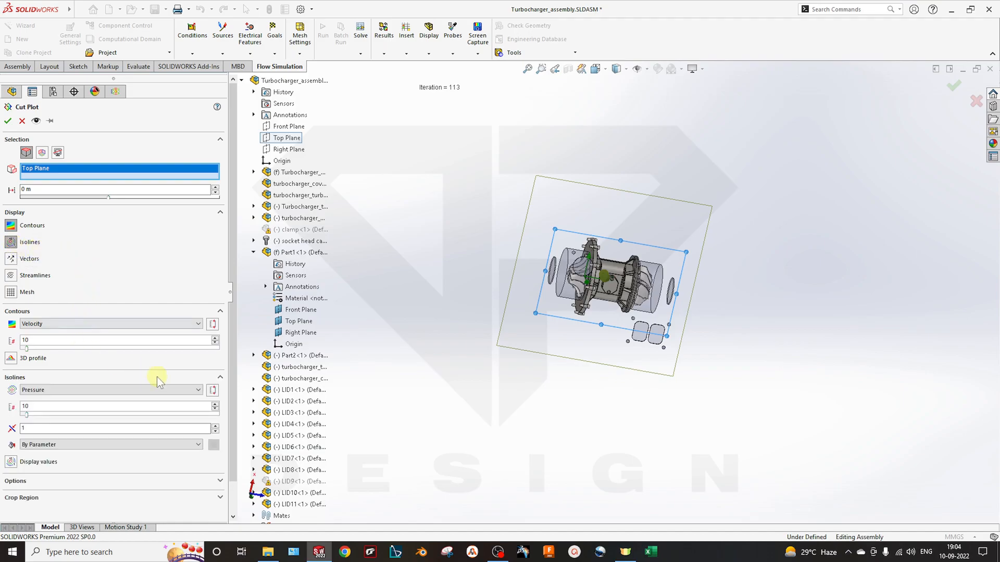
pyautogui.click(55, 390)
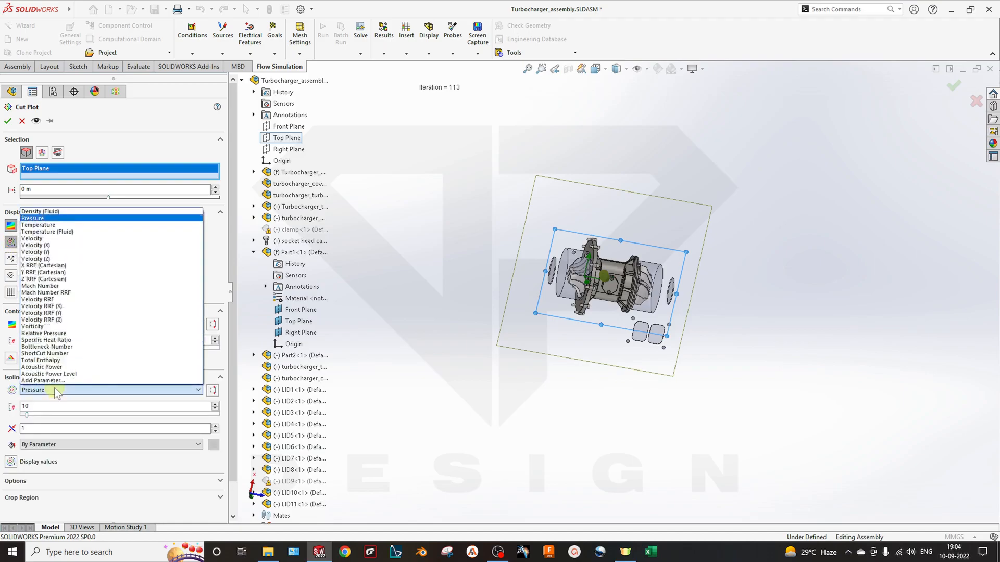
pyautogui.click(41, 238)
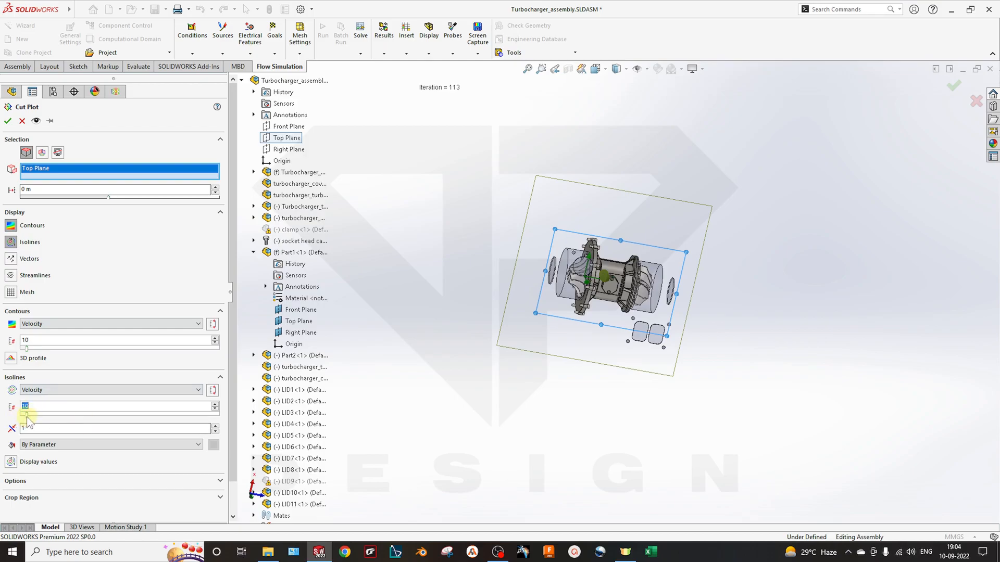
pyautogui.moveTo(181, 416); pyautogui.dragTo(224, 417)
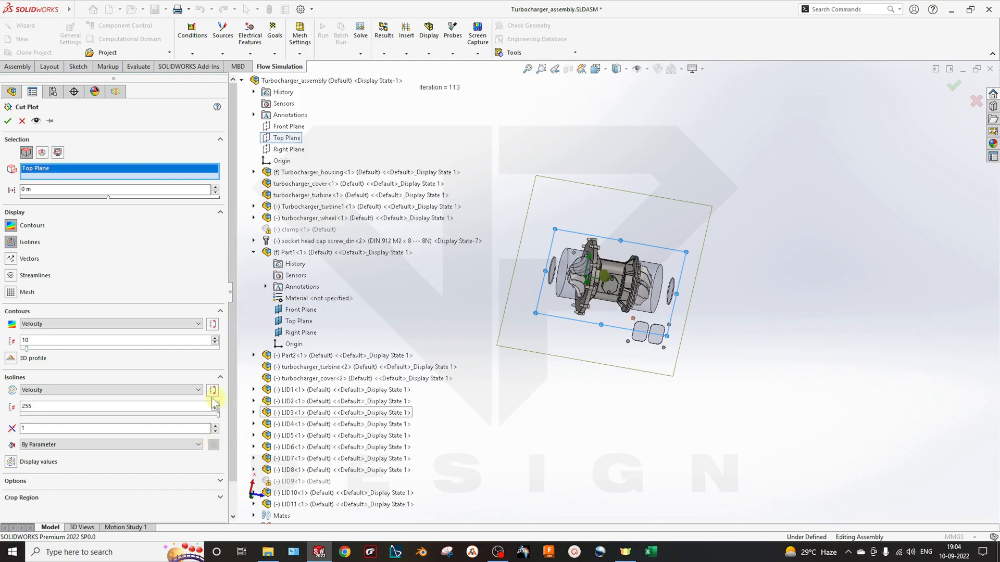
pyautogui.click(8, 120)
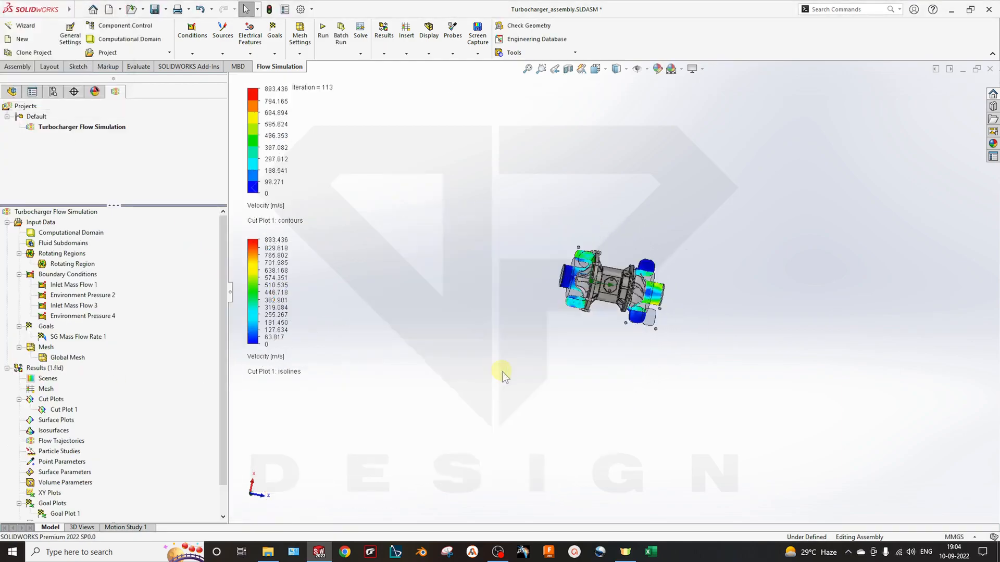
# - Inspect the velocity cut plot through both ends of the turbocharger, and hide it
pyautogui.scroll(5, 582, 408)
pyautogui.moveTo(582, 408); pyautogui.dragTo(623, 373, button='middle')
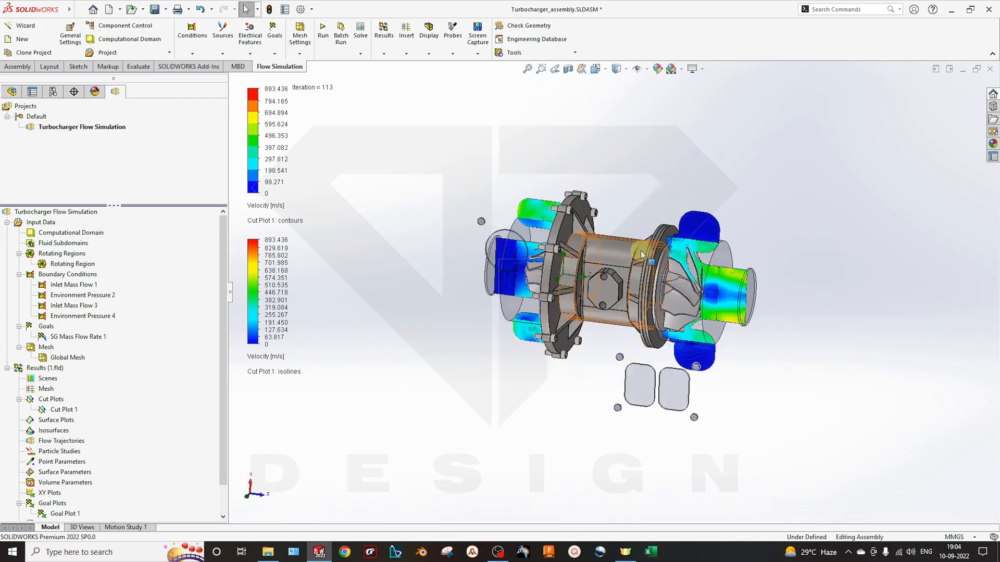
pyautogui.scroll(3, 474, 241)
pyautogui.moveTo(474, 240); pyautogui.dragTo(616, 291, button='middle')
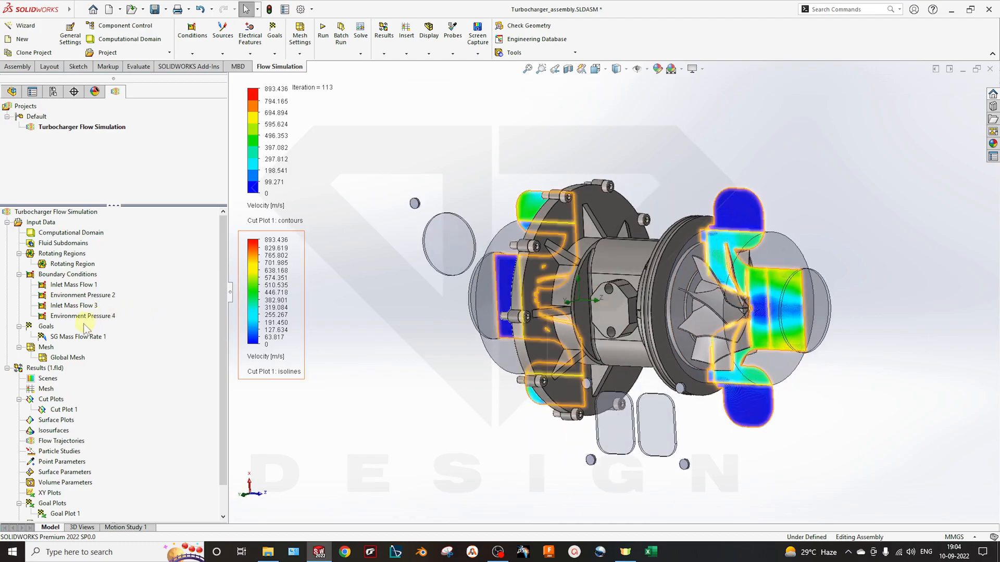
pyautogui.rightClick(57, 410)
pyautogui.click(105, 241)
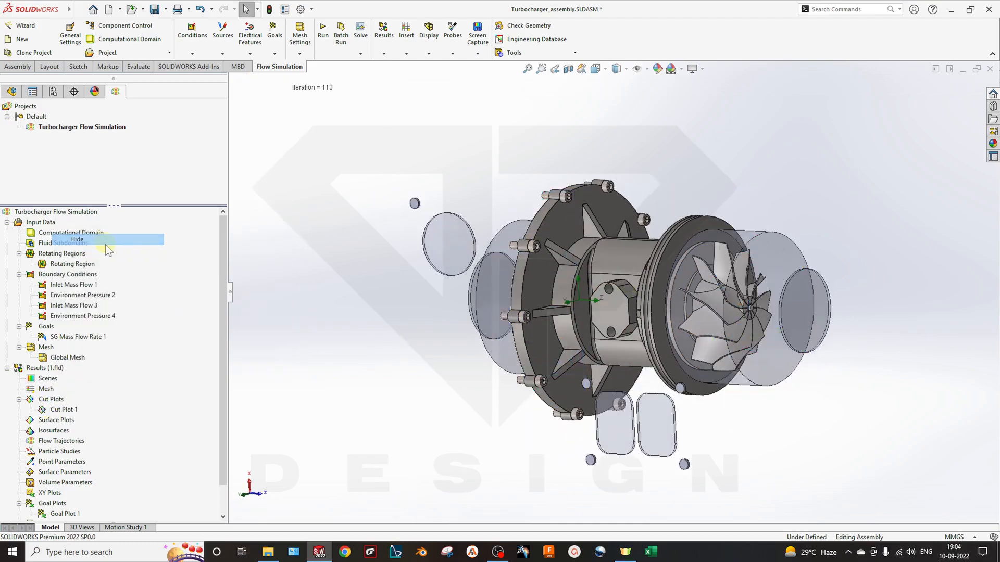
# - Insert flow trajectories starting from the faces of the two rounded rectangular lids, LID2 and LID1, with 200 points
pyautogui.moveTo(441, 434); pyautogui.dragTo(367, 445, button='middle')
pyautogui.rightClick(65, 442)
pyautogui.click(109, 455)
pyautogui.moveTo(734, 409); pyautogui.dragTo(469, 313, button='middle')
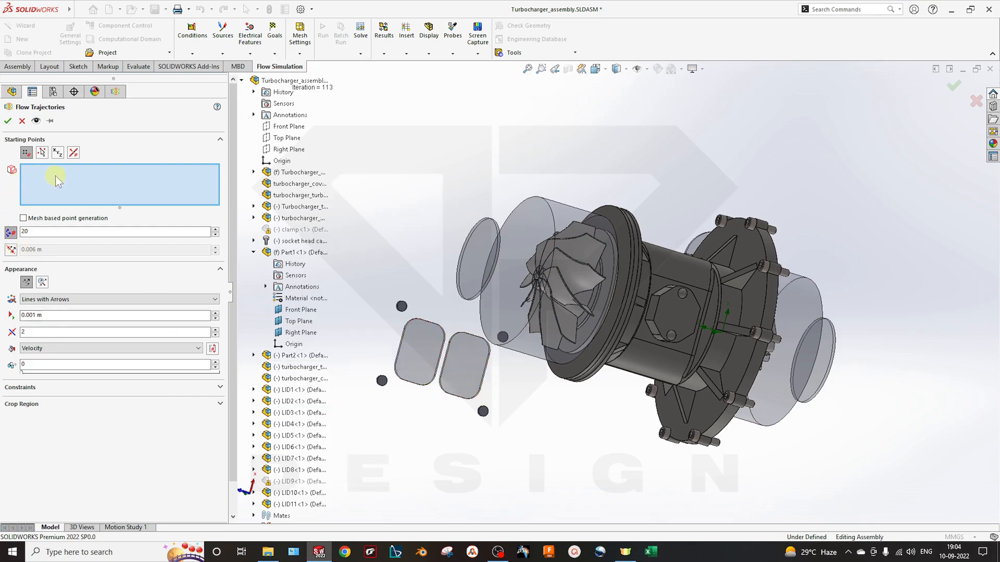
pyautogui.click(427, 341)
pyautogui.click(476, 361)
pyautogui.moveTo(476, 360); pyautogui.dragTo(541, 365, button='middle')
pyautogui.doubleClick(32, 231)
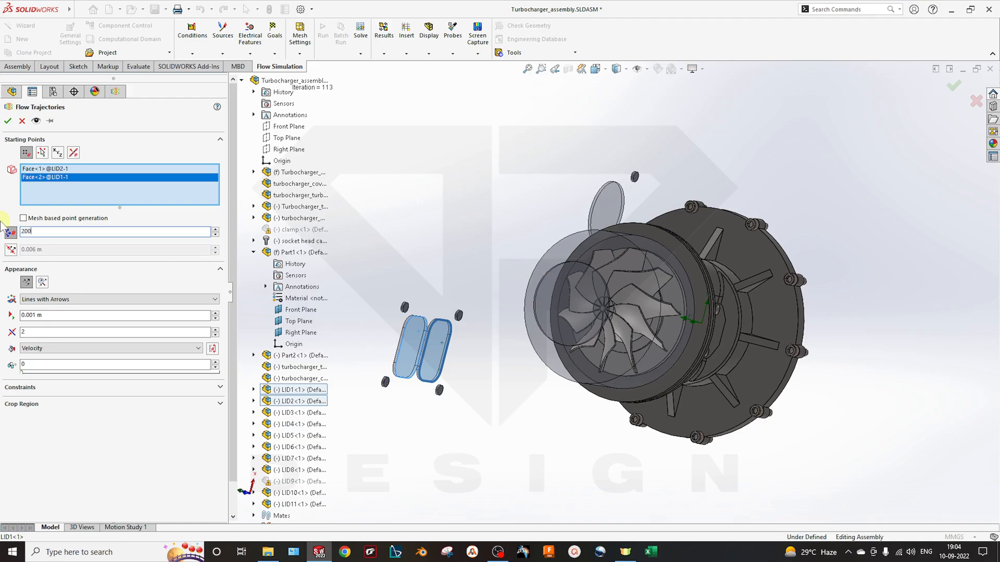
pyautogui.moveTo(483, 361); pyautogui.dragTo(584, 344, button='middle')
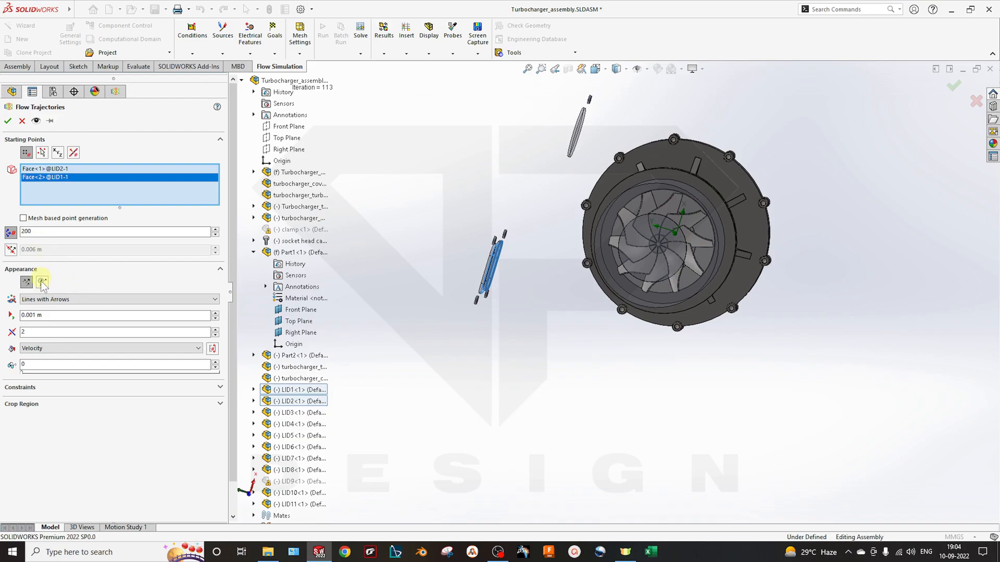
# - Make the trajectories dynamic Arrows with both arrow count values at 10 and transparency 0.463, and create them
pyautogui.click(46, 300)
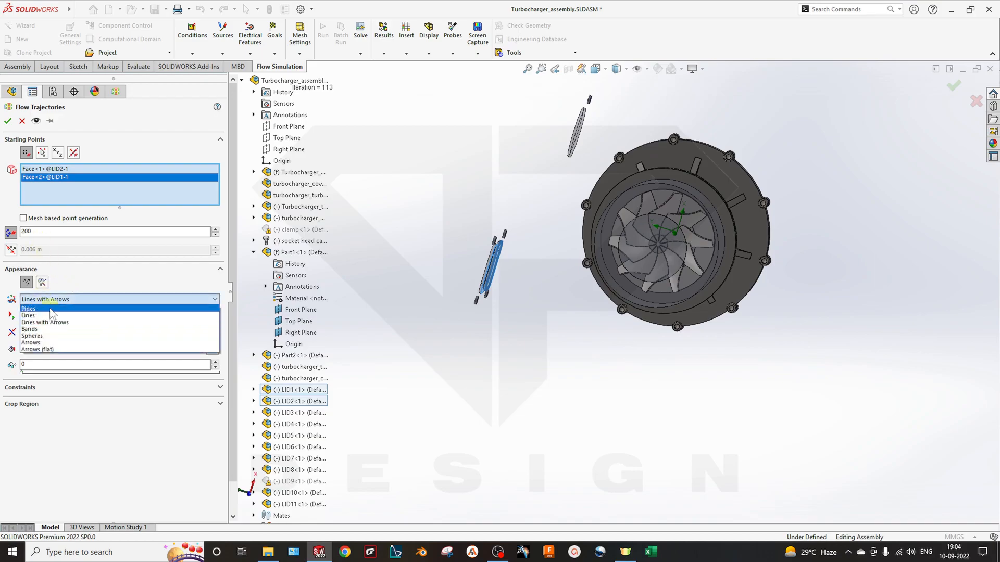
pyautogui.click(42, 282)
pyautogui.click(43, 282)
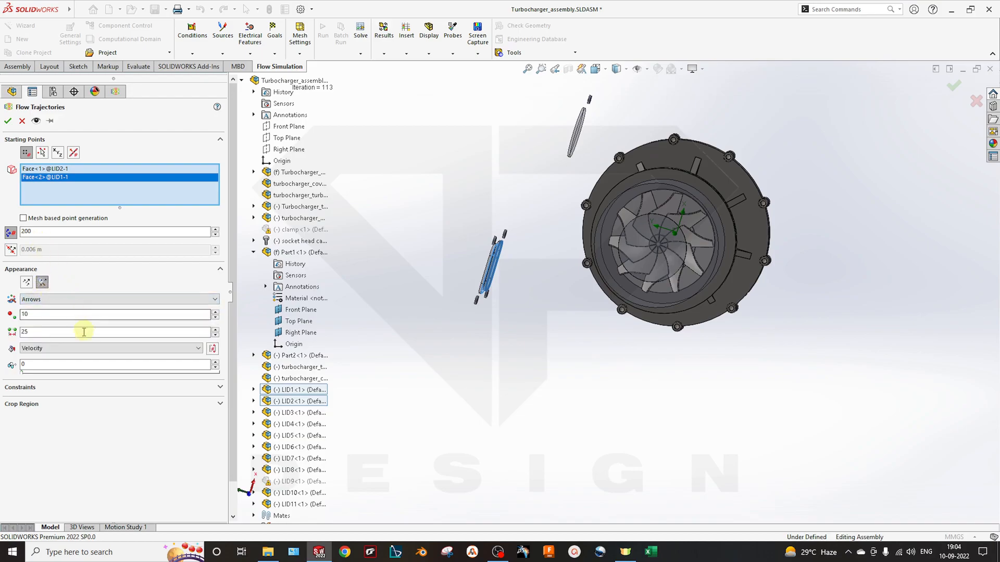
pyautogui.click(47, 300)
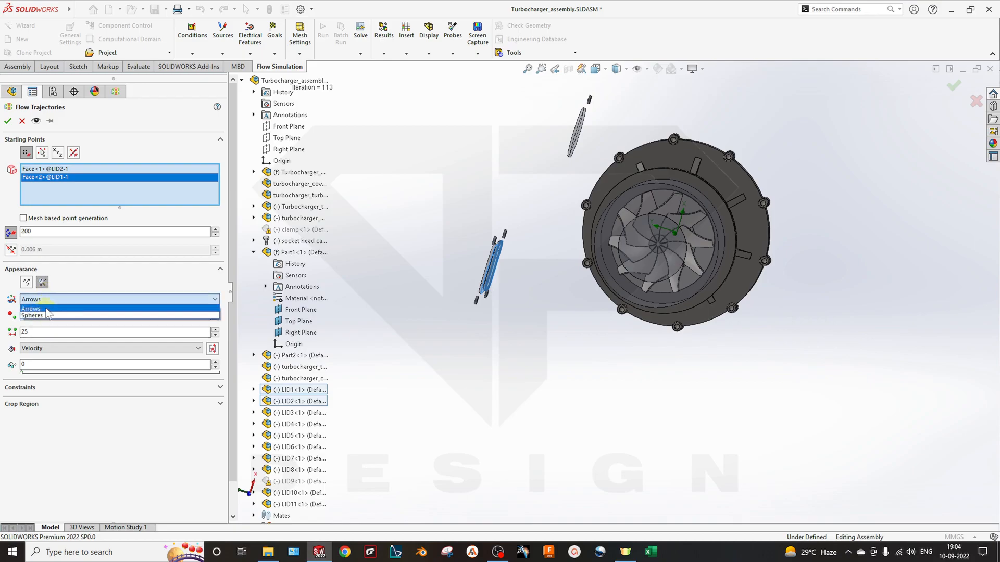
pyautogui.click(48, 310)
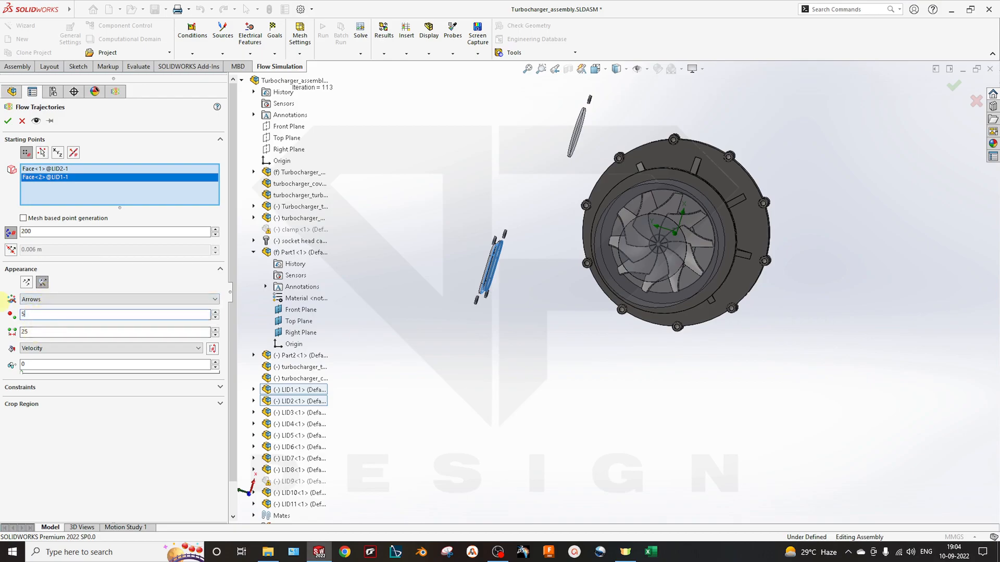
pyautogui.press('Tab')
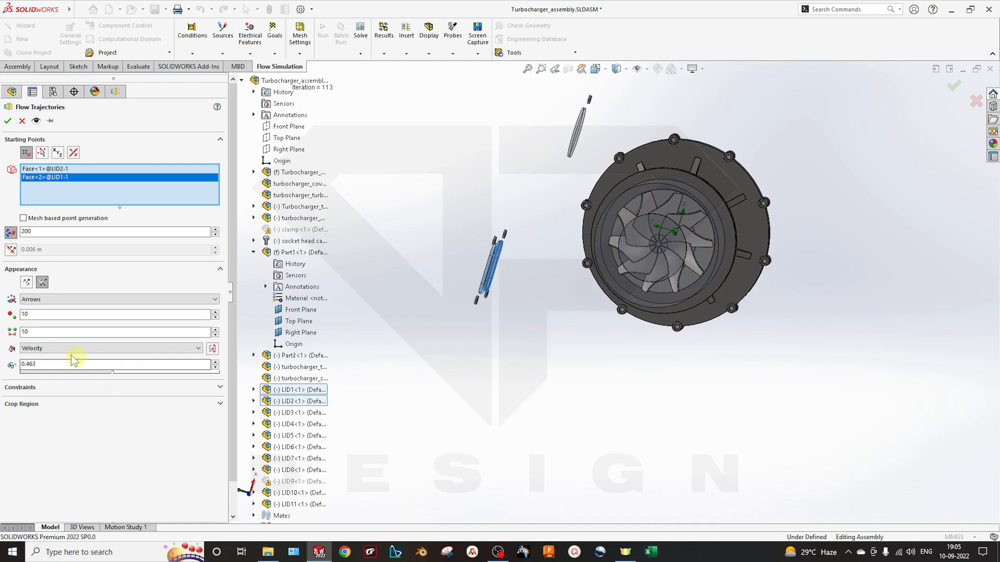
pyautogui.click(8, 120)
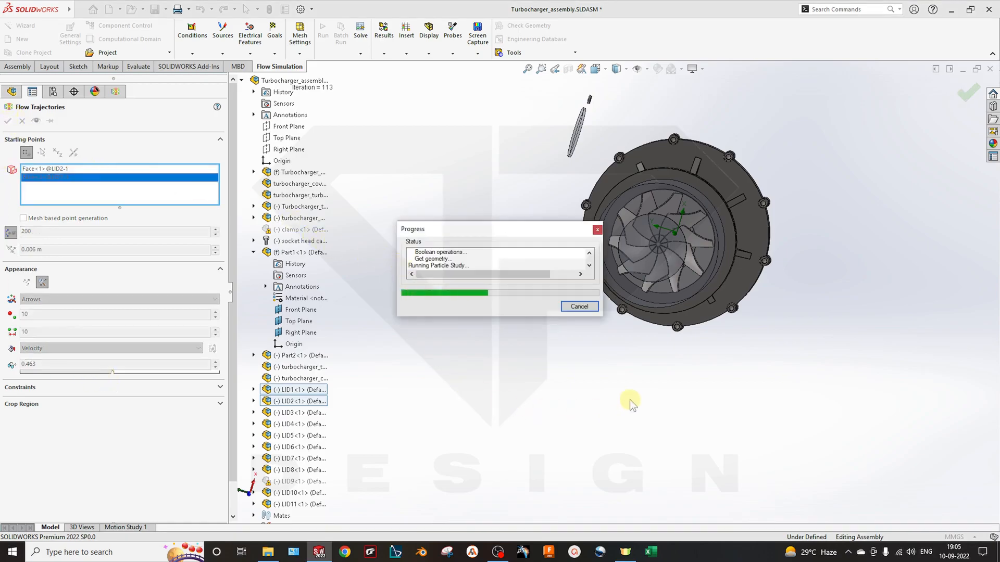
# - Play the flow trajectories animation, examine the flow from the inlet lids through the turbine wheel, and stop it
pyautogui.moveTo(580, 397); pyautogui.dragTo(478, 405, button='middle')
pyautogui.rightClick(90, 453)
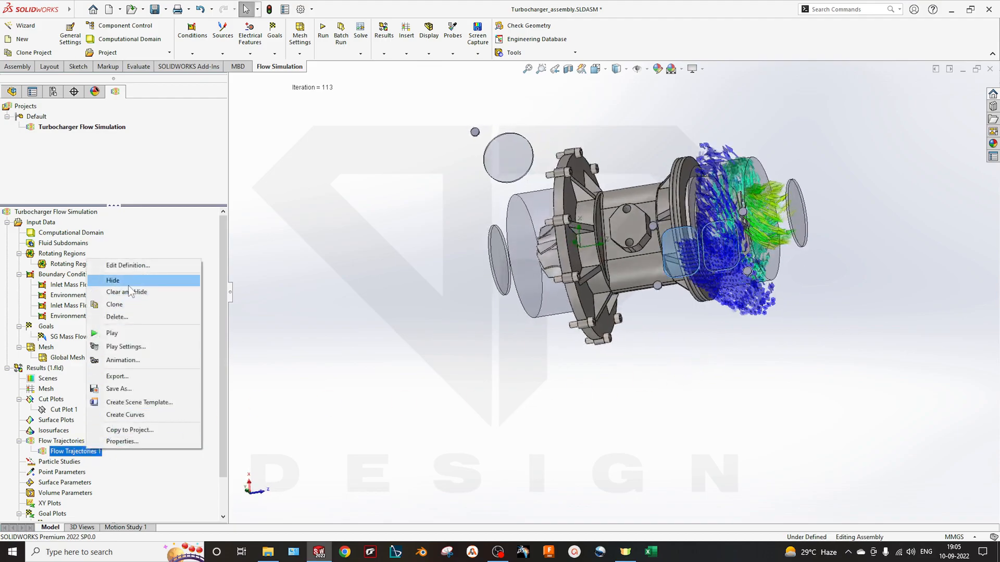
pyautogui.click(119, 331)
pyautogui.moveTo(544, 361); pyautogui.dragTo(568, 319, button='middle')
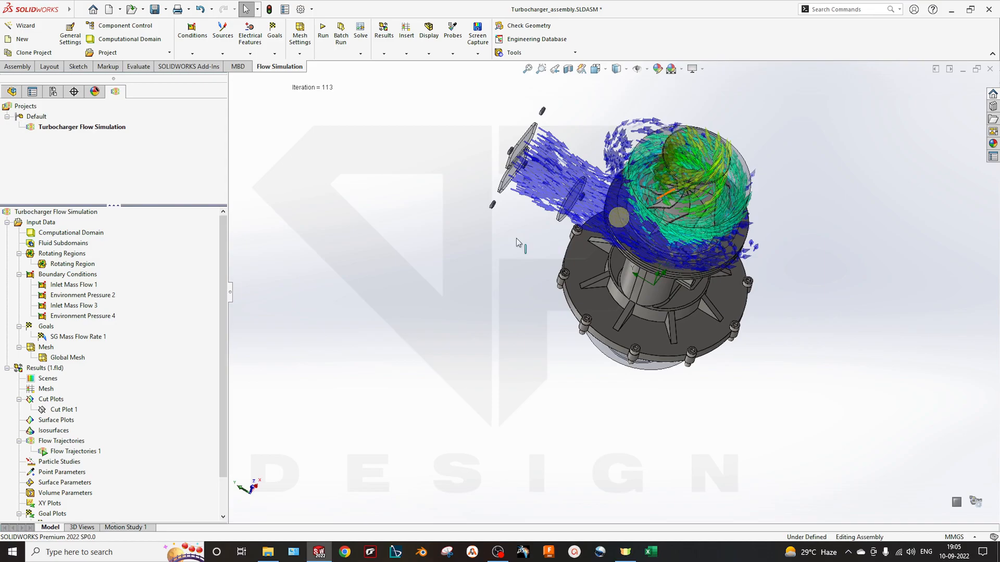
pyautogui.moveTo(518, 242); pyautogui.dragTo(617, 172, button='middle')
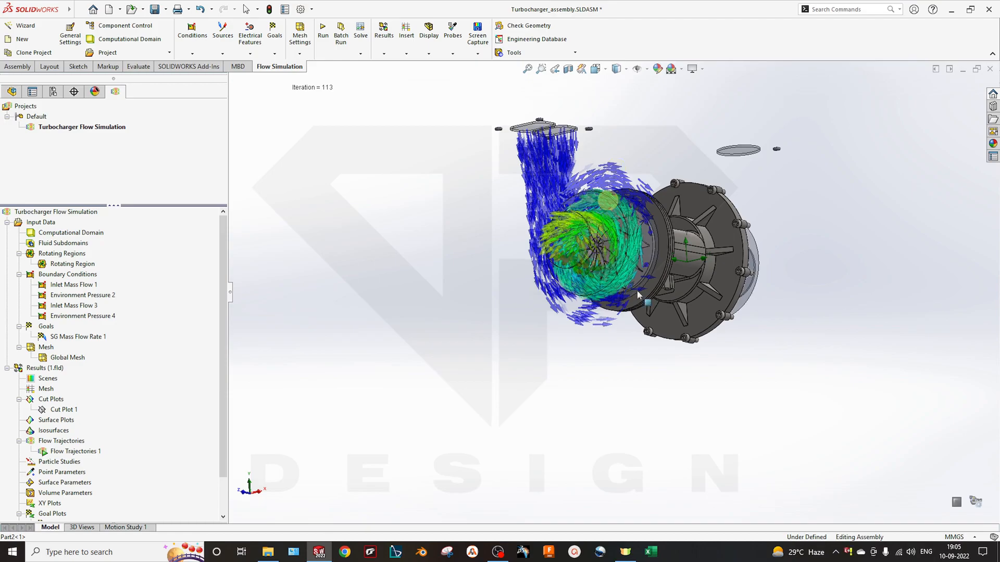
pyautogui.scroll(-2, 639, 295)
pyautogui.rightClick(73, 451)
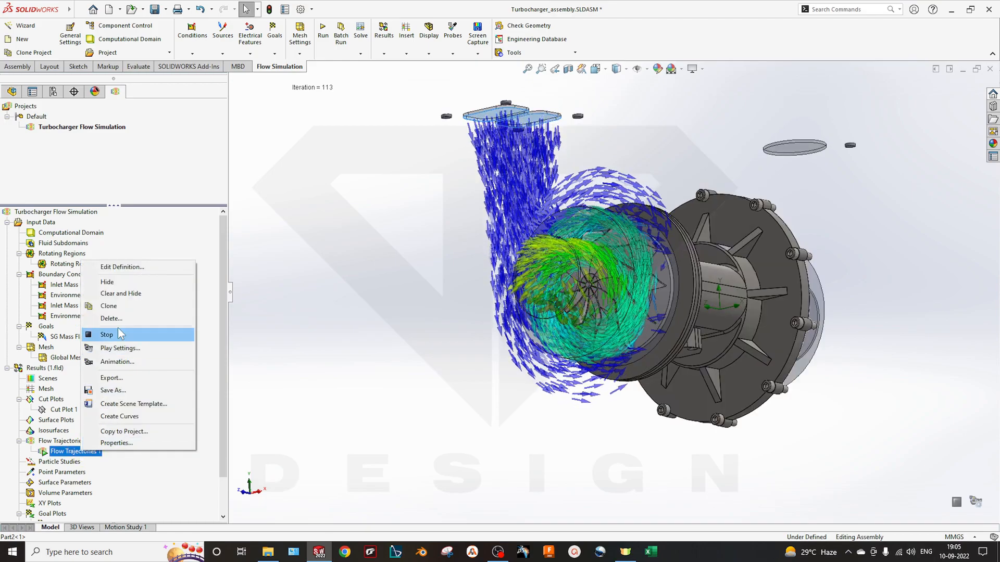
pyautogui.click(119, 336)
# - Insert flow trajectories starting from the faces of the two circular lids LID10 and LID7, with 200 points
pyautogui.rightClick(76, 452)
pyautogui.click(151, 449)
pyautogui.moveTo(772, 173); pyautogui.dragTo(705, 129, button='middle')
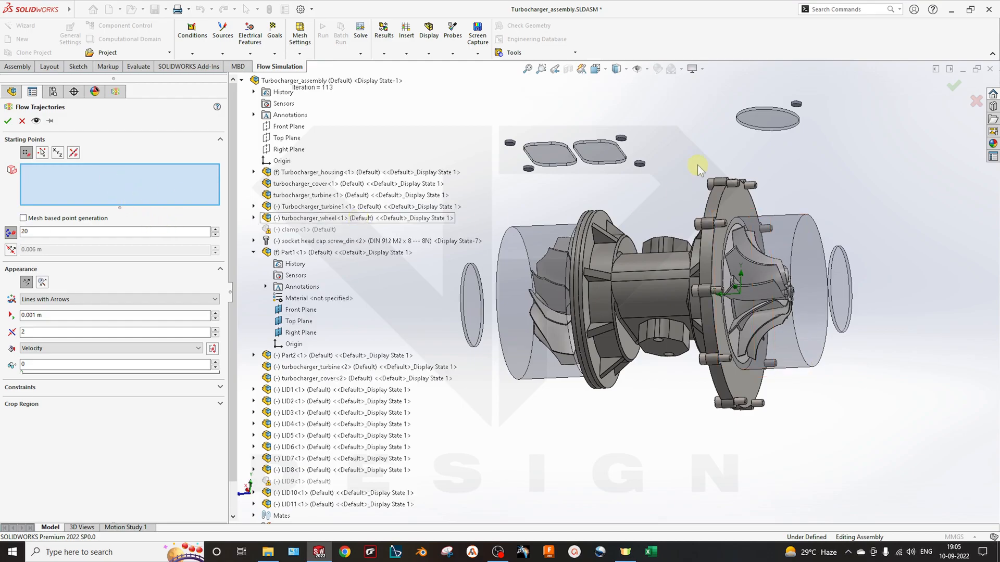
pyautogui.moveTo(829, 310); pyautogui.dragTo(852, 281, button='middle')
pyautogui.click(850, 284)
pyautogui.moveTo(837, 369); pyautogui.dragTo(854, 292, button='middle')
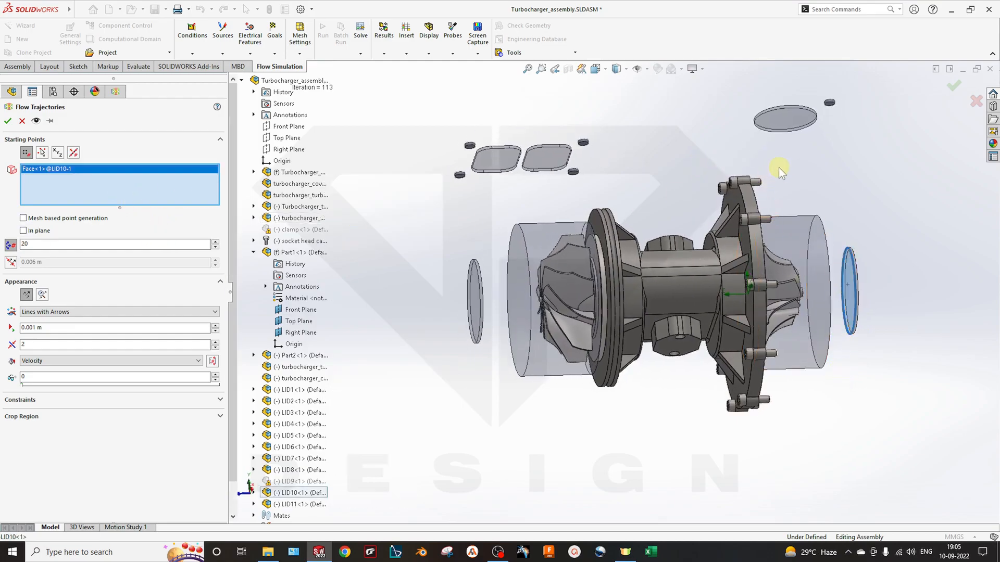
pyautogui.click(793, 120)
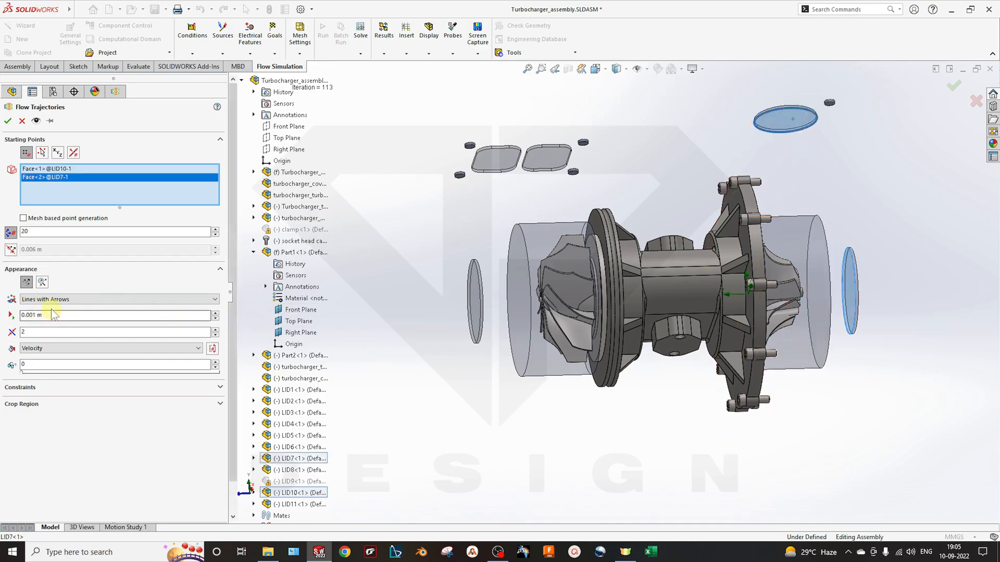
pyautogui.doubleClick(42, 232)
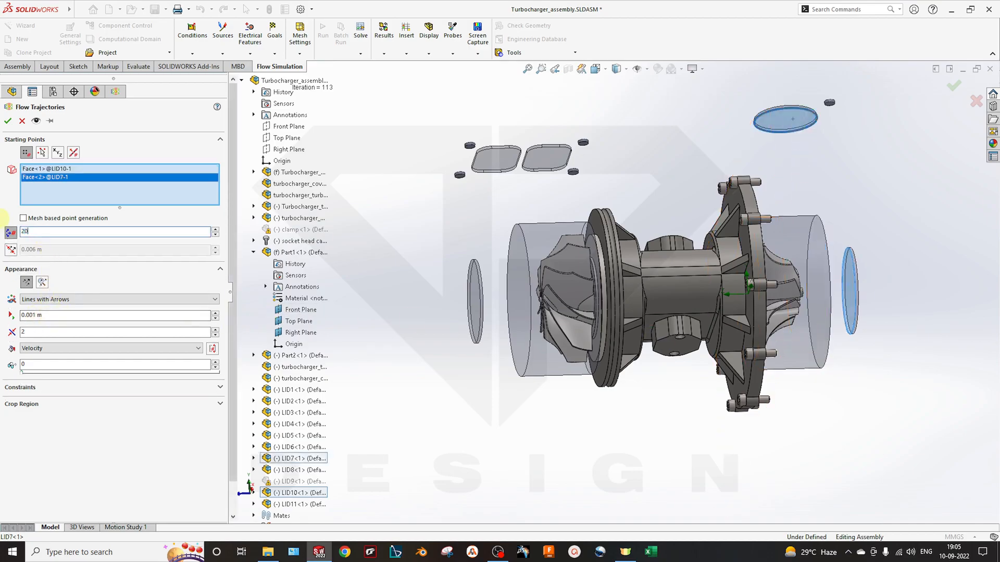
pyautogui.click(8, 121)
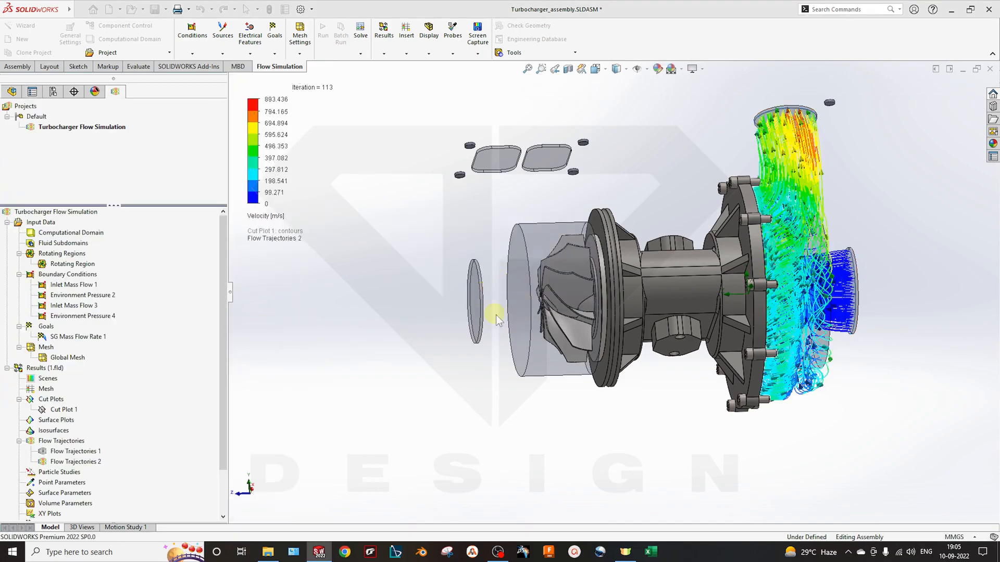
# - Edit the new flow trajectories to use dynamic Arrows with a spacing value of 10, and apply the changes
pyautogui.moveTo(487, 313); pyautogui.dragTo(479, 359, button='middle')
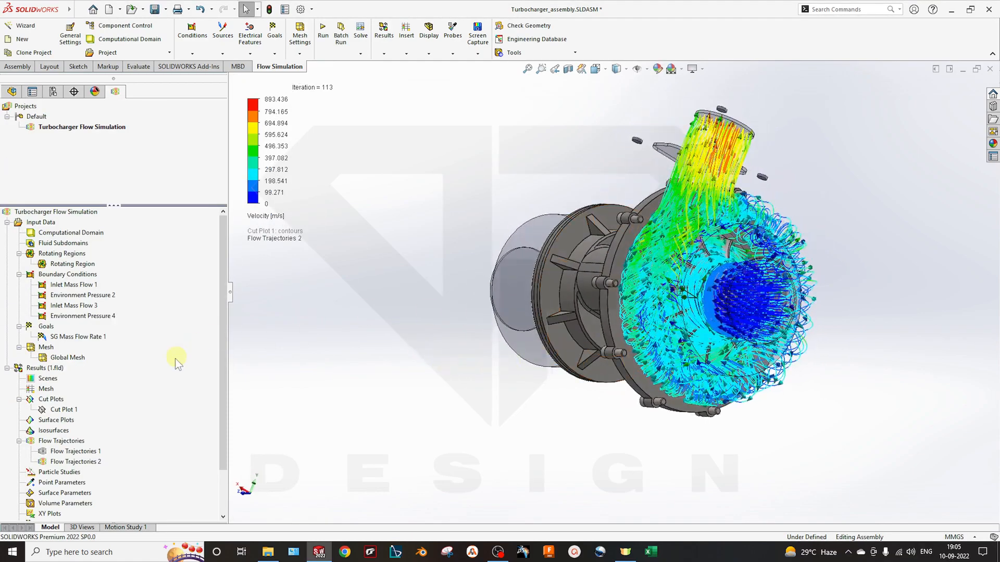
pyautogui.click(77, 461)
pyautogui.rightClick(77, 461)
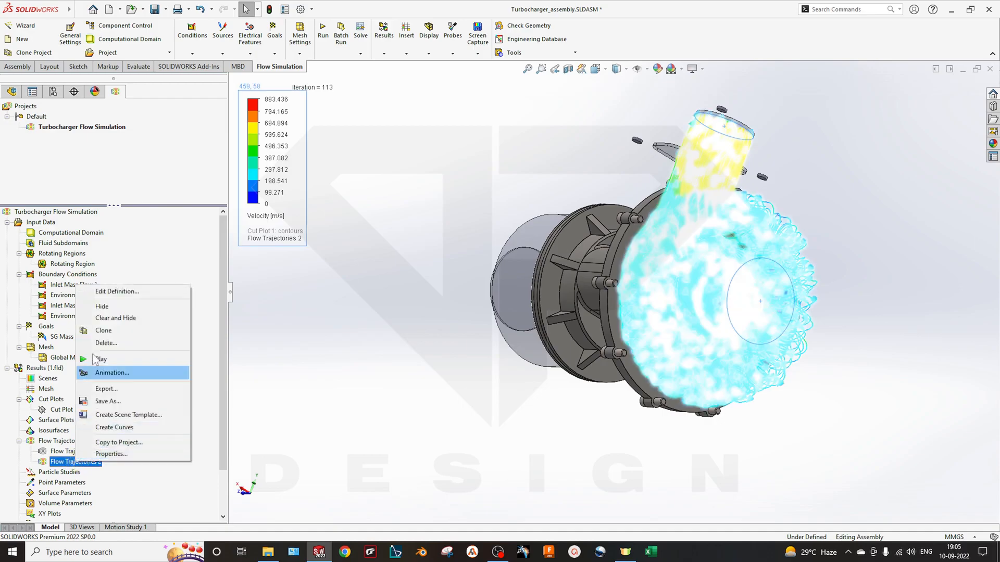
pyautogui.click(100, 291)
pyautogui.click(43, 282)
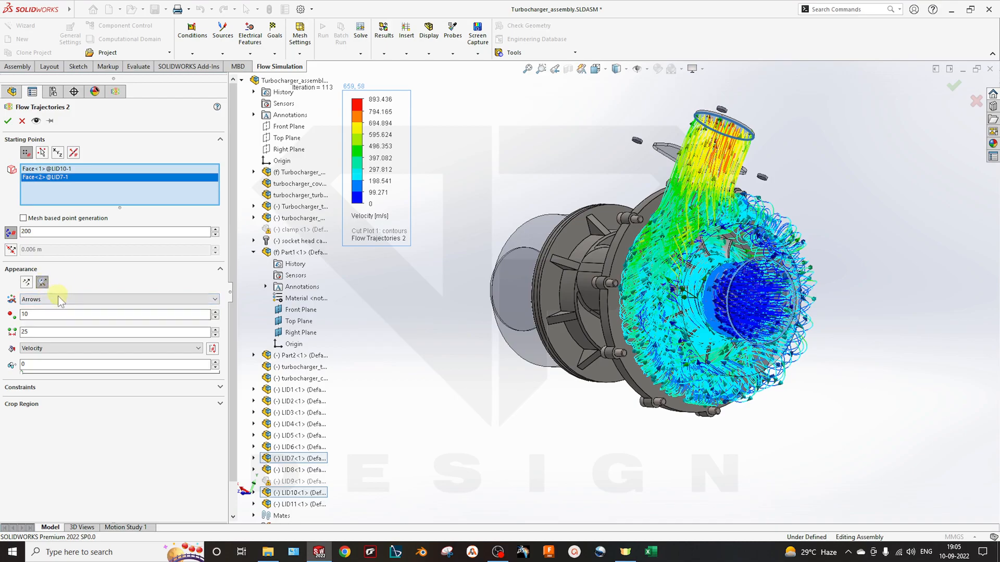
pyautogui.doubleClick(36, 314)
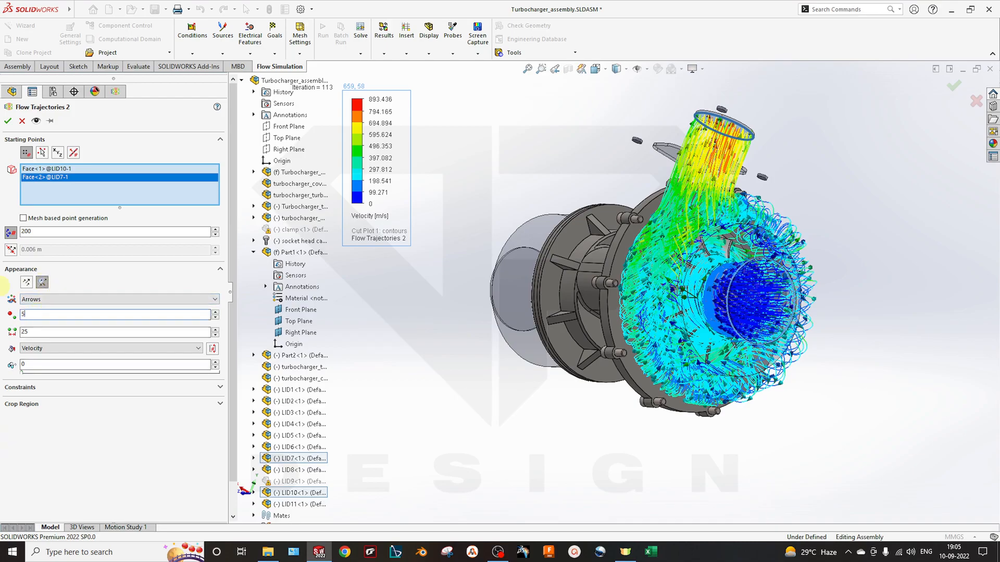
pyautogui.press('Tab')
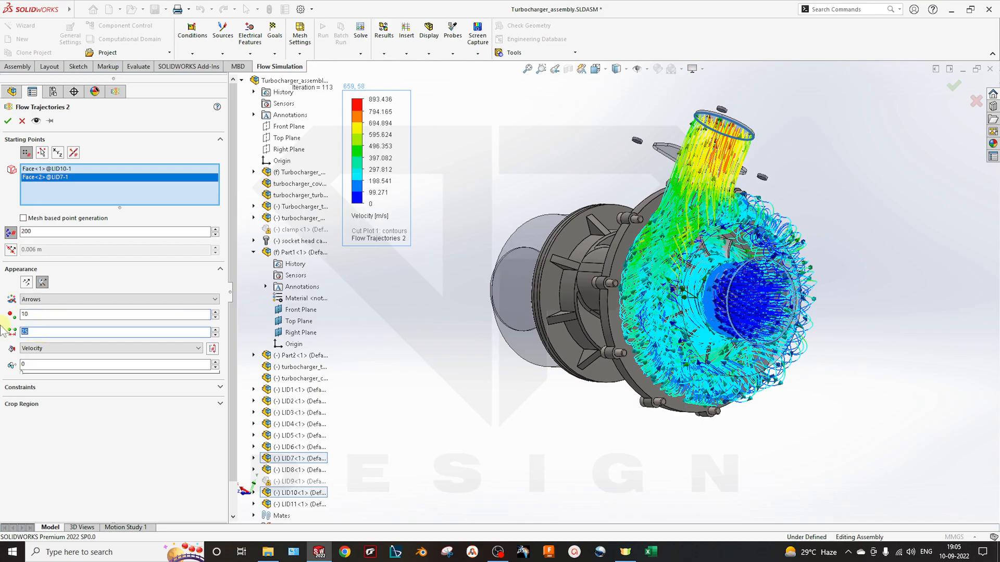
pyautogui.hotkey('shift', 'Tab')
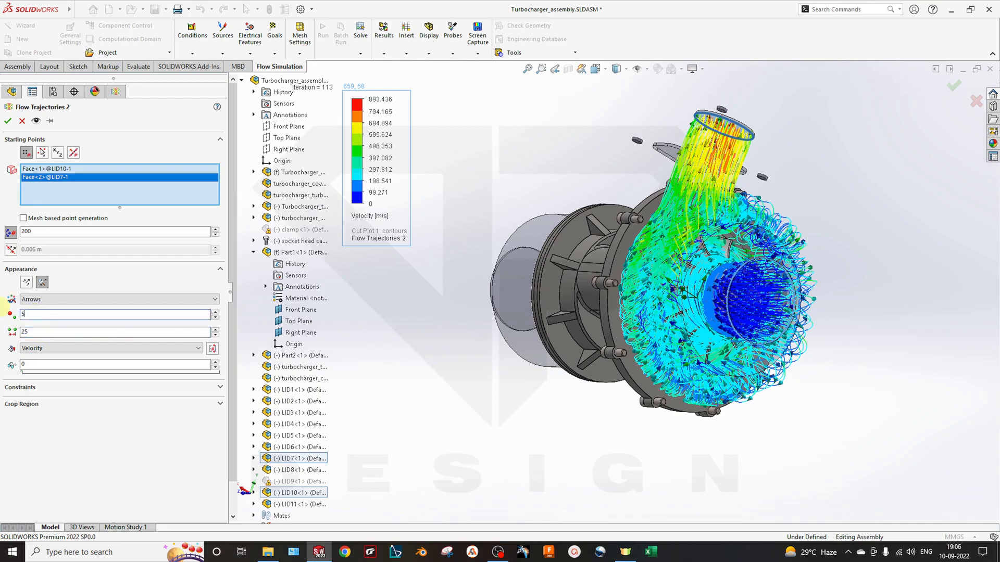
pyautogui.press('Tab')
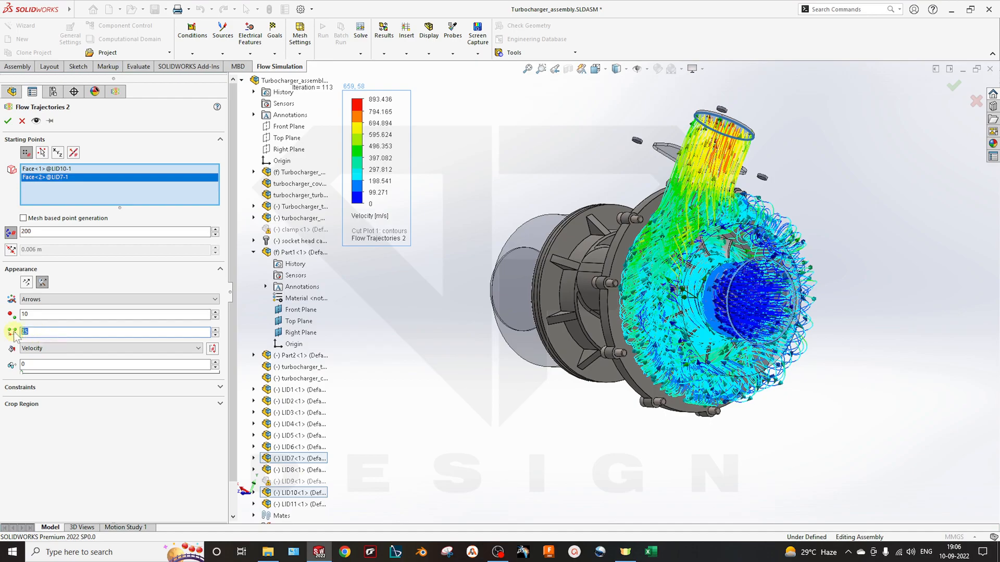
pyautogui.hotkey('shift', 'Tab')
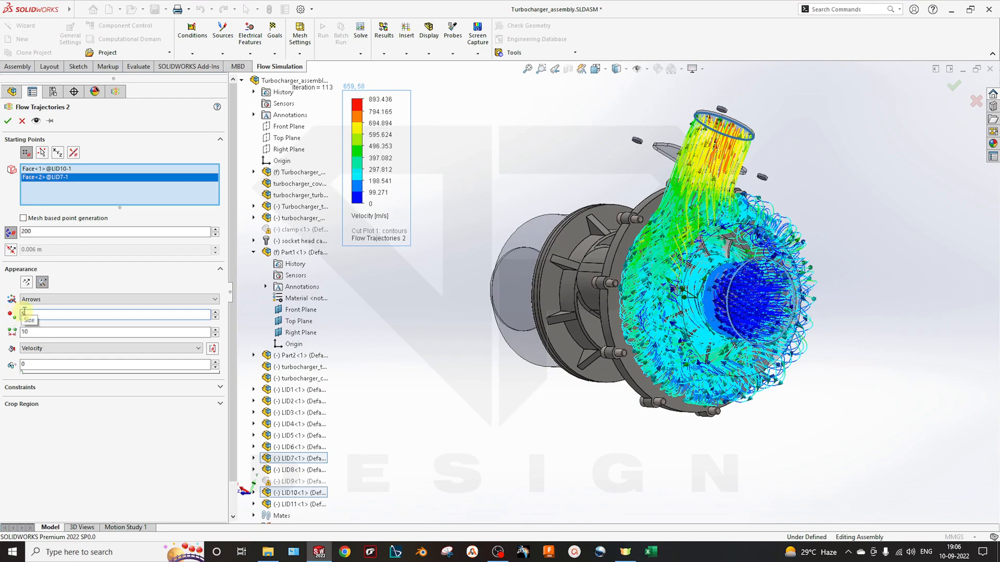
pyautogui.click(8, 119)
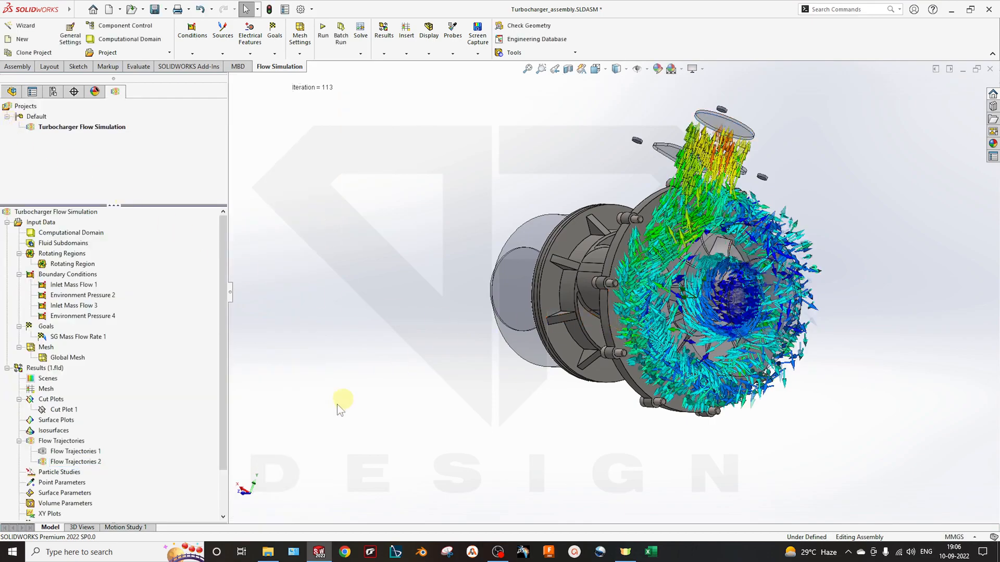
# - Play the second flow trajectories animation, examine the flow through the bolted wheel side and its circular outlet, and hide it
pyautogui.rightClick(65, 460)
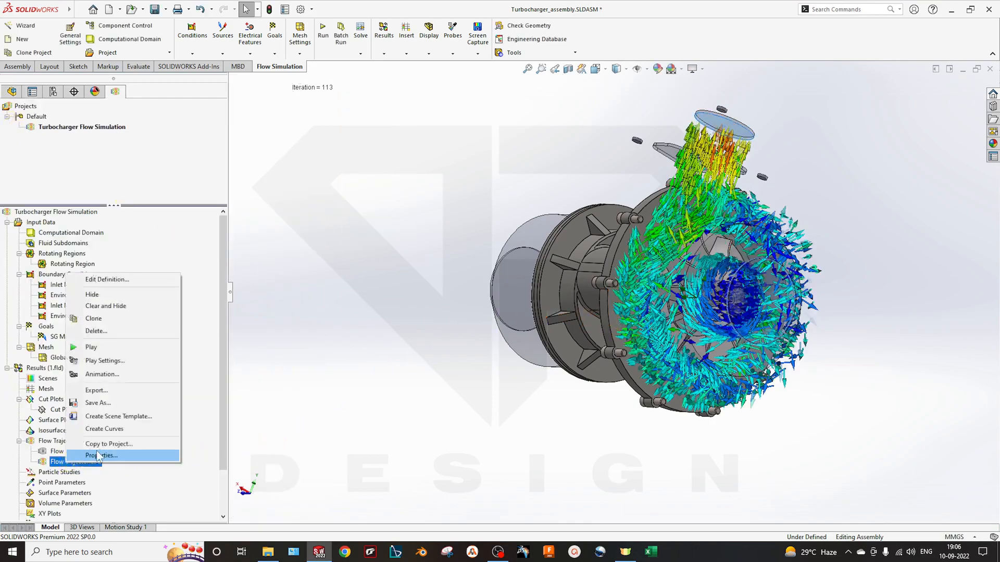
pyautogui.click(91, 347)
pyautogui.scroll(-5, 511, 396)
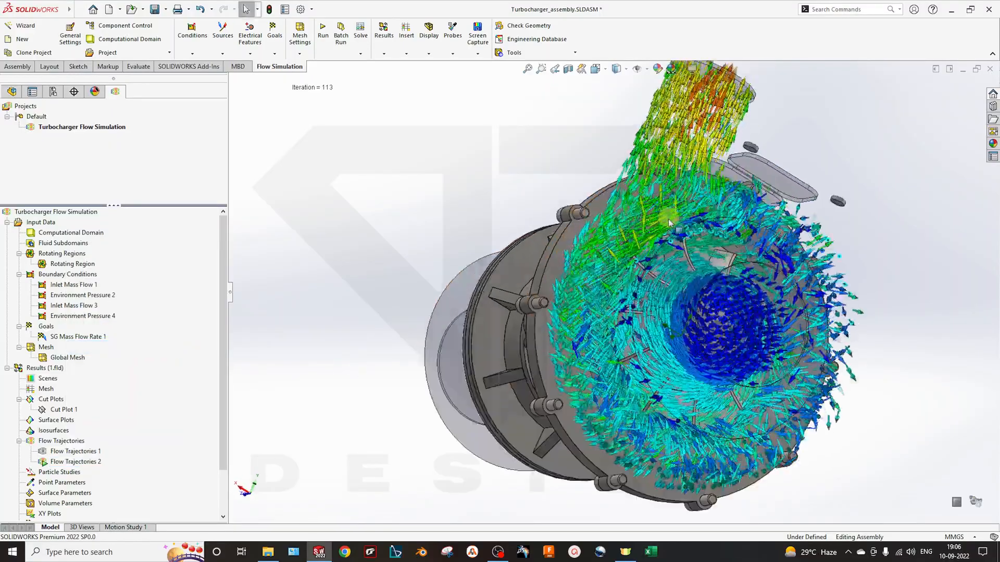
pyautogui.scroll(3, 855, 330)
pyautogui.moveTo(855, 330); pyautogui.dragTo(796, 299, button='middle')
pyautogui.scroll(-3, 720, 253)
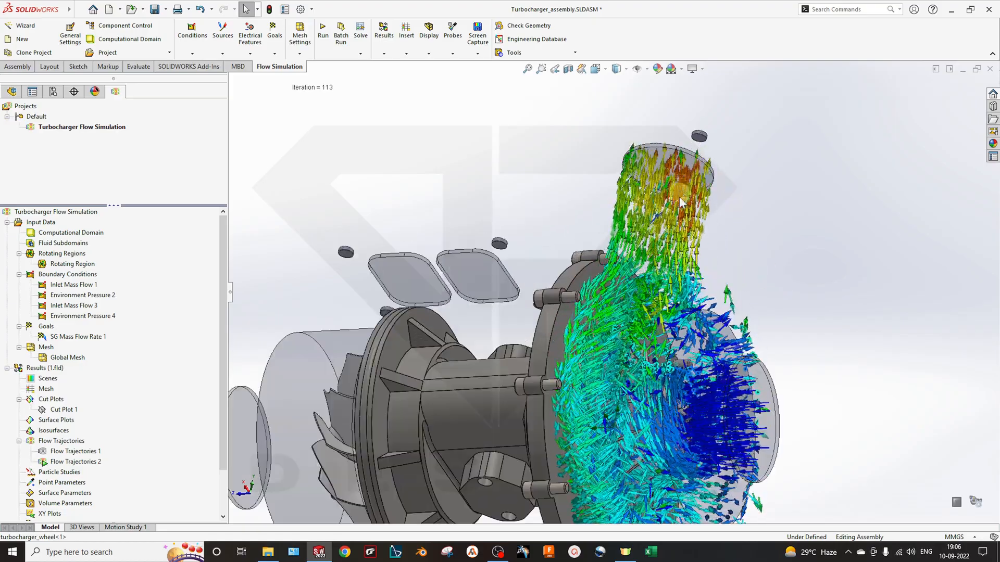
pyautogui.moveTo(720, 252); pyautogui.dragTo(721, 287, button='middle')
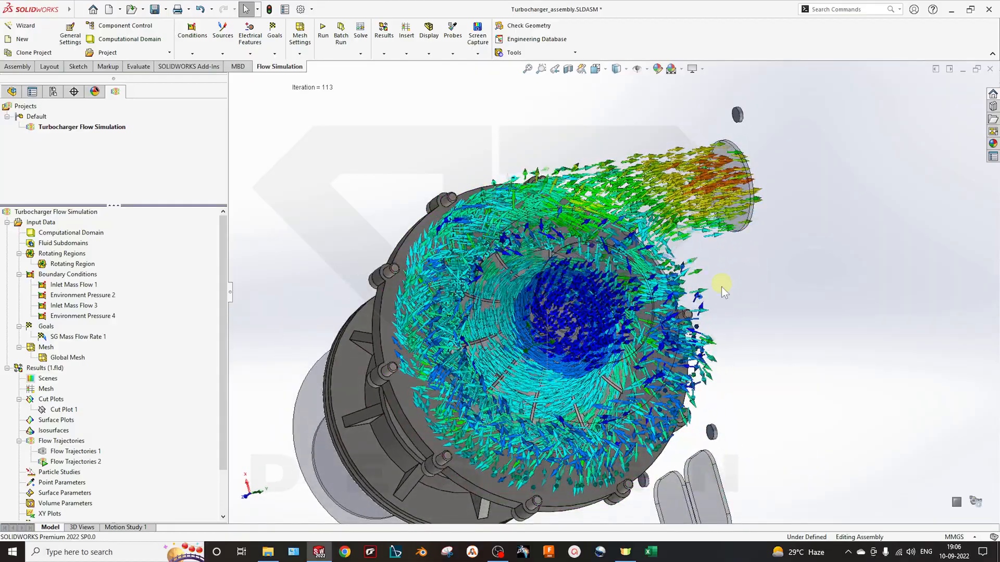
pyautogui.scroll(5, 630, 305)
pyautogui.scroll(-3, 569, 295)
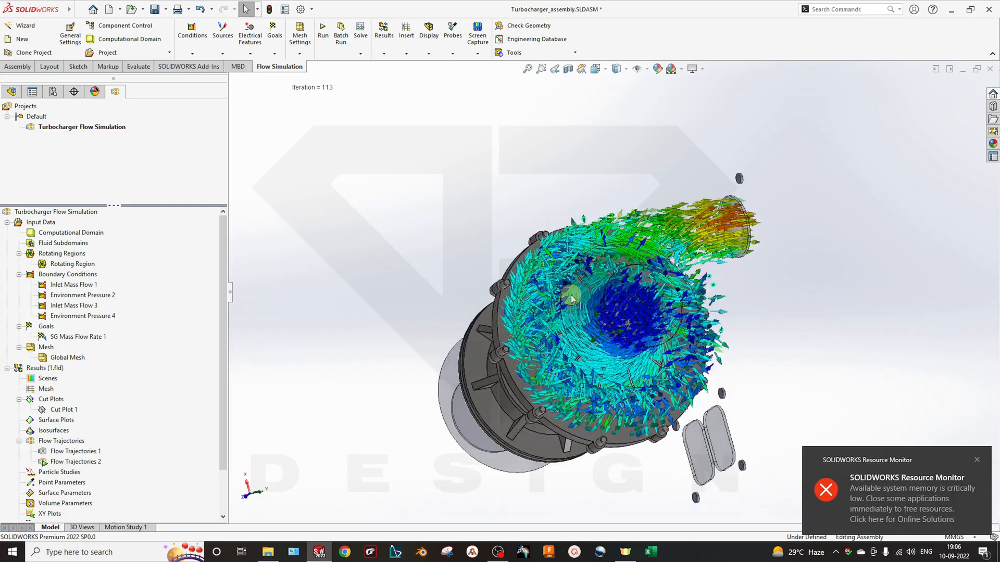
pyautogui.moveTo(591, 316); pyautogui.dragTo(433, 343, button='middle')
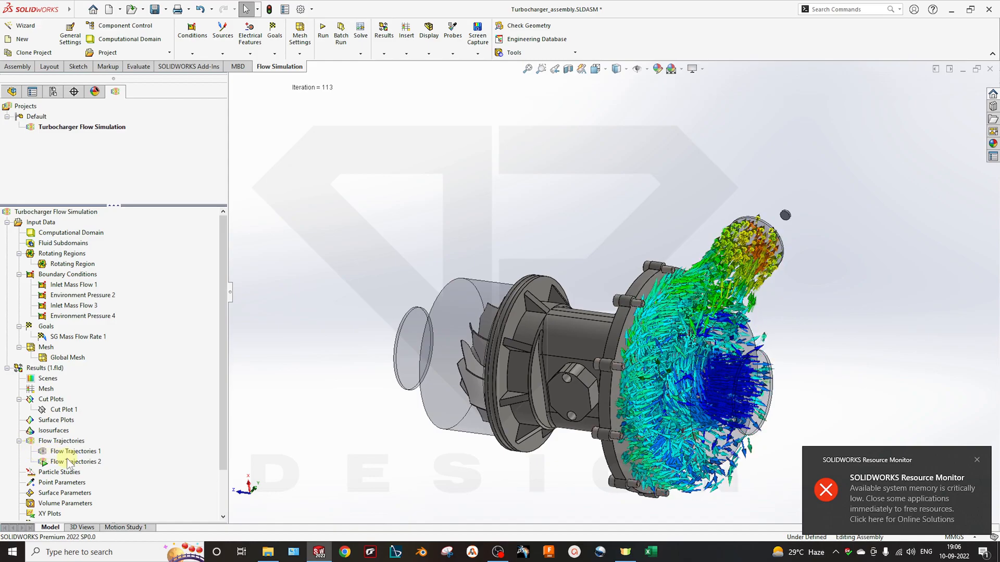
pyautogui.rightClick(83, 459)
pyautogui.click(94, 290)
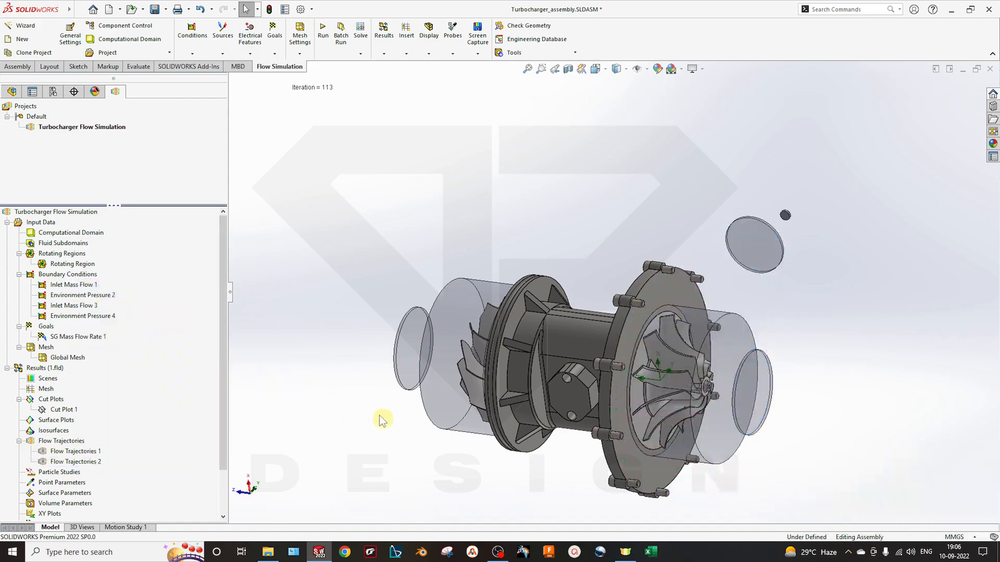
# - Insert a goal plot for SG Mass Flow Rate 1 with Iterations as the abscissa
pyautogui.scroll(-2, 72, 472)
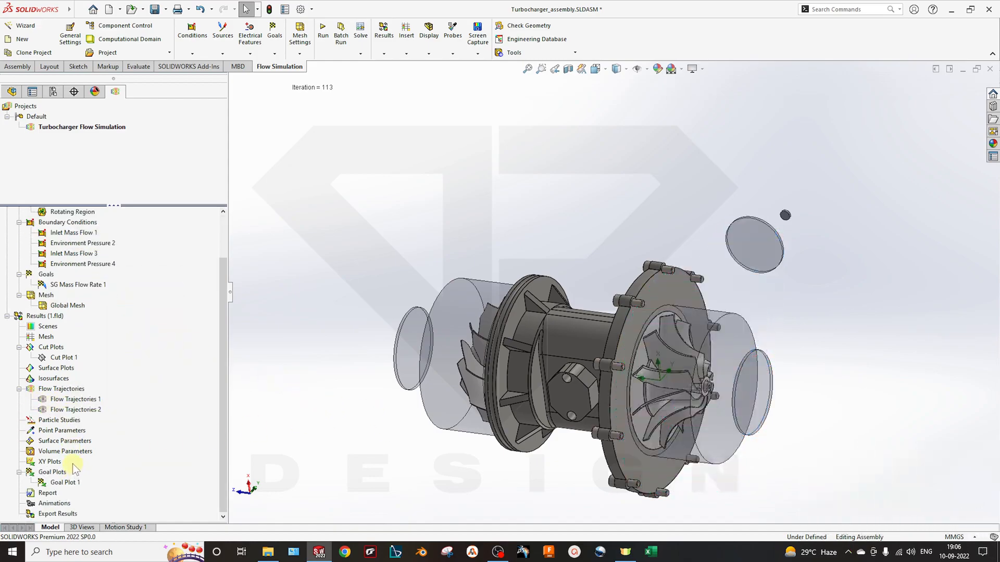
pyautogui.rightClick(62, 475)
pyautogui.click(124, 494)
pyautogui.rightClick(71, 475)
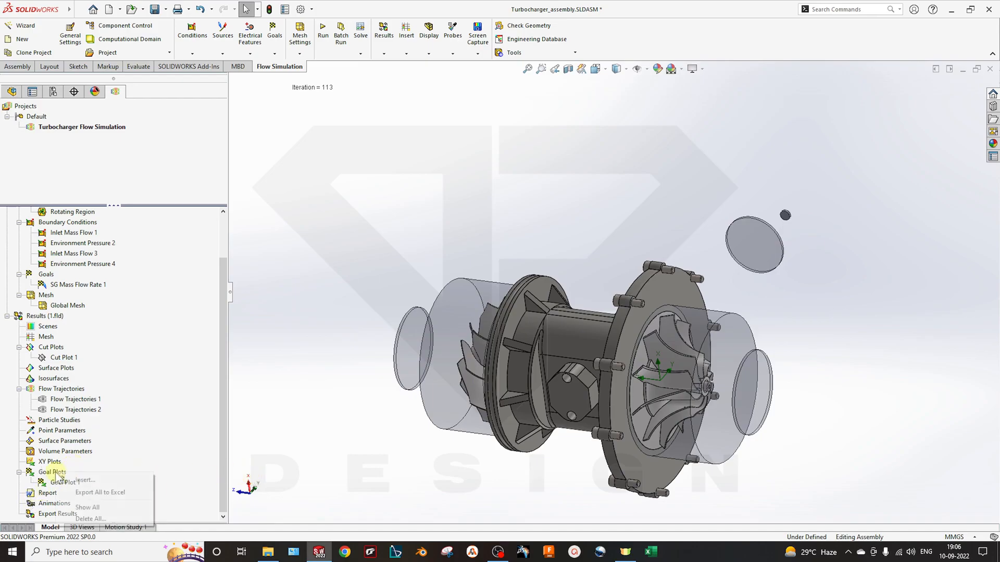
pyautogui.click(86, 480)
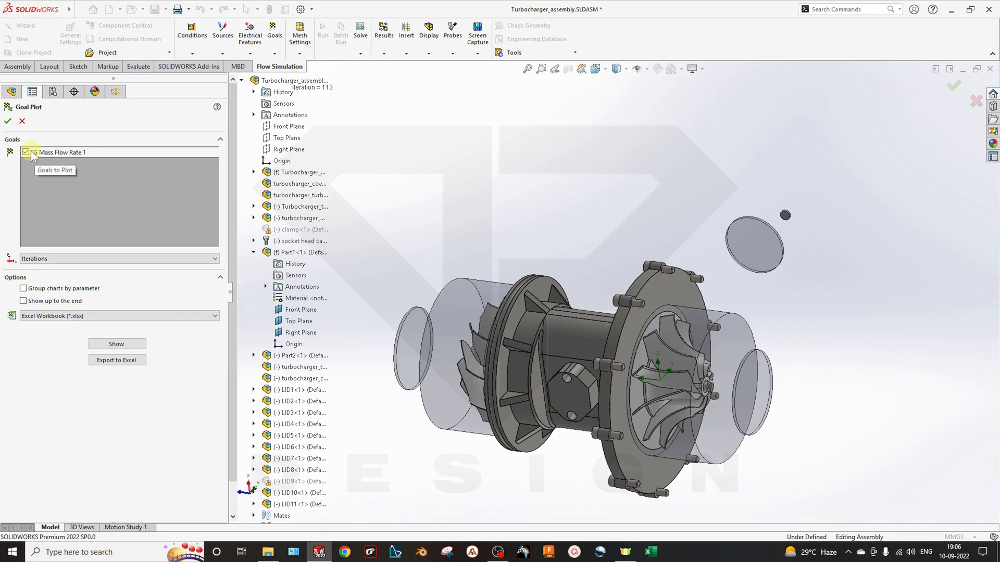
pyautogui.click(63, 258)
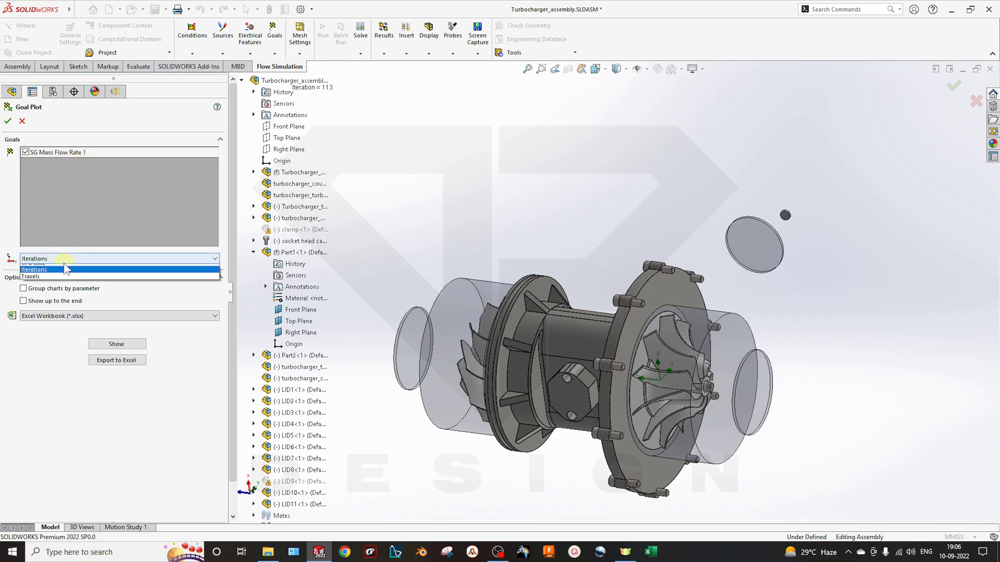
pyautogui.click(63, 259)
pyautogui.click(64, 259)
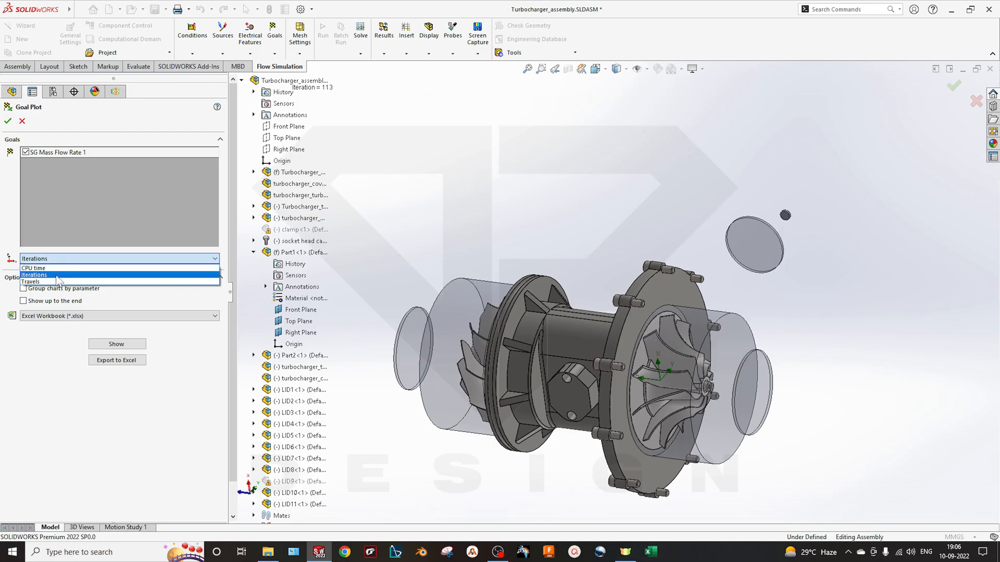
pyautogui.click(61, 275)
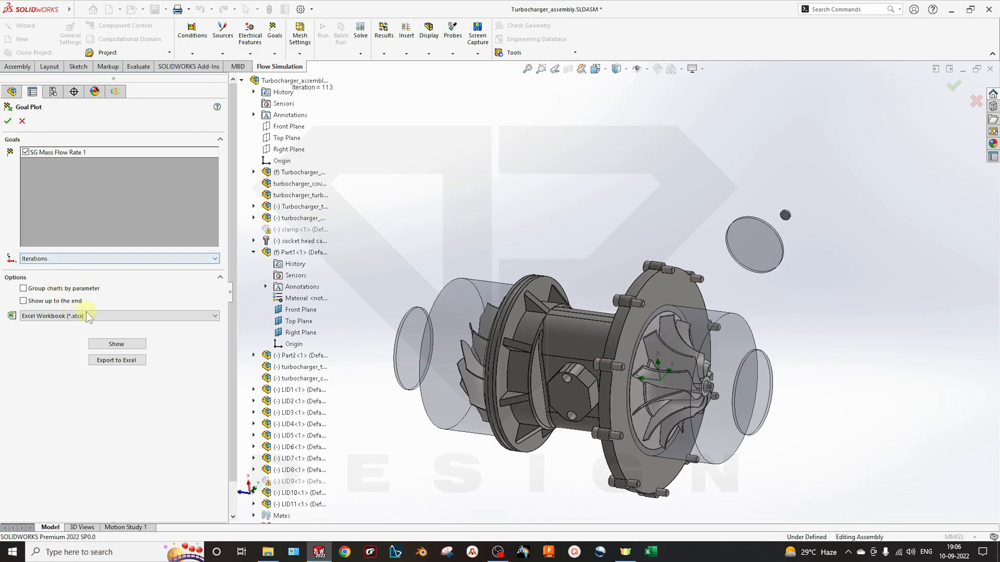
# - Show the goal plot summary table, close it, and accept the goal plot
pyautogui.click(114, 345)
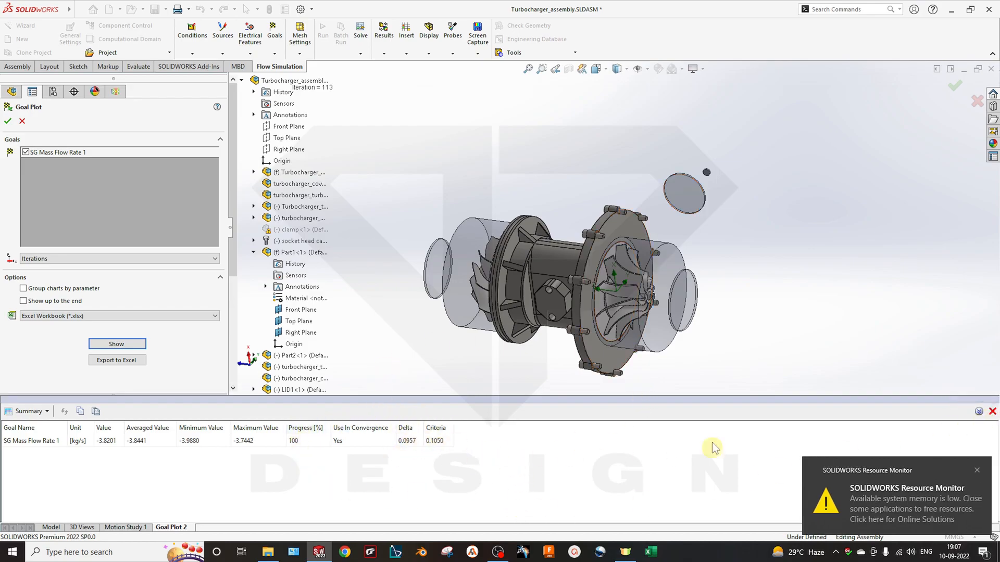
pyautogui.click(993, 411)
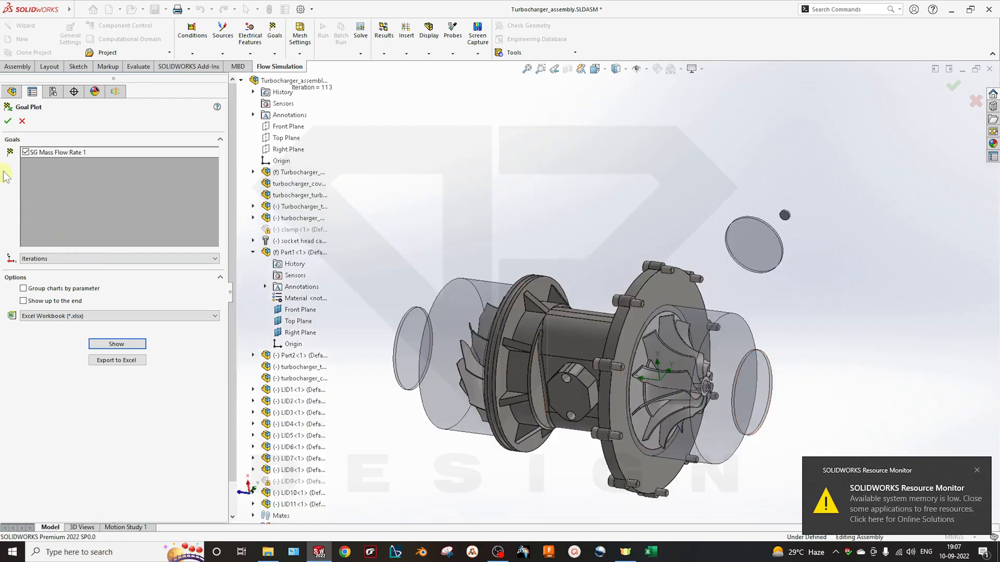
pyautogui.click(7, 121)
# - Review the report creation settings for documents, pictures and charts, and IDs, and close them without creating a report
pyautogui.scroll(-3, 124, 427)
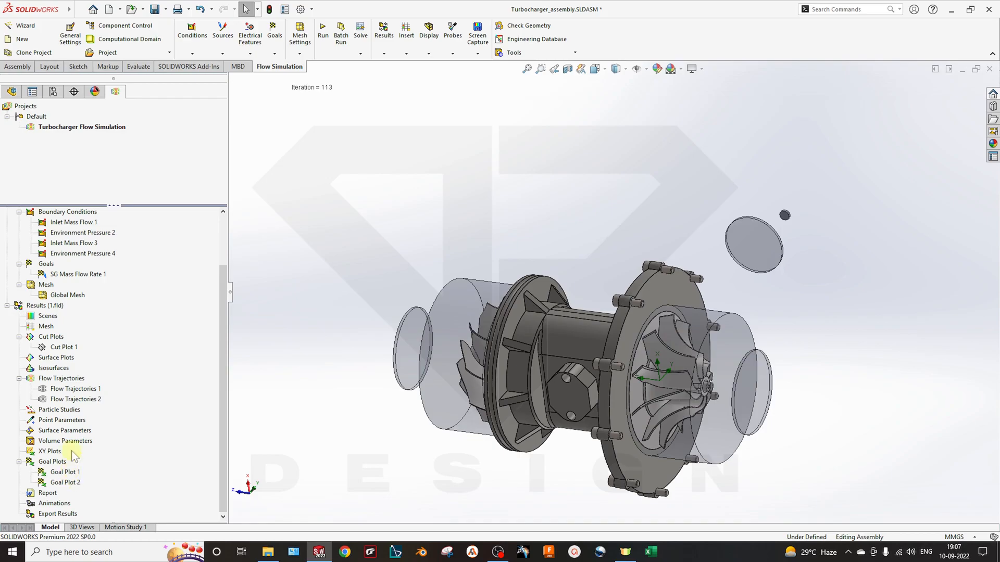
pyautogui.rightClick(49, 492)
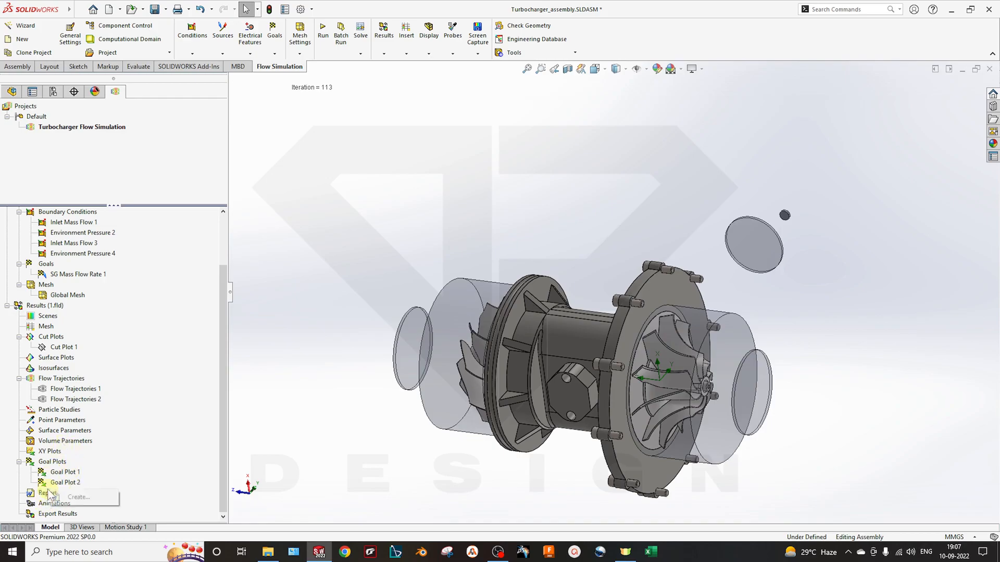
pyautogui.click(71, 498)
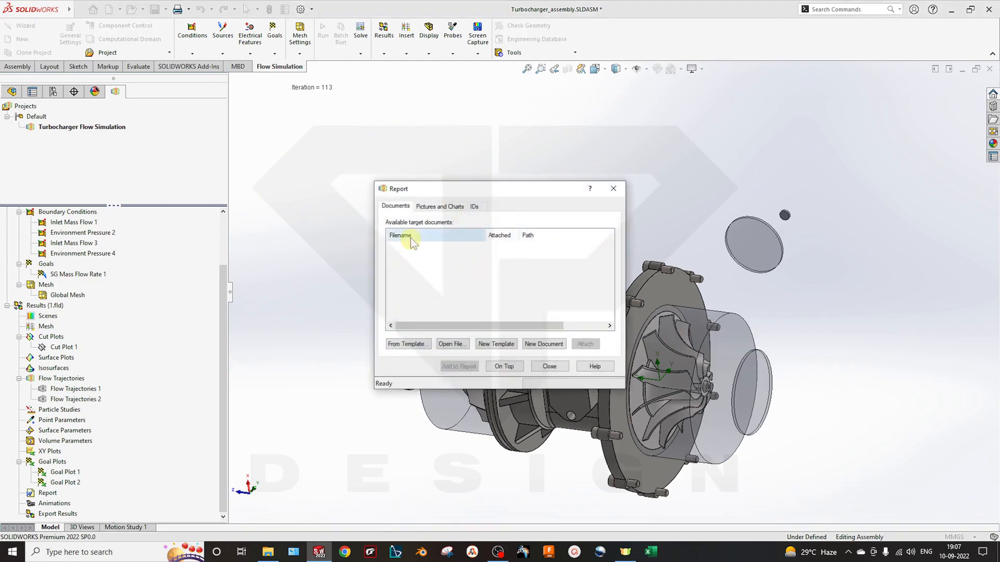
pyautogui.click(428, 207)
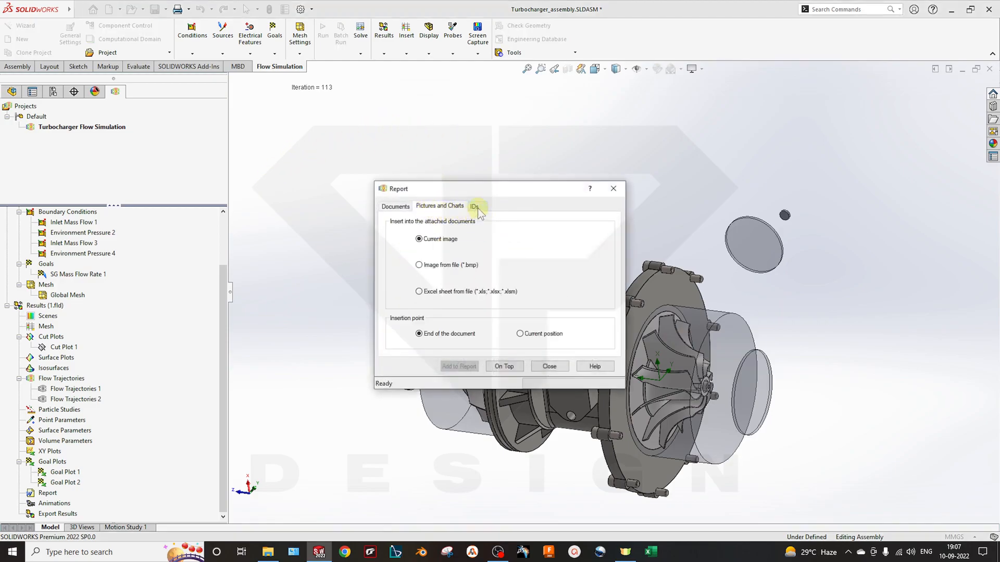
pyautogui.click(475, 205)
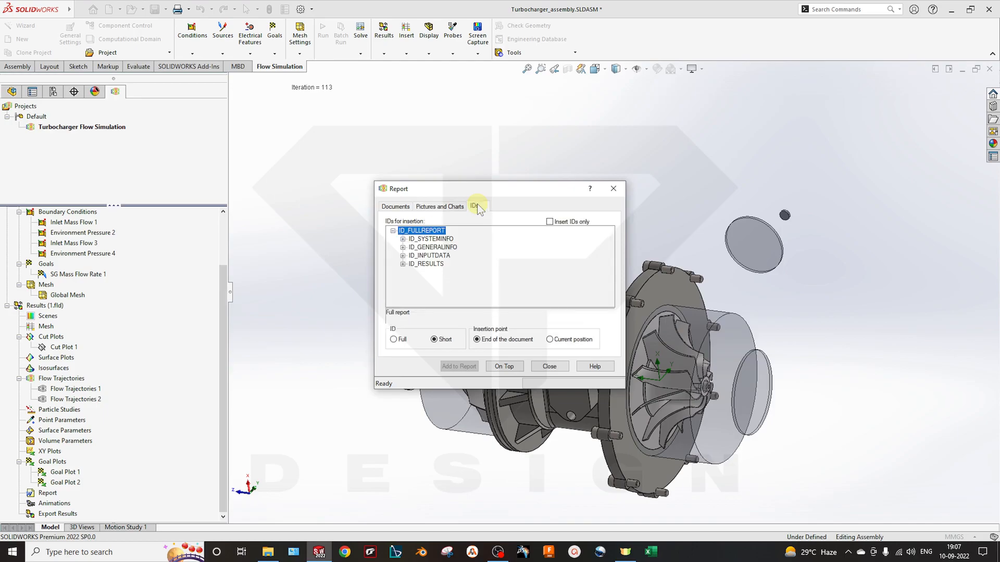
pyautogui.click(614, 189)
pyautogui.scroll(1, 92, 452)
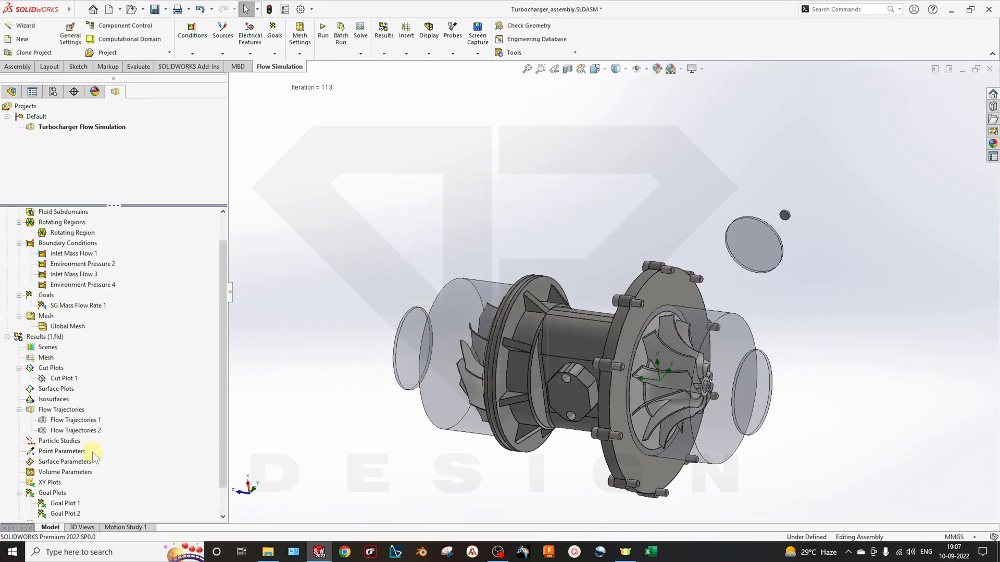
# - Start a velocity contour surface plot and select the first four blade faces of the turbocharger wheel inside the bolted housing
pyautogui.scroll(1, 92, 452)
pyautogui.rightClick(63, 429)
pyautogui.click(184, 439)
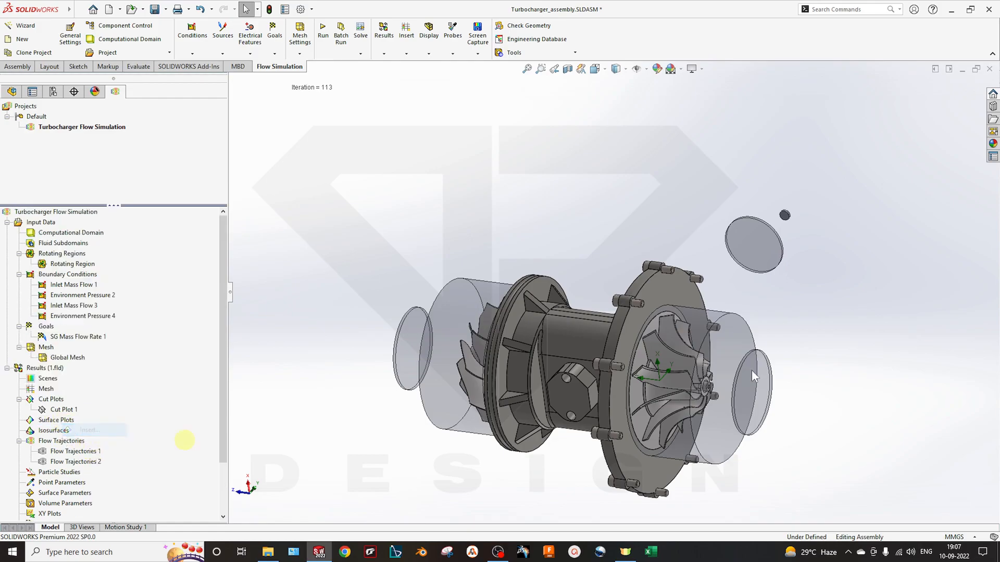
pyautogui.scroll(-5, 677, 360)
pyautogui.click(686, 370)
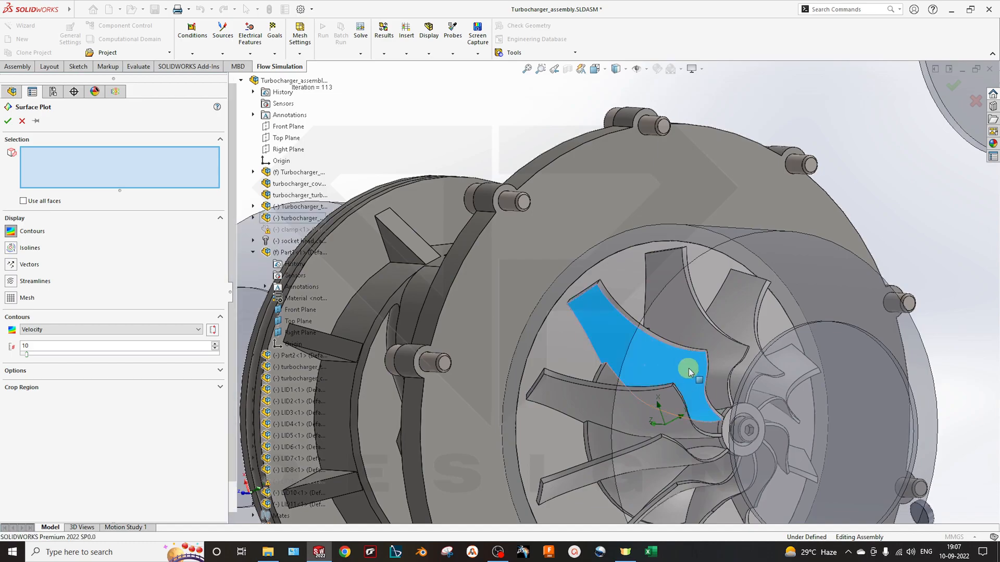
pyautogui.scroll(6, 688, 385)
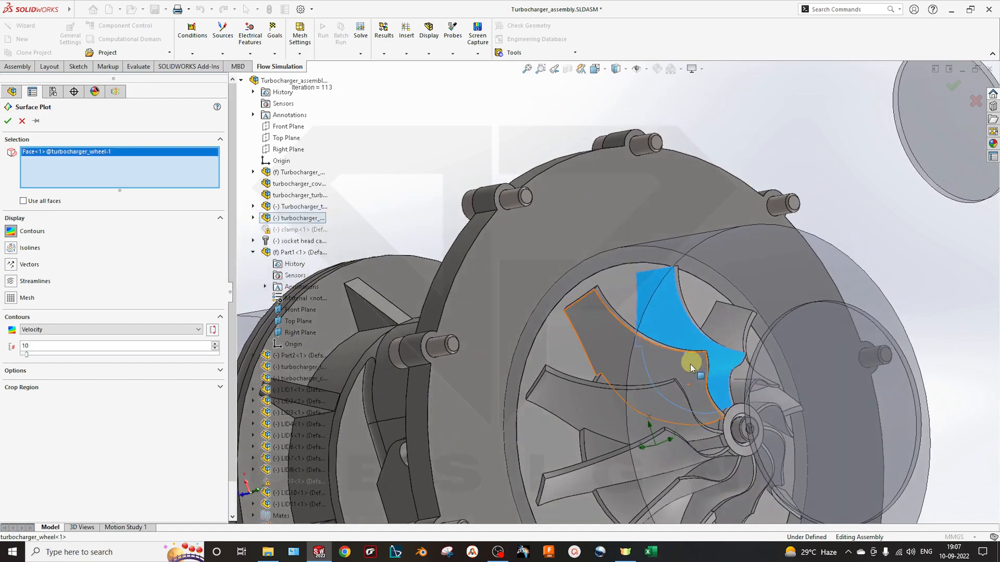
pyautogui.click(681, 350)
pyautogui.moveTo(737, 391); pyautogui.dragTo(567, 343, button='middle')
pyautogui.scroll(-3, 656, 386)
pyautogui.click(626, 369)
pyautogui.click(631, 359)
pyautogui.click(597, 385)
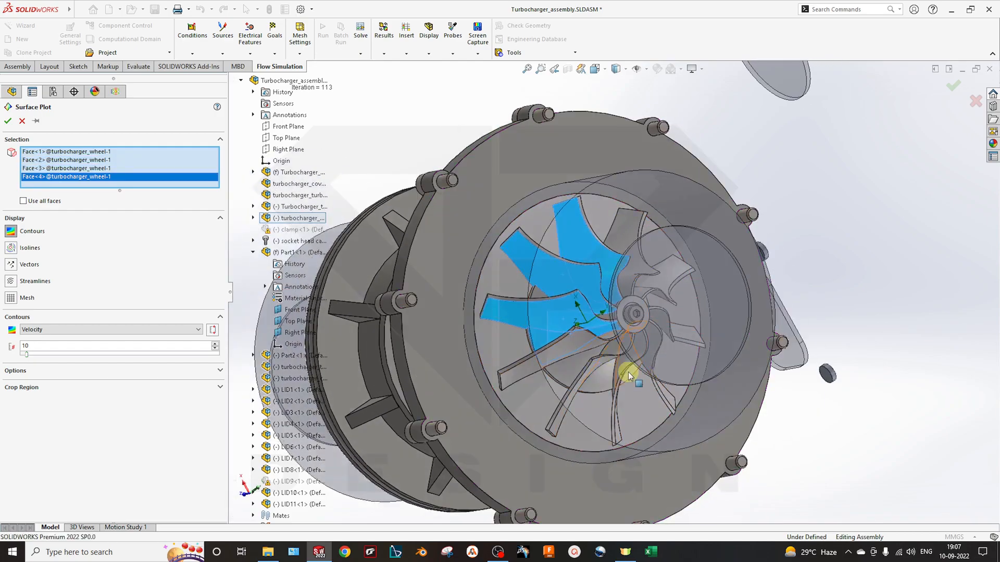
# - Add further blade faces of the turbocharger wheel, up to ten in total, and accept the surface plot
pyautogui.moveTo(628, 372); pyautogui.dragTo(584, 339, button='middle')
pyautogui.click(588, 345)
pyautogui.click(660, 383)
pyautogui.moveTo(641, 382); pyautogui.dragTo(510, 313, button='middle')
pyautogui.click(665, 370)
pyautogui.click(671, 317)
pyautogui.click(657, 284)
pyautogui.click(7, 121)
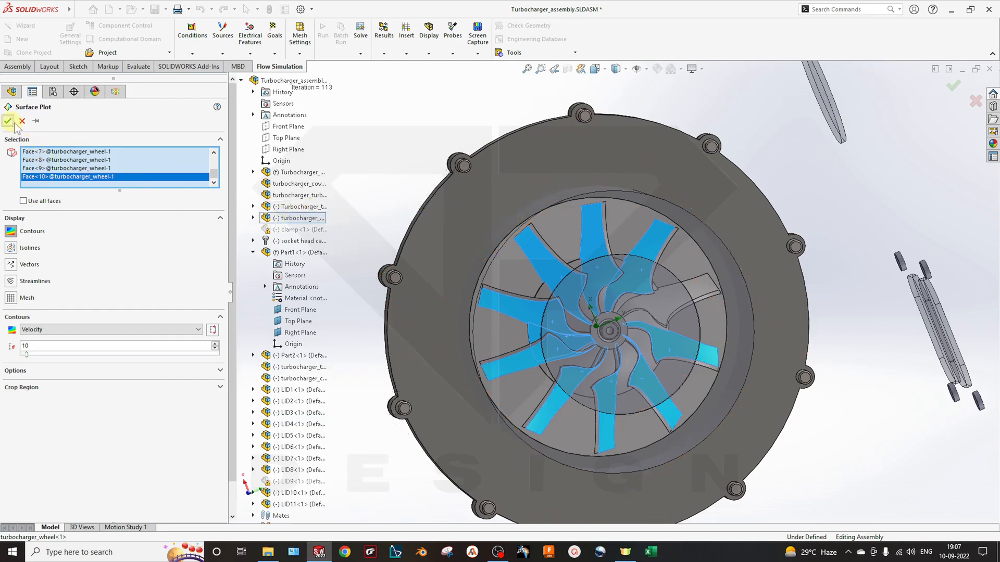
pyautogui.hotkey('ctrl', '7')
pyautogui.scroll(-4, 645, 319)
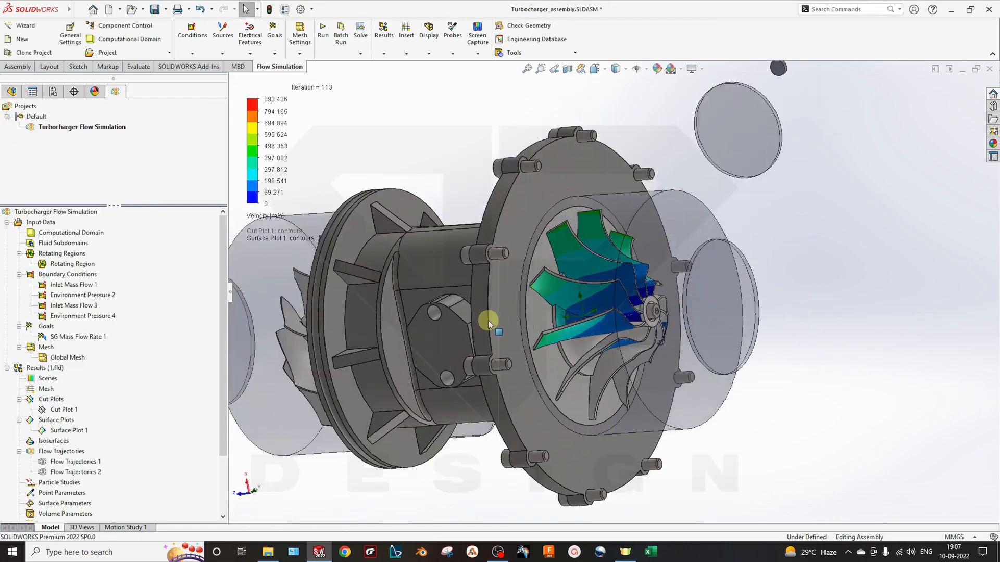
# - Switch the displayed surface plot parameter to Shear Stress
pyautogui.click(265, 218)
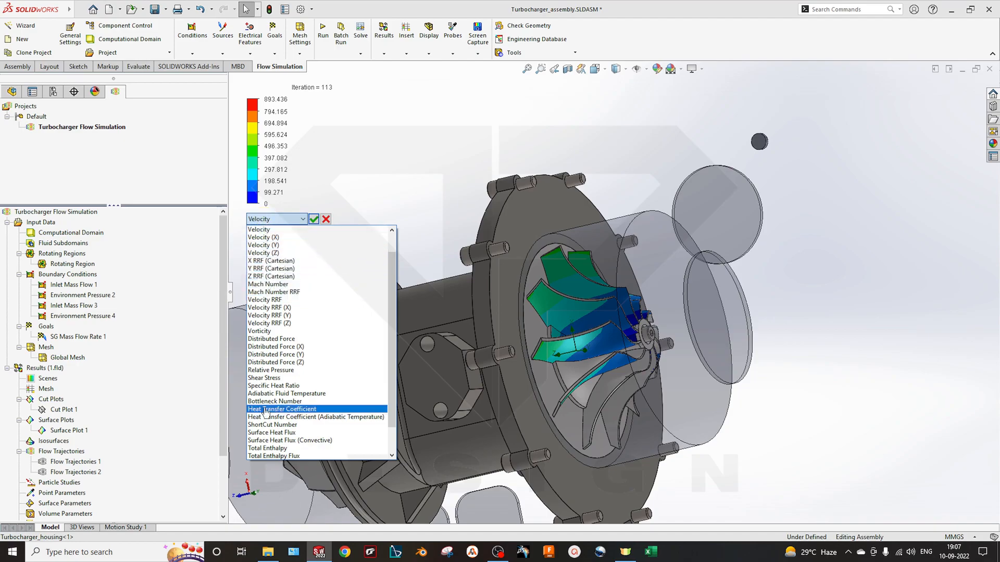
pyautogui.click(264, 378)
pyautogui.click(313, 219)
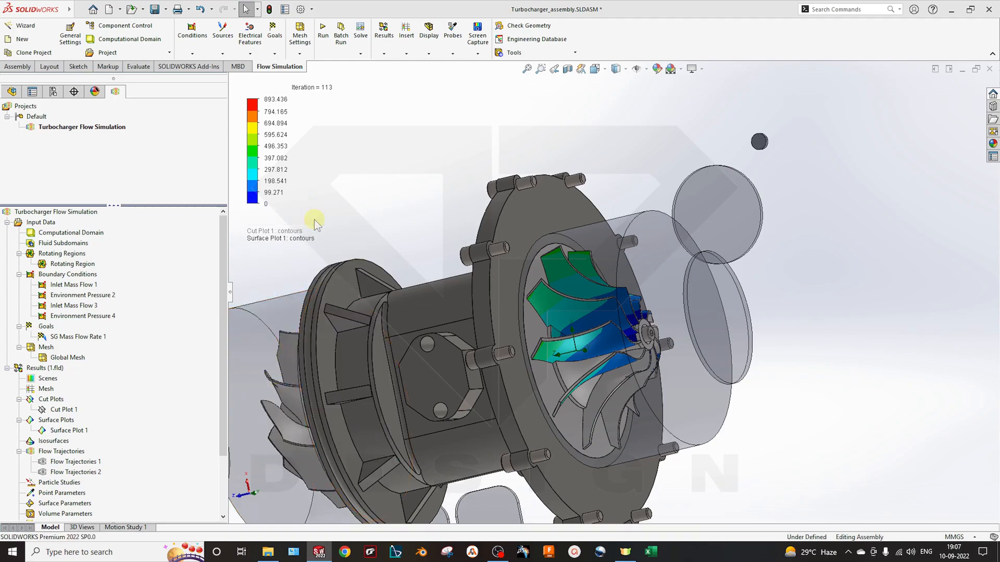
# - Switch the displayed surface plot parameter to Pressure
pyautogui.click(267, 206)
pyautogui.click(270, 217)
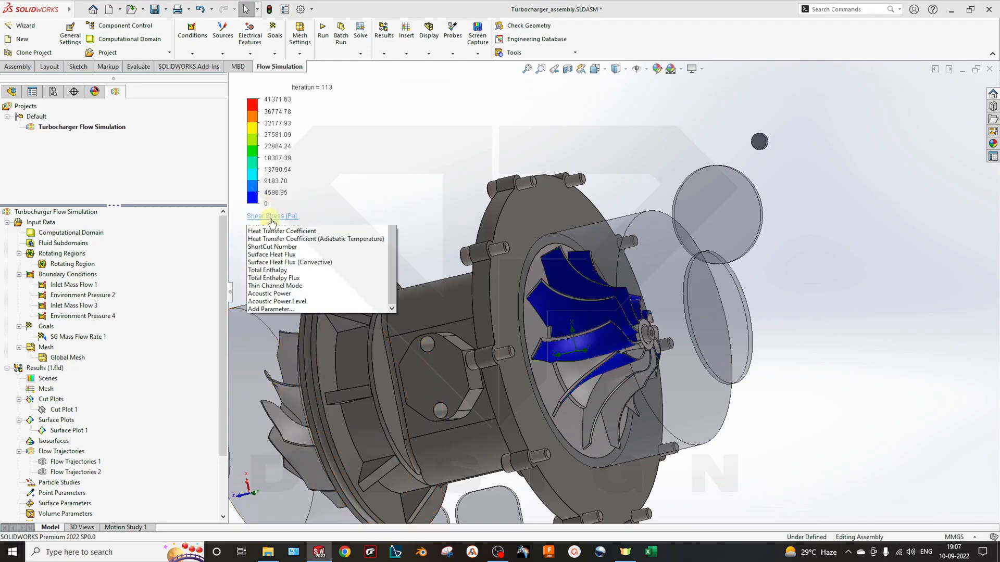
pyautogui.scroll(3, 291, 312)
pyautogui.click(266, 290)
pyautogui.click(272, 219)
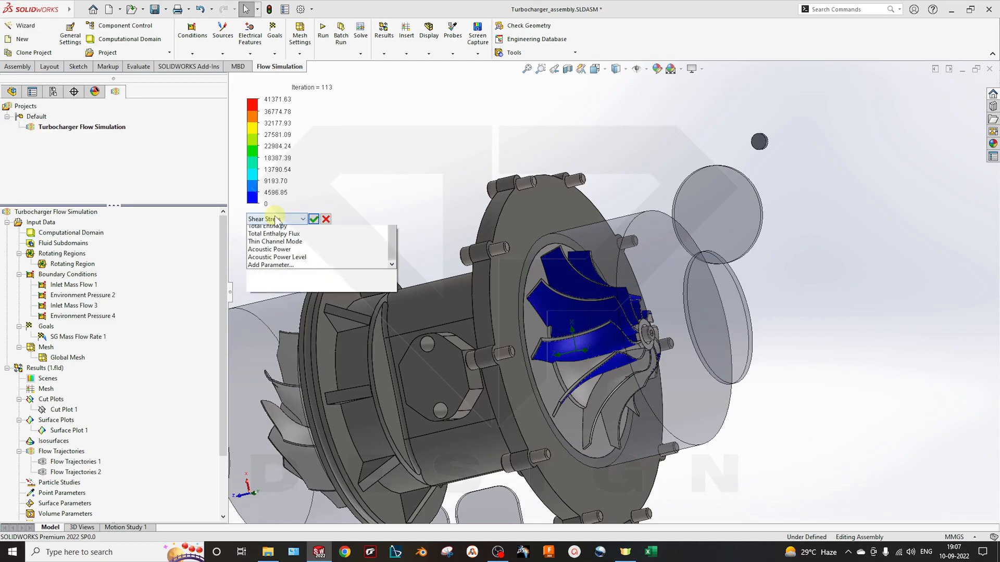
pyautogui.scroll(2, 271, 310)
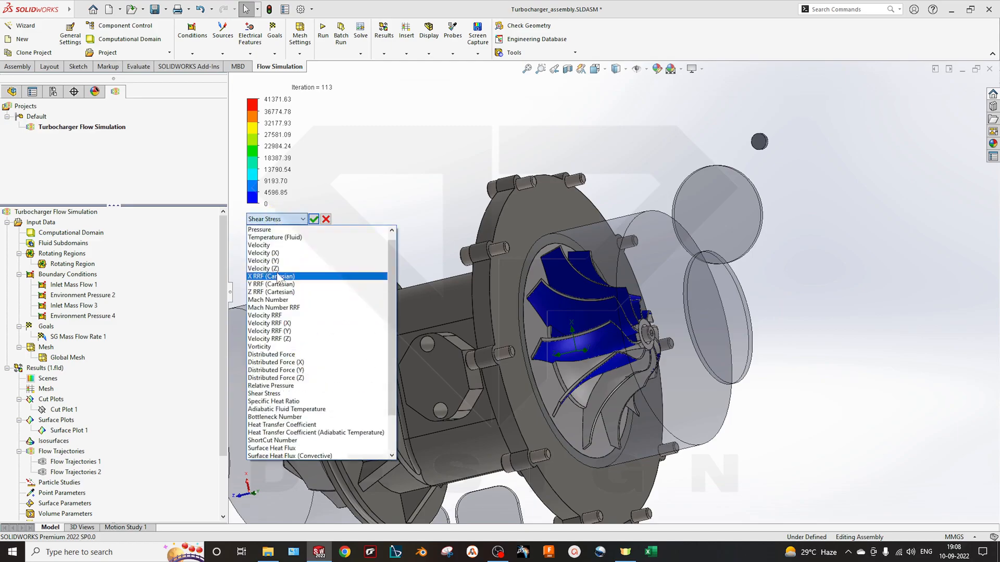
pyautogui.click(342, 262)
# - Increase the number of color levels in the pressure legend and examine the pressure contours on the wheel blades
pyautogui.moveTo(343, 262); pyautogui.dragTo(395, 274, button='middle')
pyautogui.moveTo(249, 193); pyautogui.dragTo(248, 129)
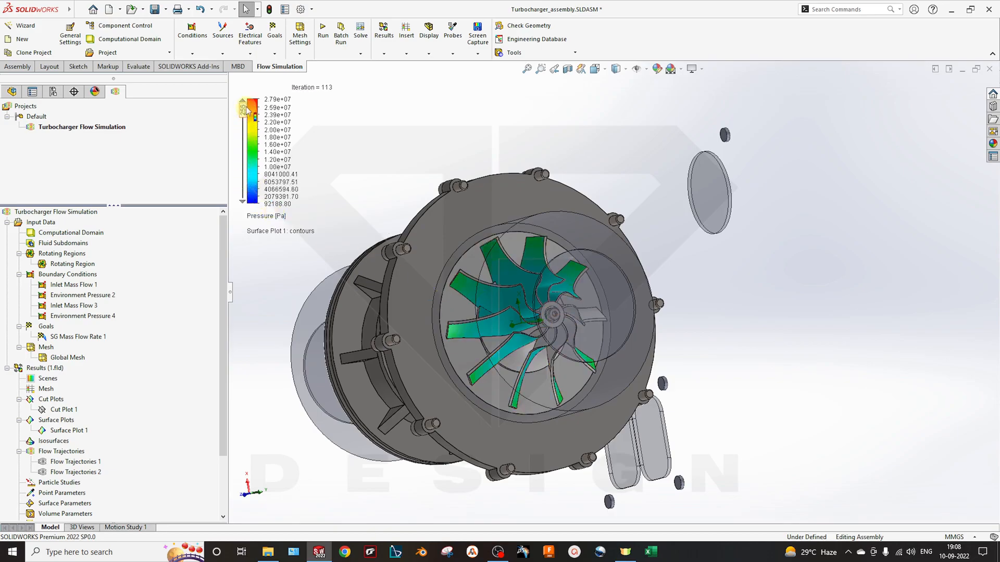
pyautogui.scroll(-3, 382, 217)
pyautogui.moveTo(471, 322); pyautogui.dragTo(495, 382, button='middle')
pyautogui.scroll(3, 591, 403)
pyautogui.moveTo(469, 302); pyautogui.dragTo(573, 341, button='middle')
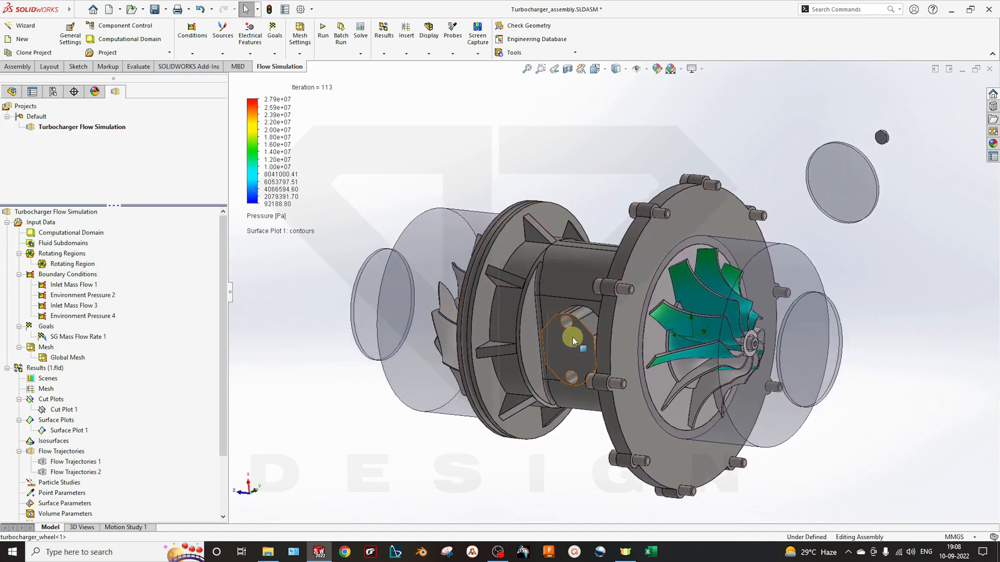